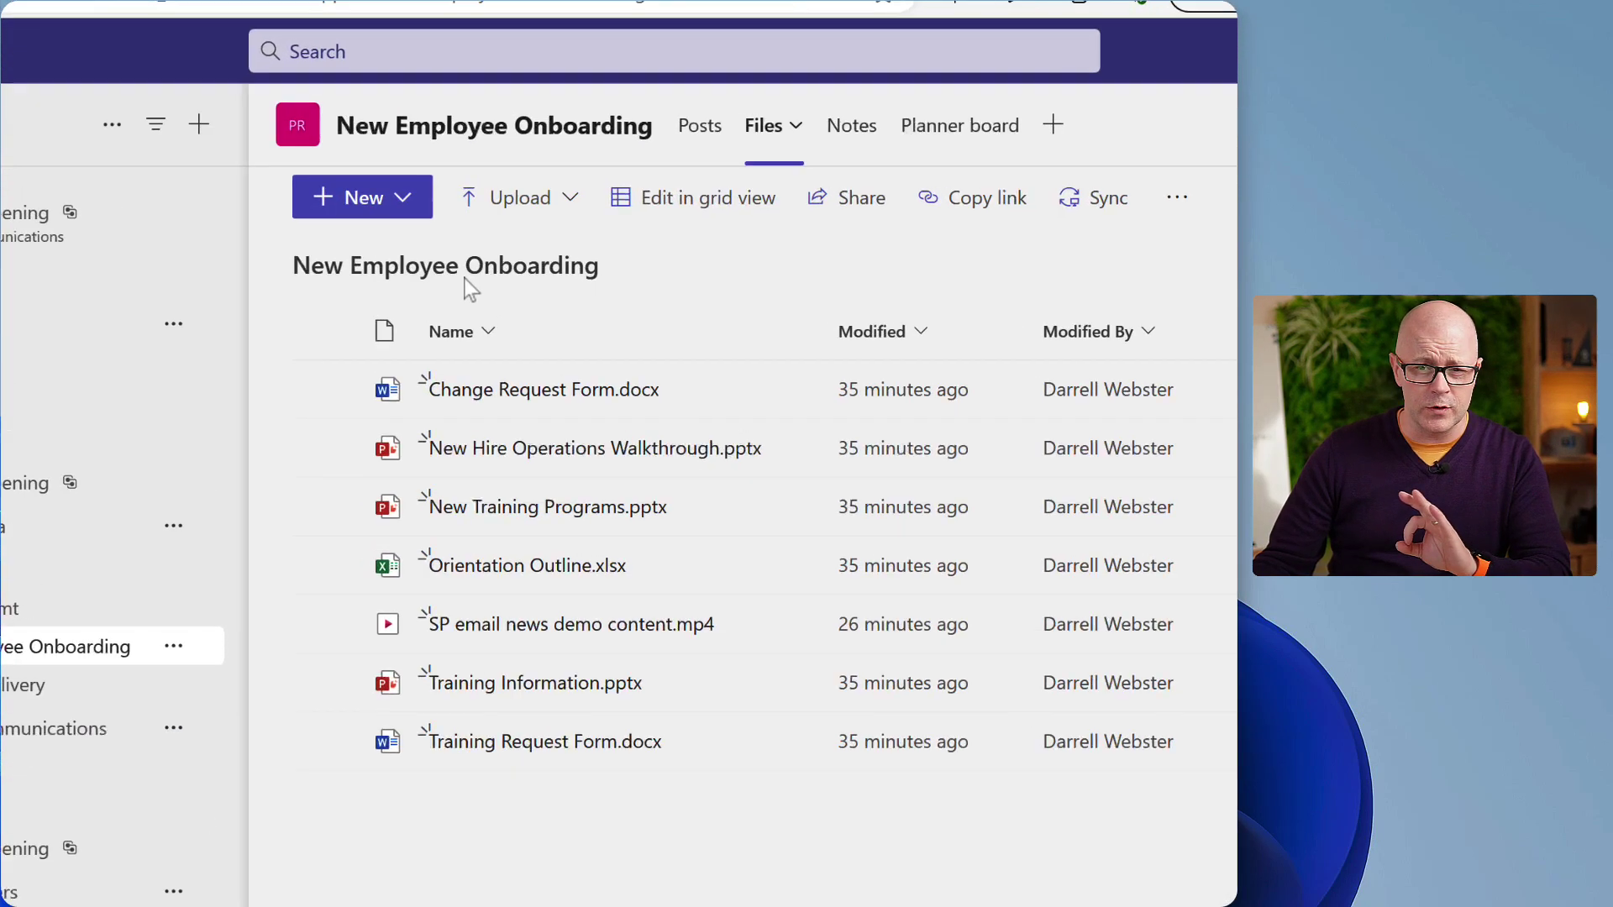
Look at the New Employee Onboarding channel's Planner board and return to the channel's posts.
click(710, 139)
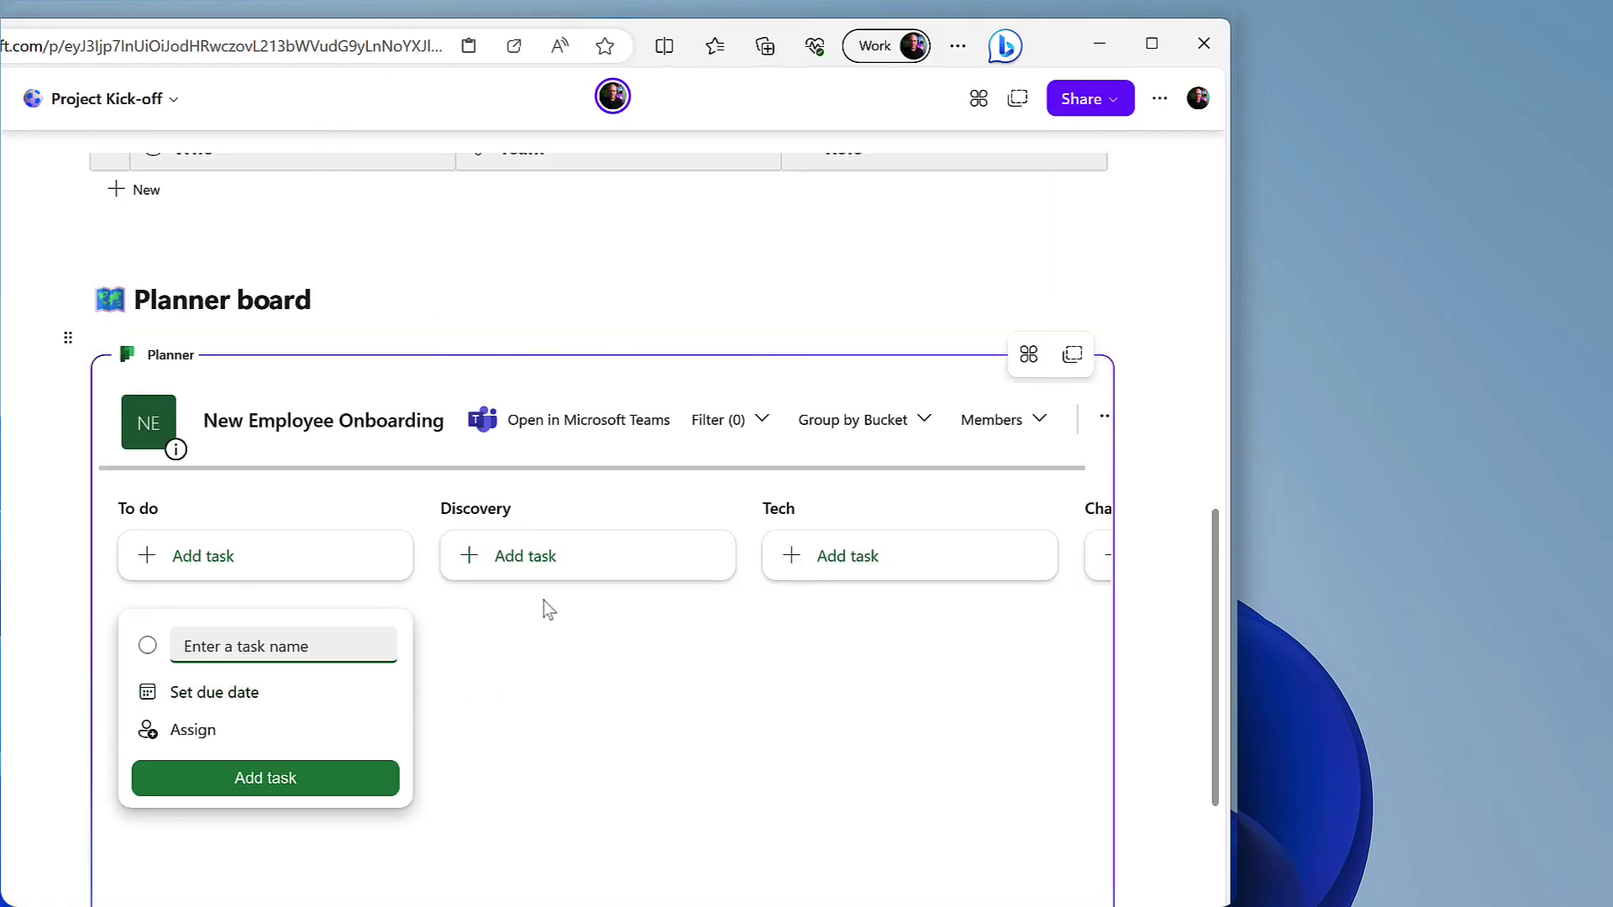
scroll(565, 611, up, 1)
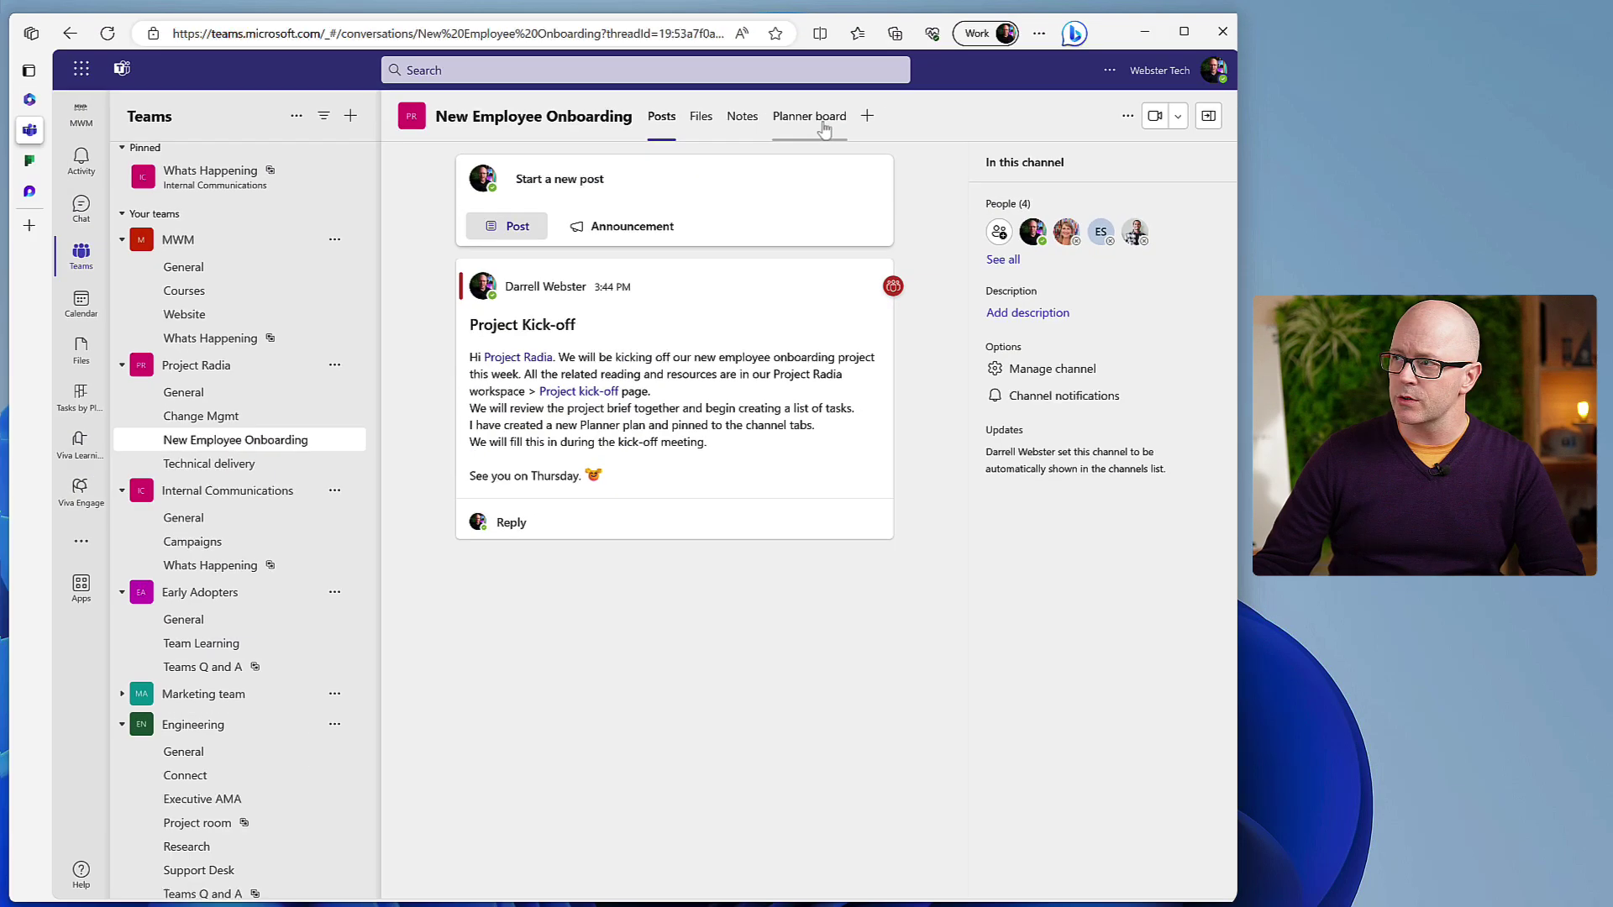
click(1042, 143)
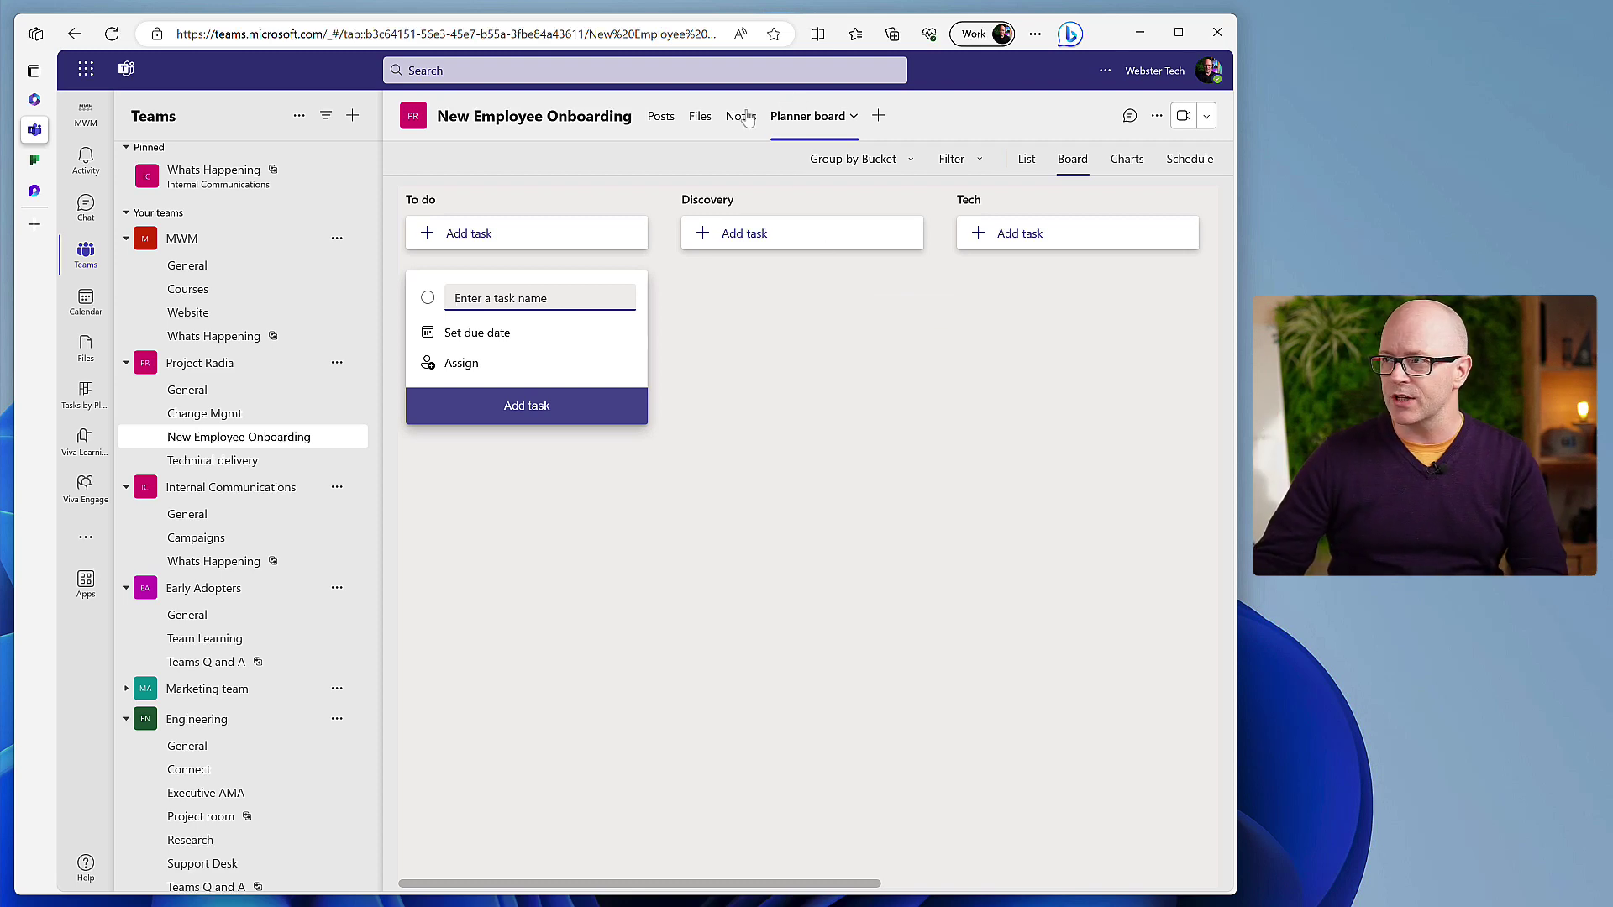
click(661, 118)
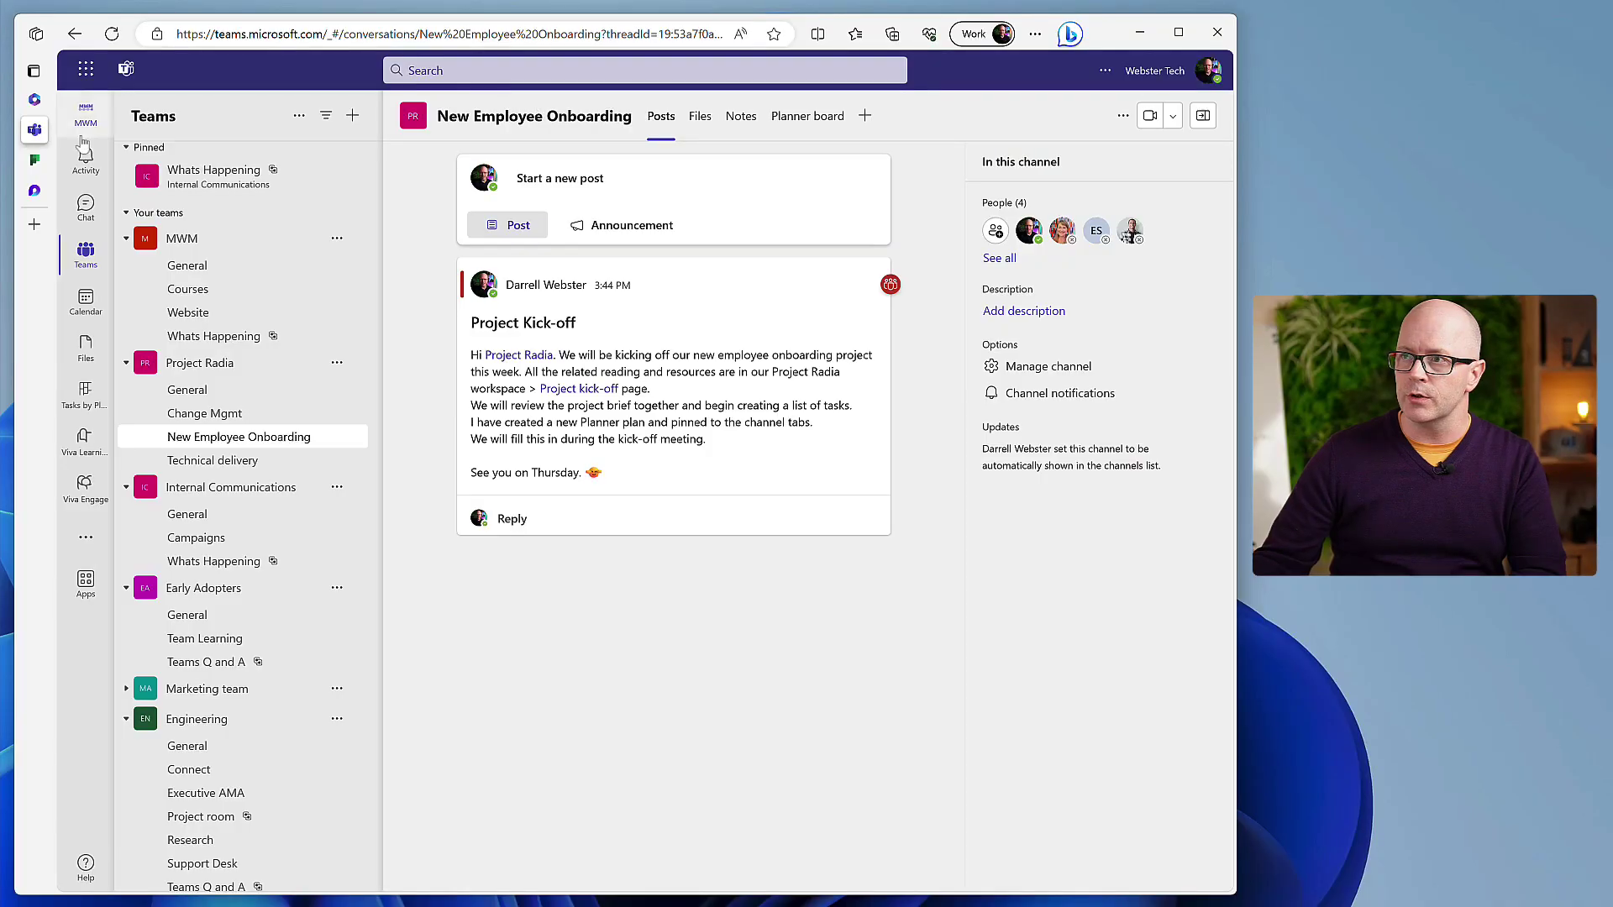
Switch to Loop, collapse the Deliverables pages in the Project Radia workspace and look at the pages under Meeting Notes.
click(35, 193)
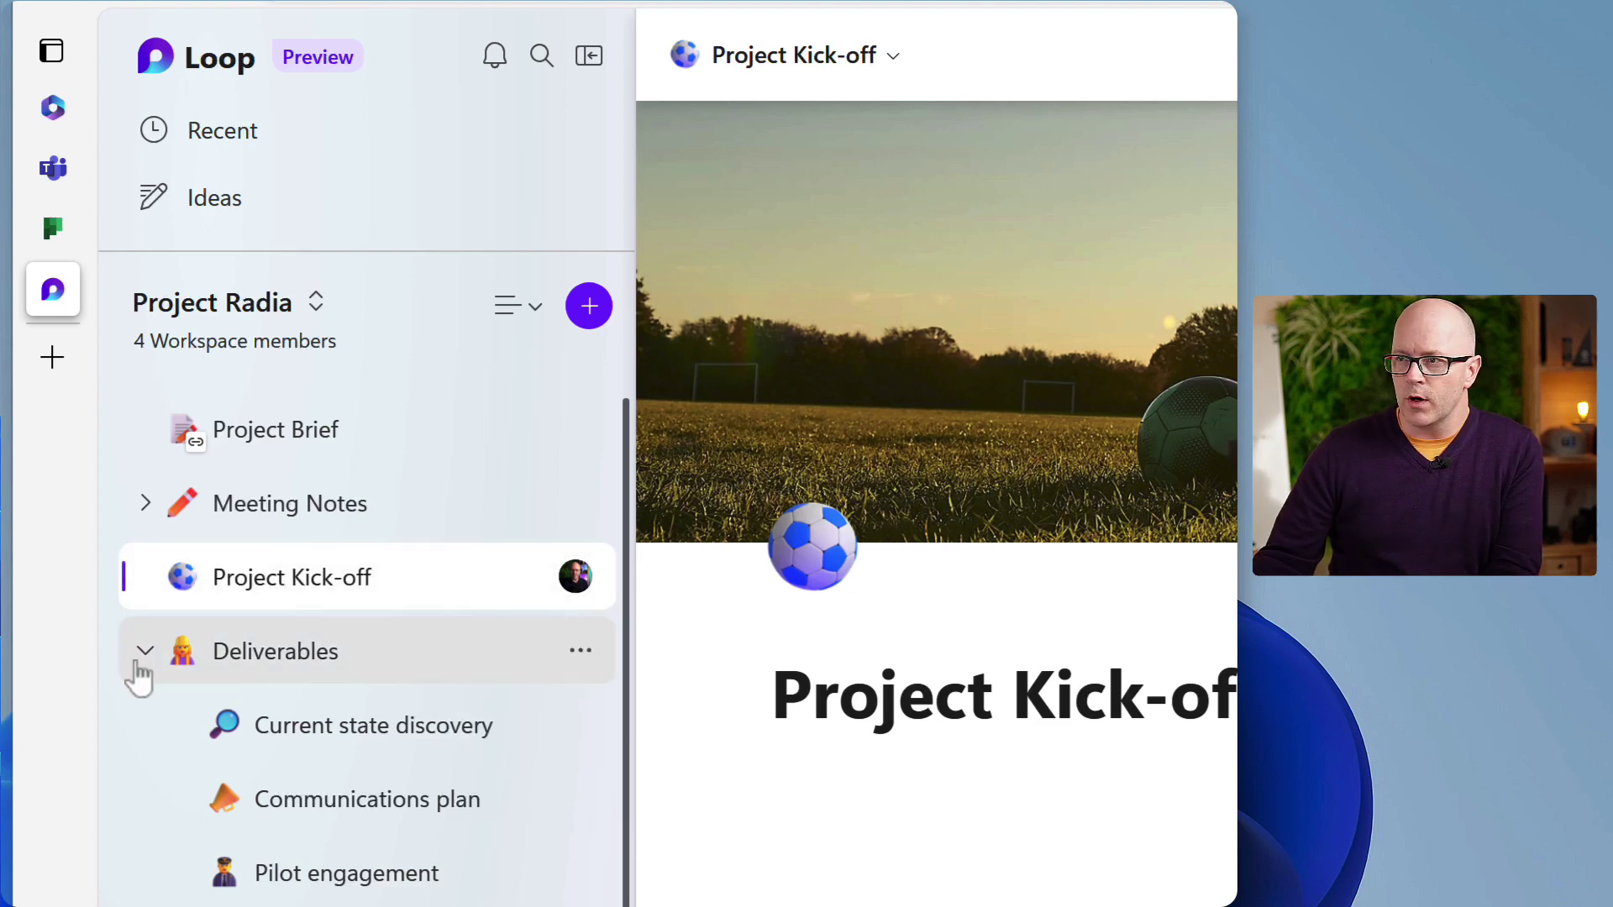
click(141, 654)
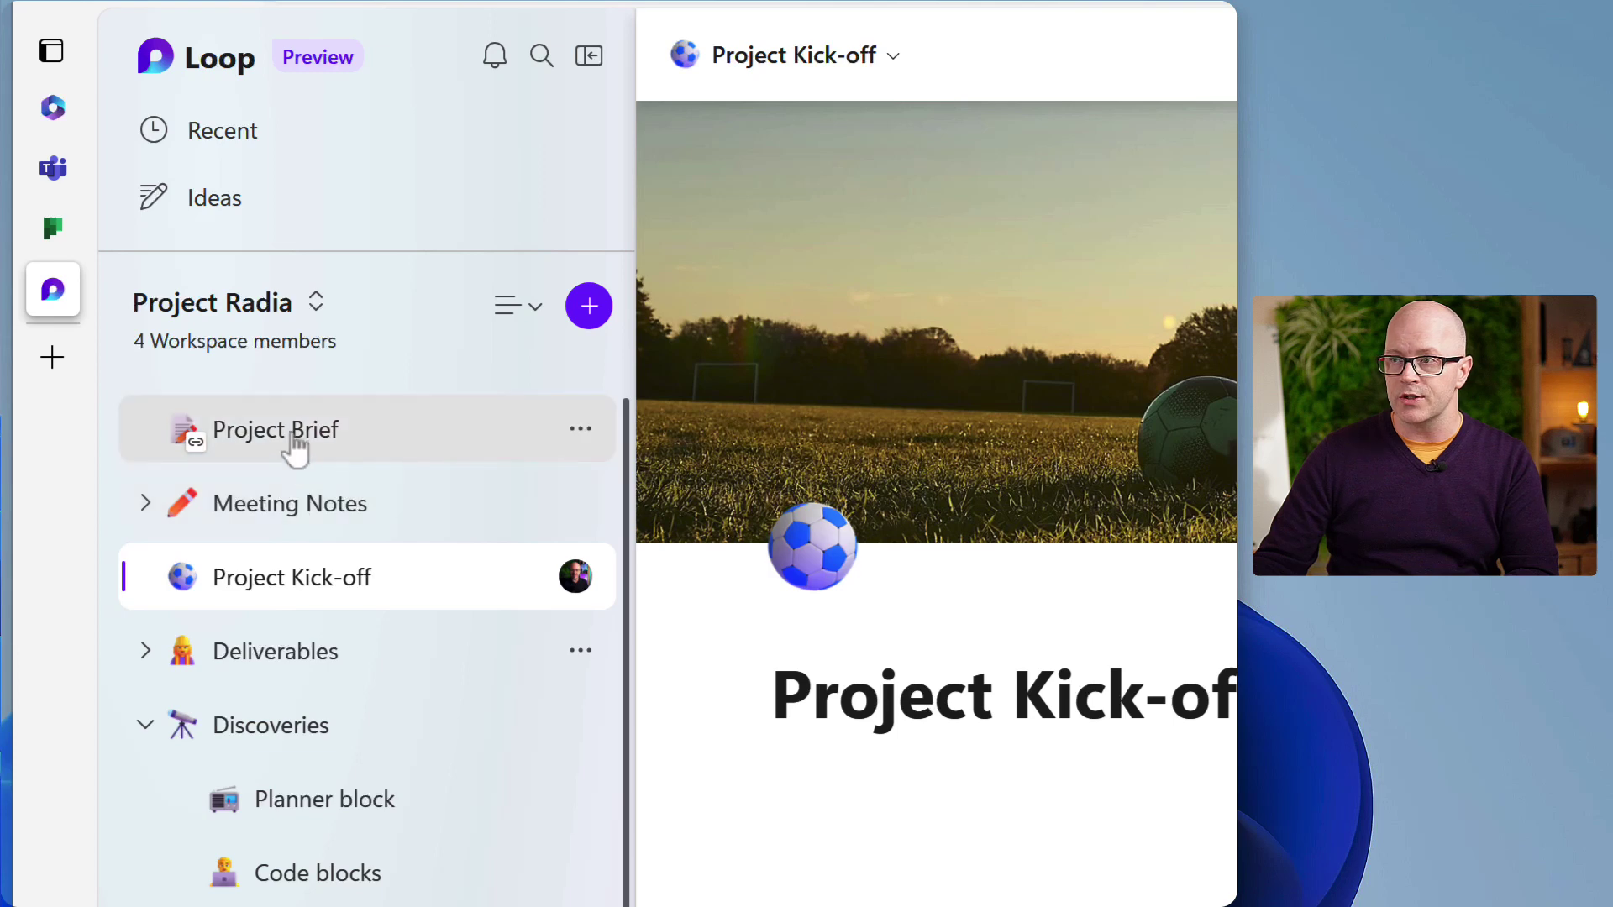
click(154, 511)
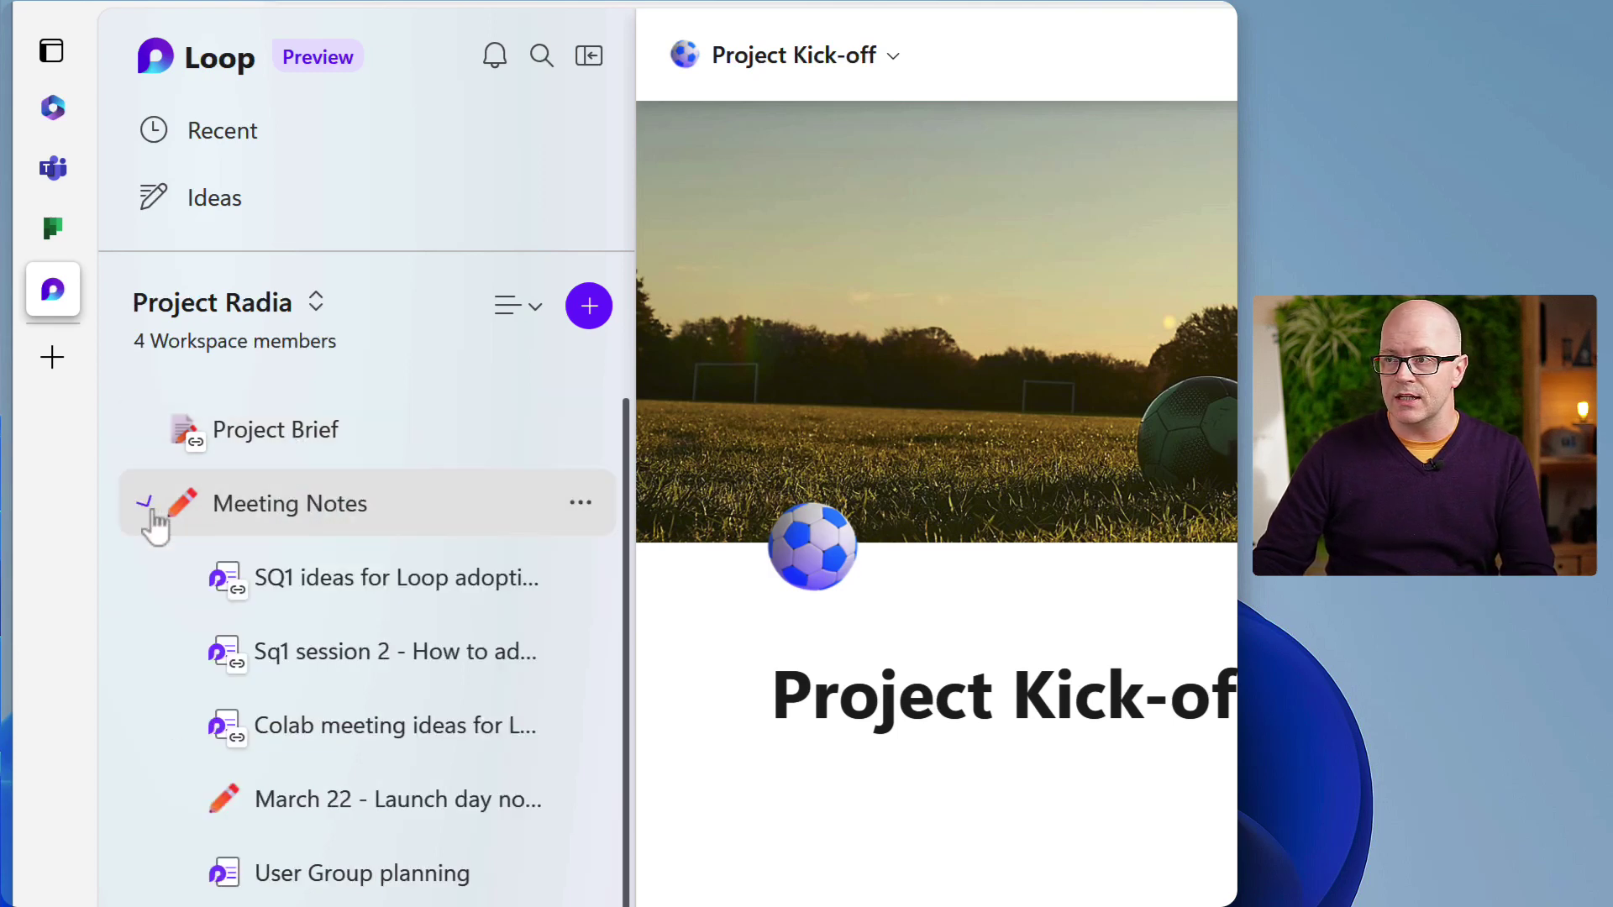
click(153, 510)
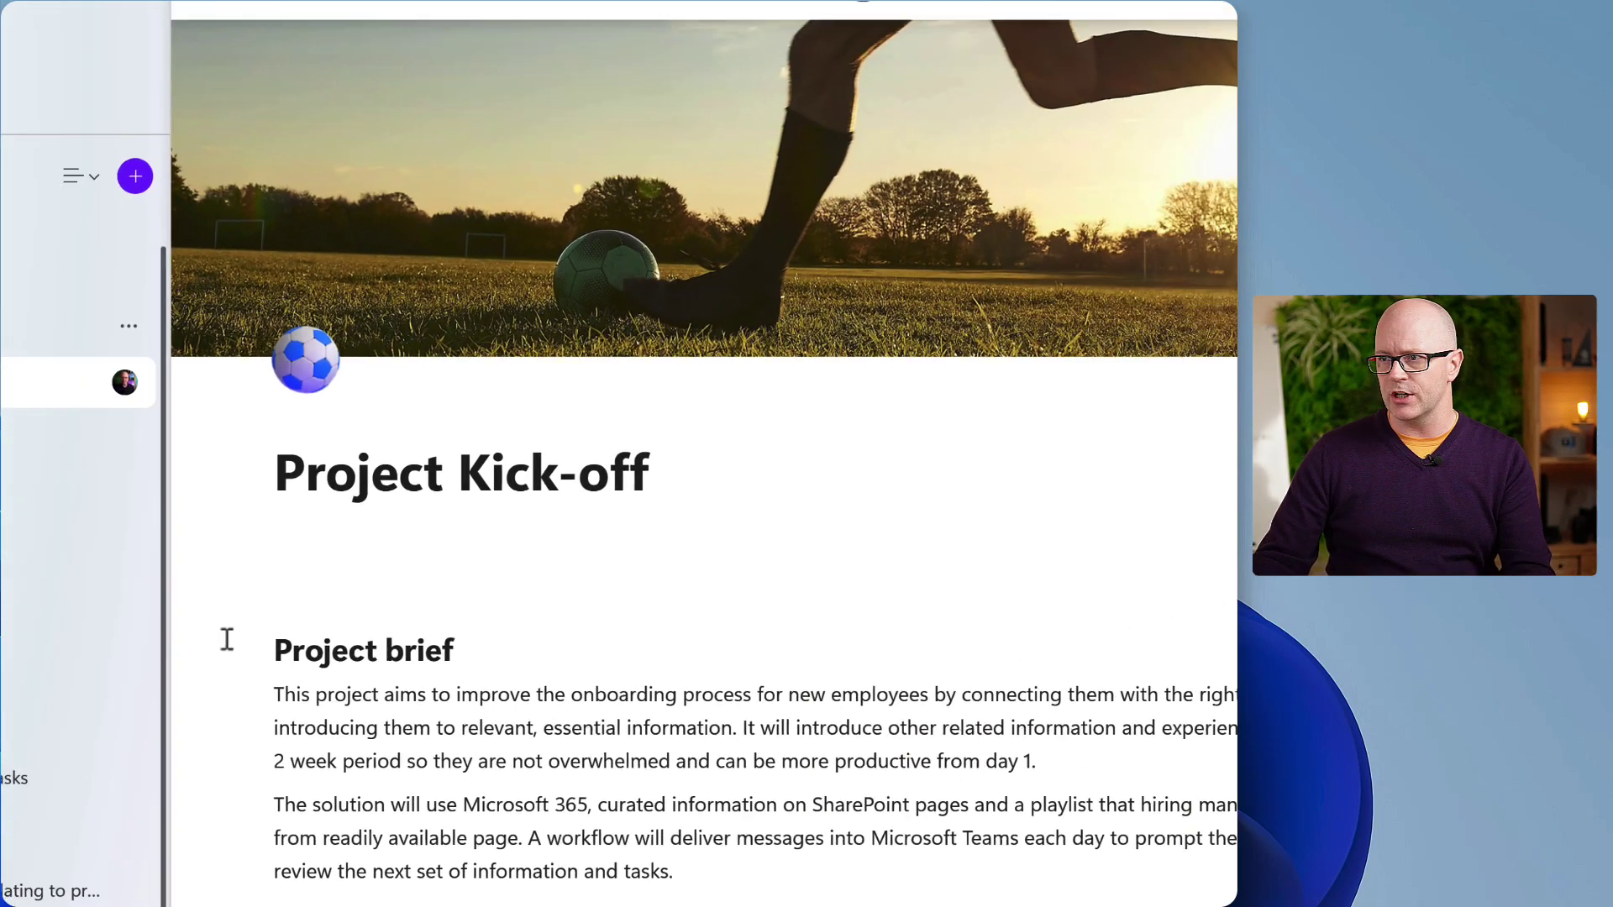
Examine the Project Kick-off page from the project brief down to the embedded Planner board.
scroll(320, 683, down, 3)
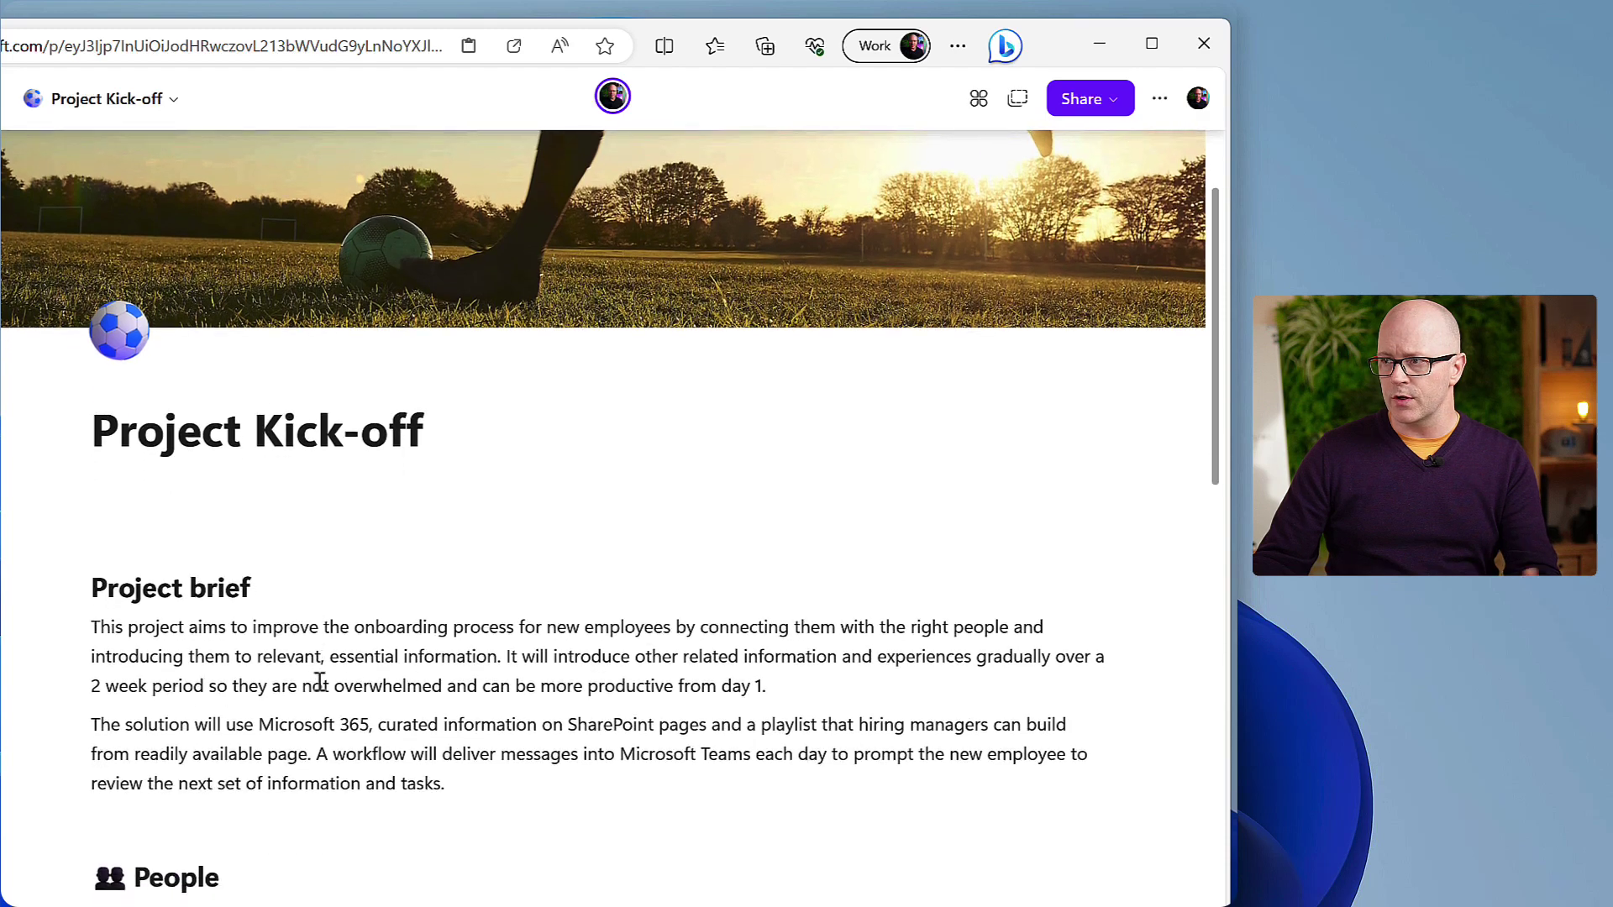
scroll(317, 672, down, 10)
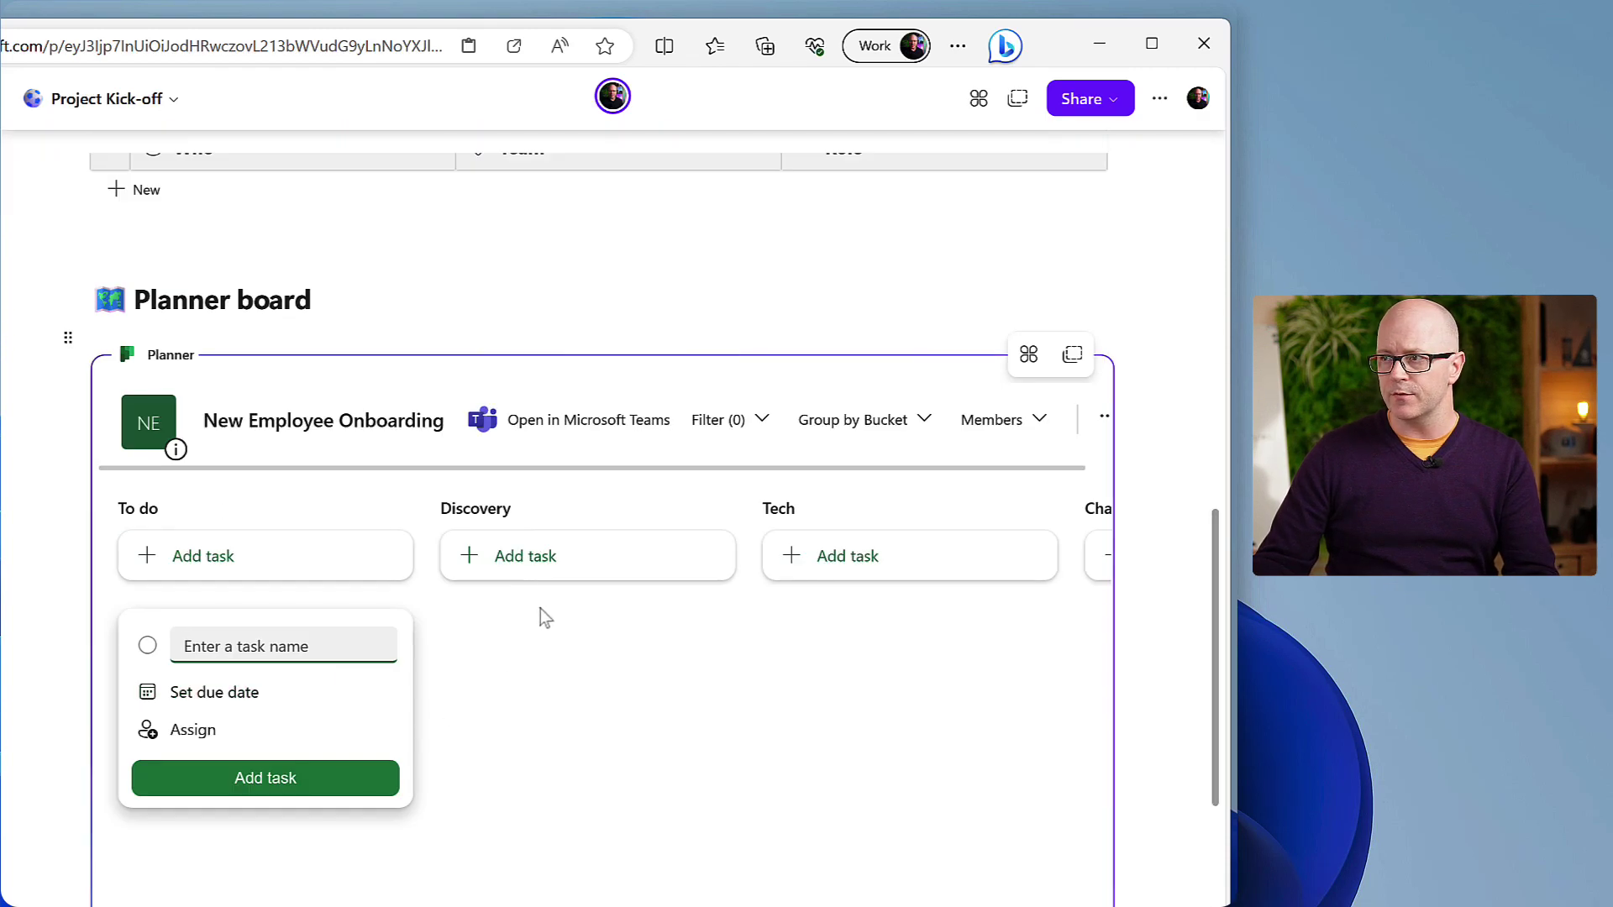
scroll(554, 610, up, 1)
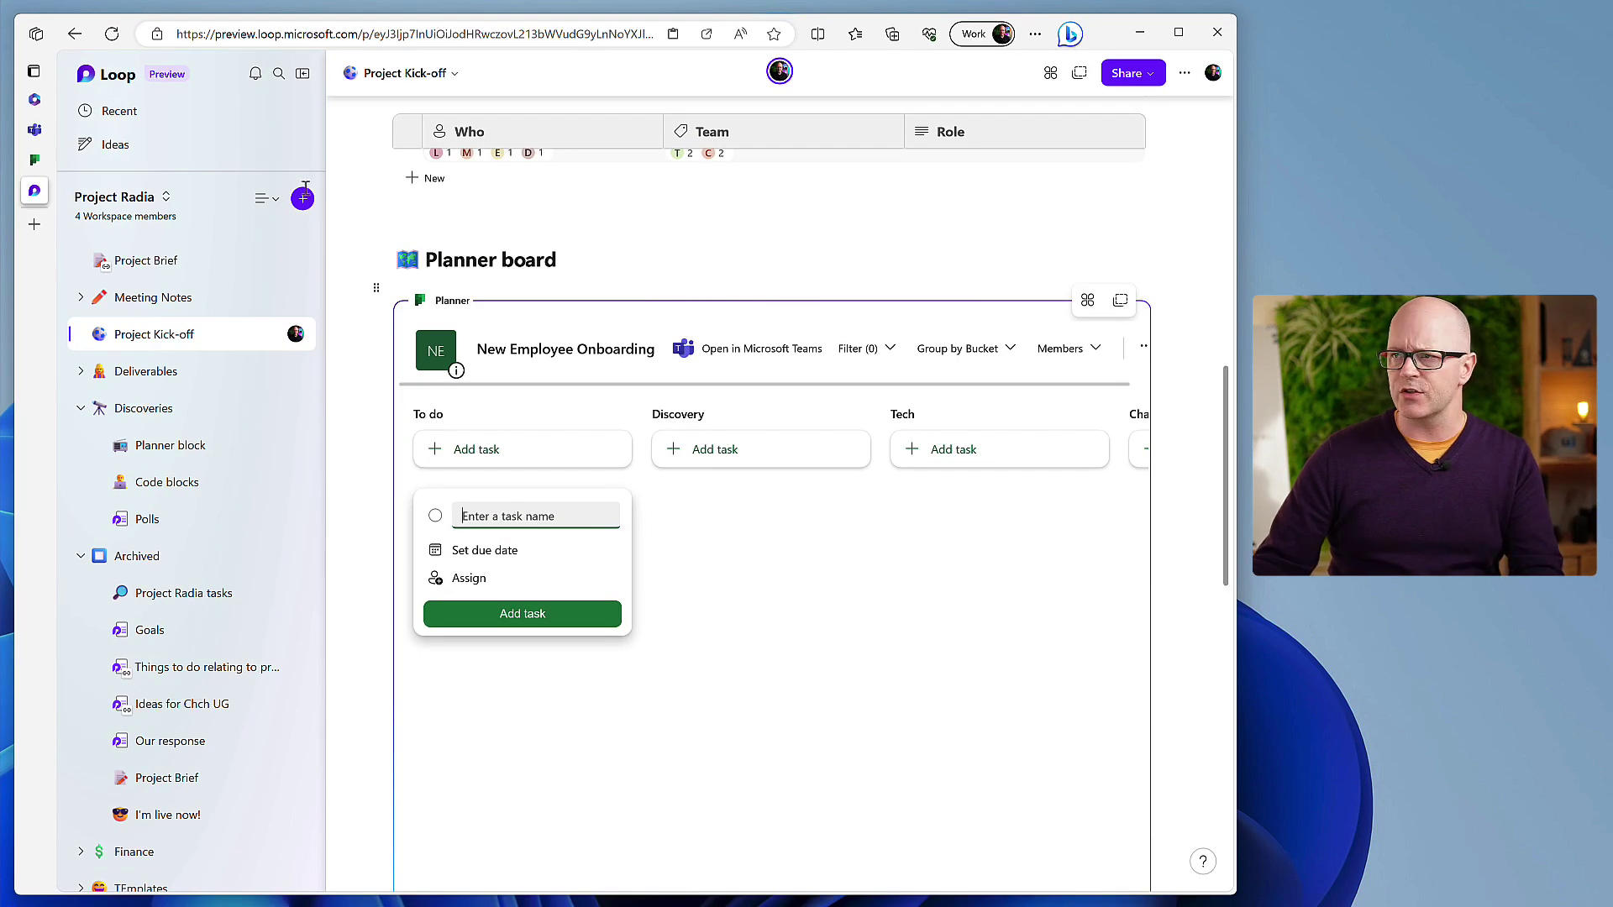
Switch to Planner and copy the link to the New Employee Onboarding plan.
click(51, 158)
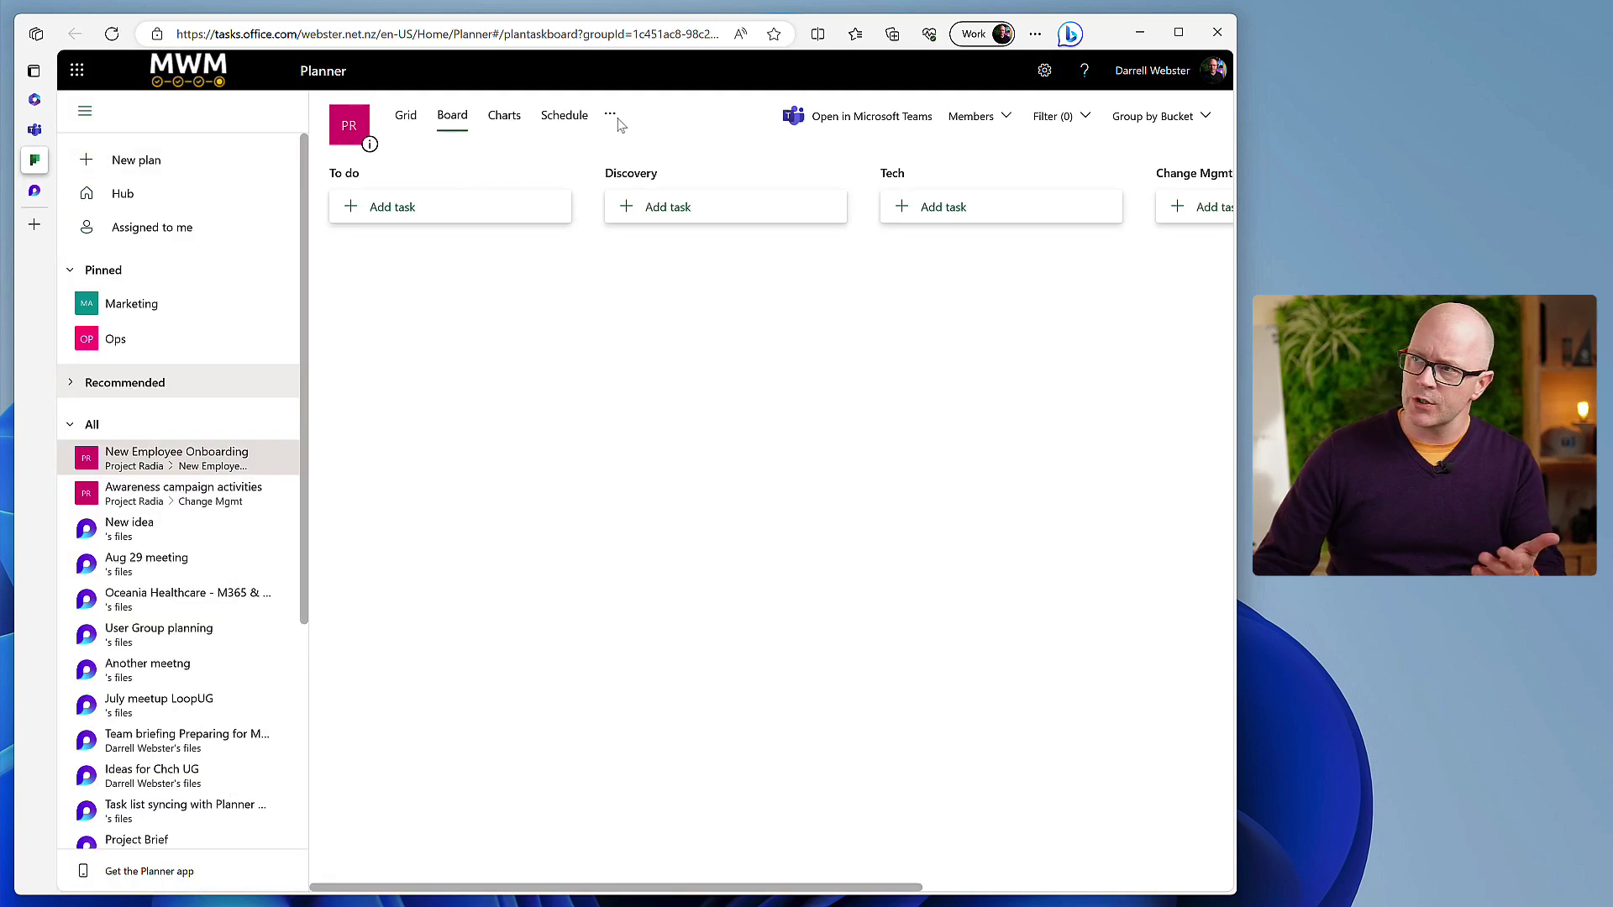
click(612, 123)
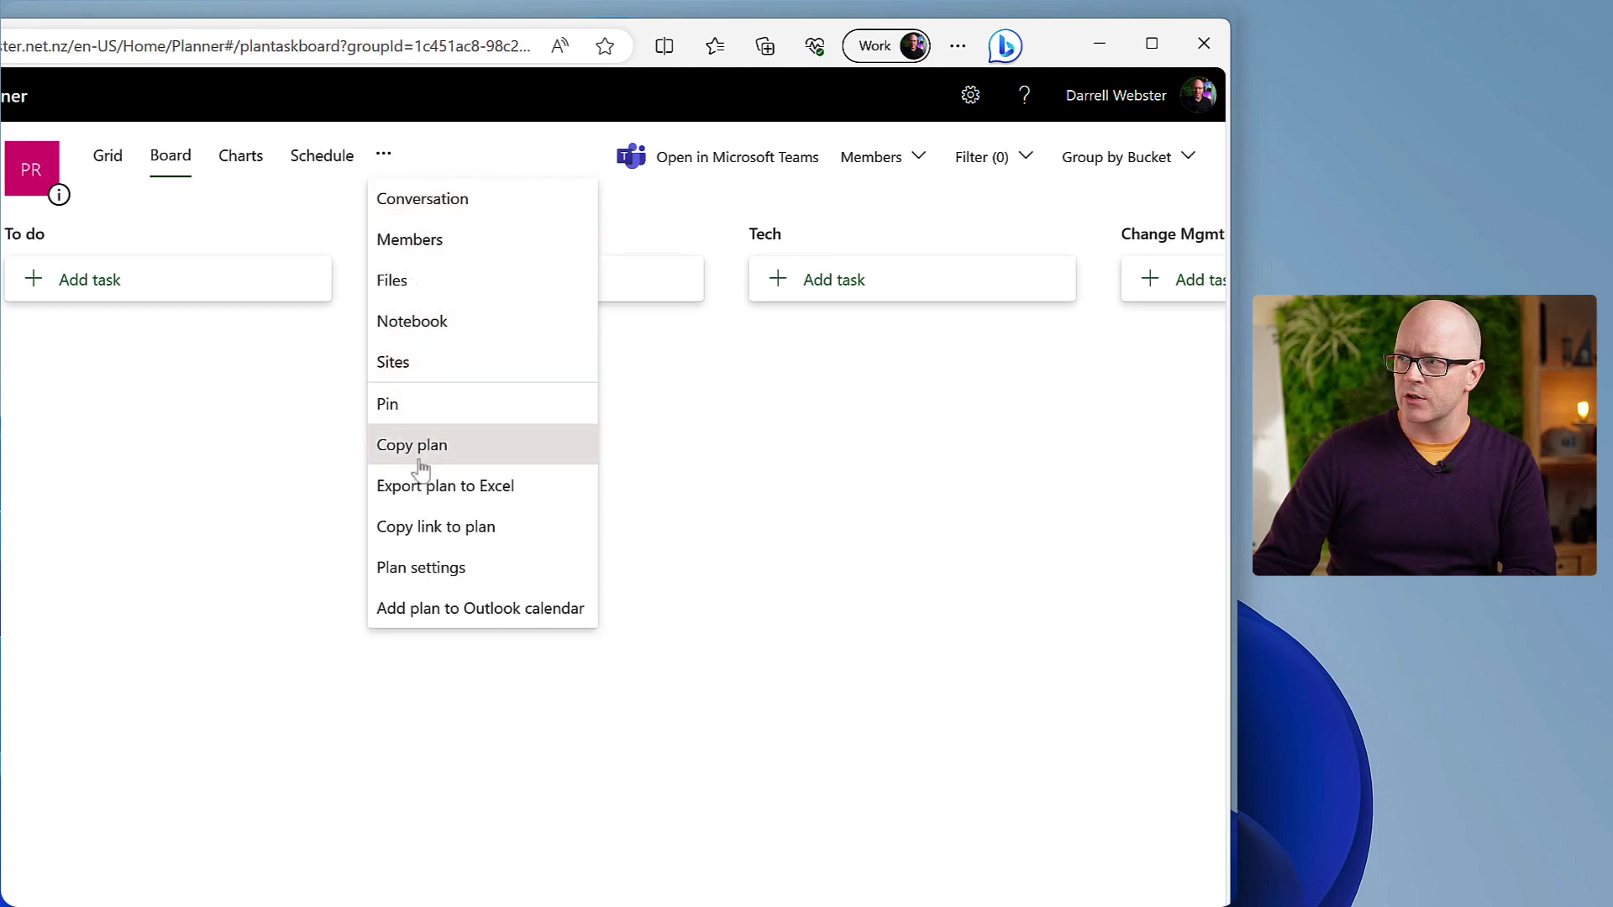
click(441, 534)
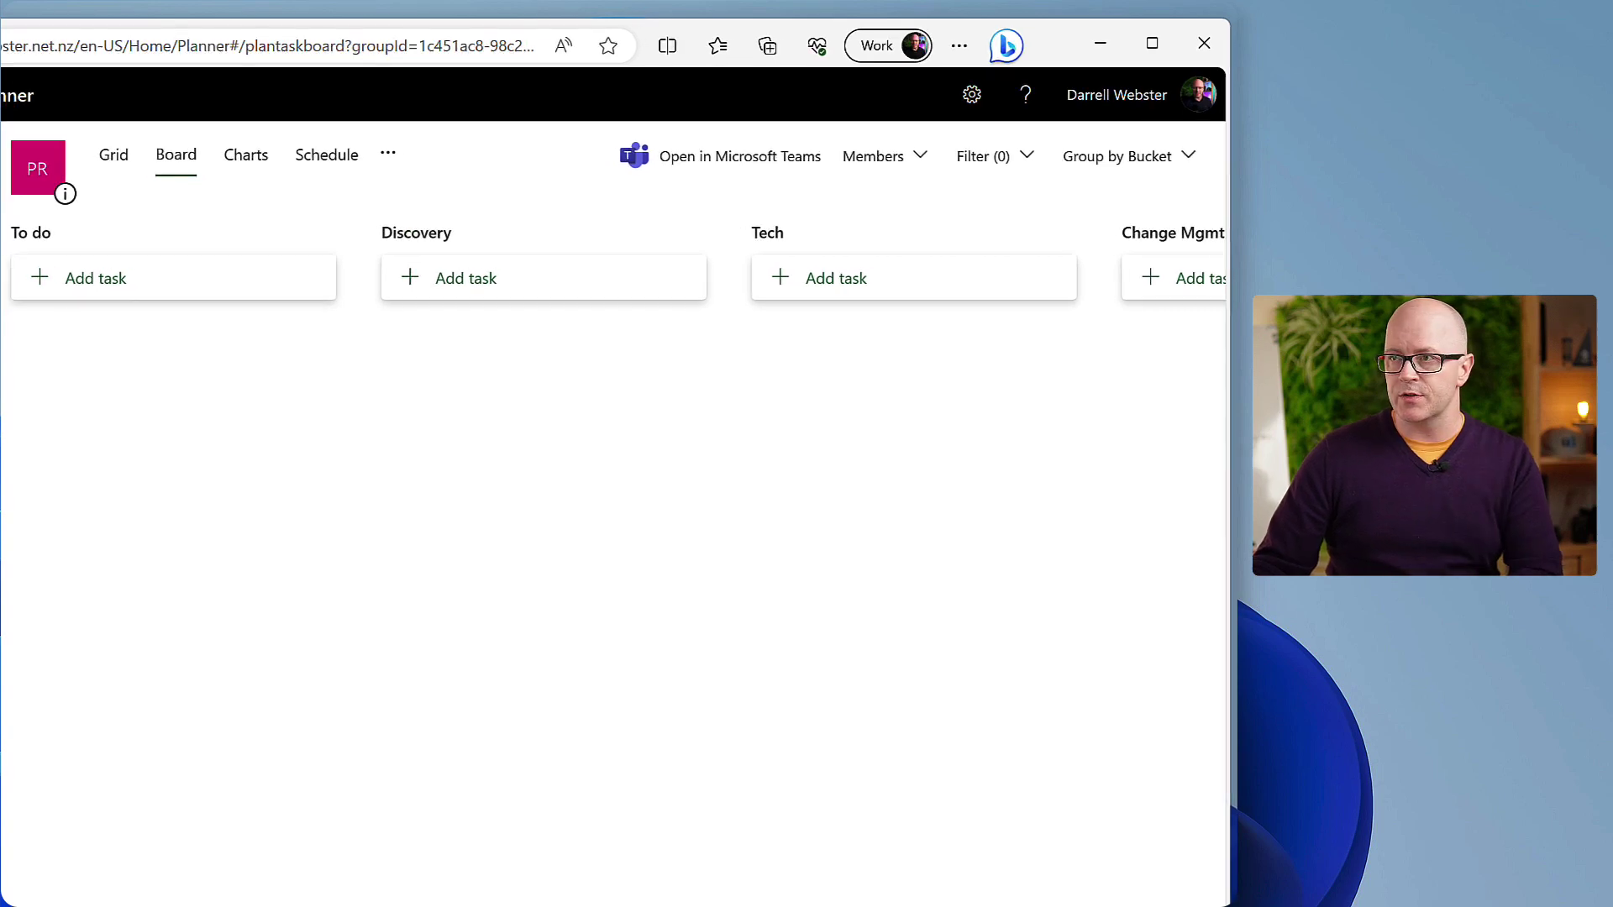
Return to Loop and paste the plan link at the end of the Project Kick-off page, below the video.
click(36, 191)
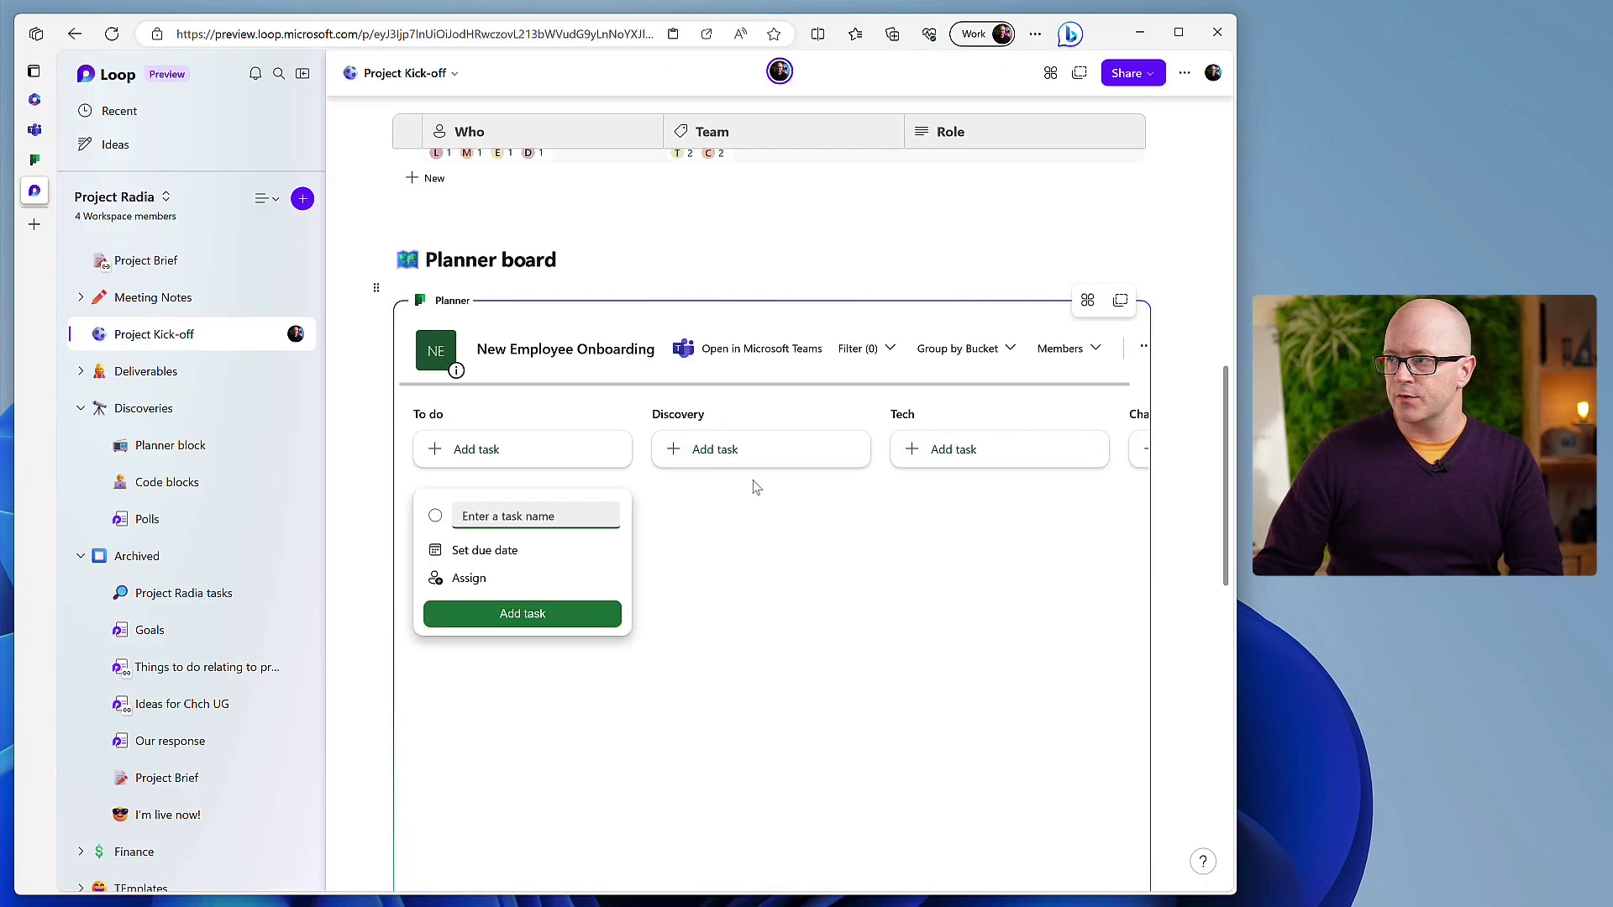
scroll(761, 551, down, 1)
scroll(760, 546, down, 10)
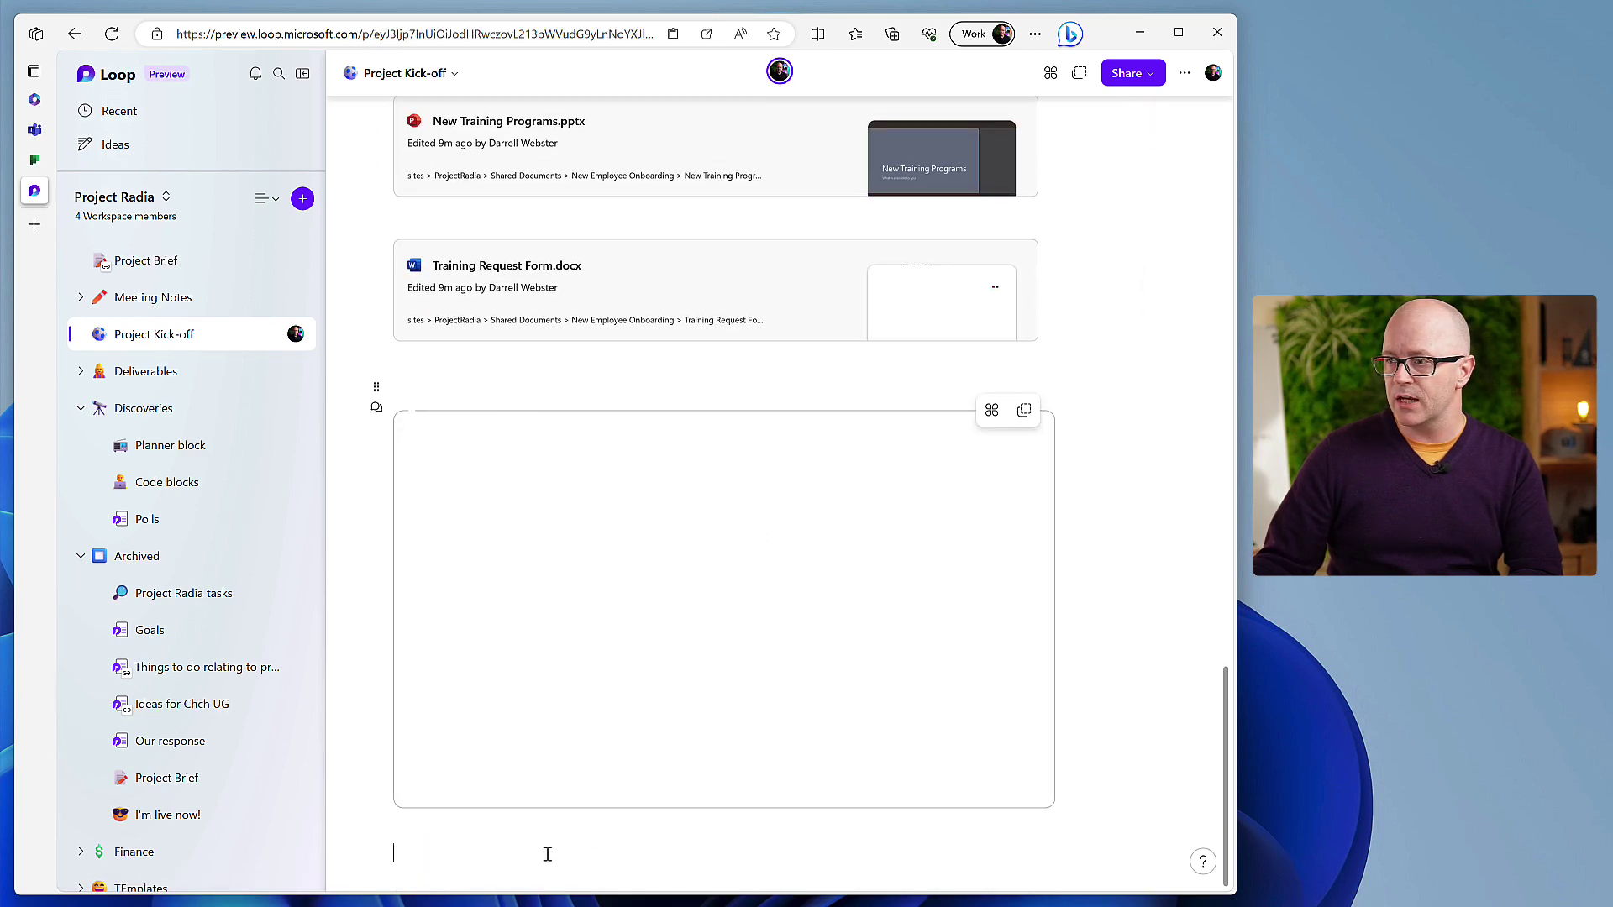
key(ctrl+v)
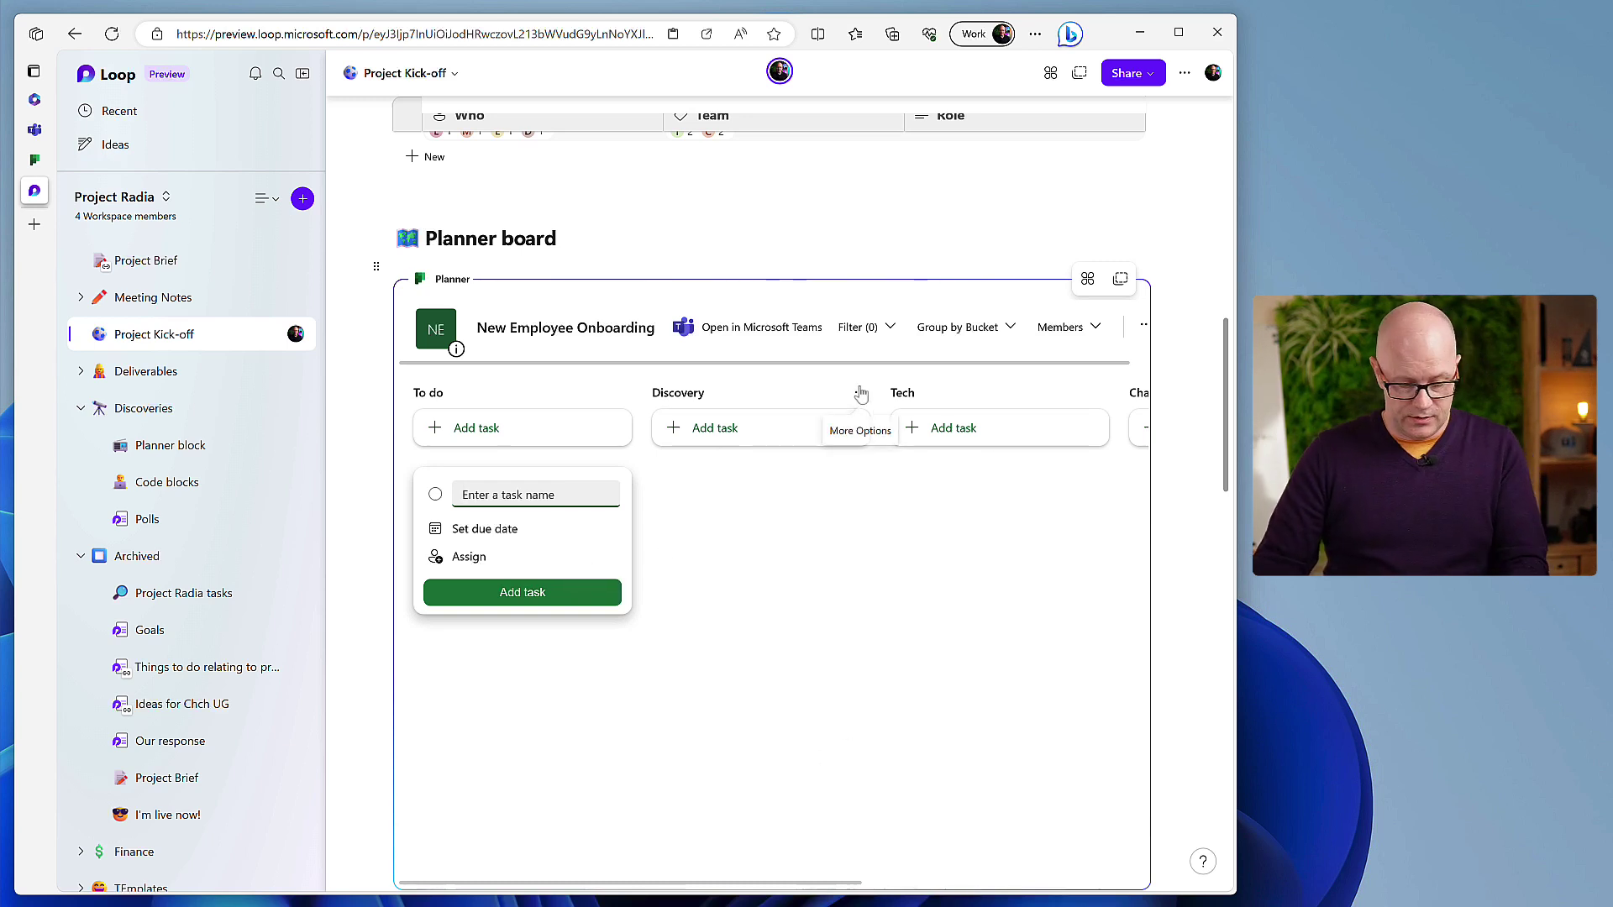
Delete the Planner block under the Planner board heading and undo that deletion.
click(376, 269)
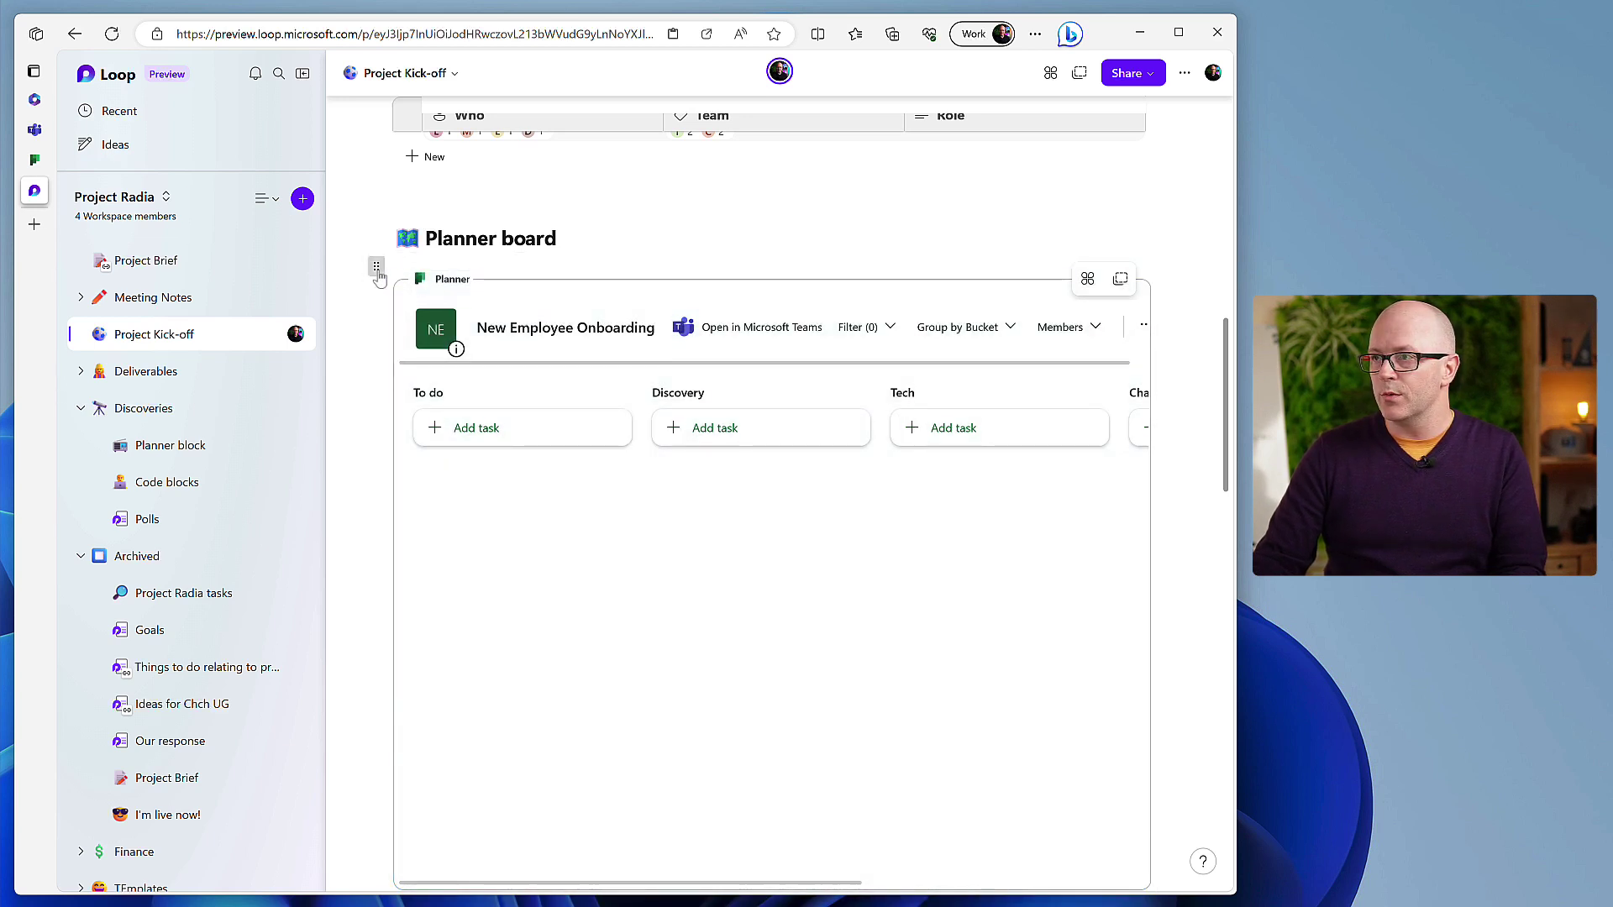
click(376, 267)
click(420, 302)
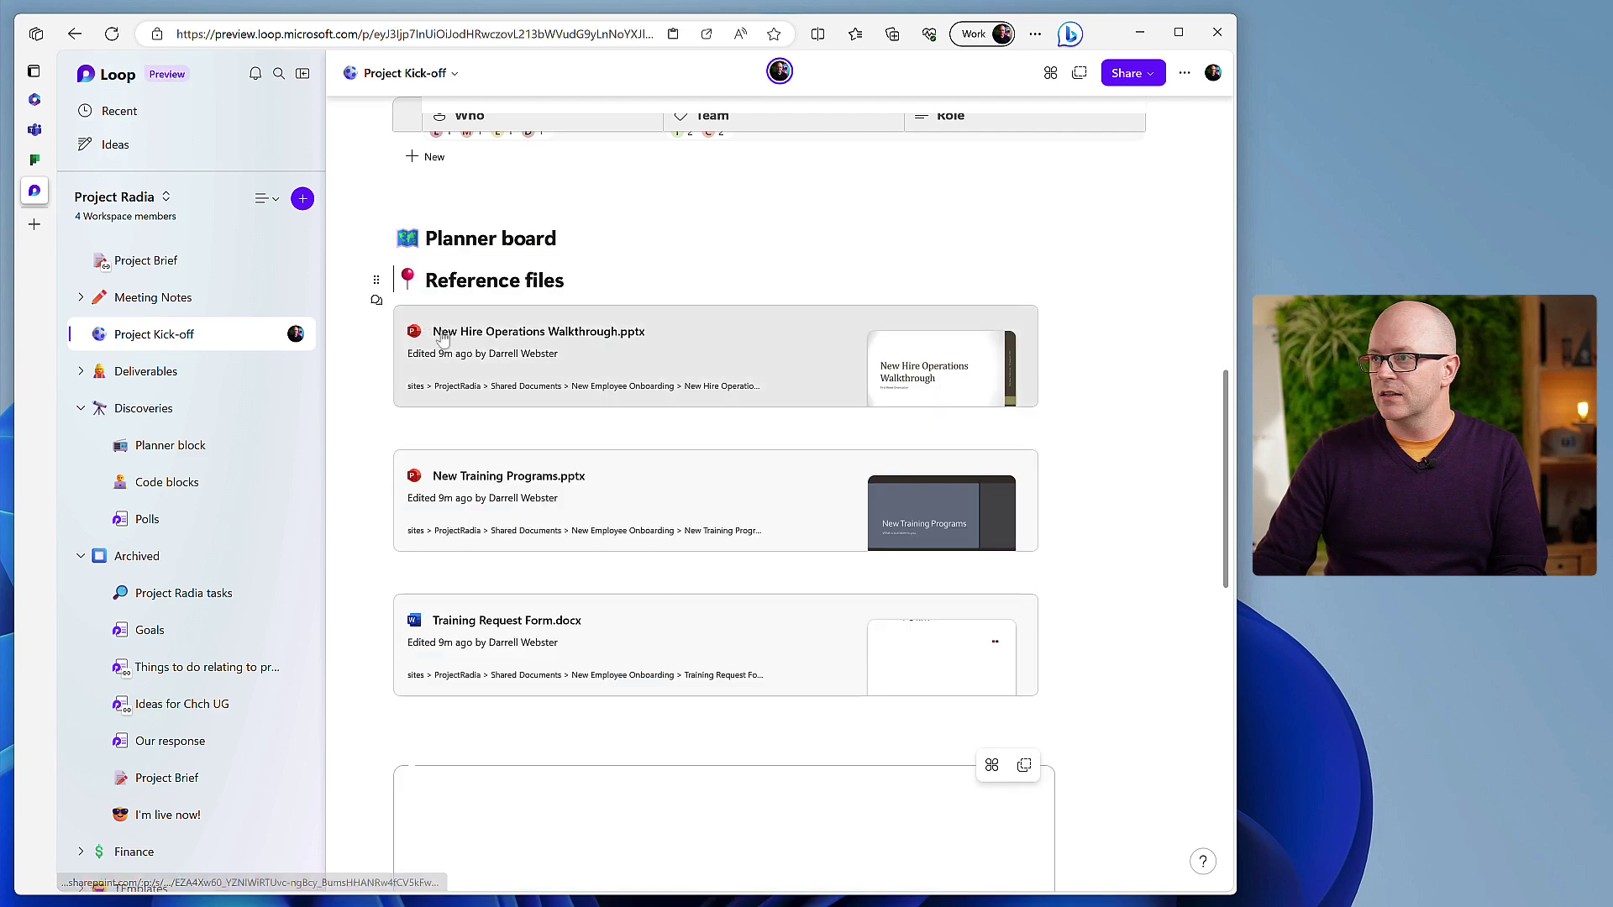
key(ctrl+z)
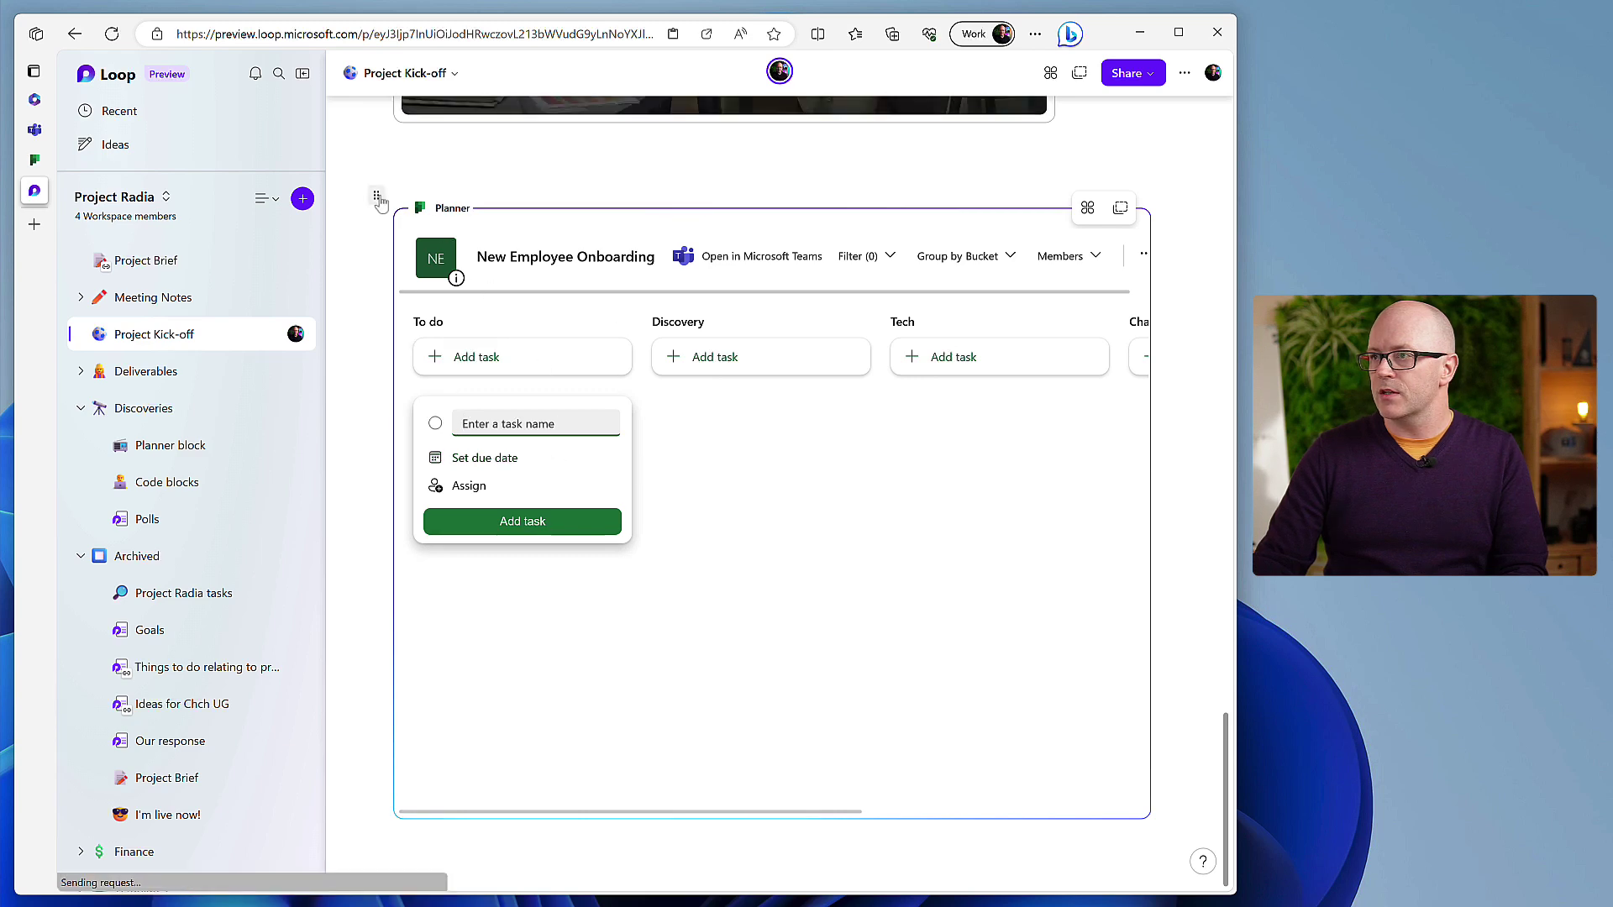
Delete the duplicate Planner block at the end of the page and return to the original under the Planner board heading.
click(377, 198)
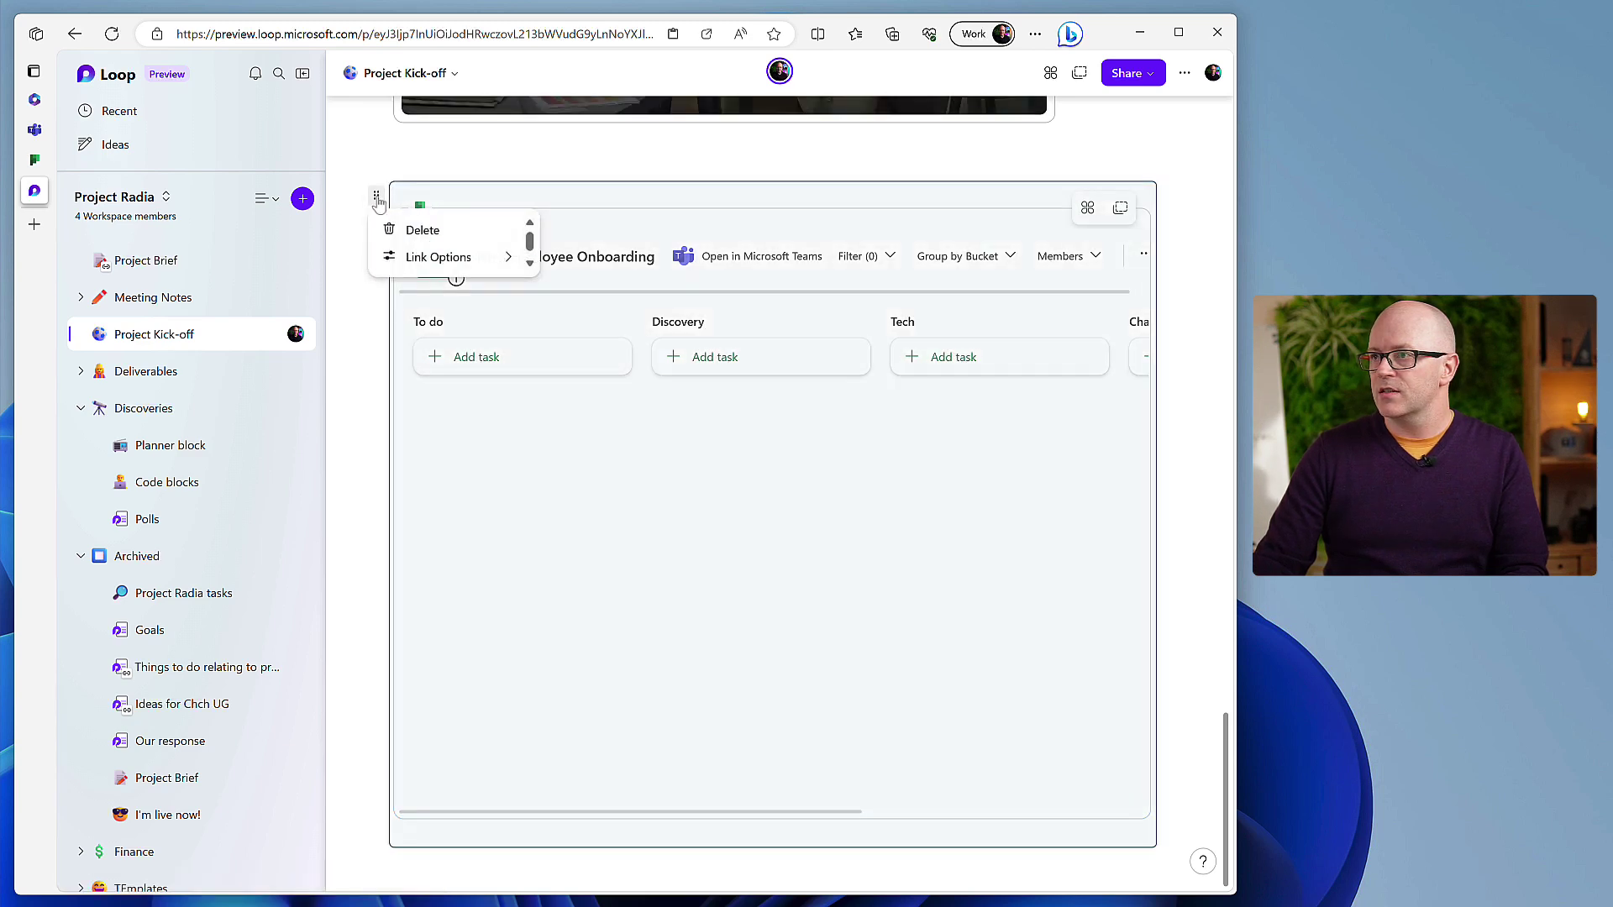
click(421, 230)
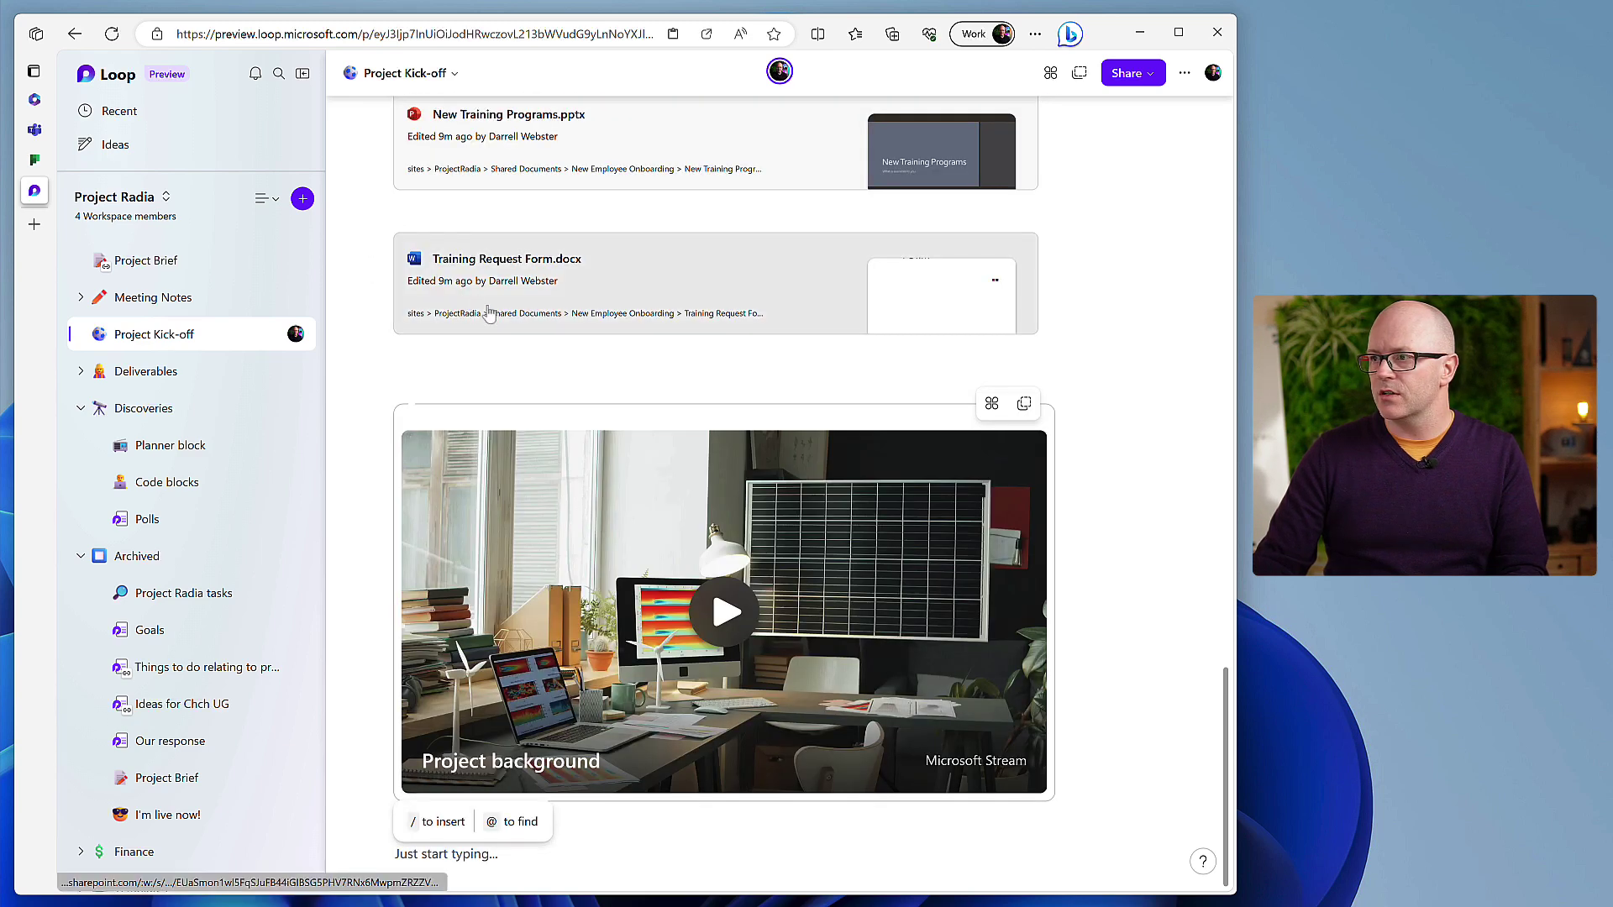
key(ctrl+z)
scroll(494, 308, up, 3)
scroll(496, 315, down, 10)
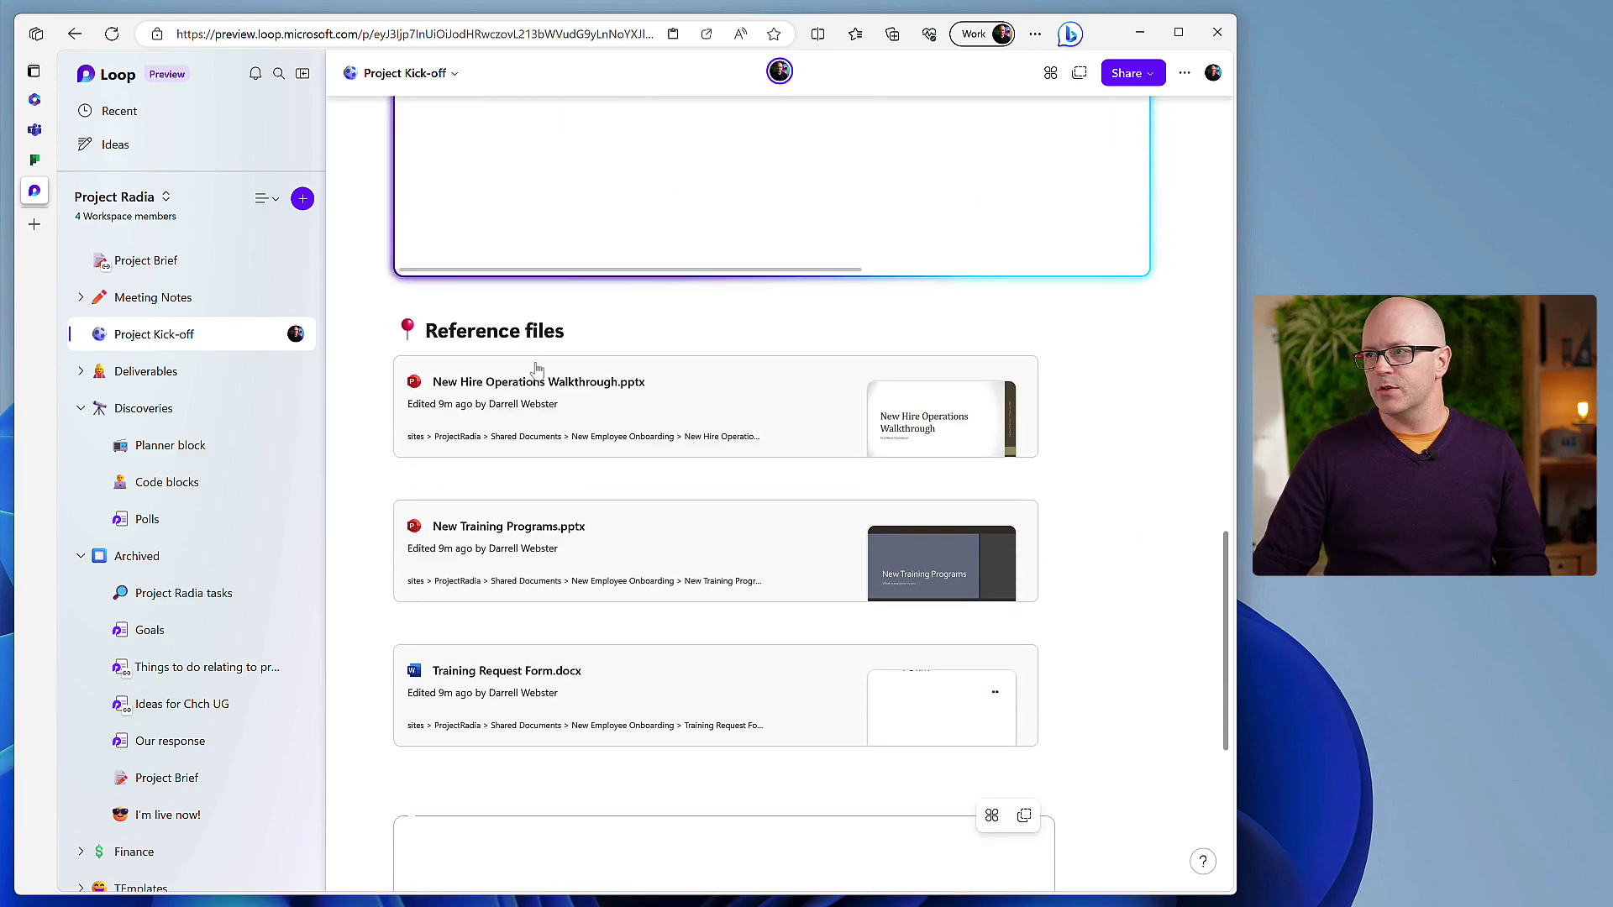
scroll(529, 361, up, 4)
scroll(533, 367, up, 2)
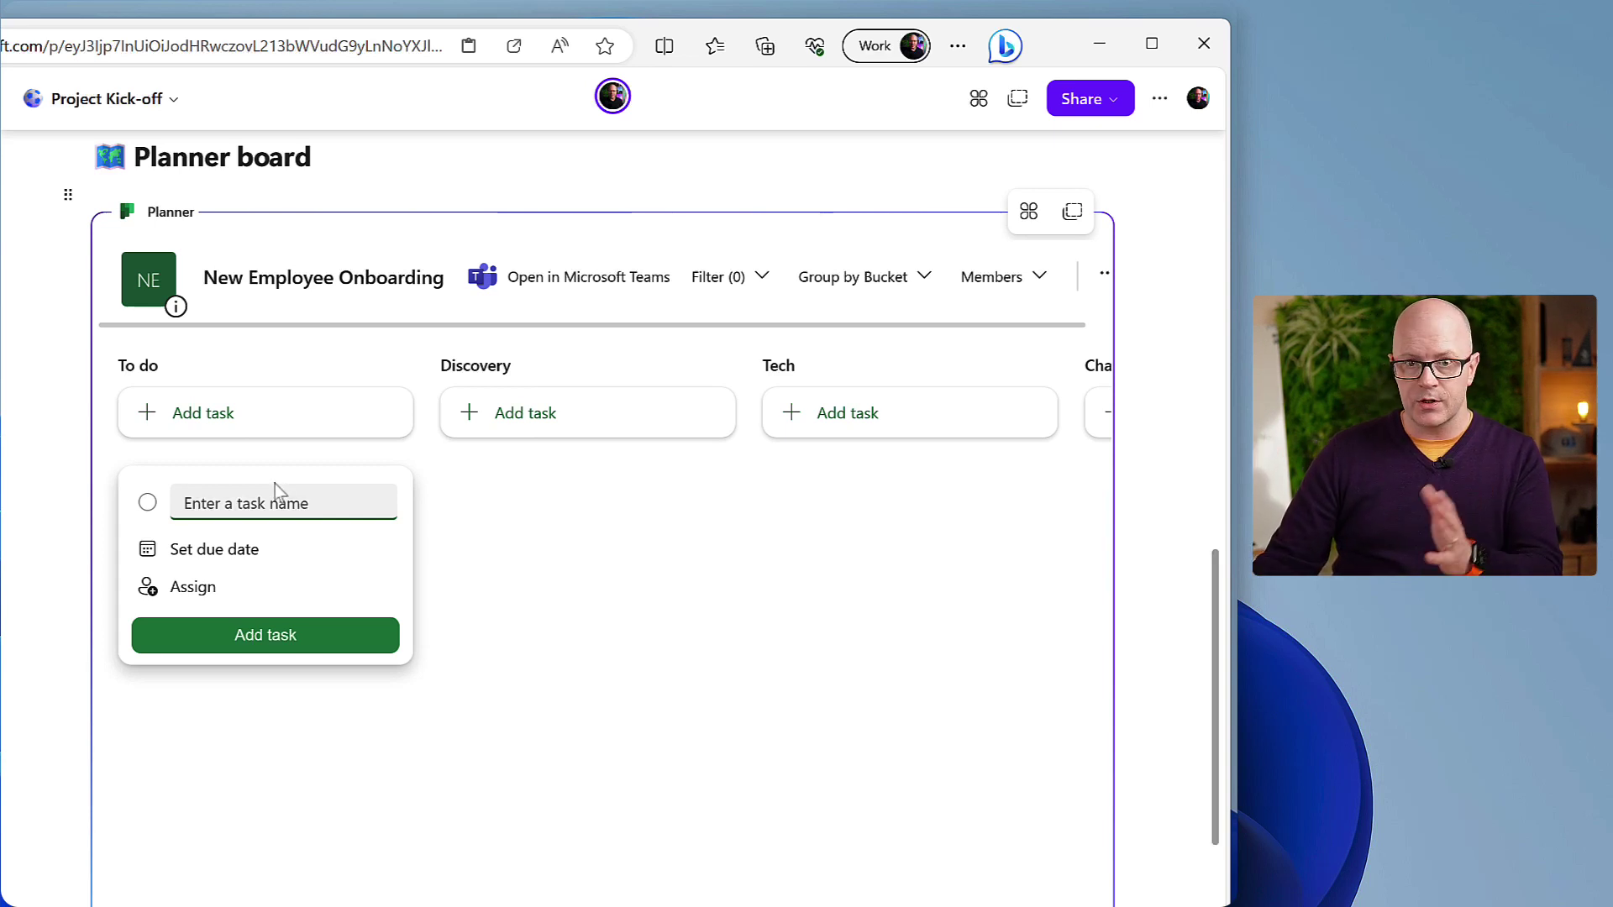
Add a task named "Current state discovery" to the Discovery bucket of the embedded board.
scroll(476, 514, up, 1)
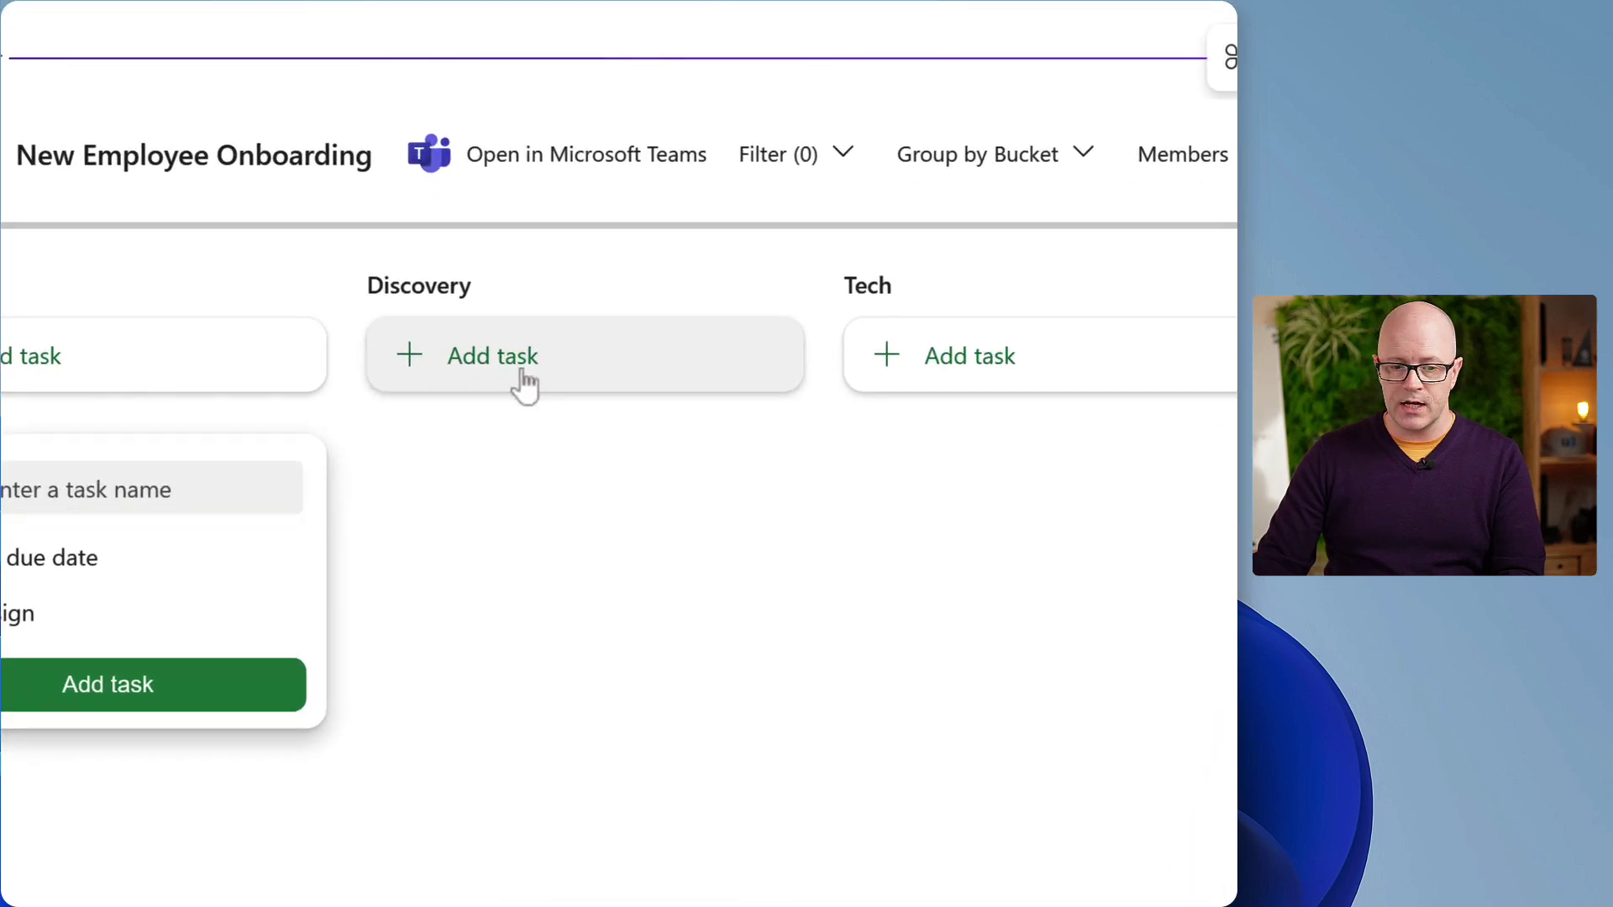
click(523, 382)
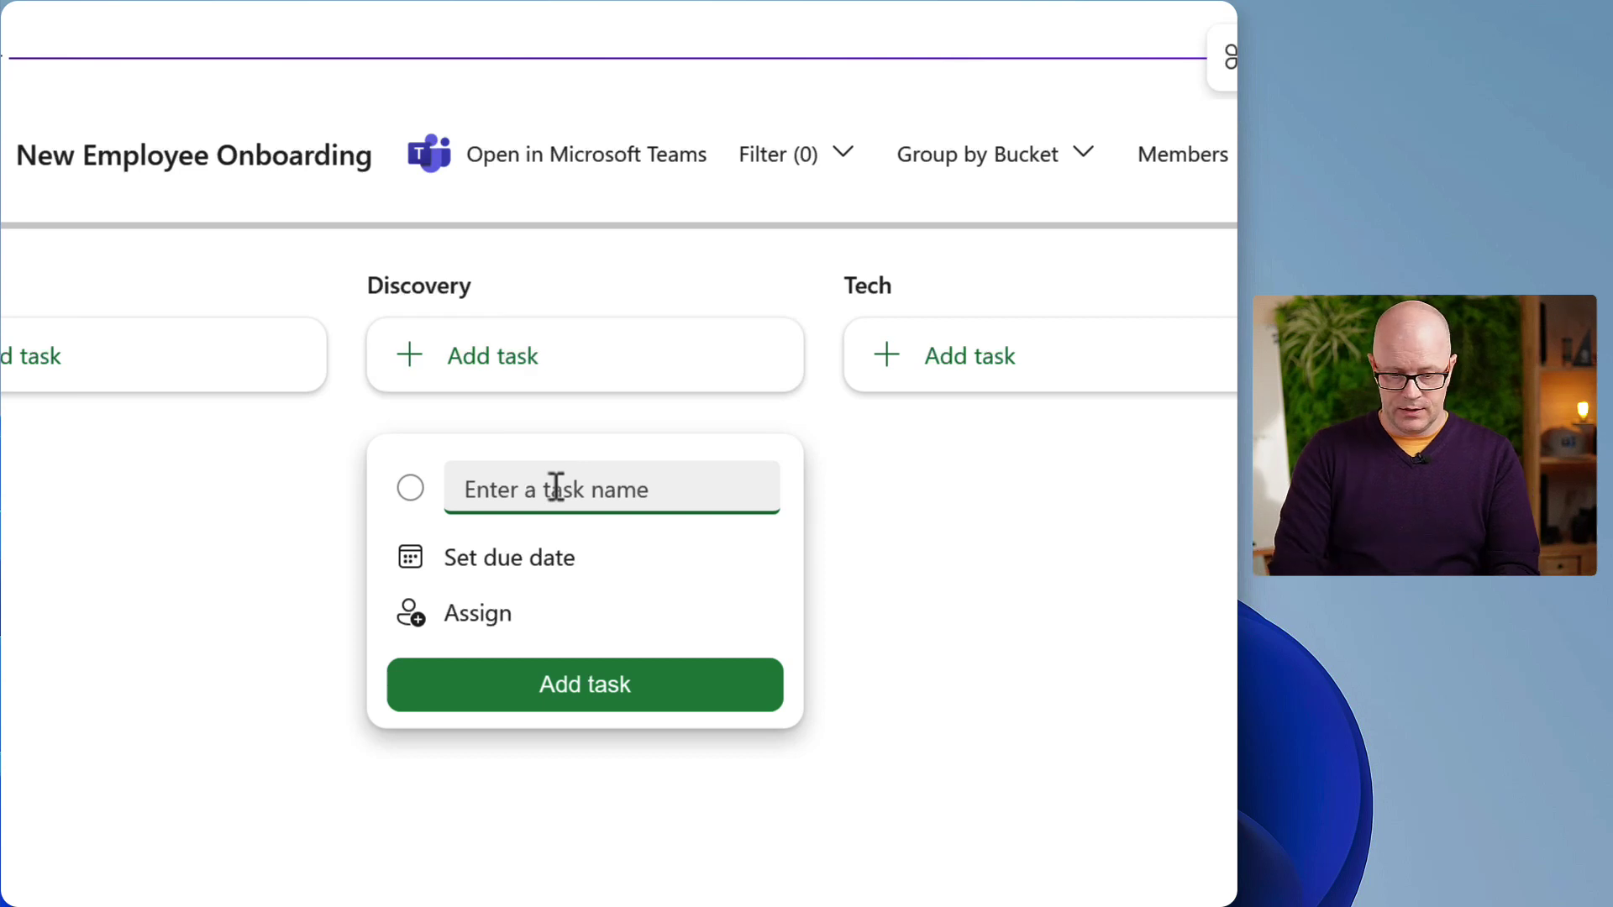
text(Cu)
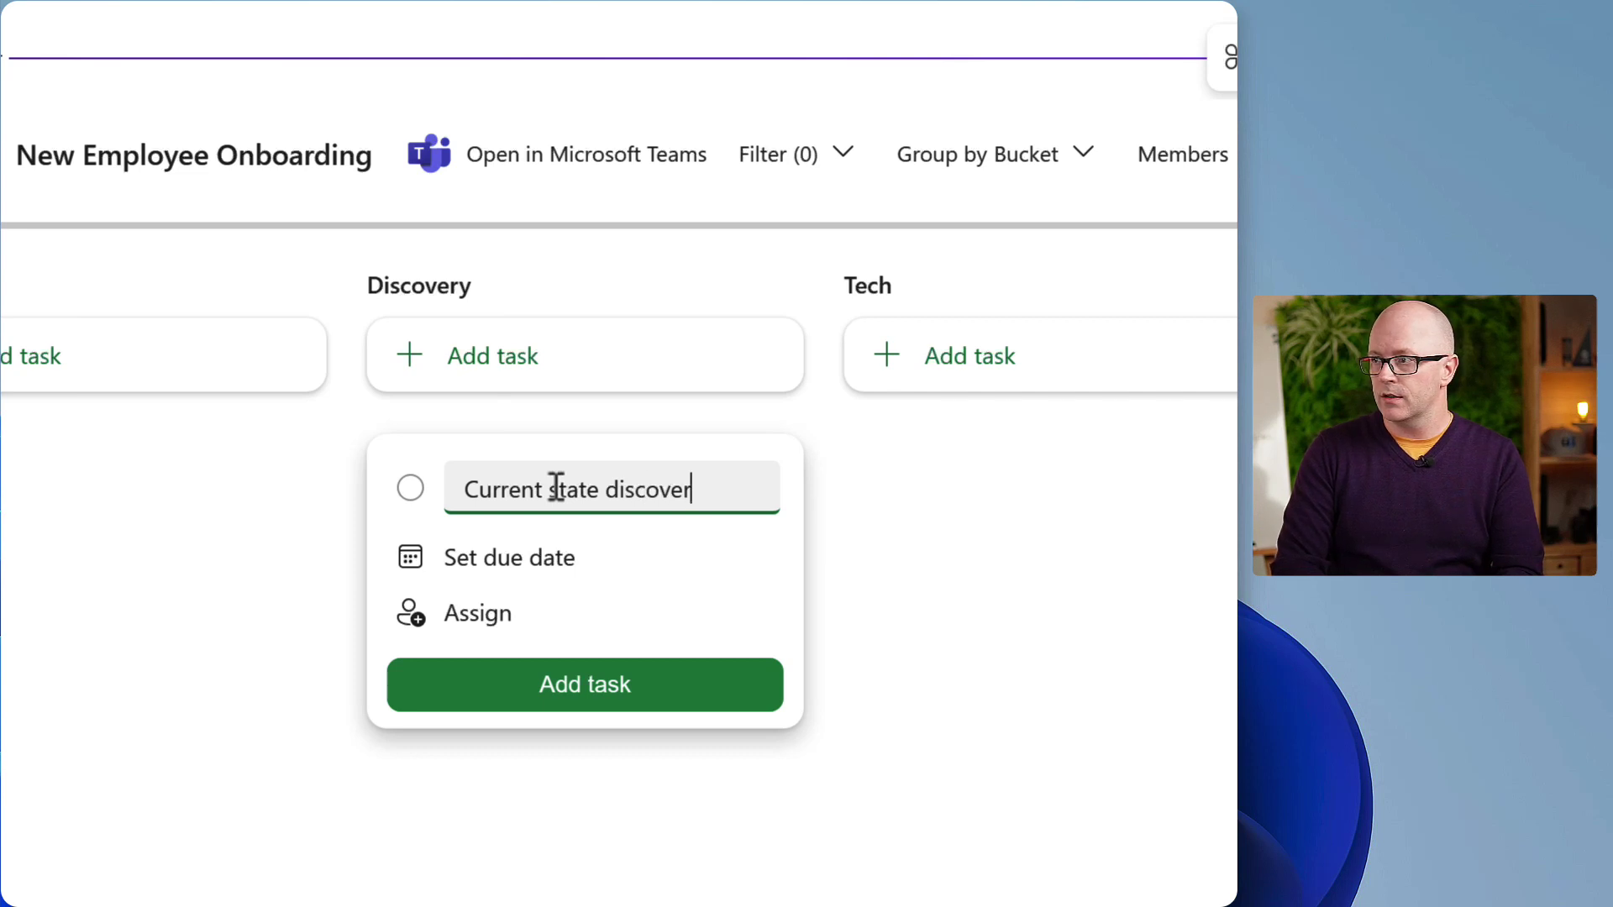
text(rrent state discover)
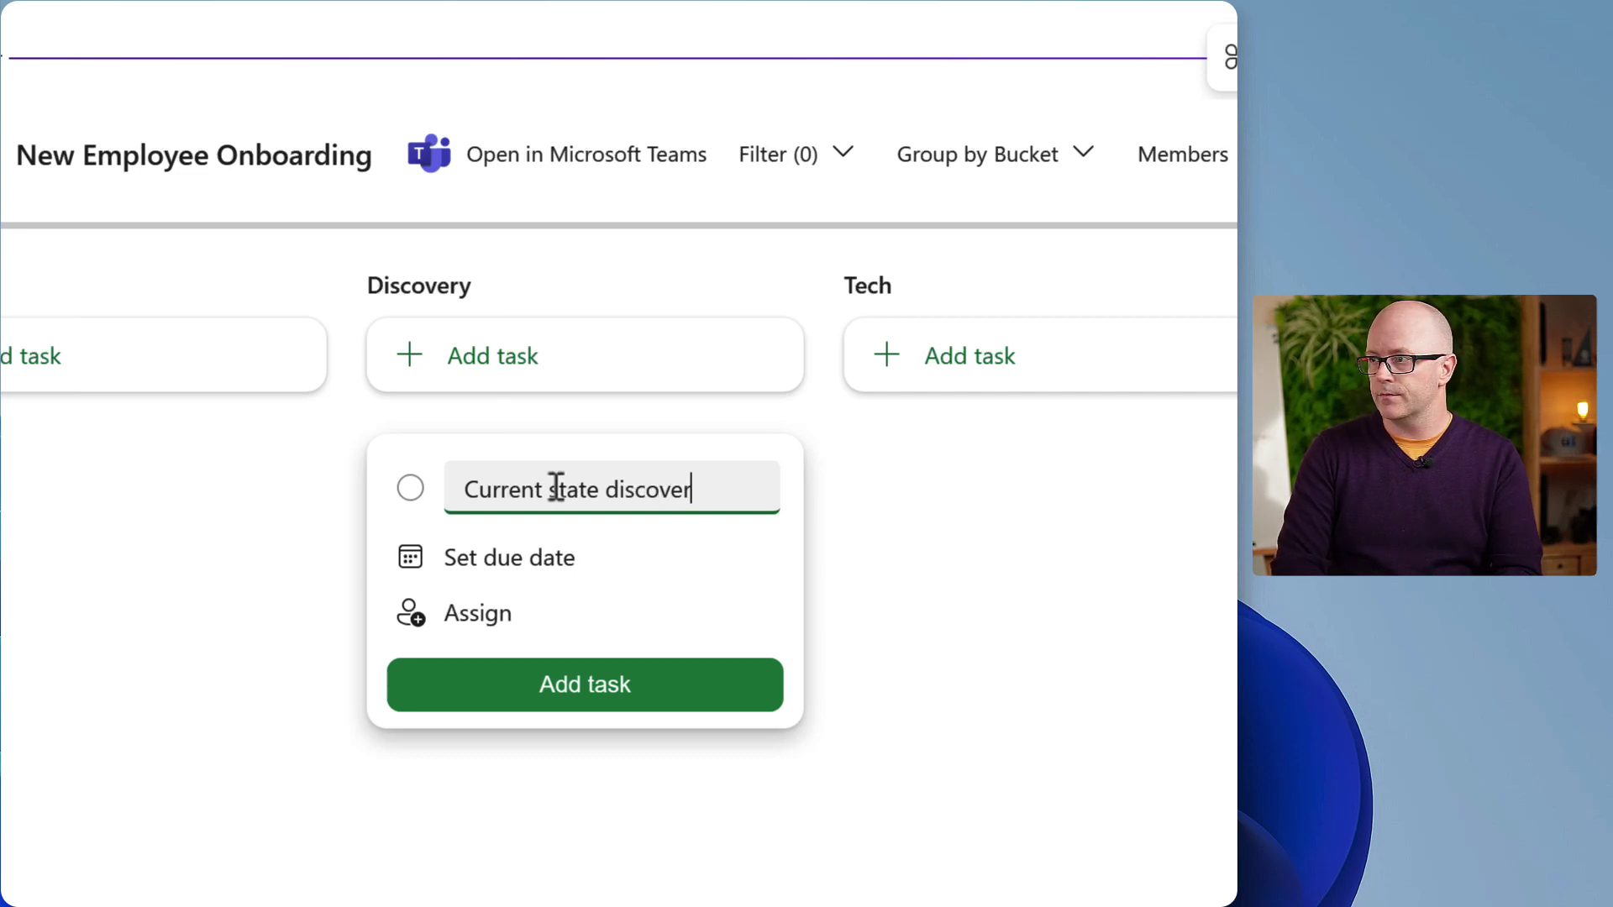
text(y)
key(Return)
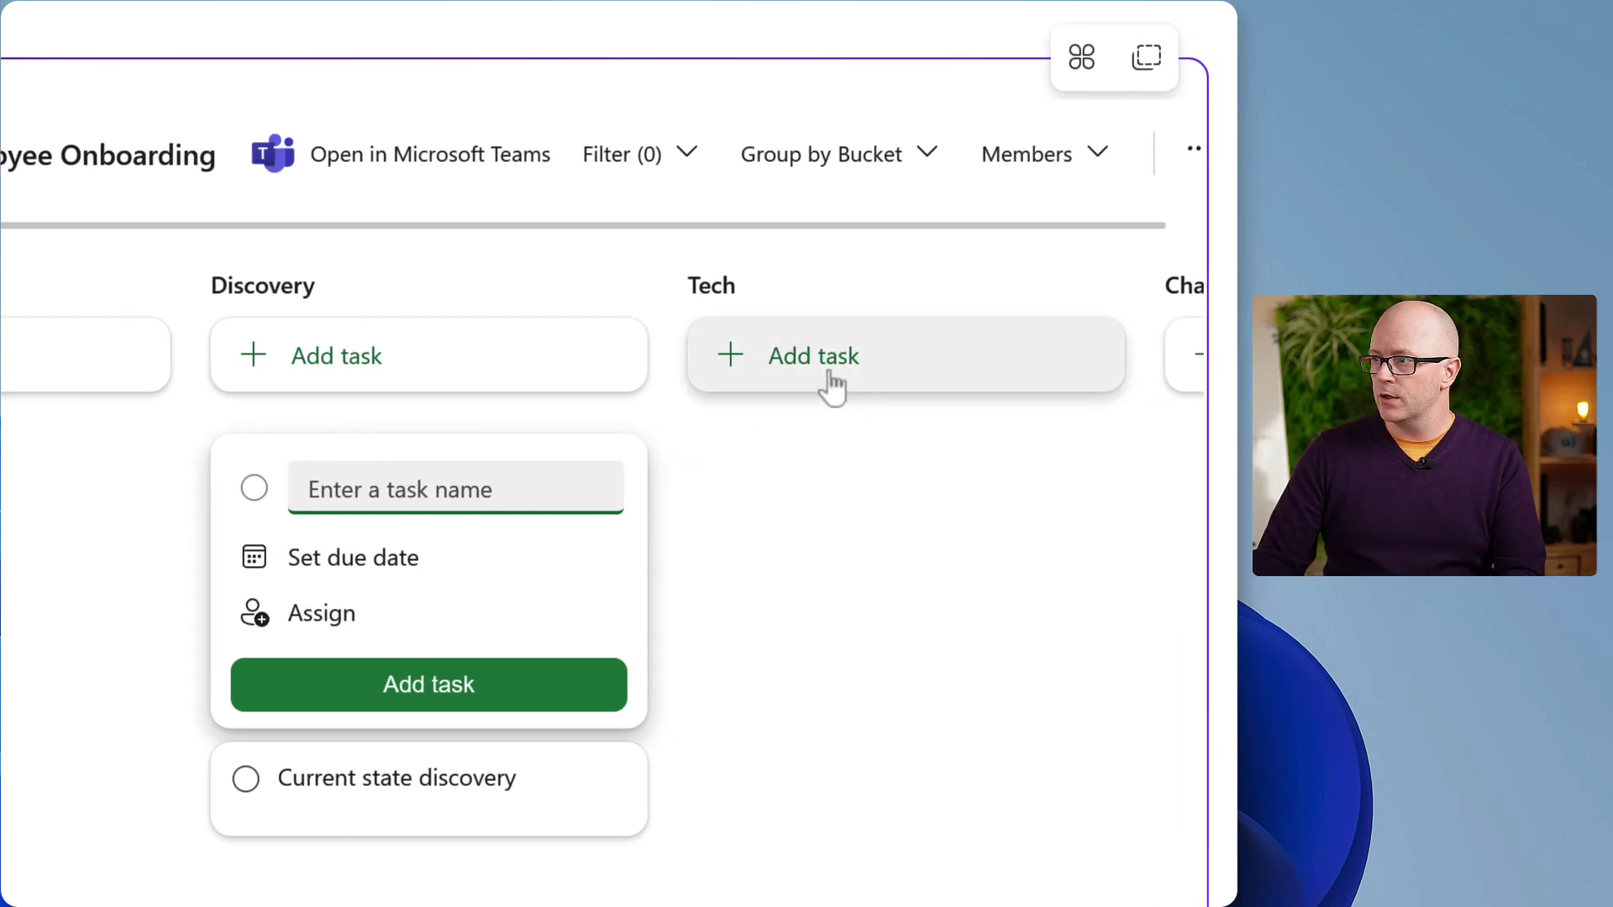
Add a task named "Protyping" to the Tech bucket.
click(985, 382)
text(Protyping)
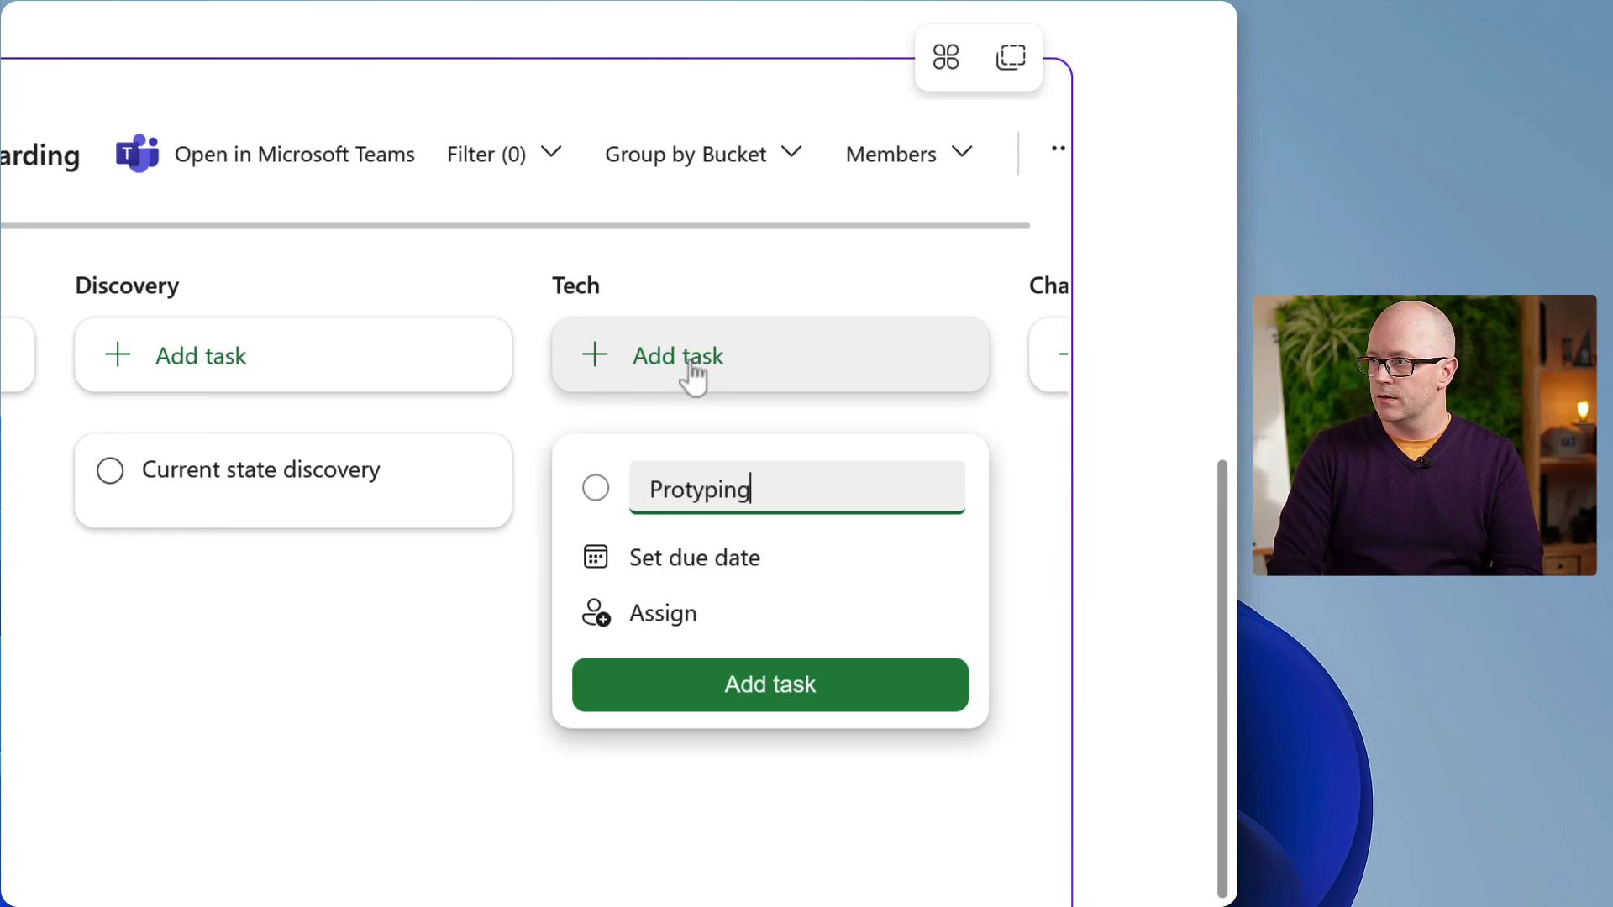
key(Return)
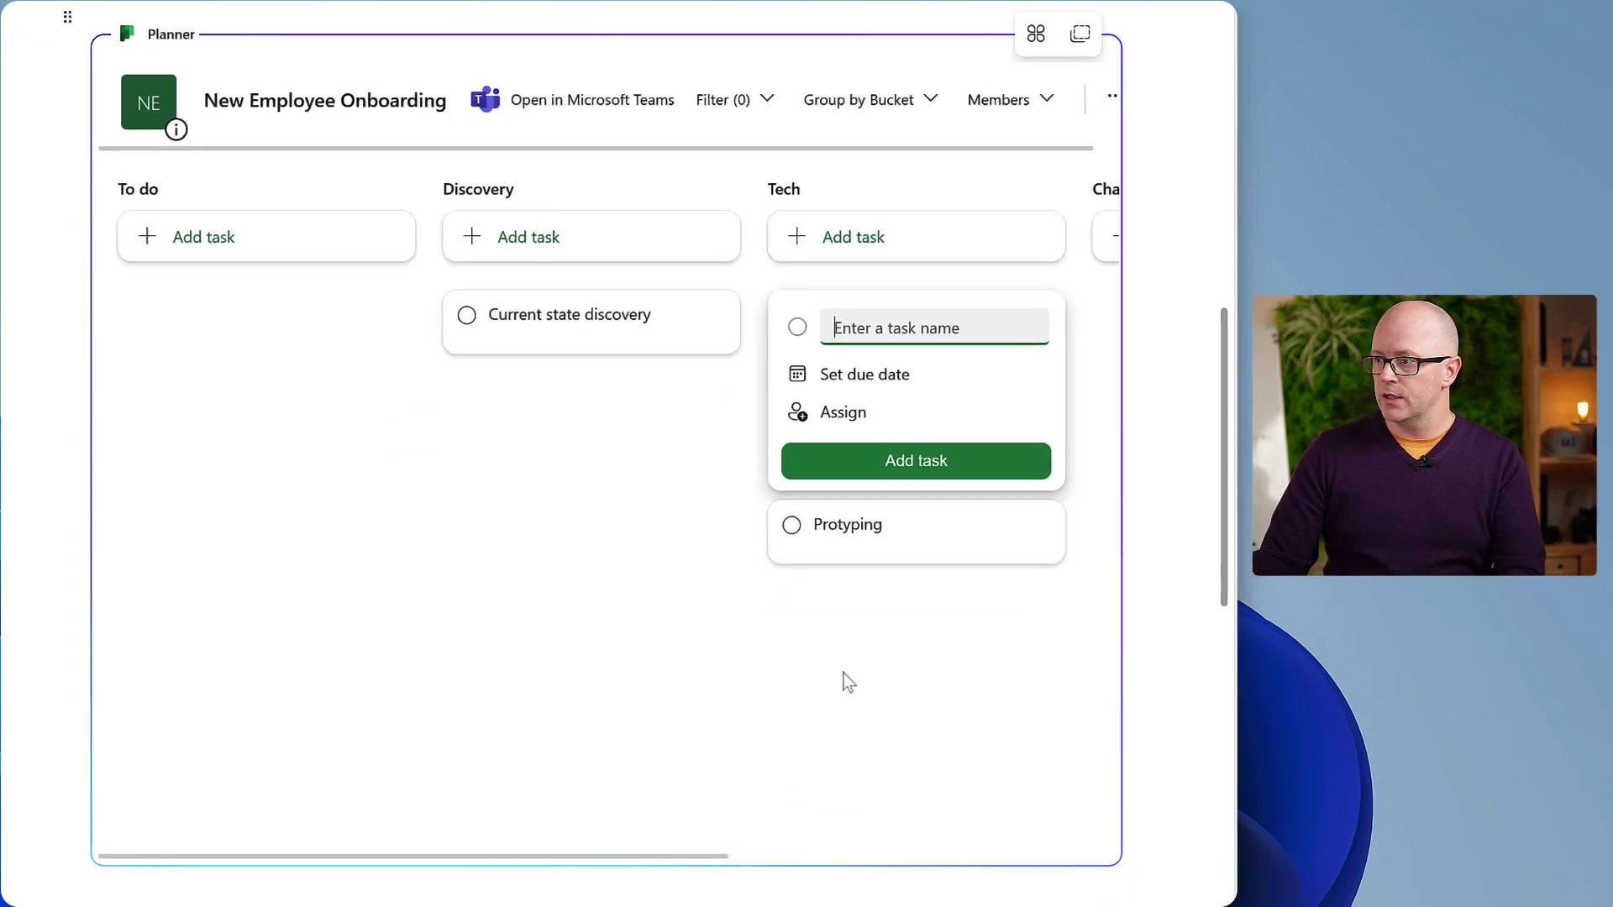
Add a task named "Stakeholder briefing" to the Change Mgmt bucket.
drag(702, 854, 969, 852)
click(753, 235)
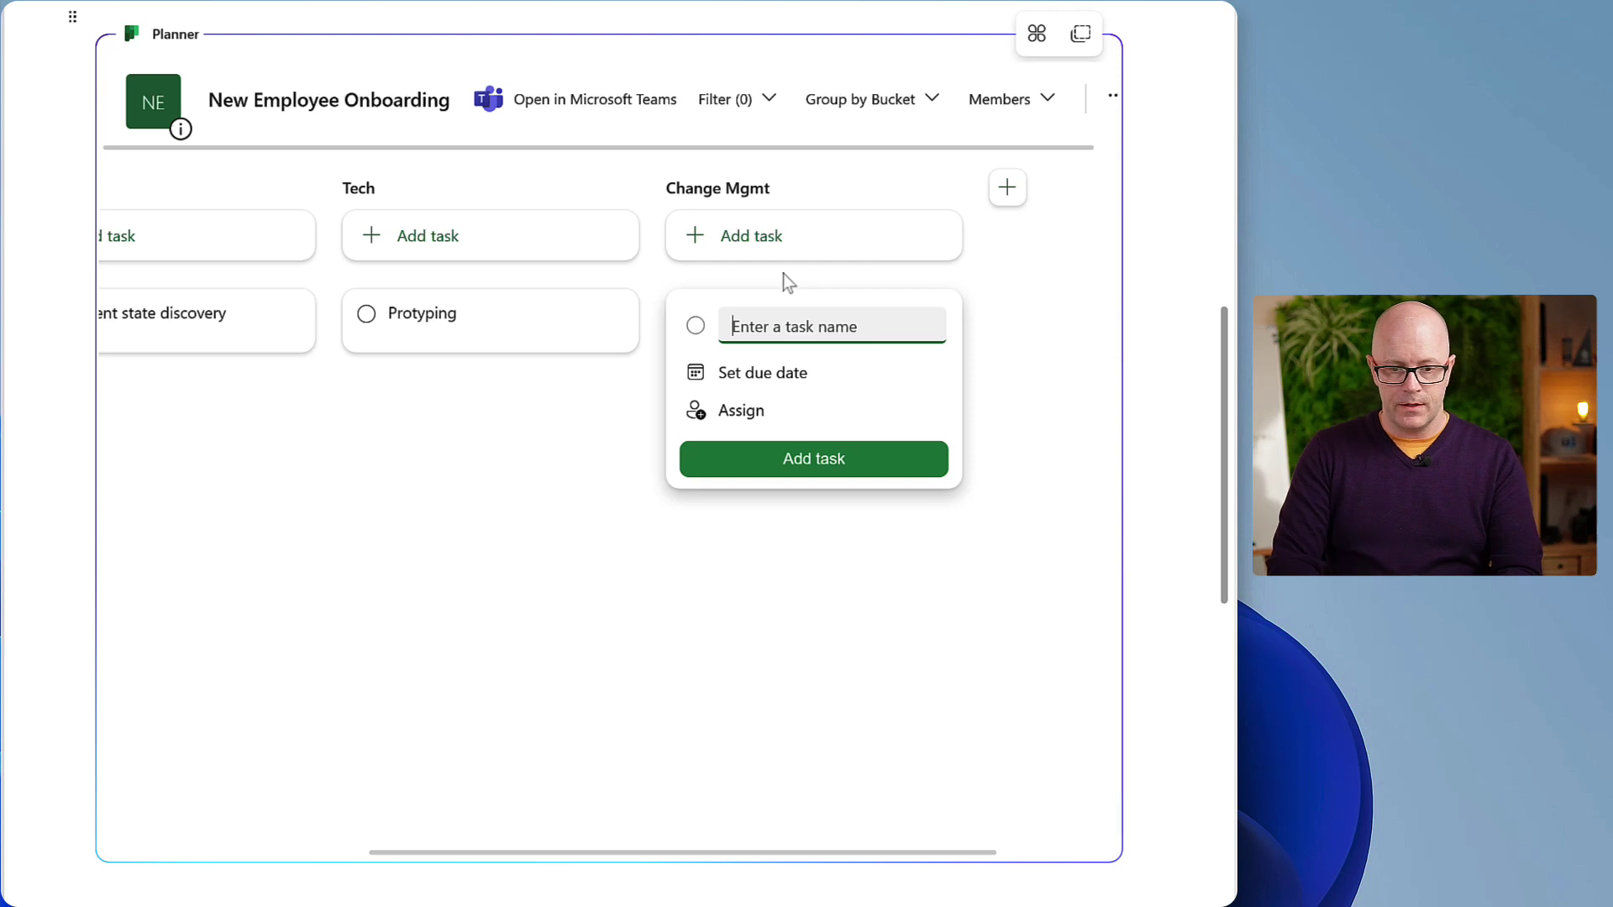
text(S)
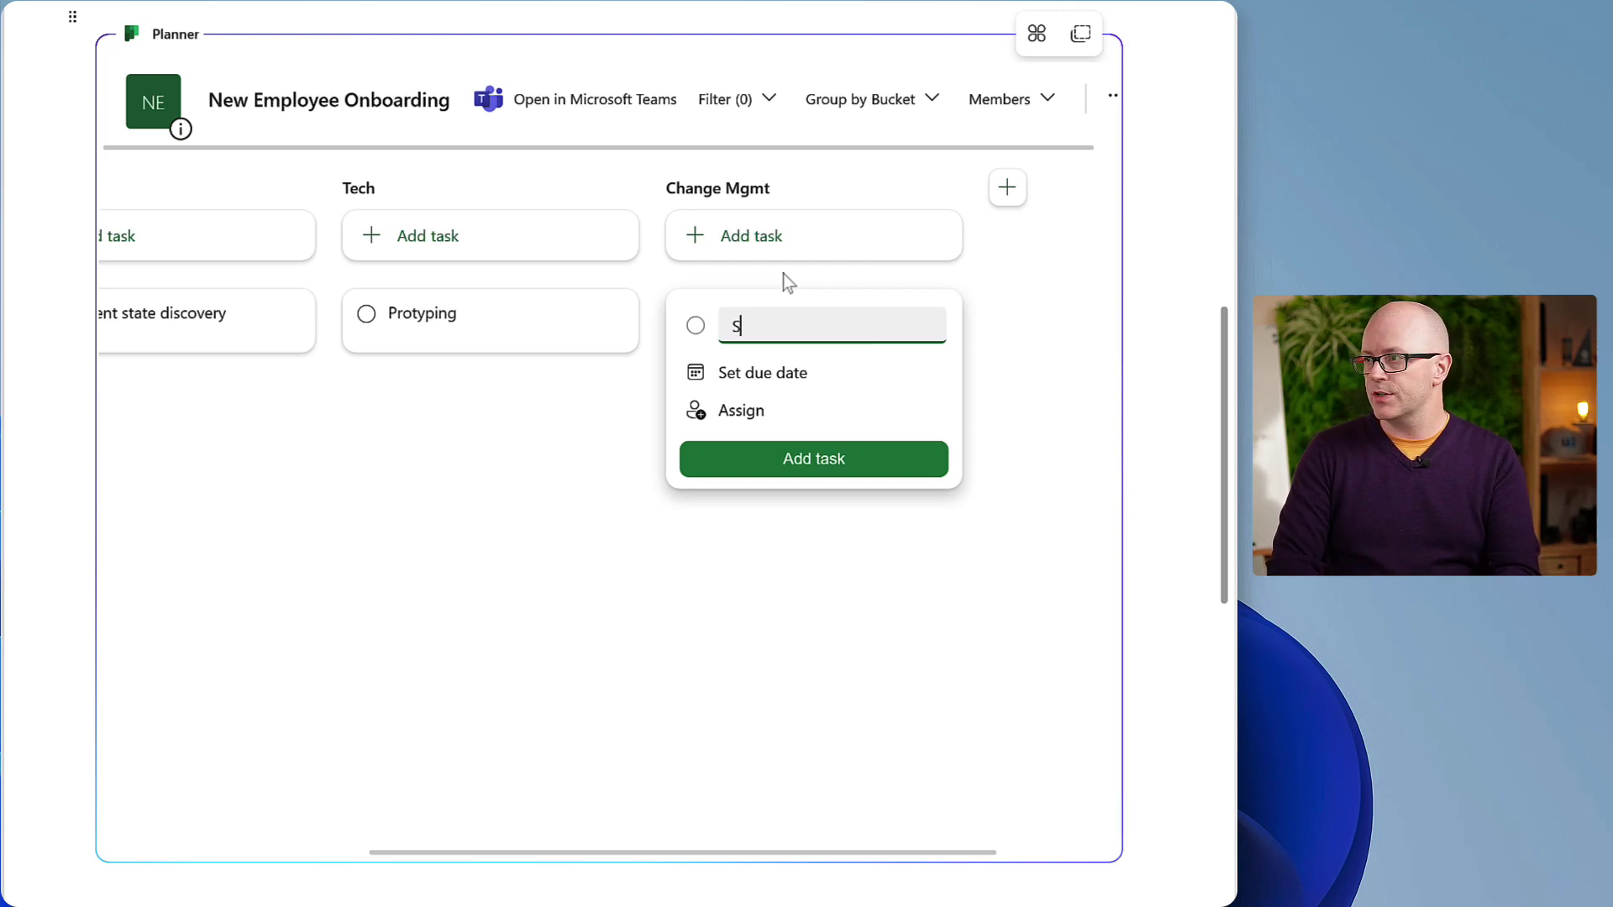
text(takeholder)
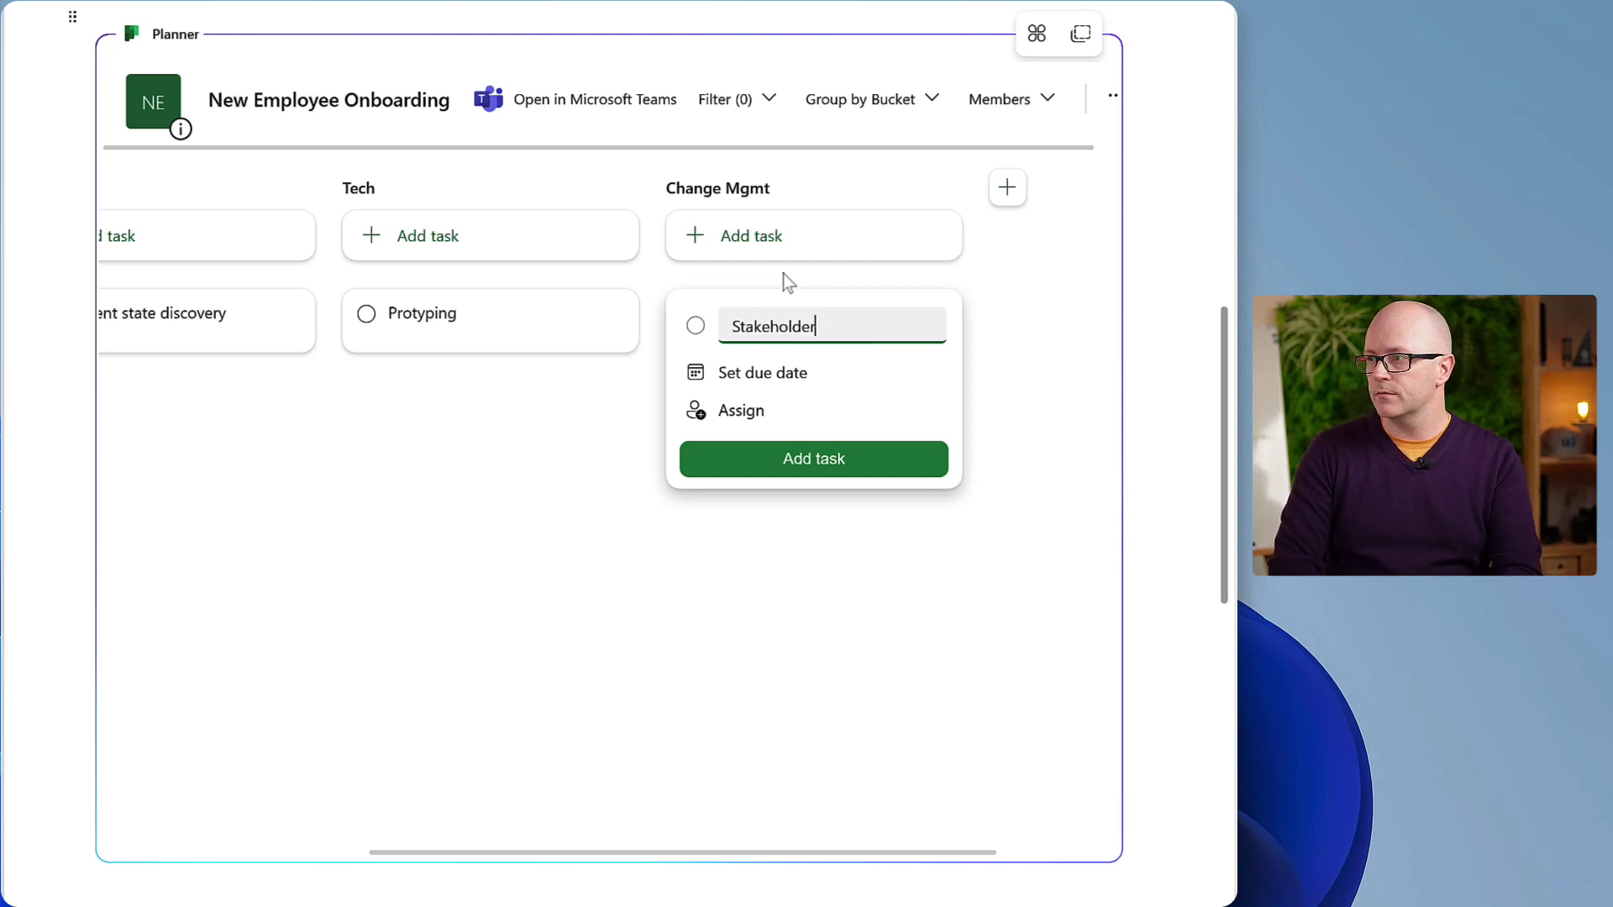
text( briefing)
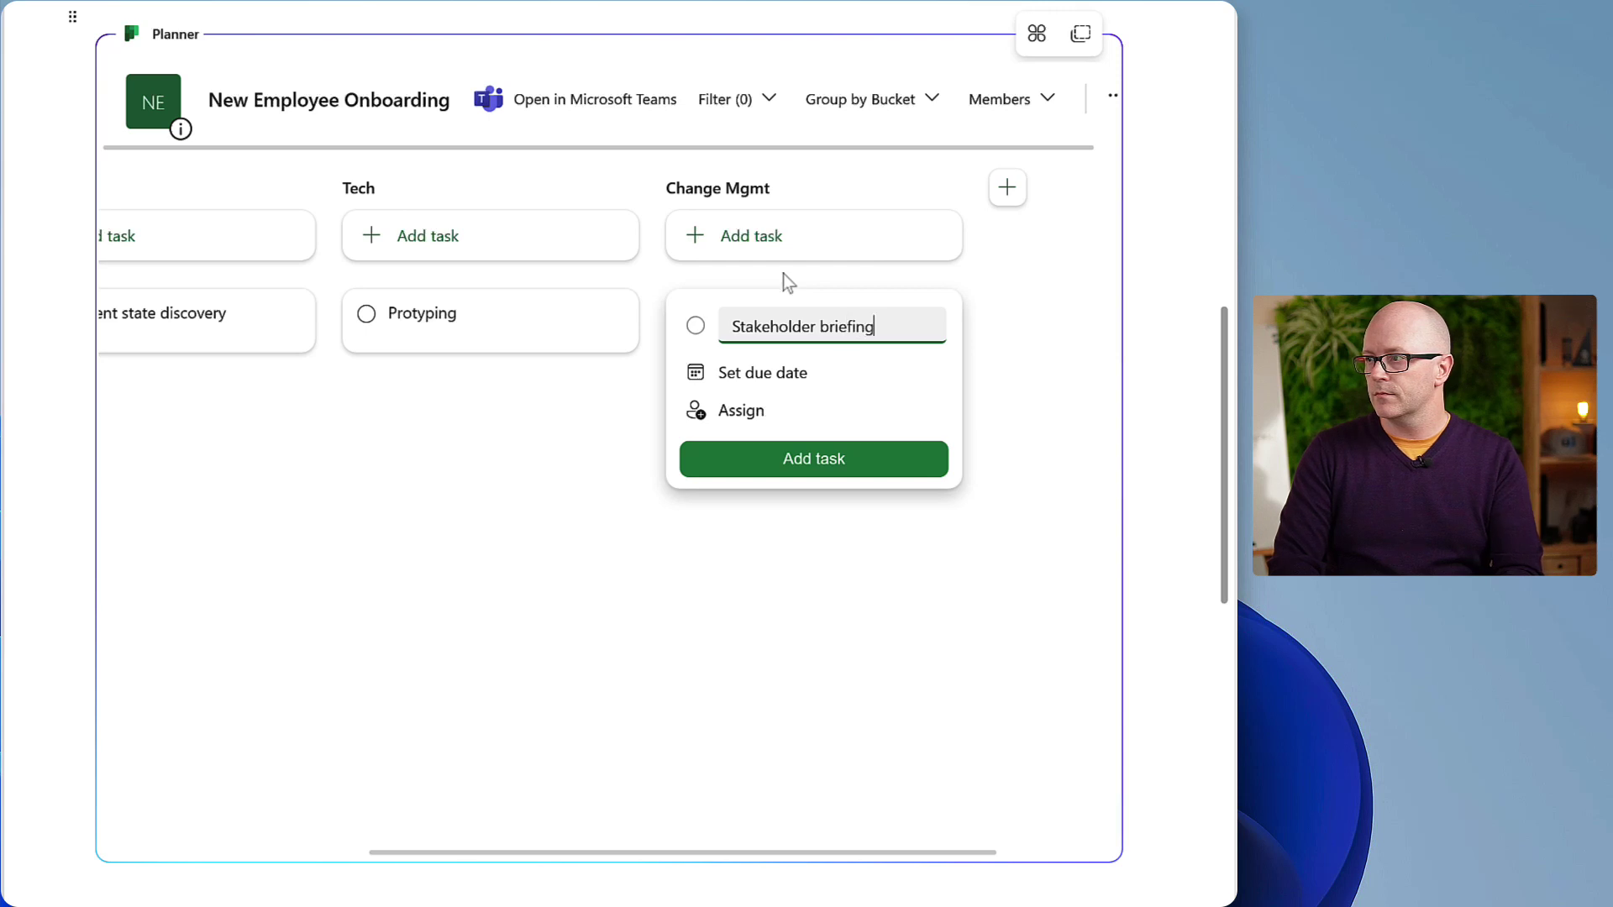
key(Return)
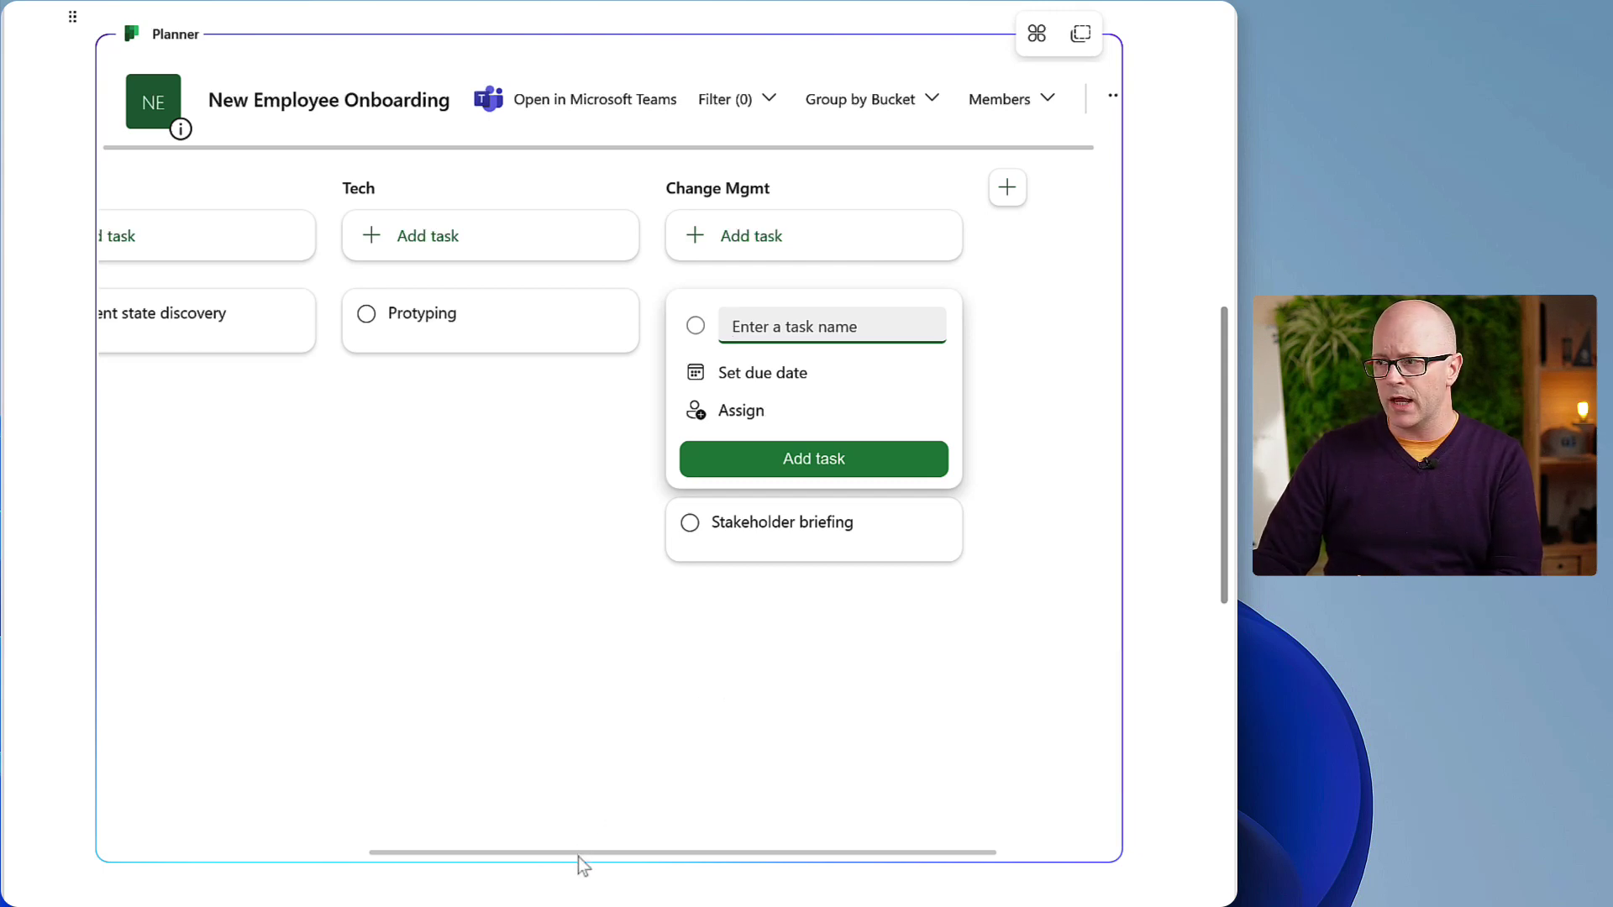
Open the details of the "Current state discovery" task and assign it to the fourth suggested team member.
drag(578, 855, 239, 824)
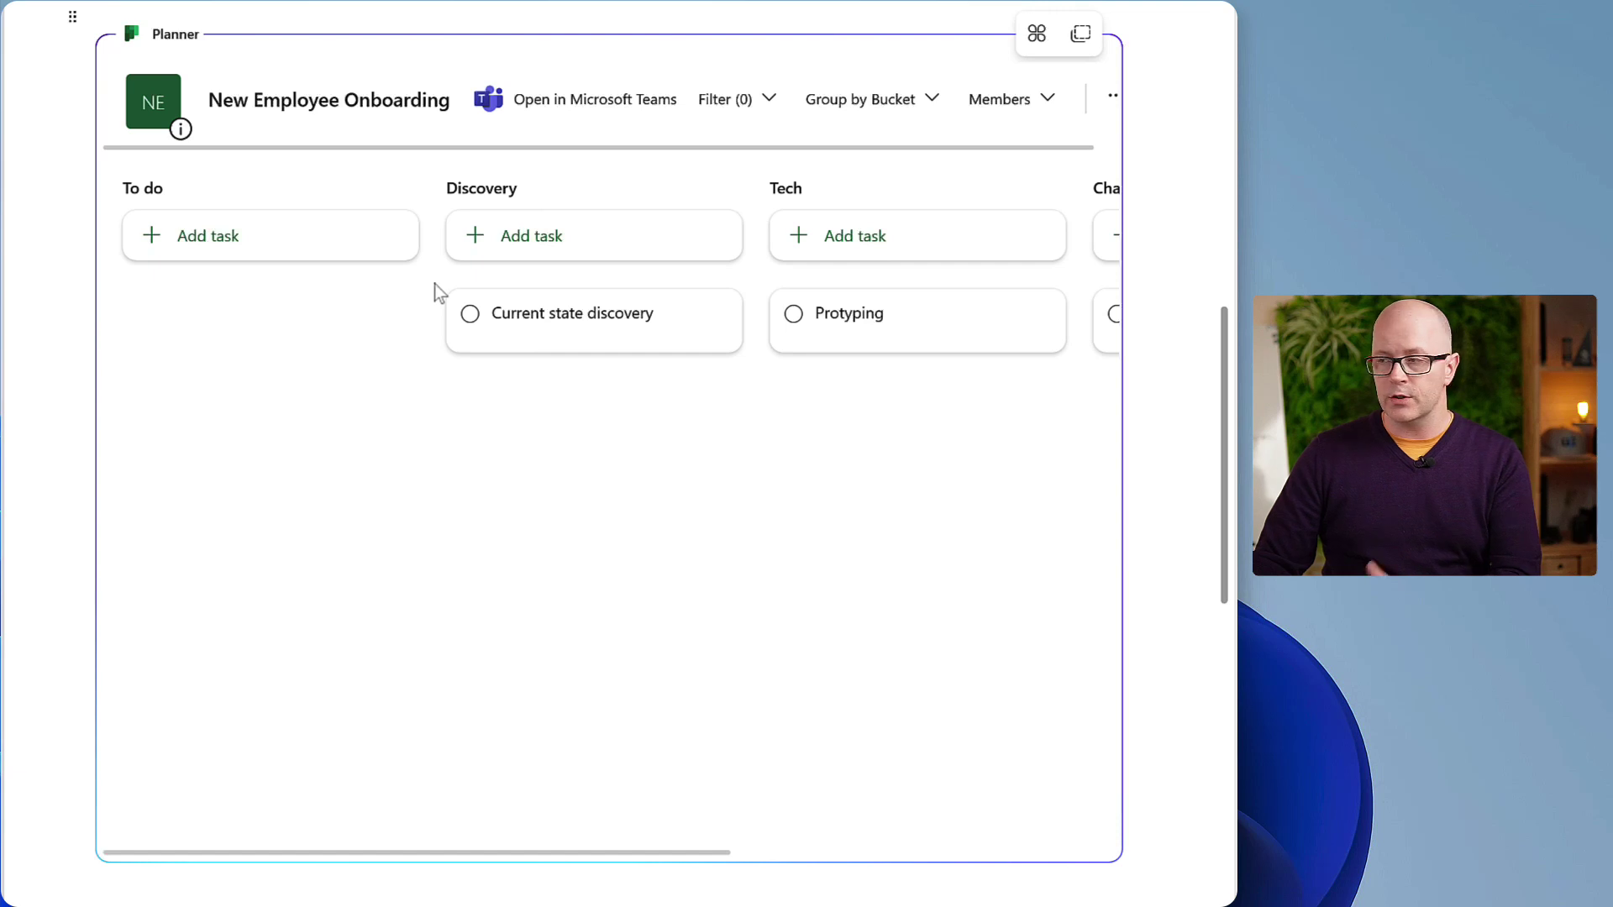
drag(693, 327, 618, 336)
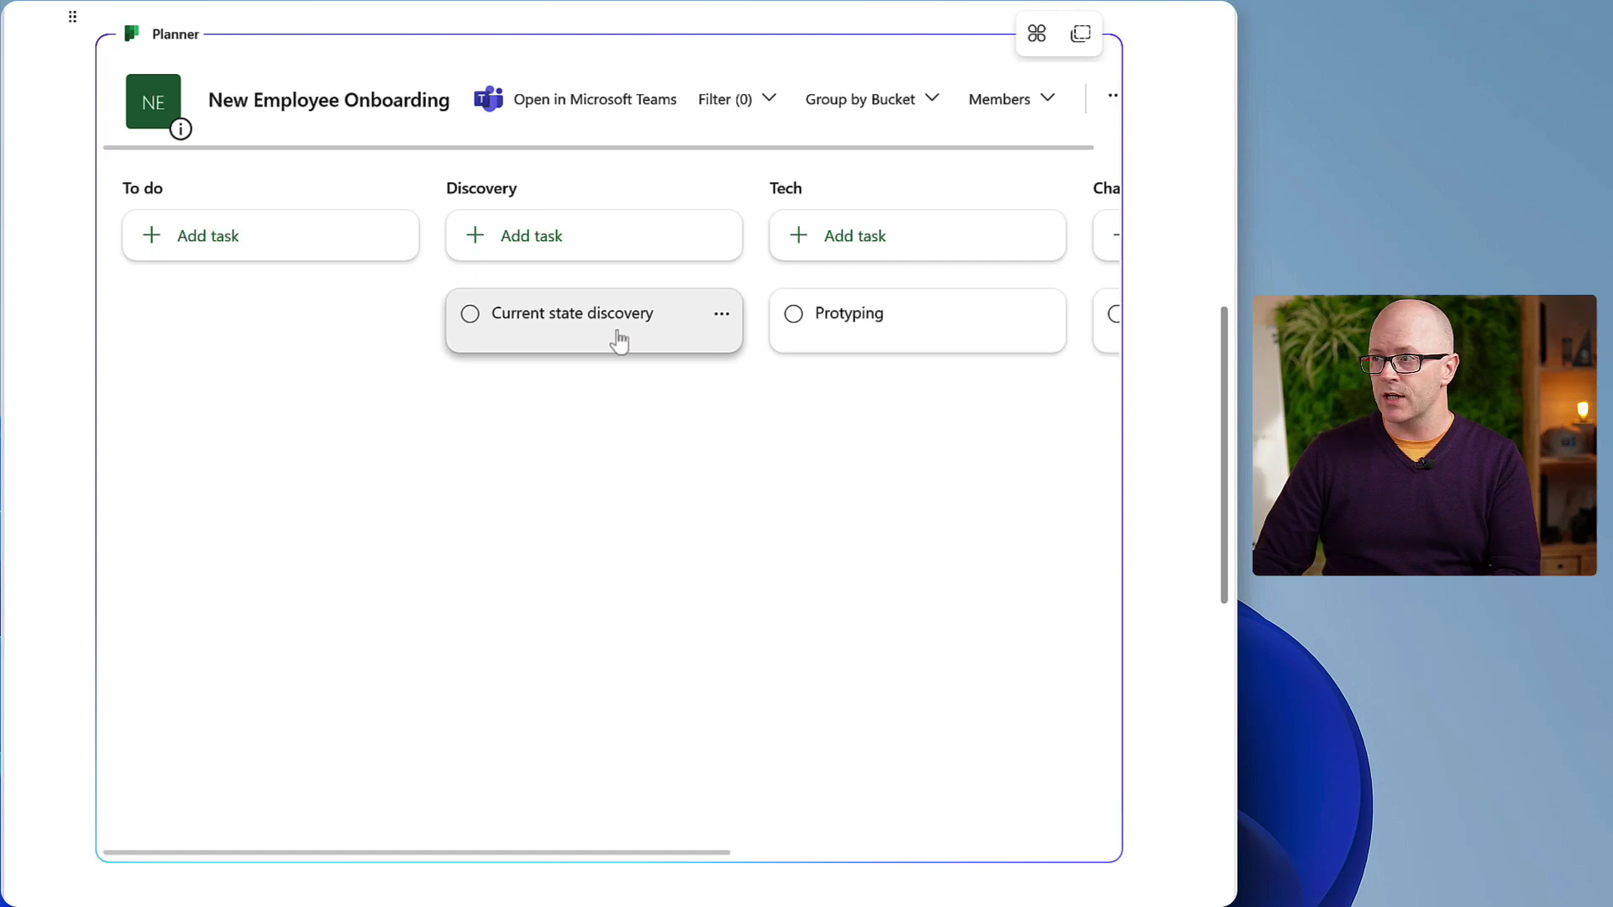
click(636, 342)
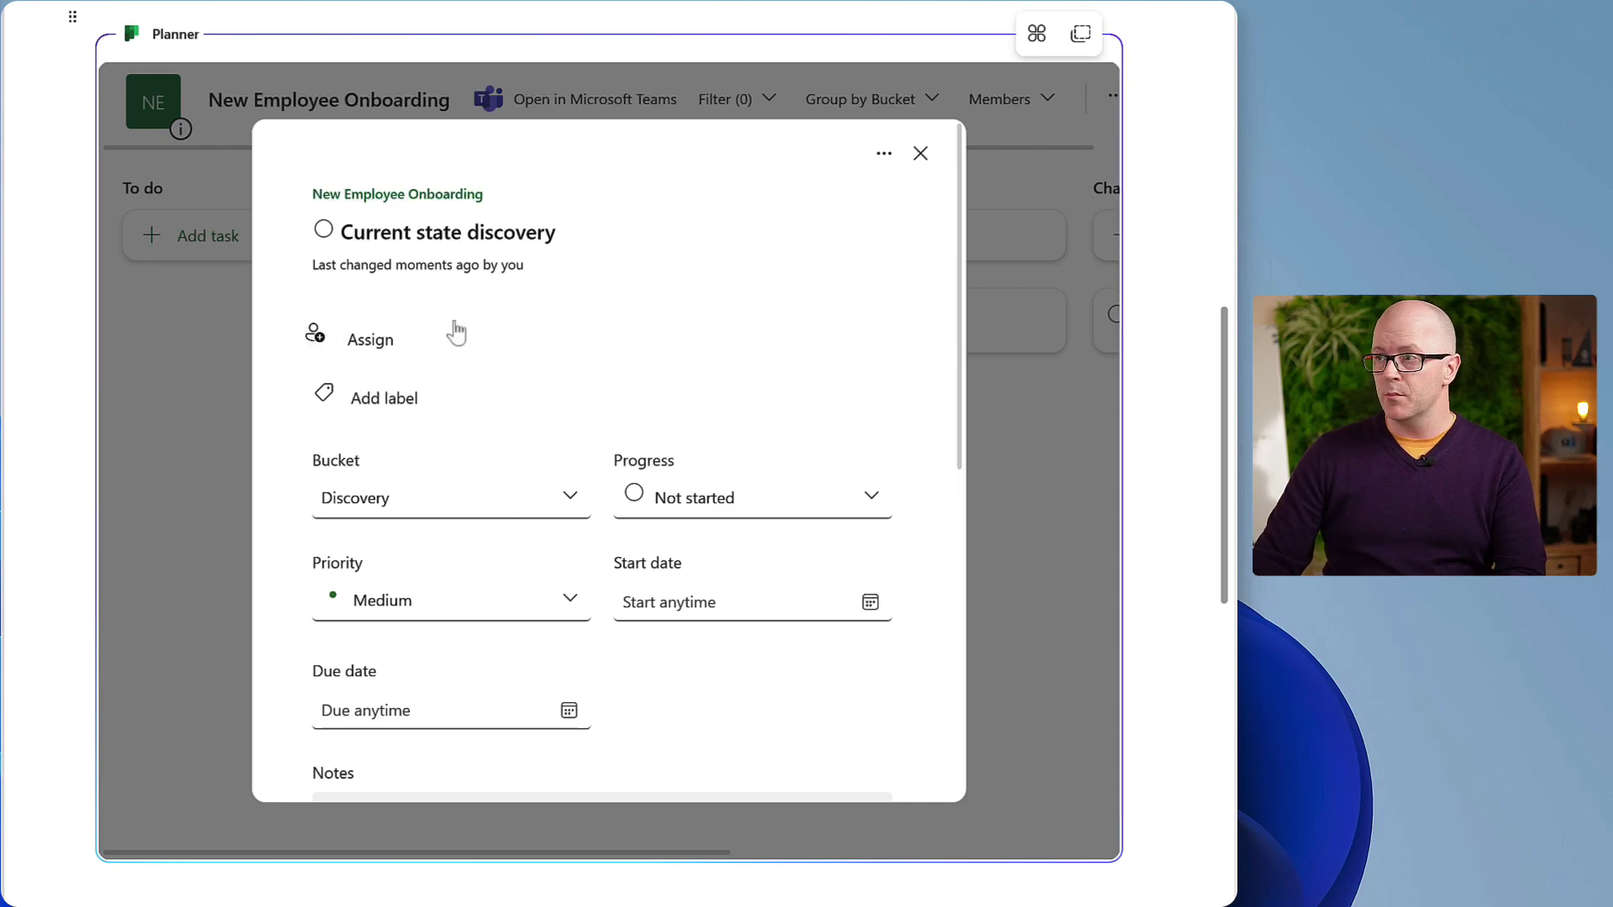
click(378, 344)
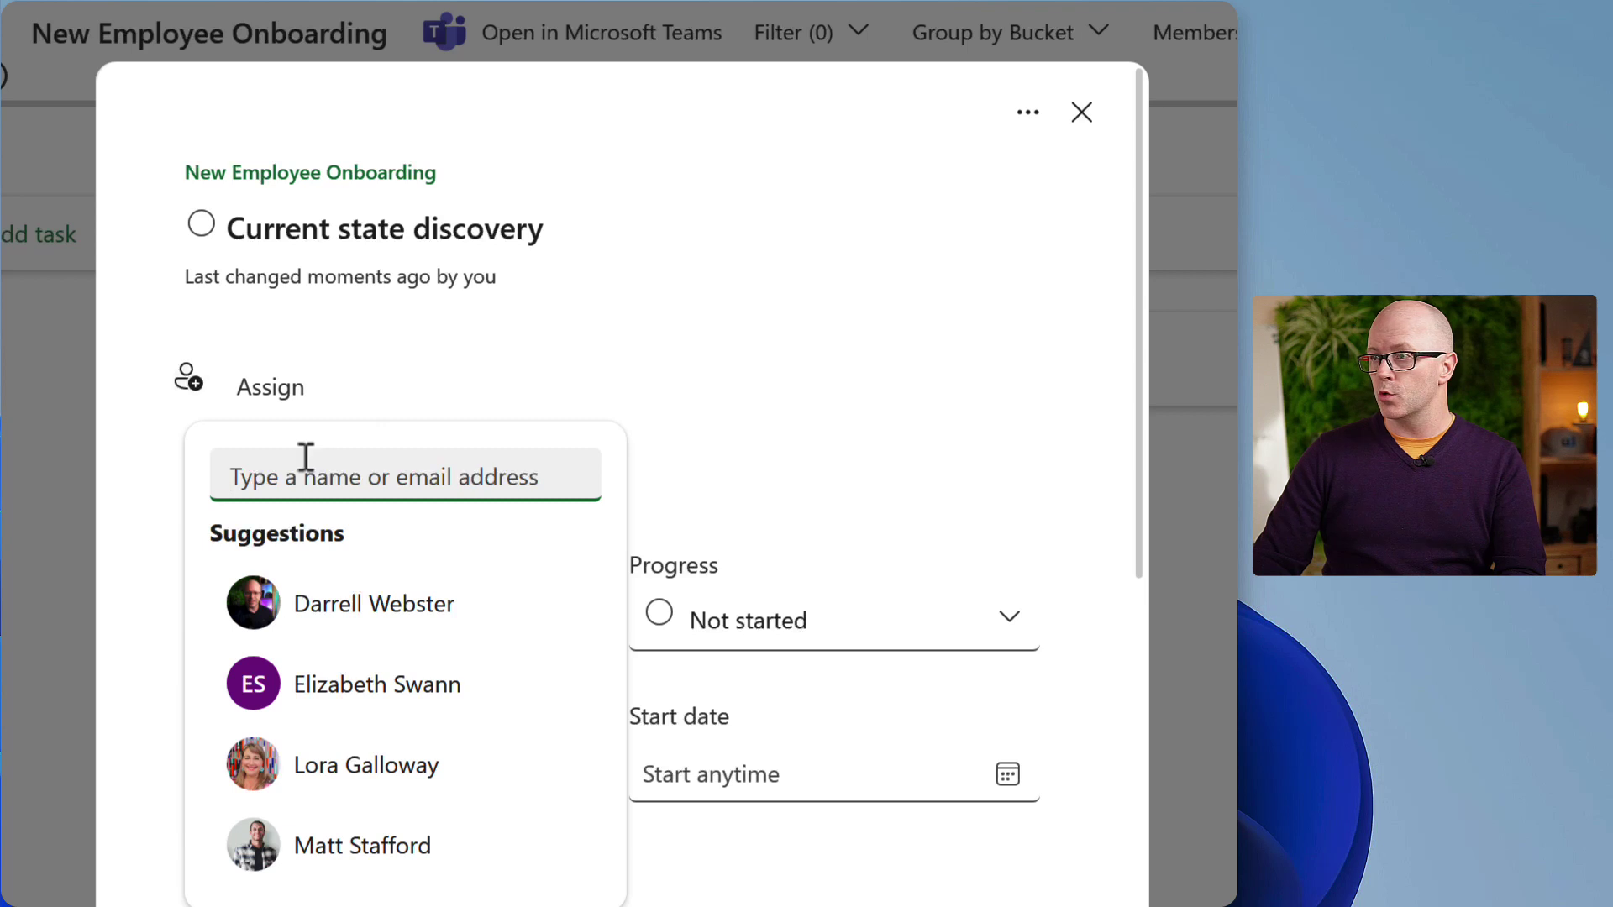
click(377, 848)
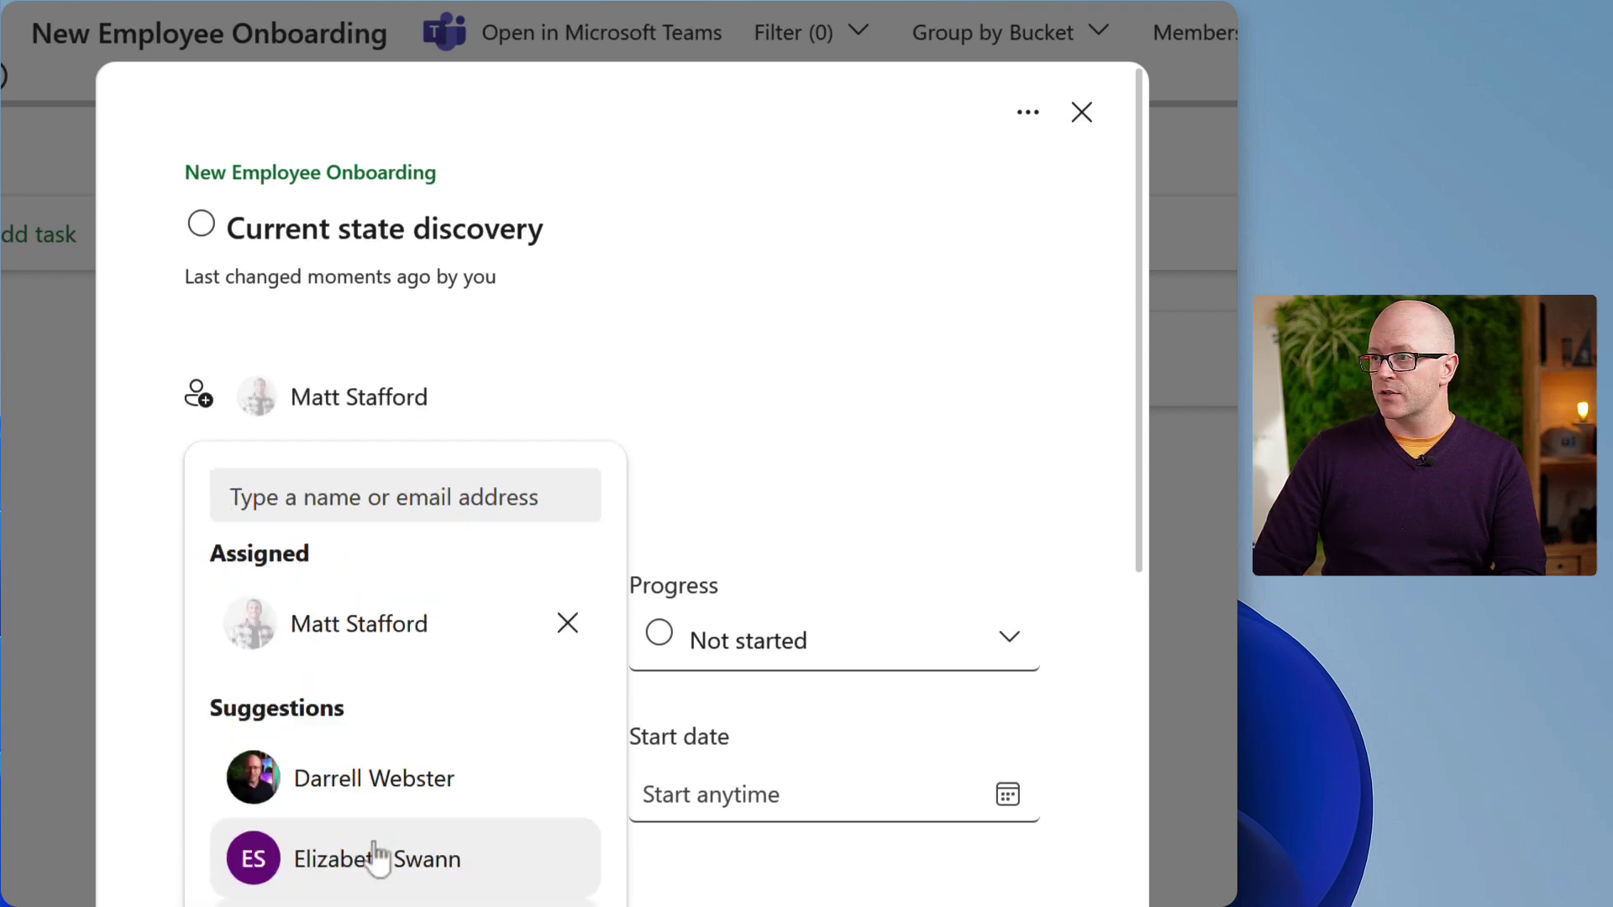
click(990, 460)
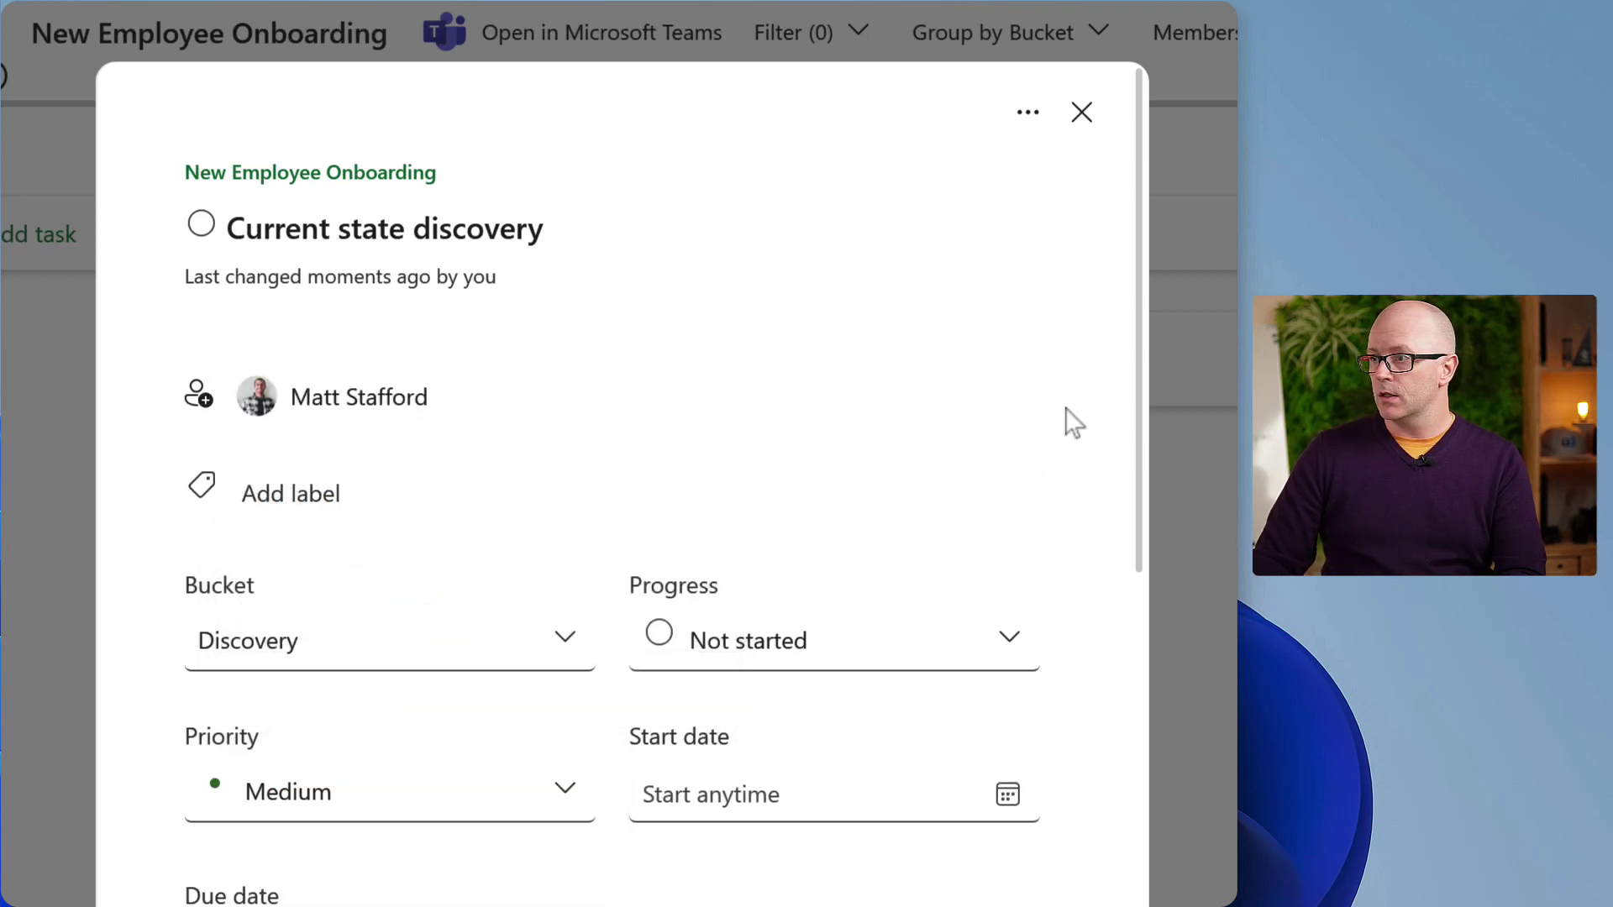
Rename the plan's Red label to "Priority" from the task's label list, without applying a label to the task.
click(335, 500)
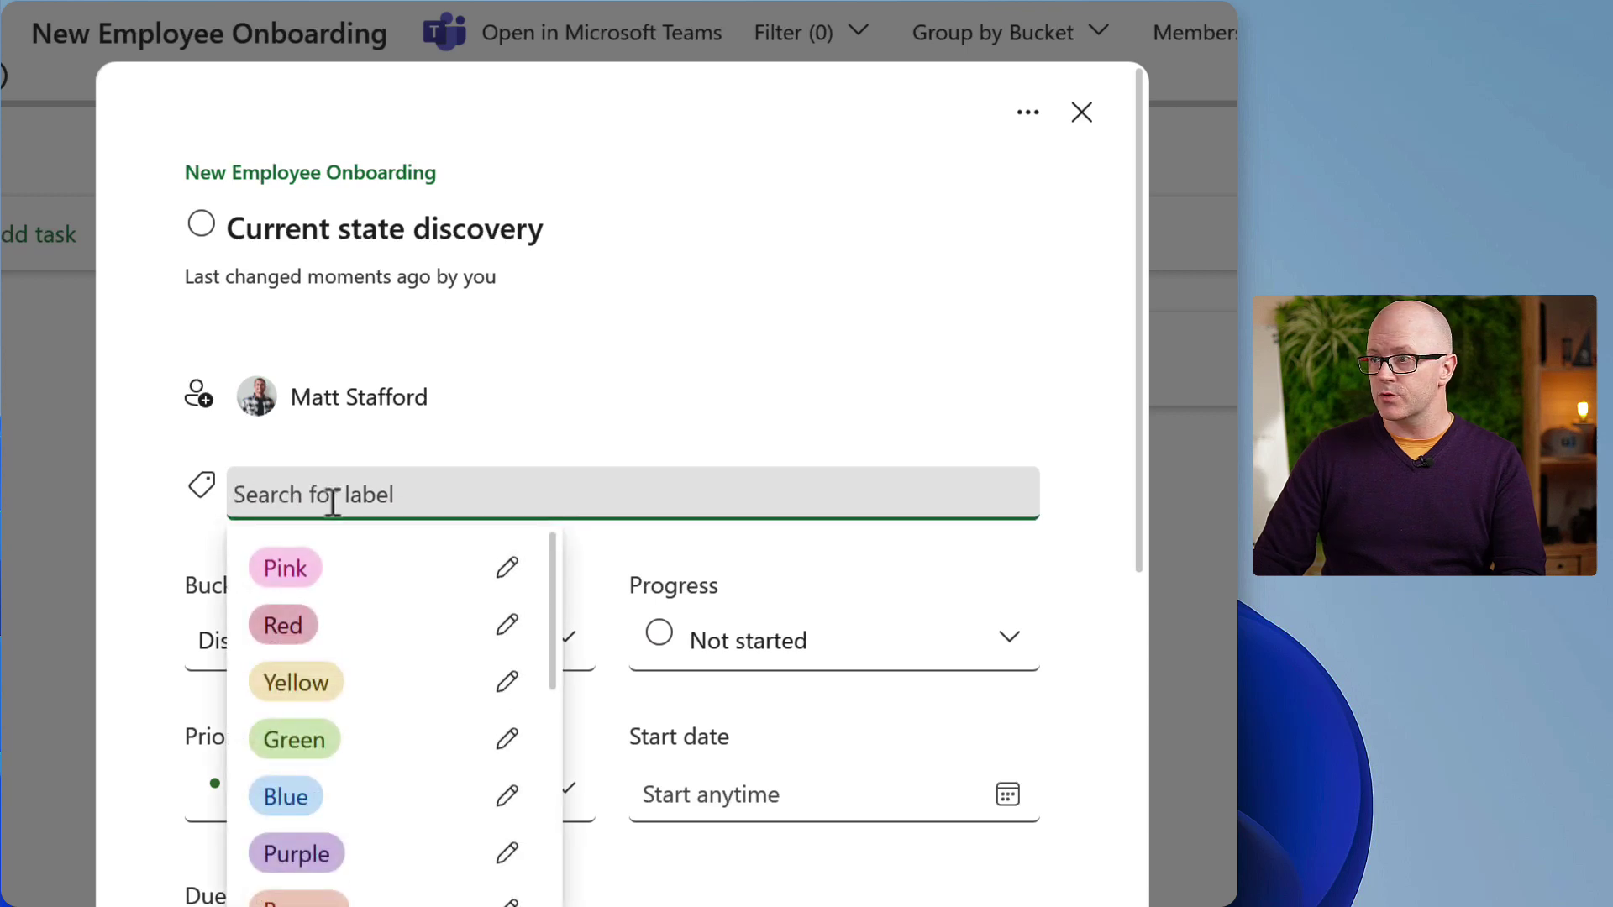
click(494, 630)
double_click(576, 665)
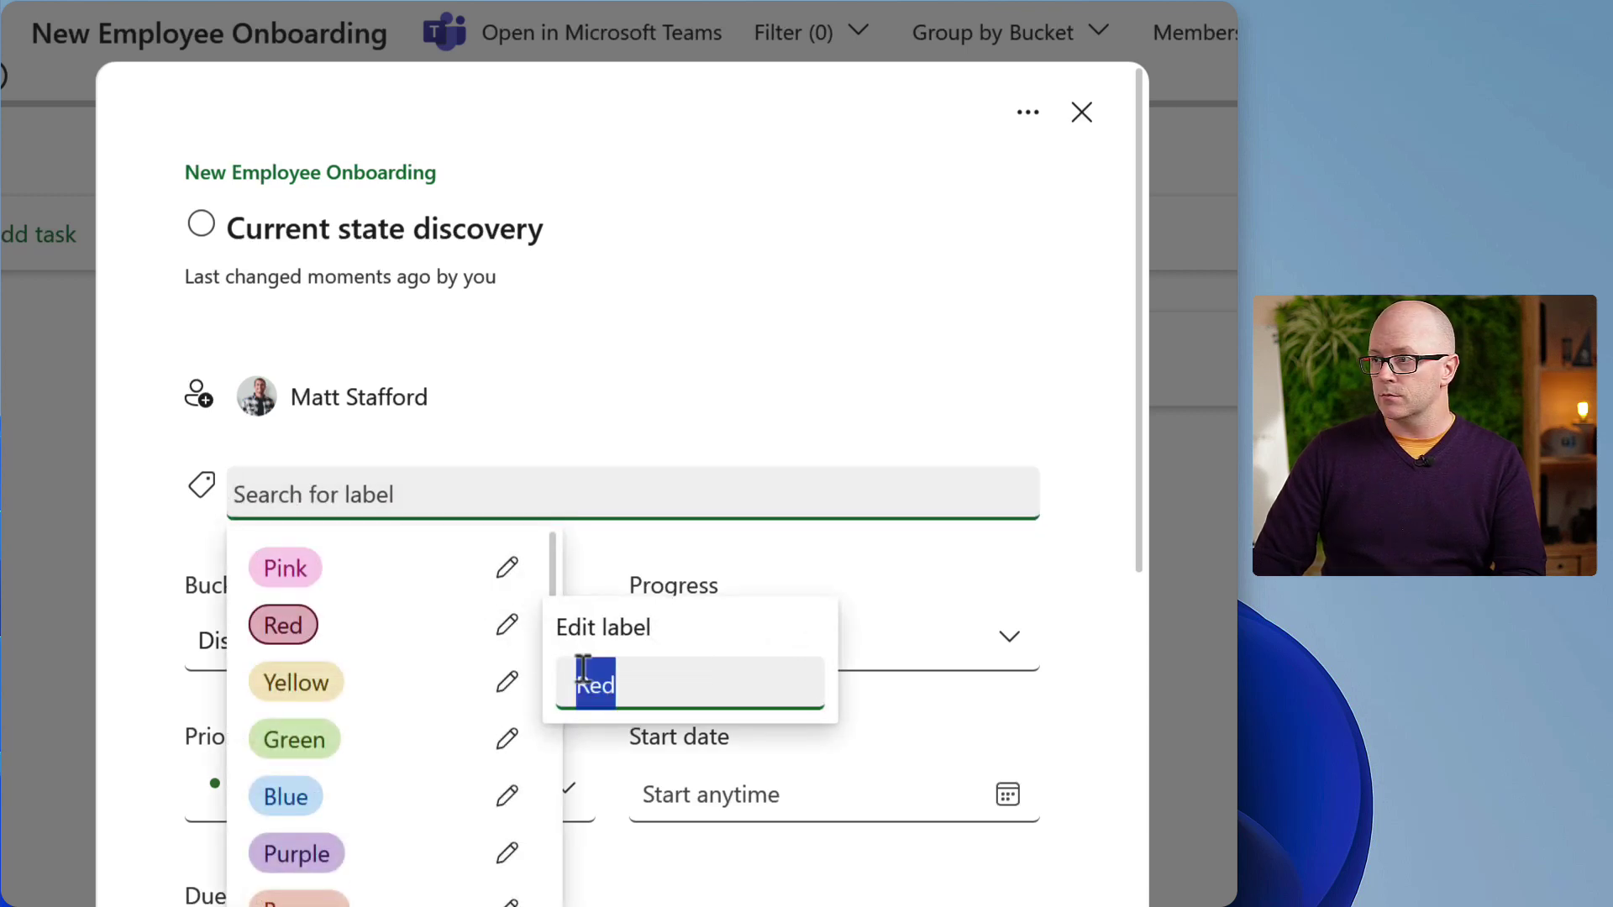
text(Pri)
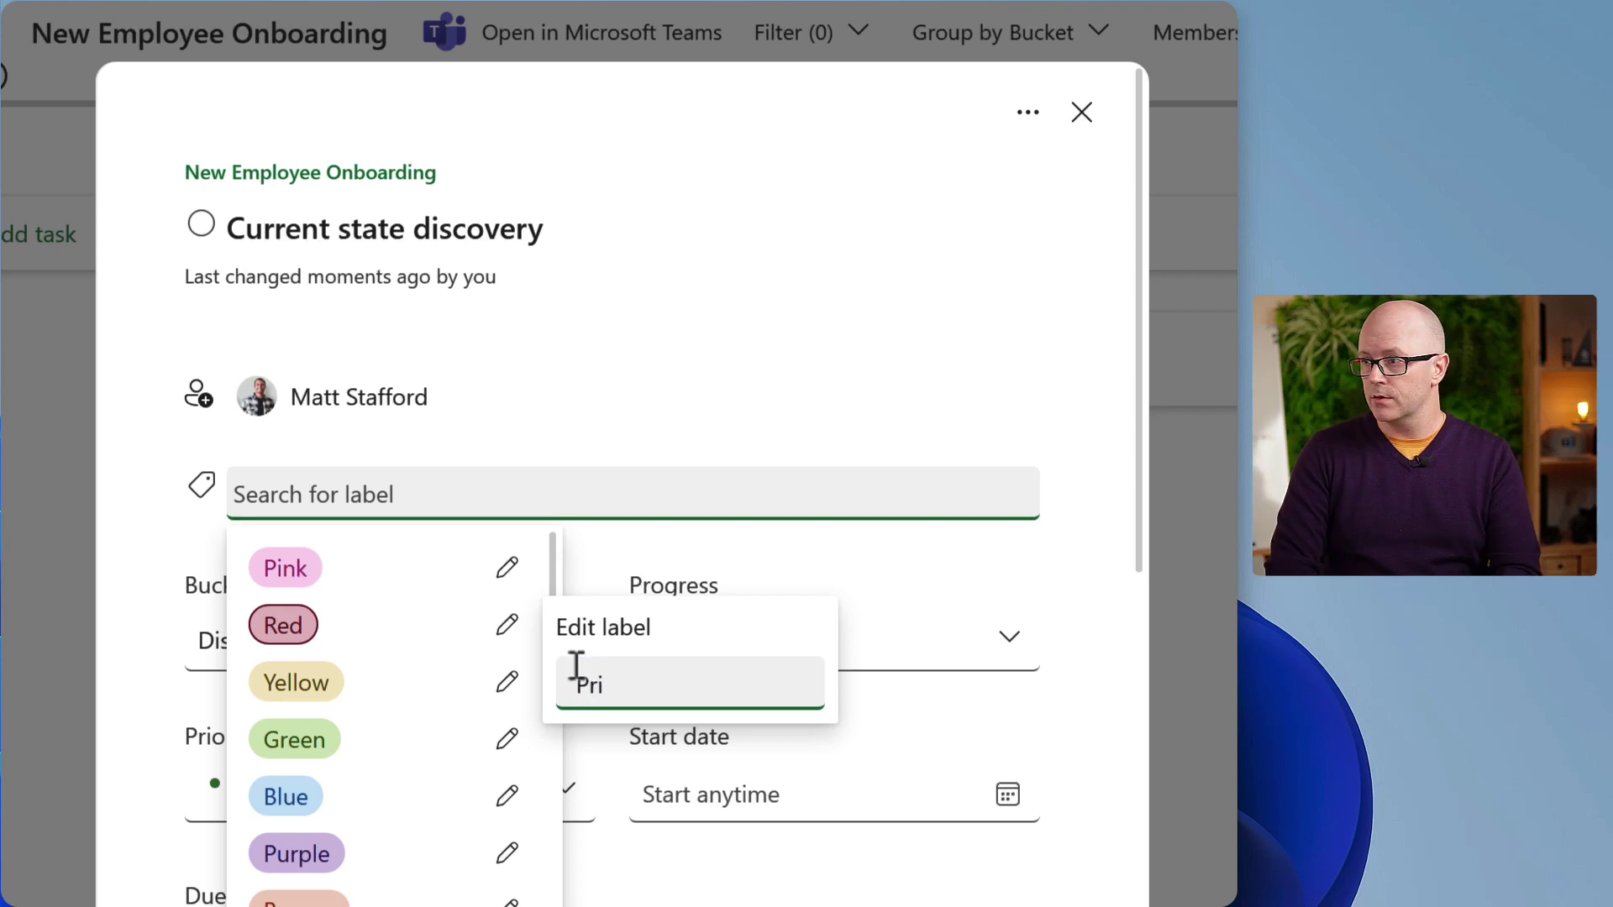
text(ority)
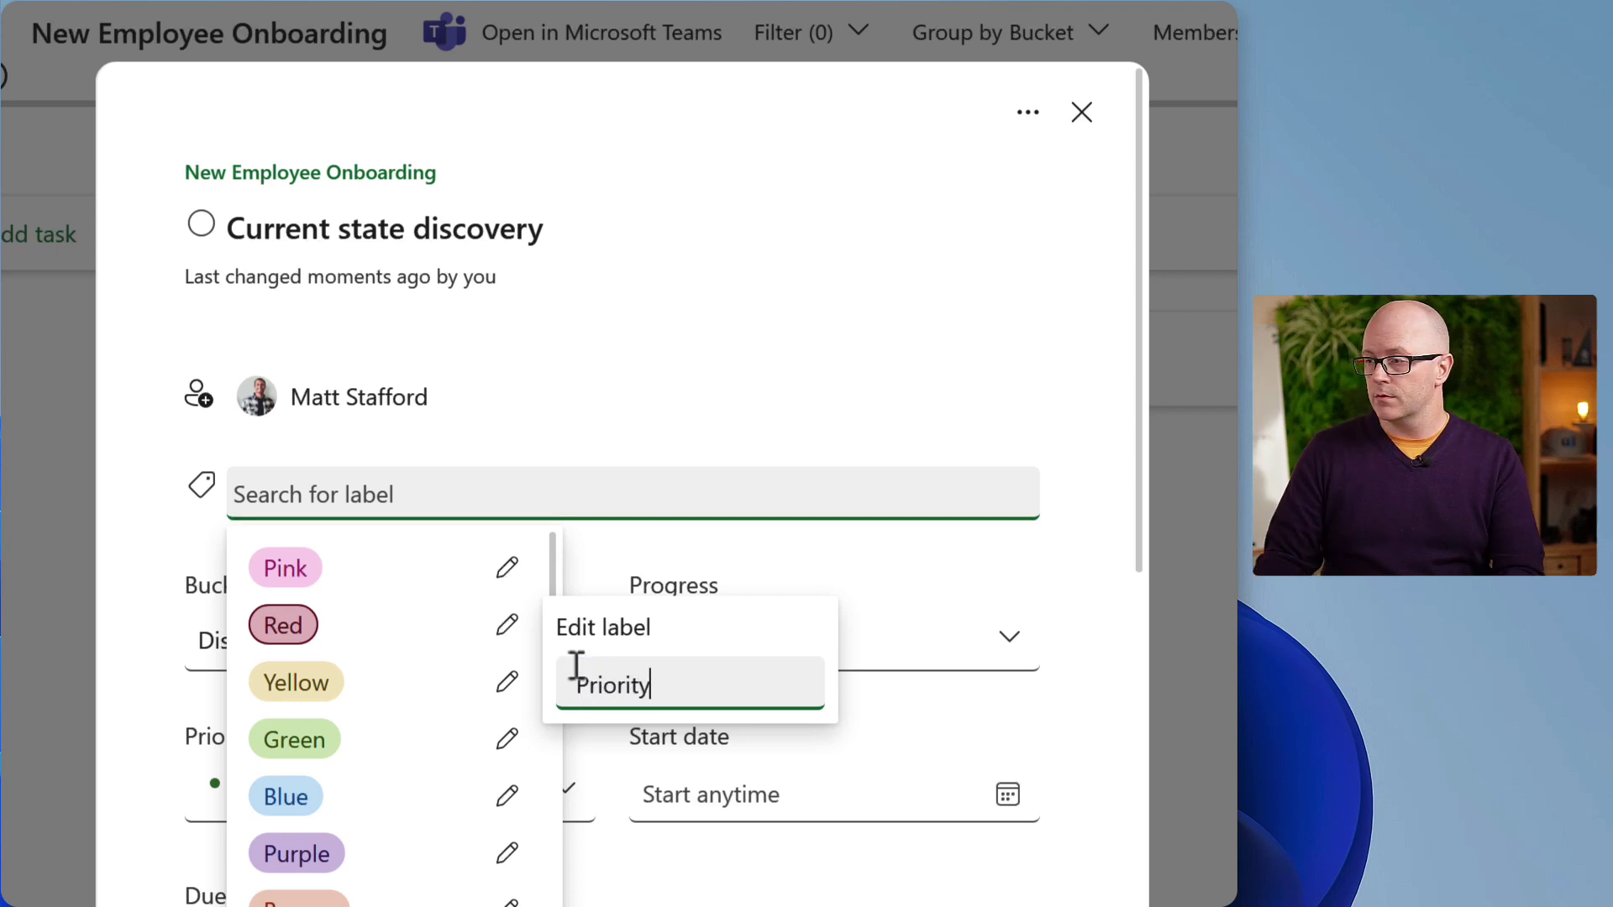
click(1040, 375)
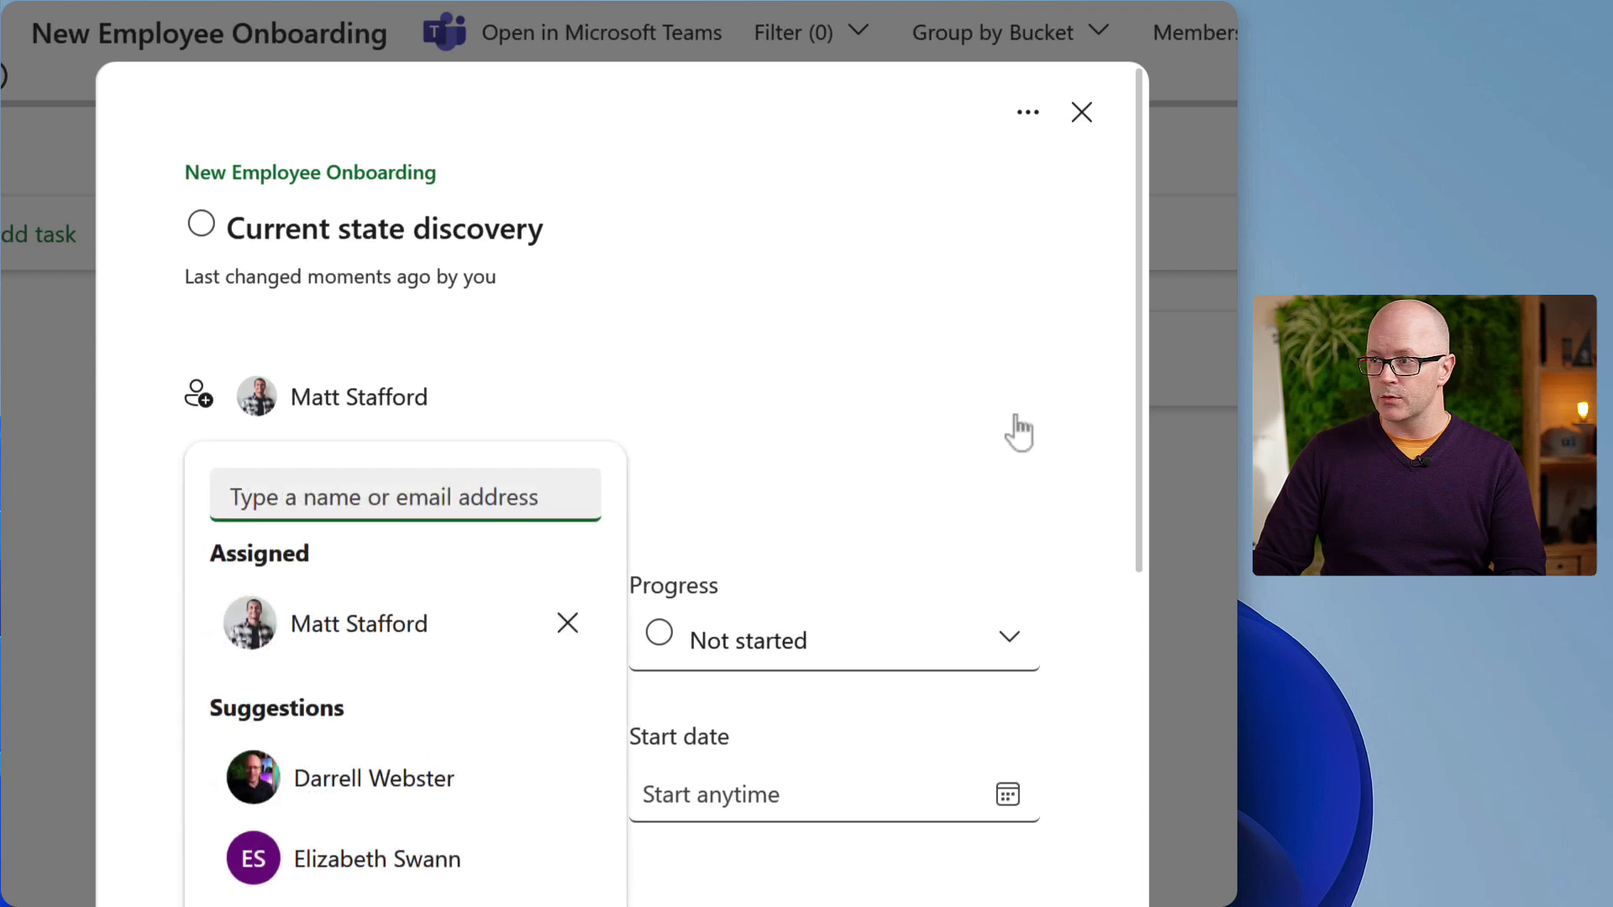
click(1039, 578)
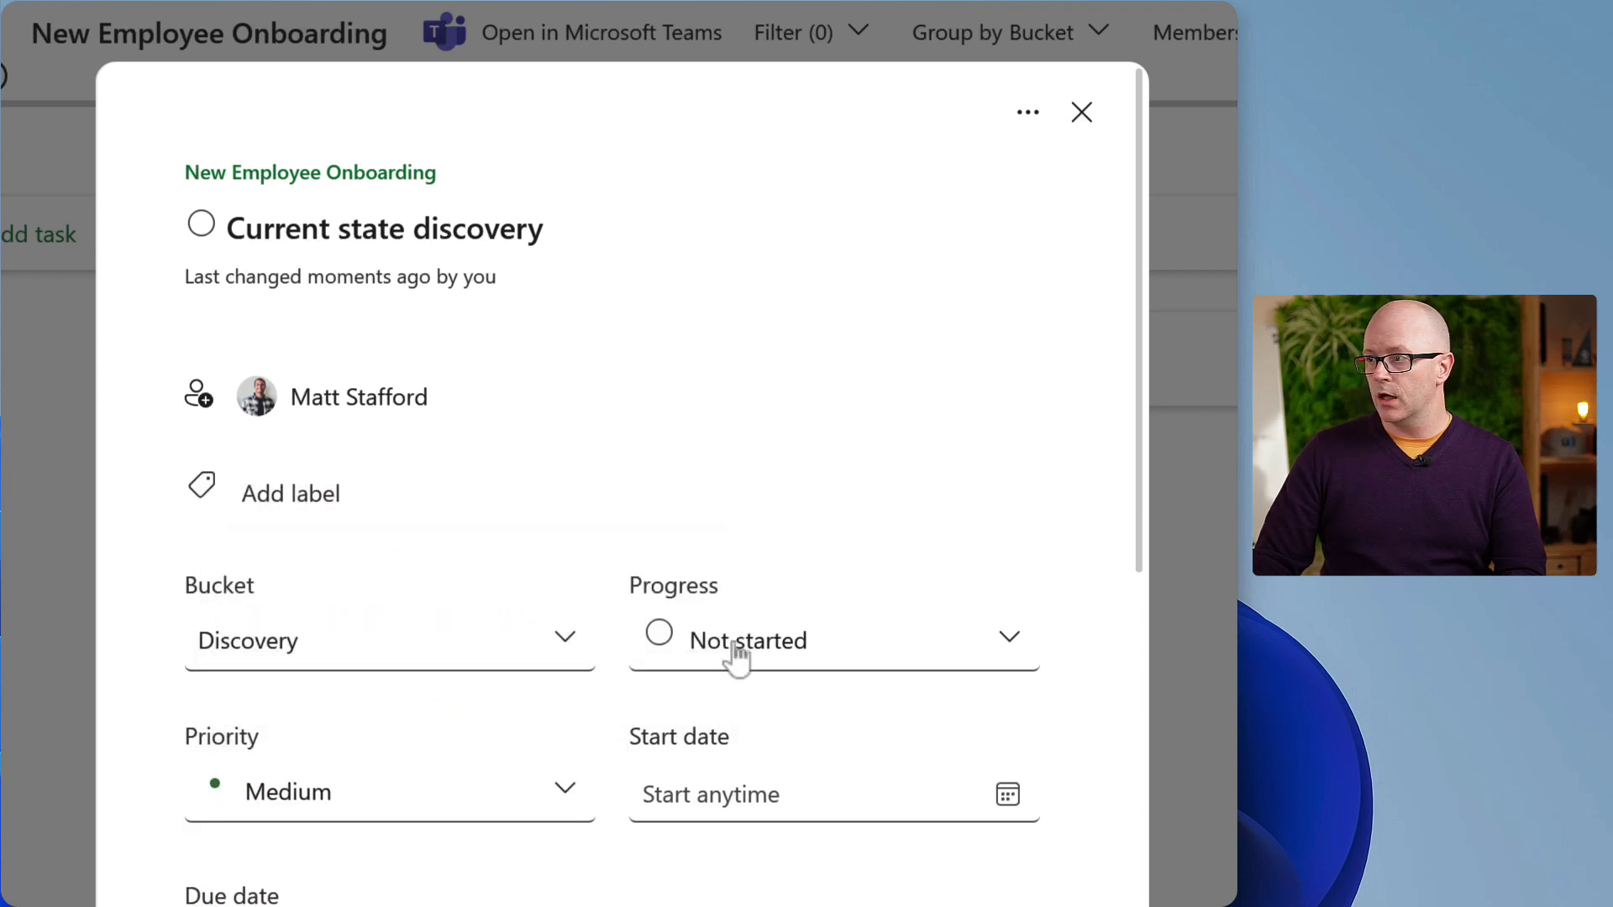
Keep the task's priority at Medium and set its start date to 10/16/2023.
click(366, 808)
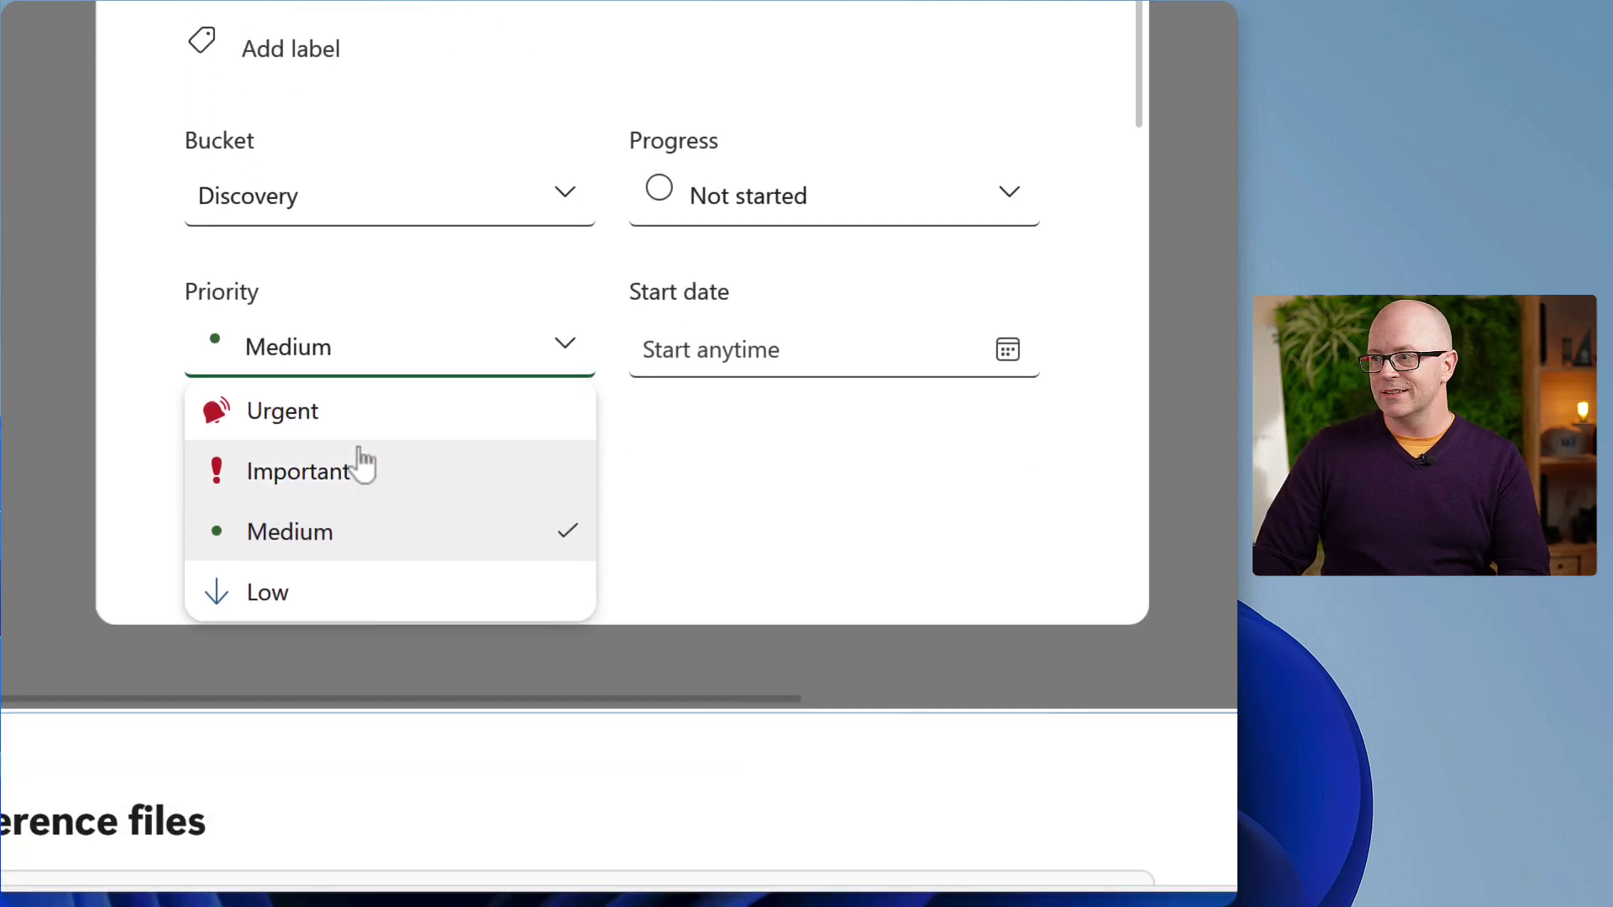
click(347, 536)
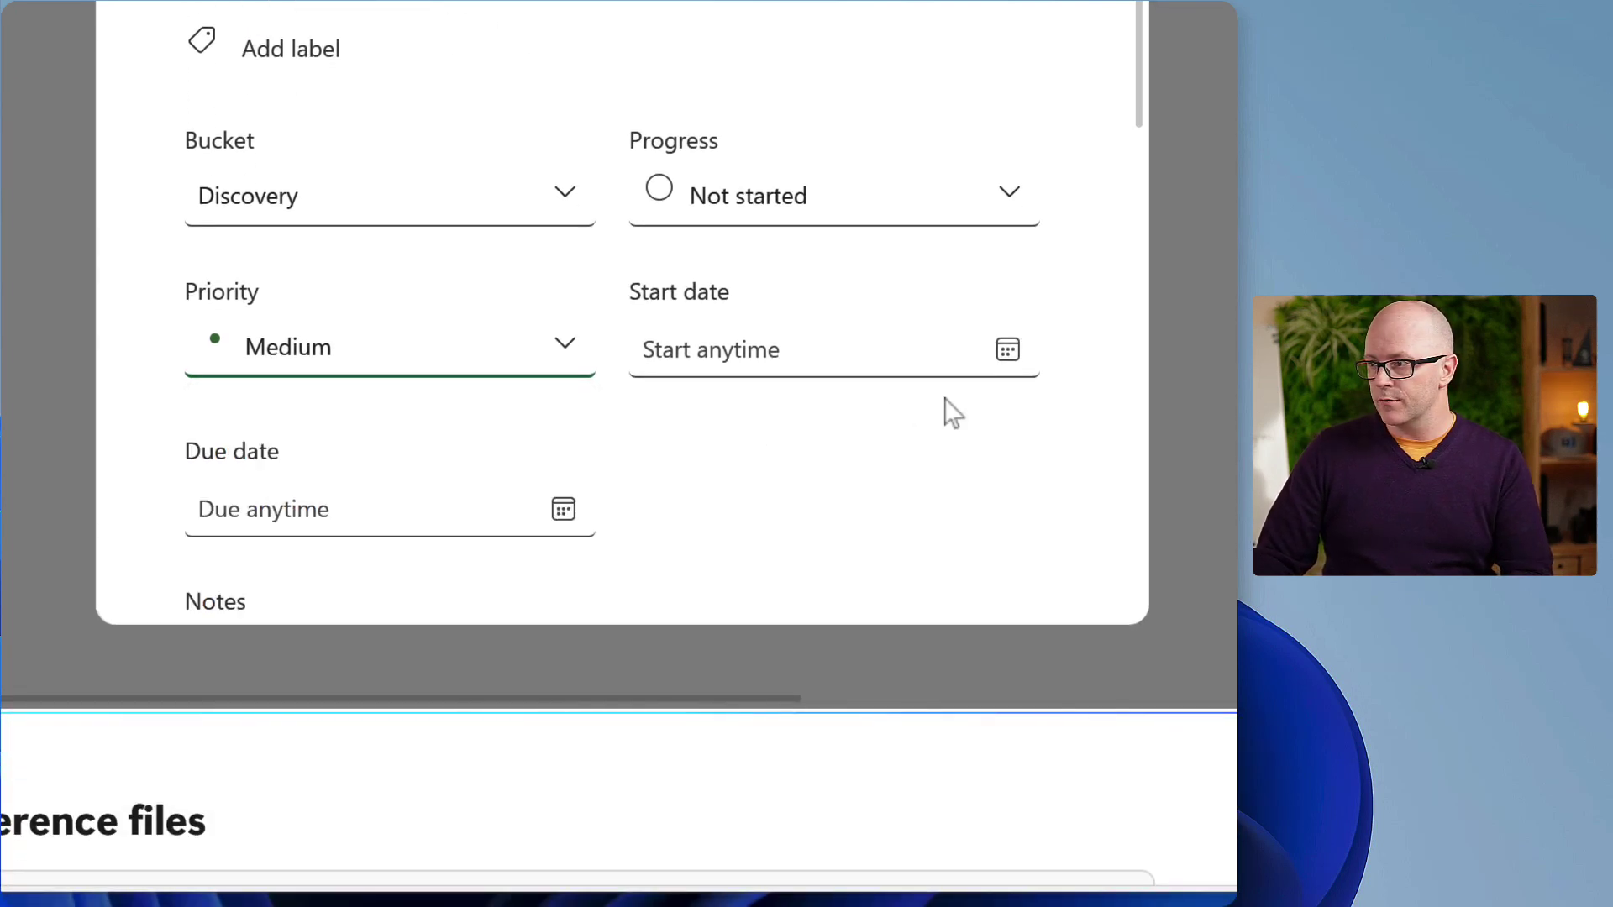
click(837, 360)
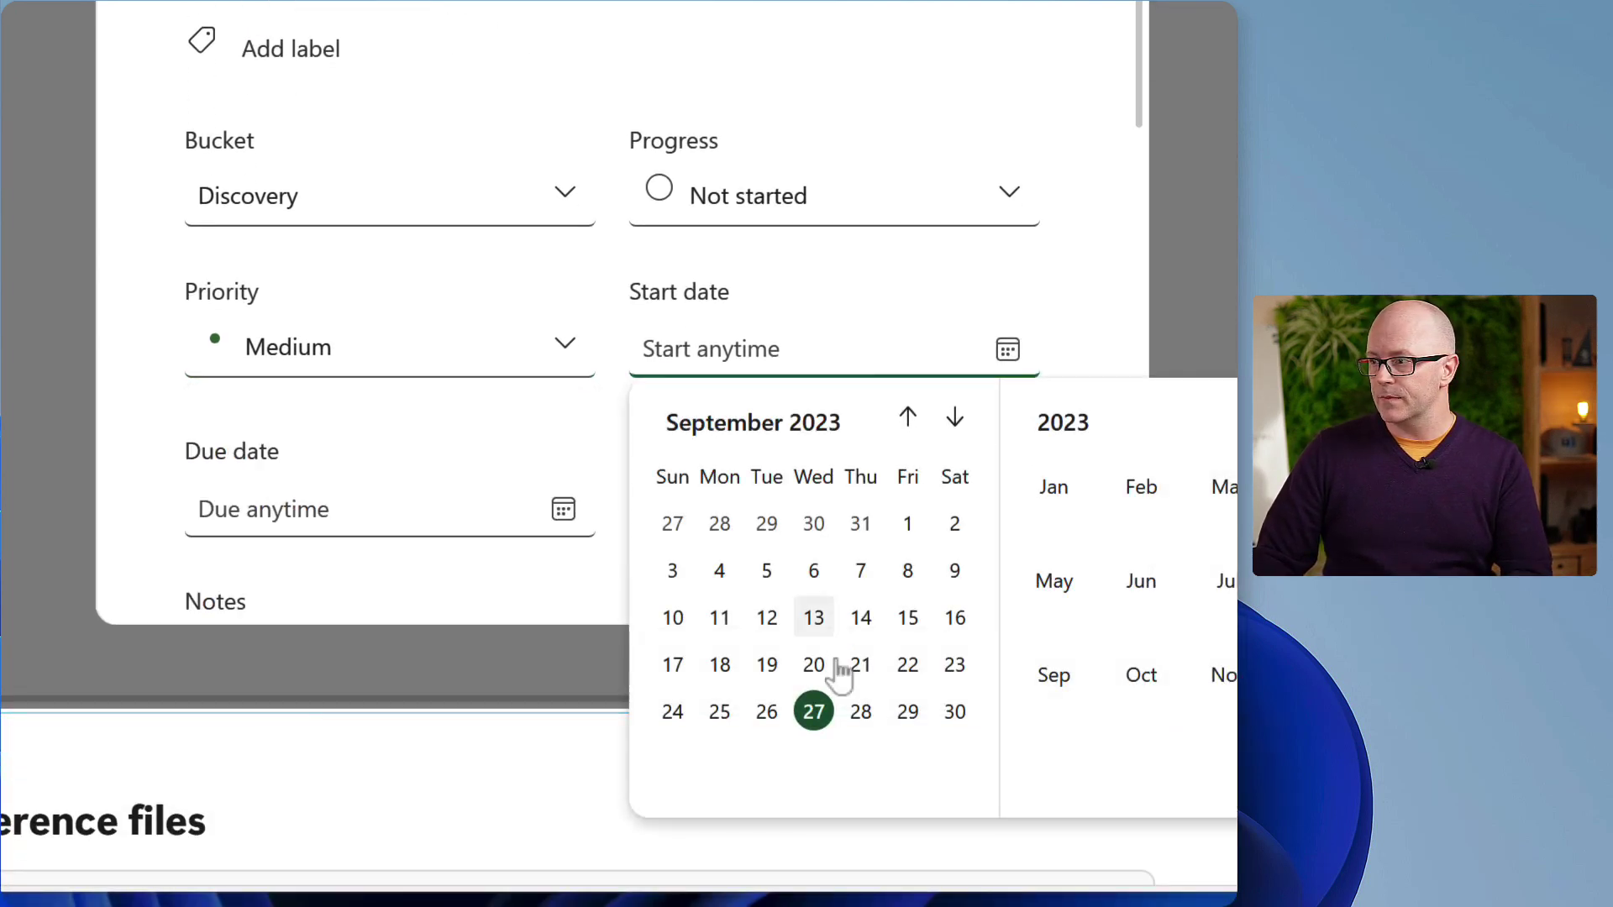
click(953, 413)
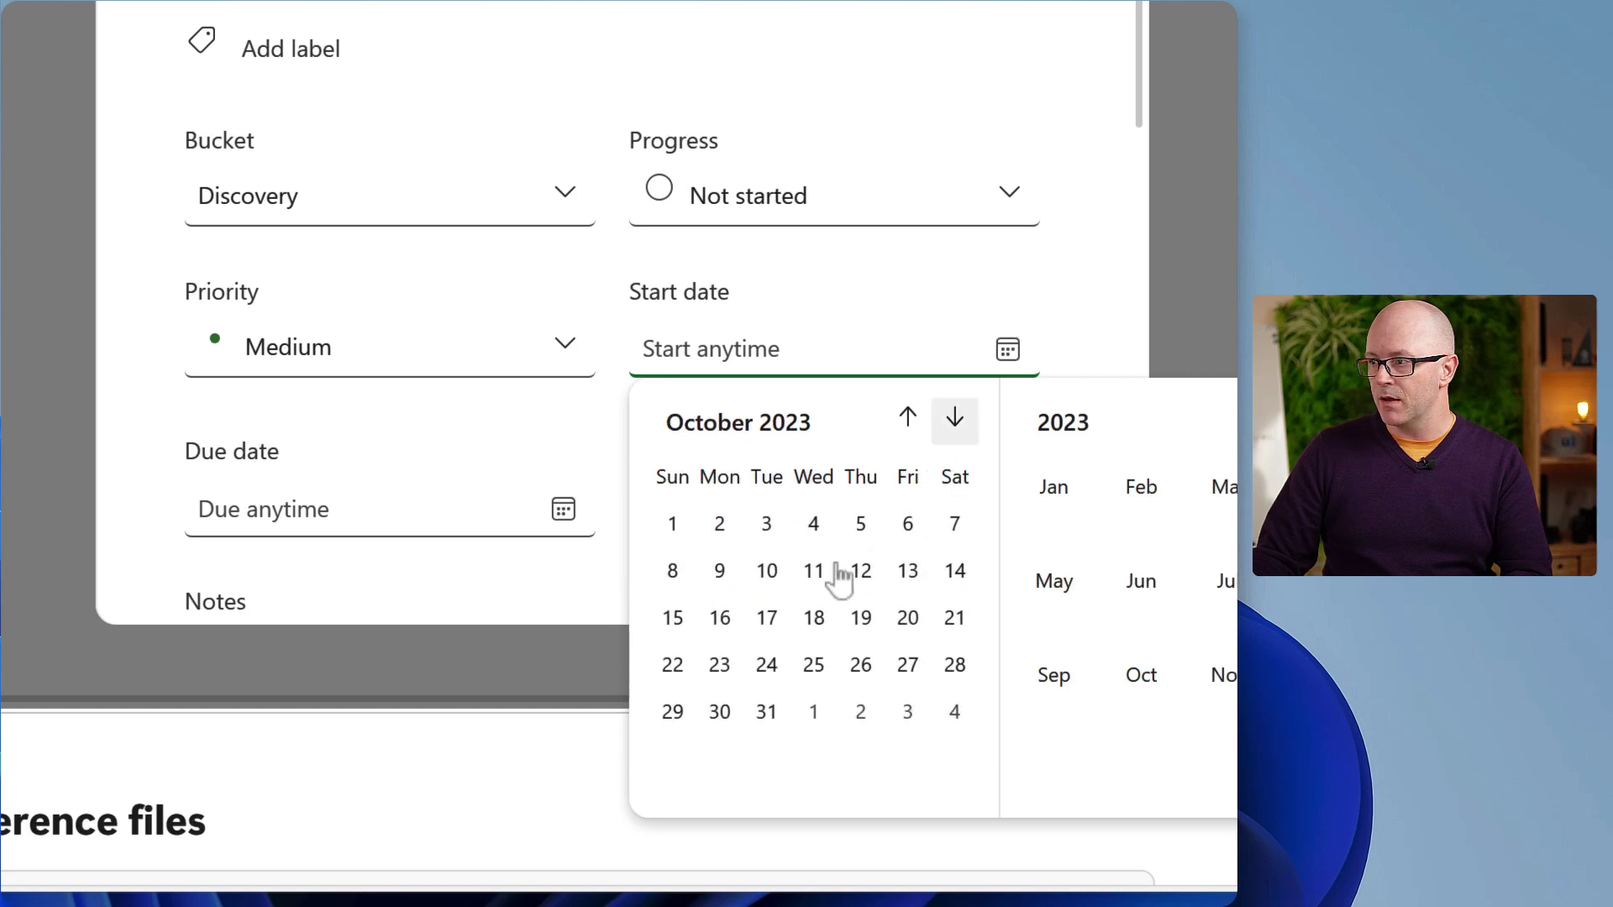
click(721, 619)
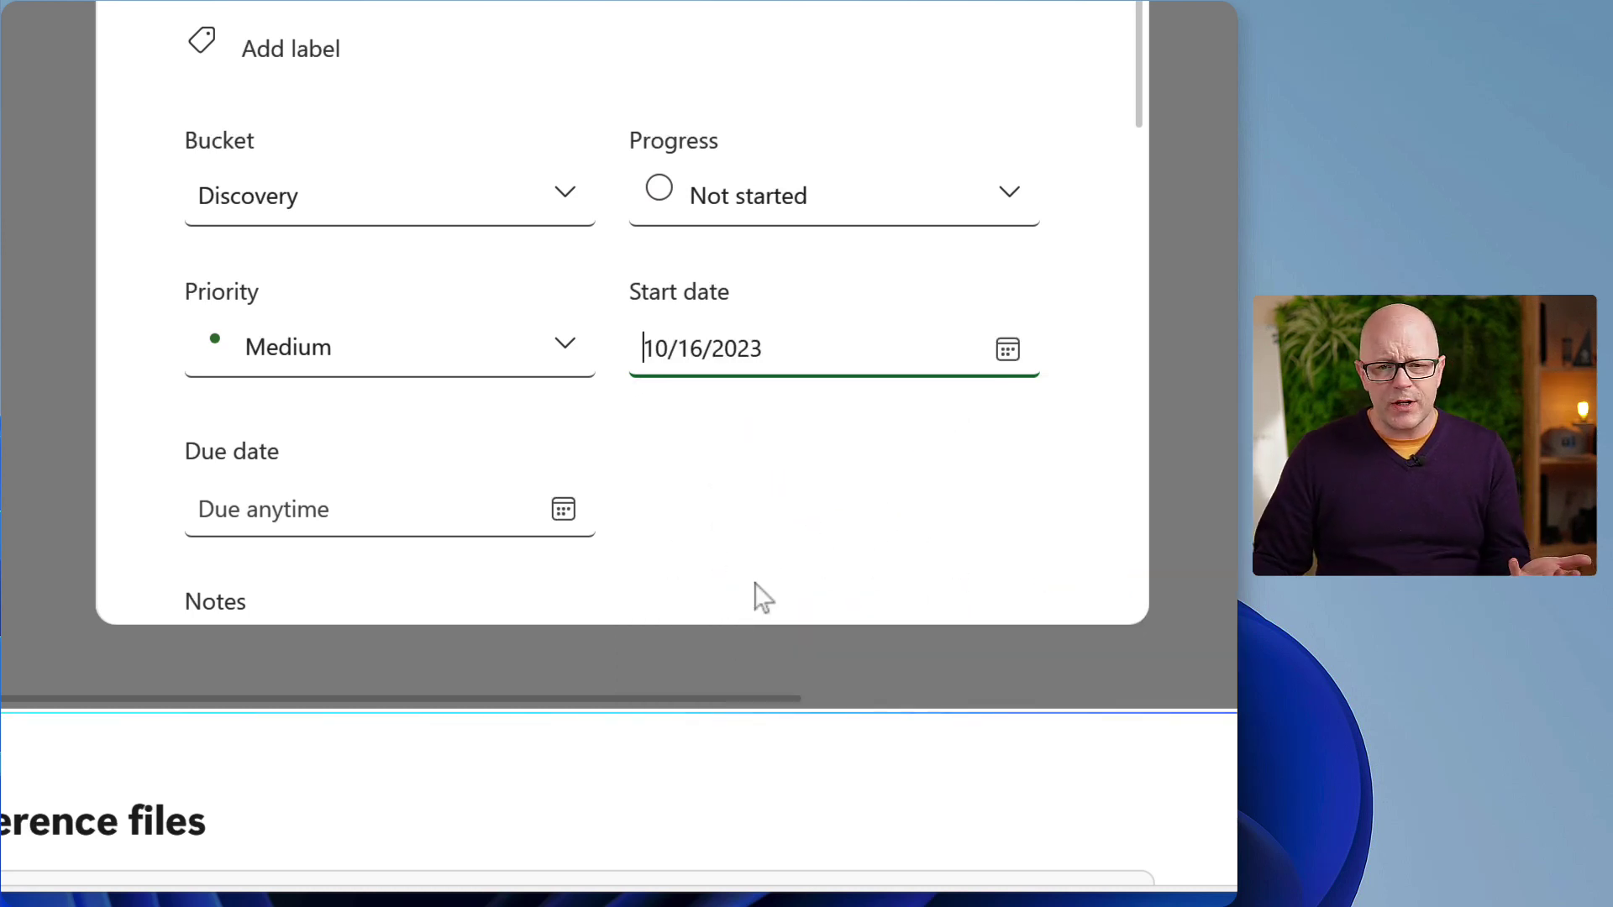
Enter the task note "Walkthroughs with tech and discover the current set up".
scroll(838, 648, down, 8)
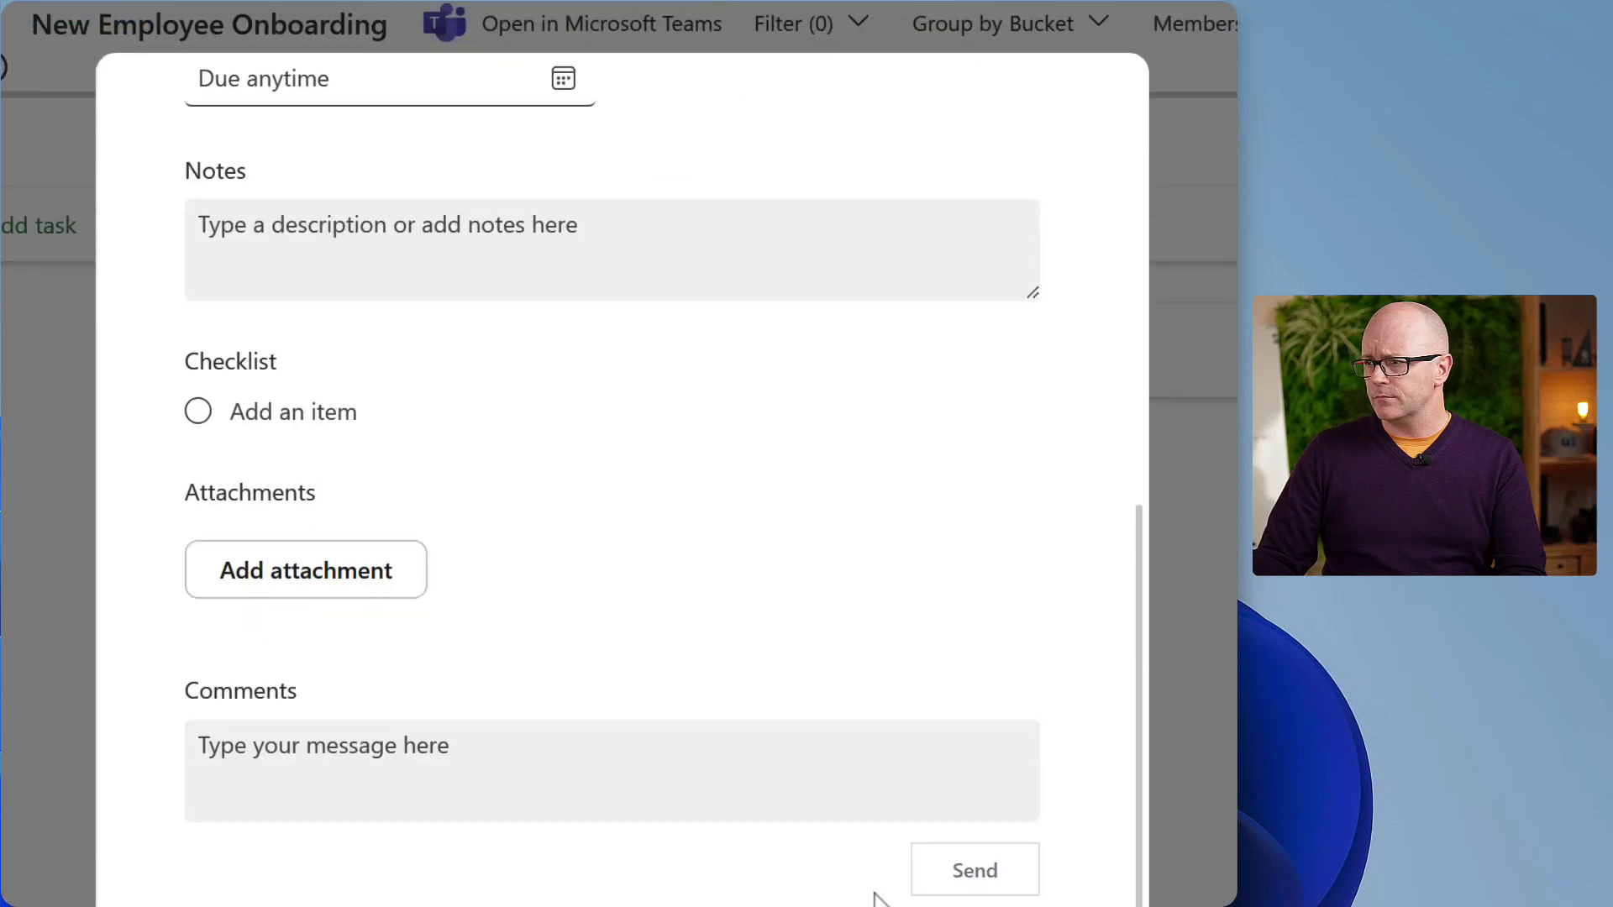
click(539, 204)
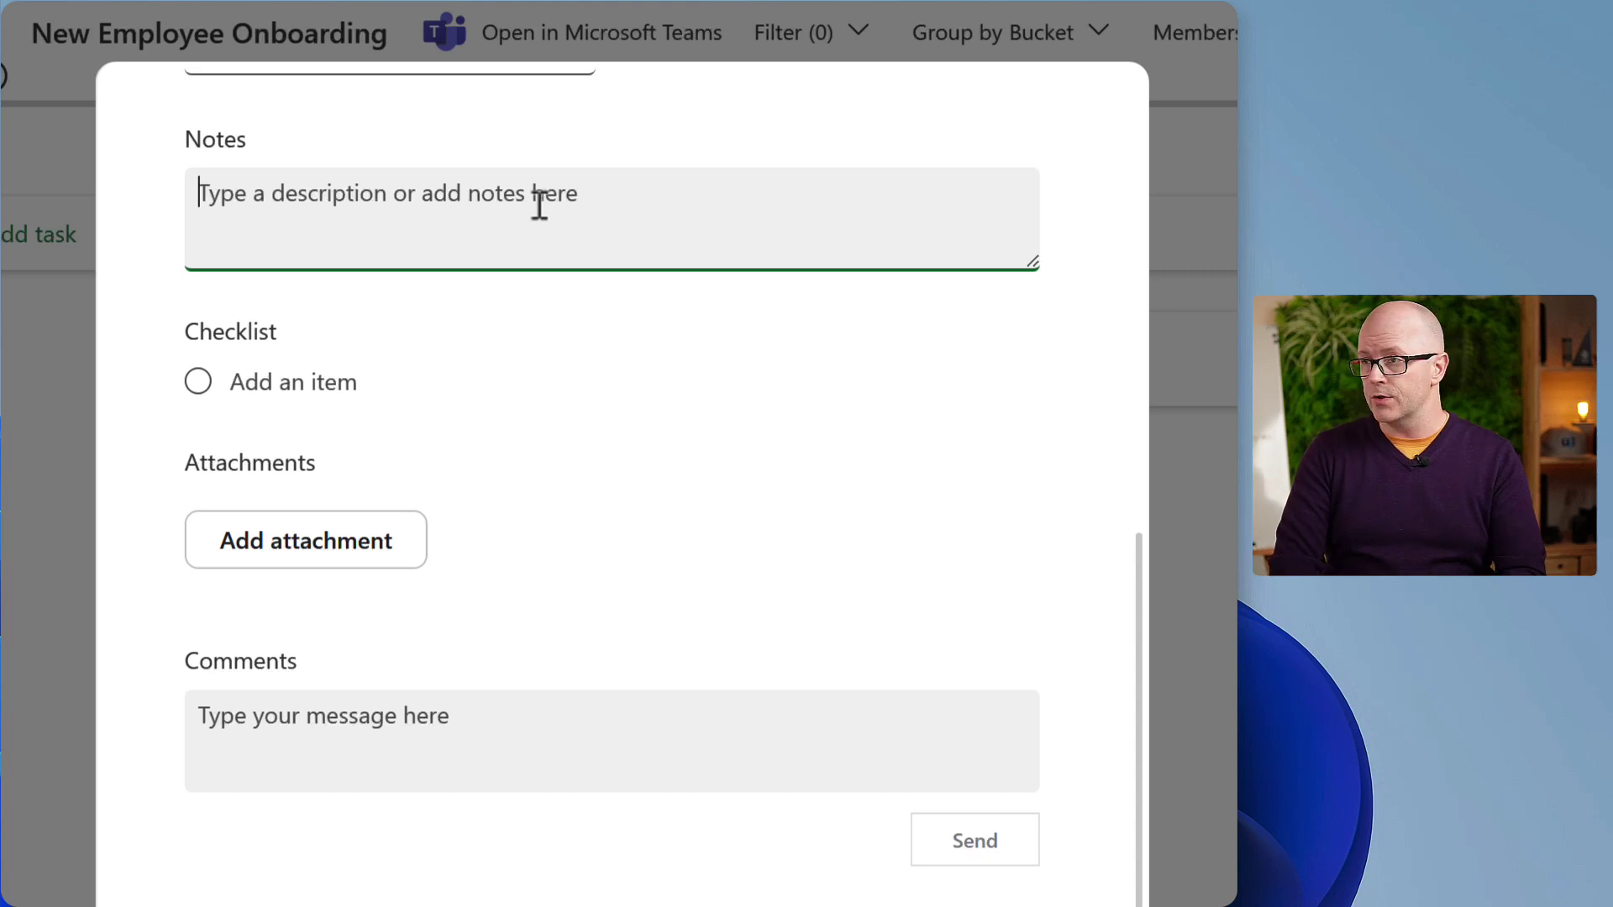
scroll(778, 515, up, 10)
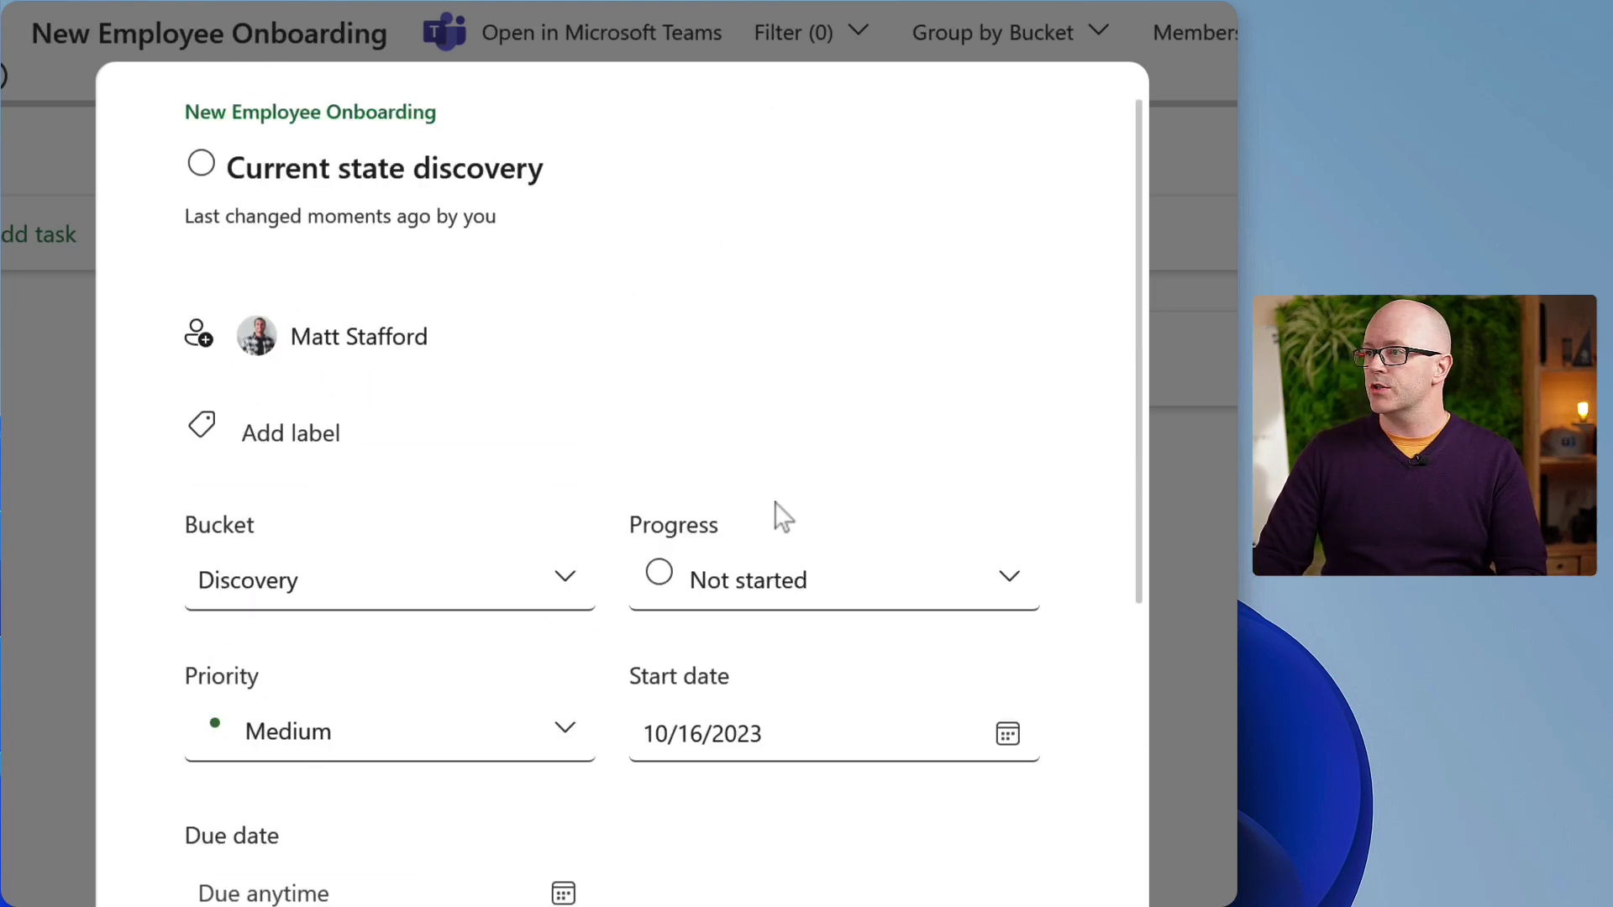
scroll(778, 515, down, 6)
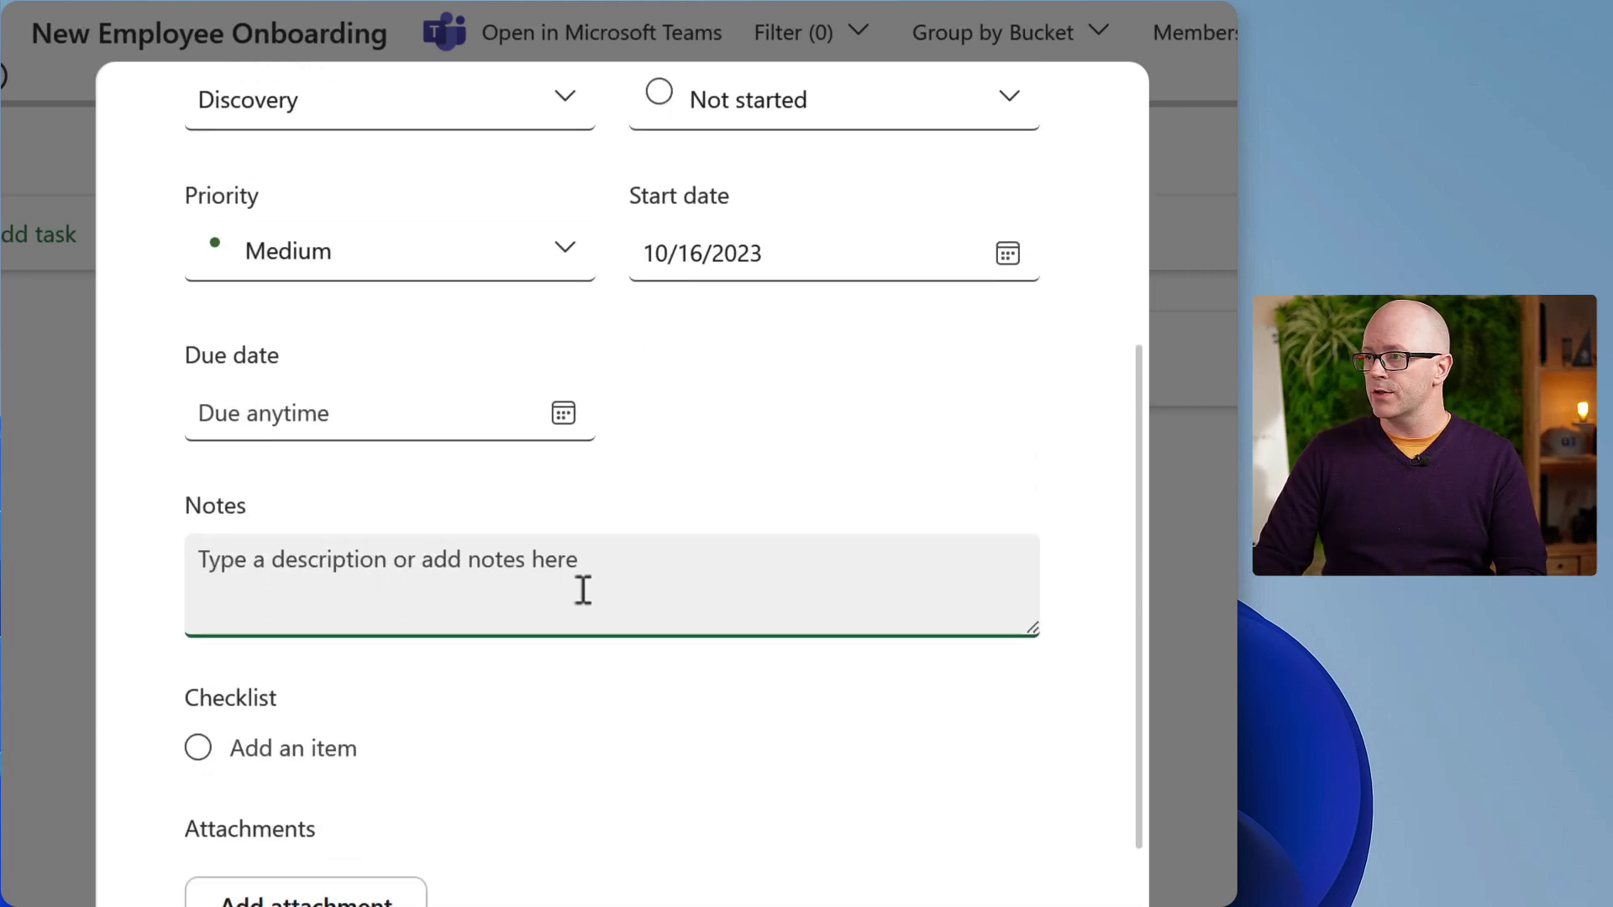
text(Walkthroughs with)
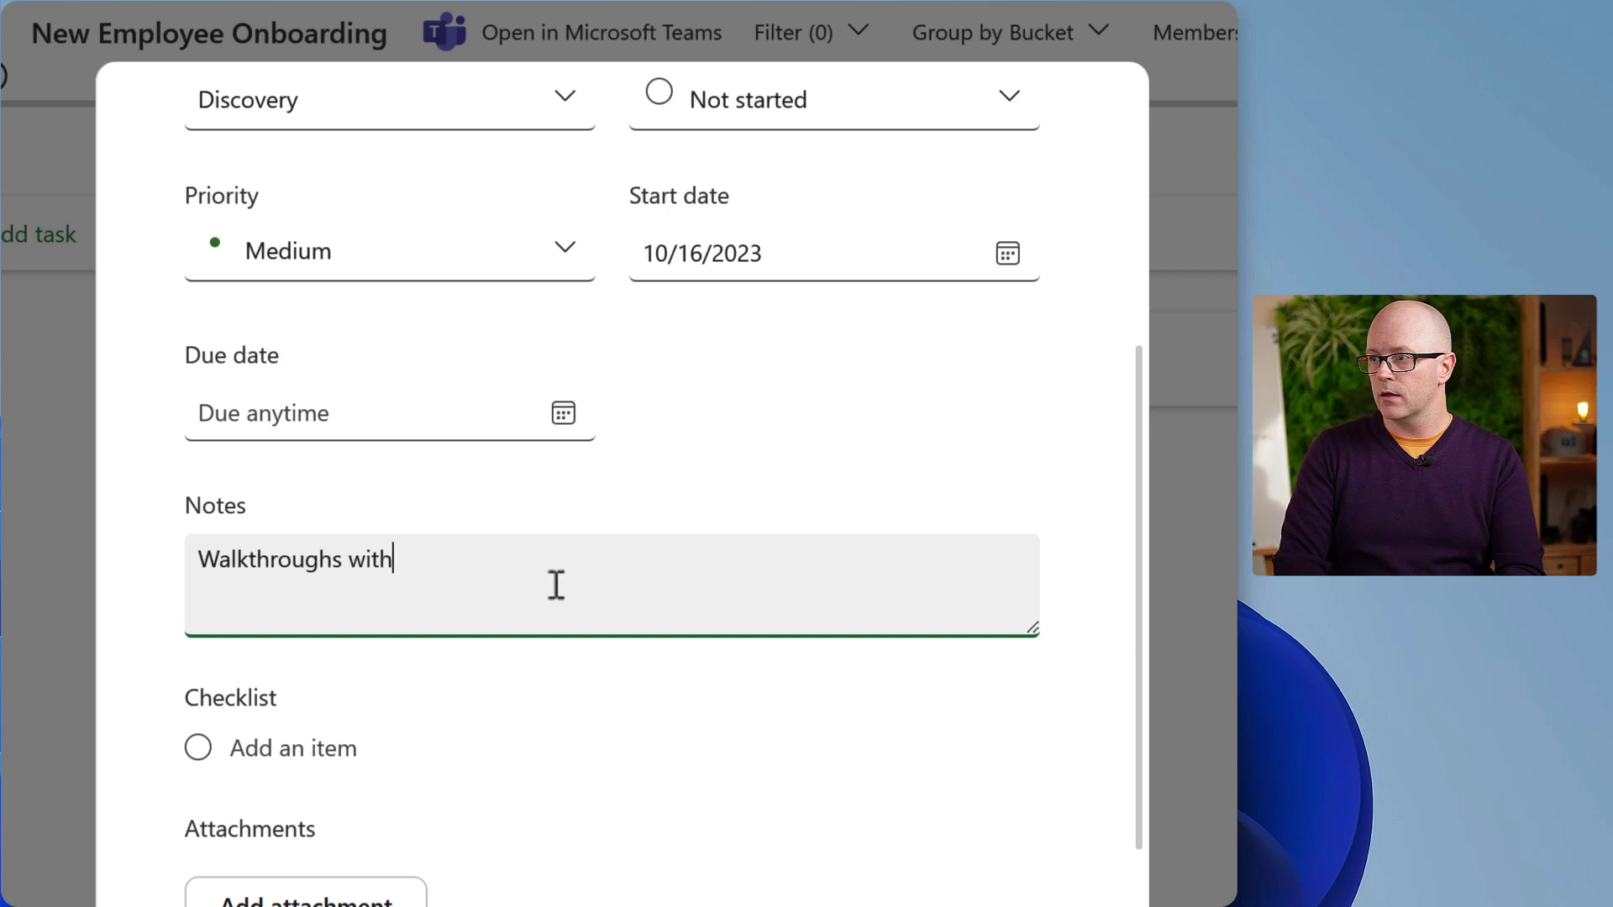
text(nd discover the current set up)
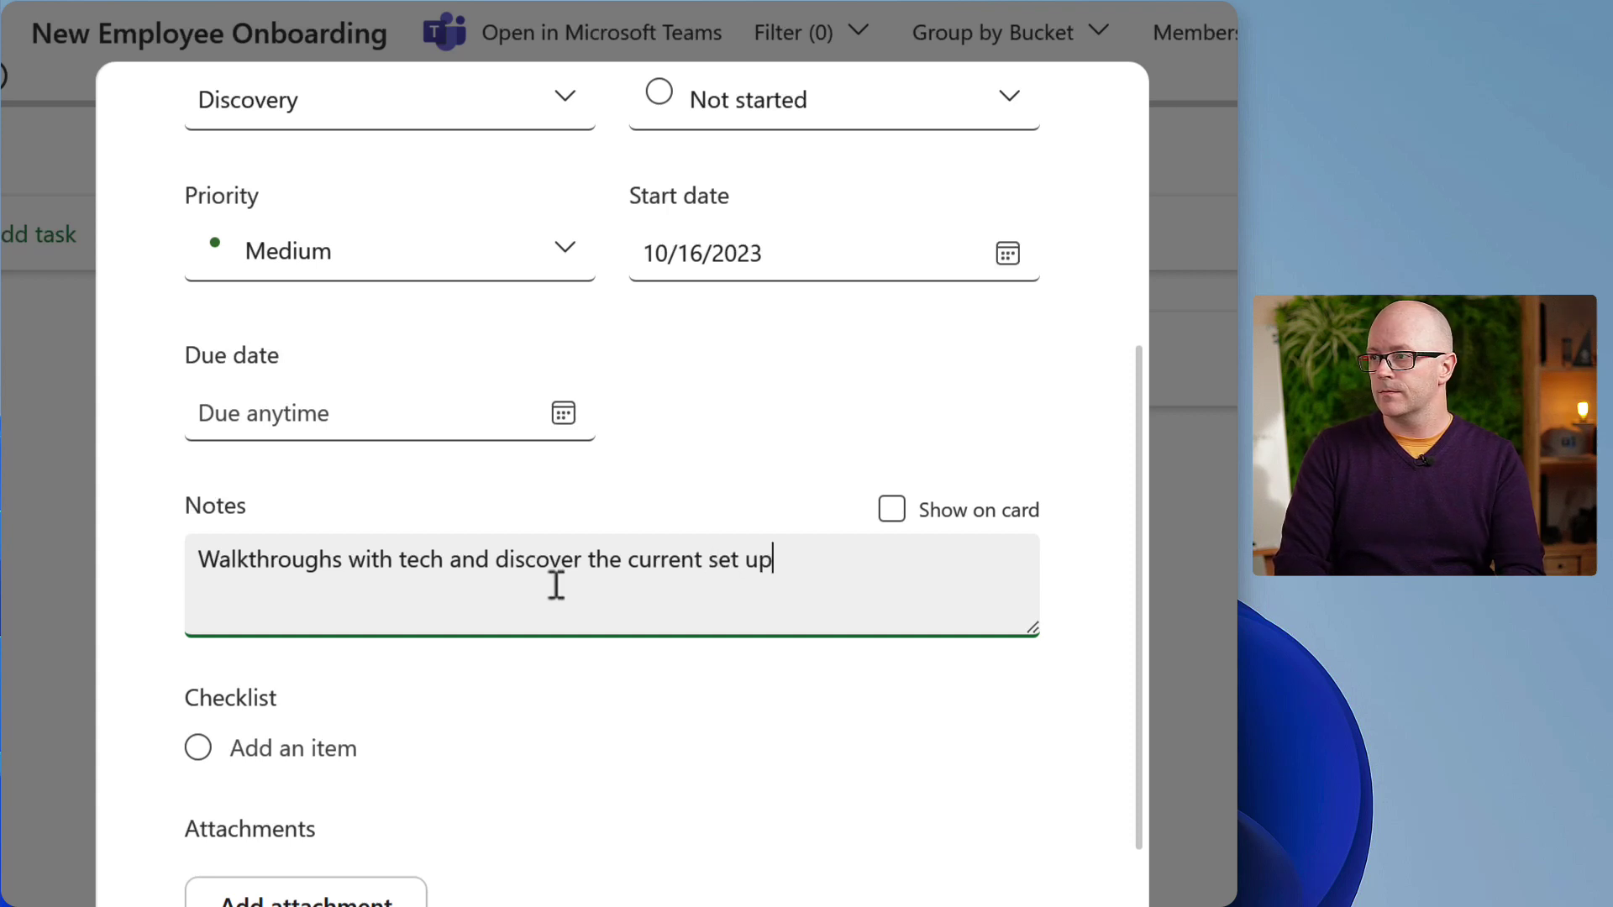
Add the checklist items "Schedule meetings", "Makes notes" and "UPload recordings" to the task.
scroll(440, 630, down, 3)
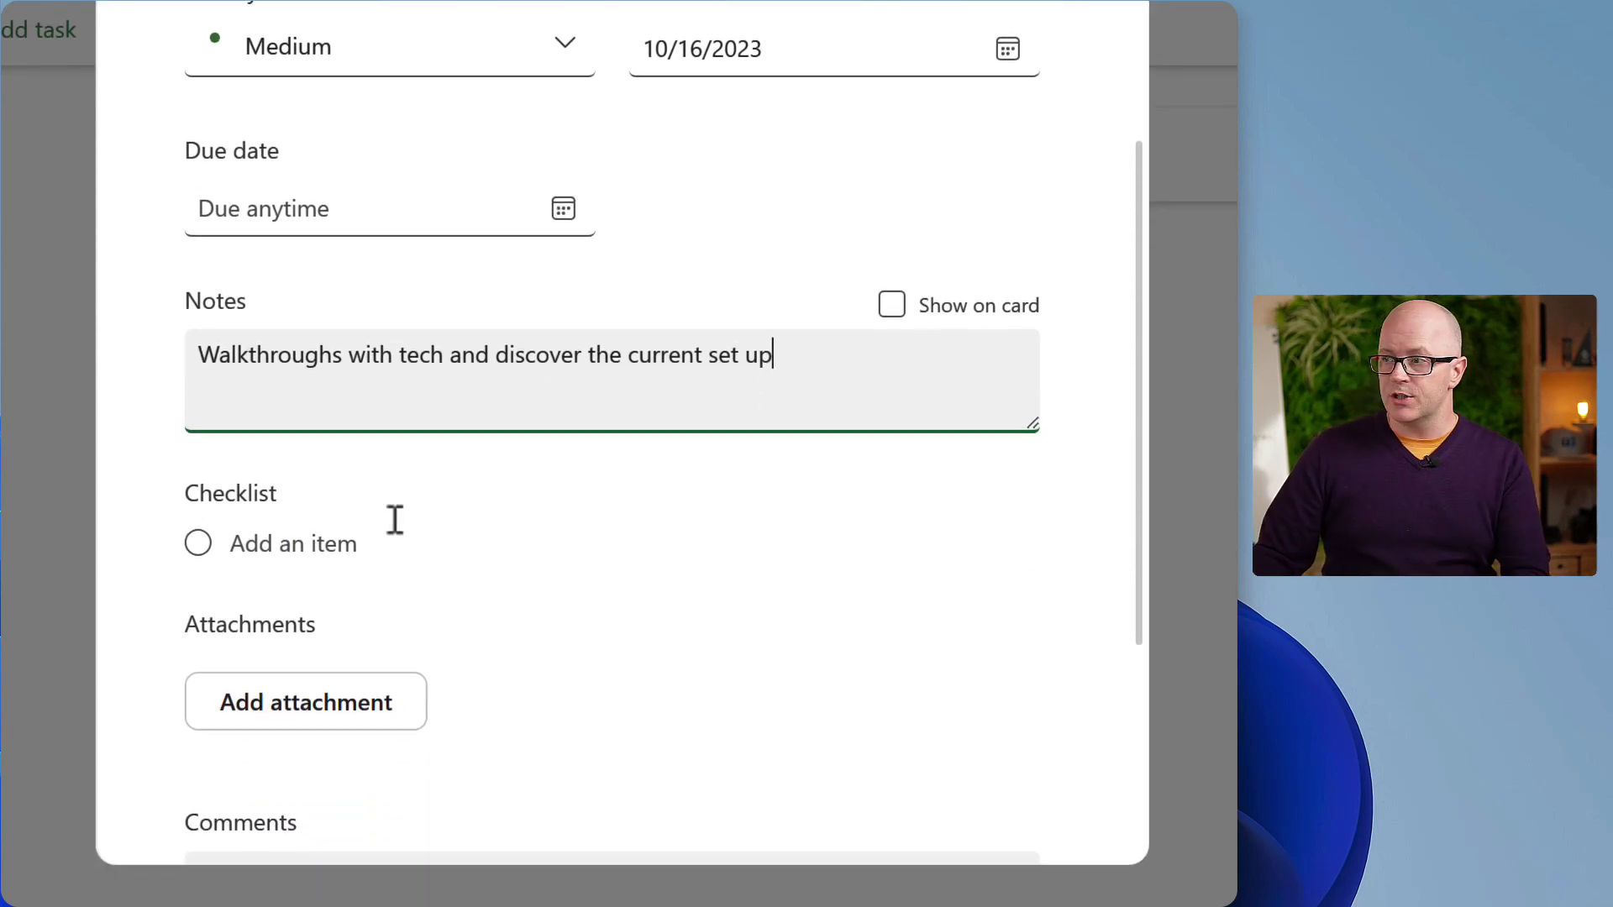
click(377, 551)
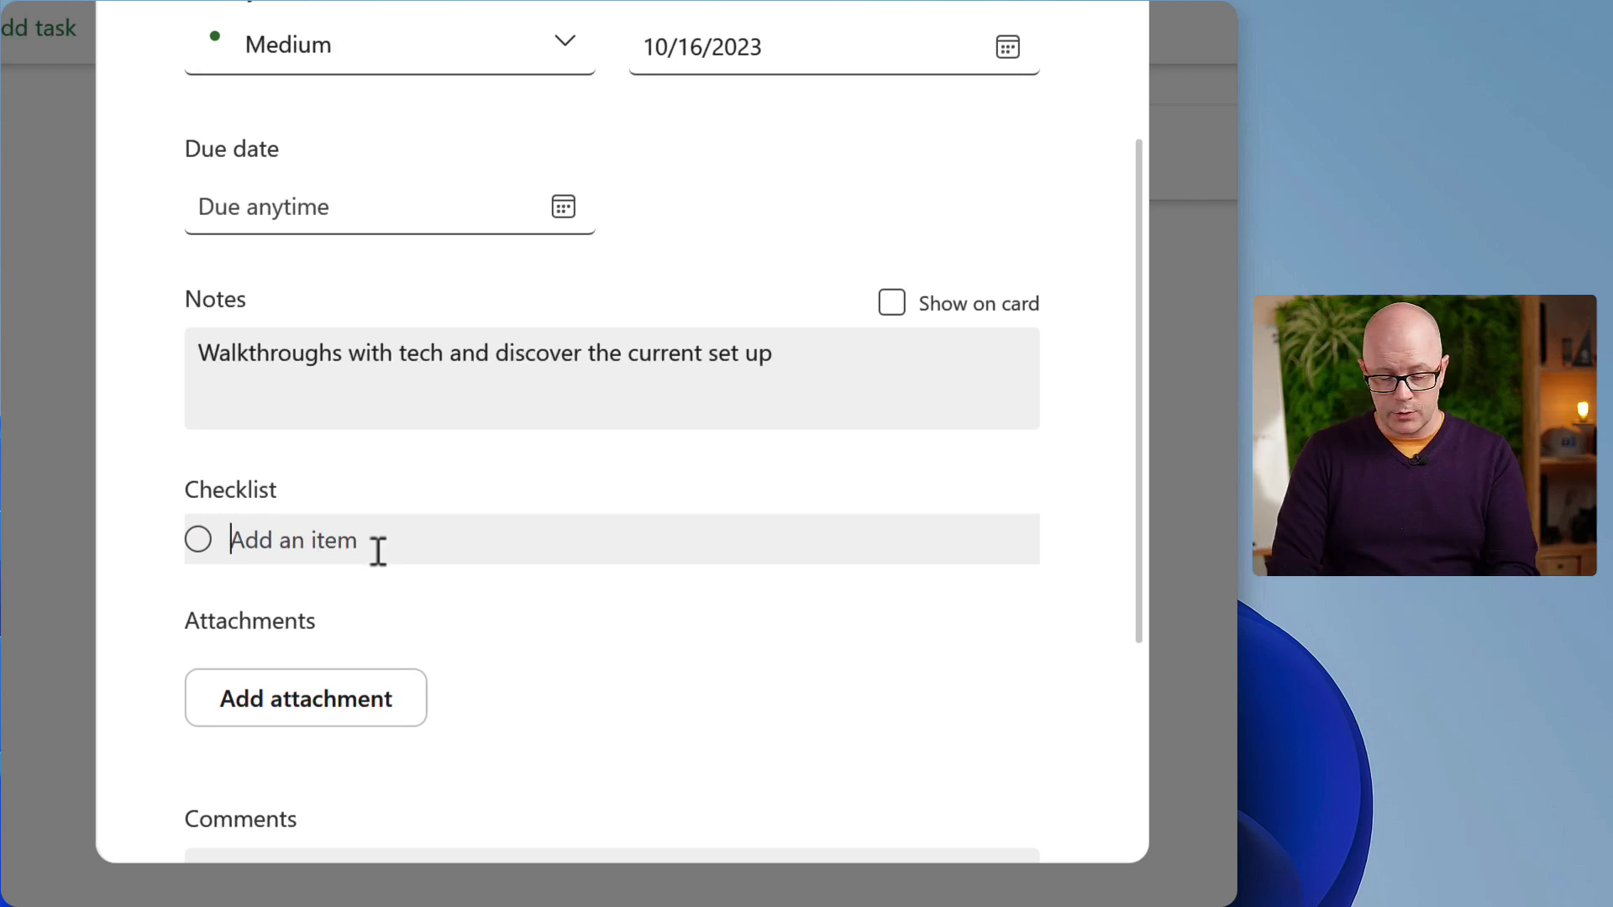
text(Sche)
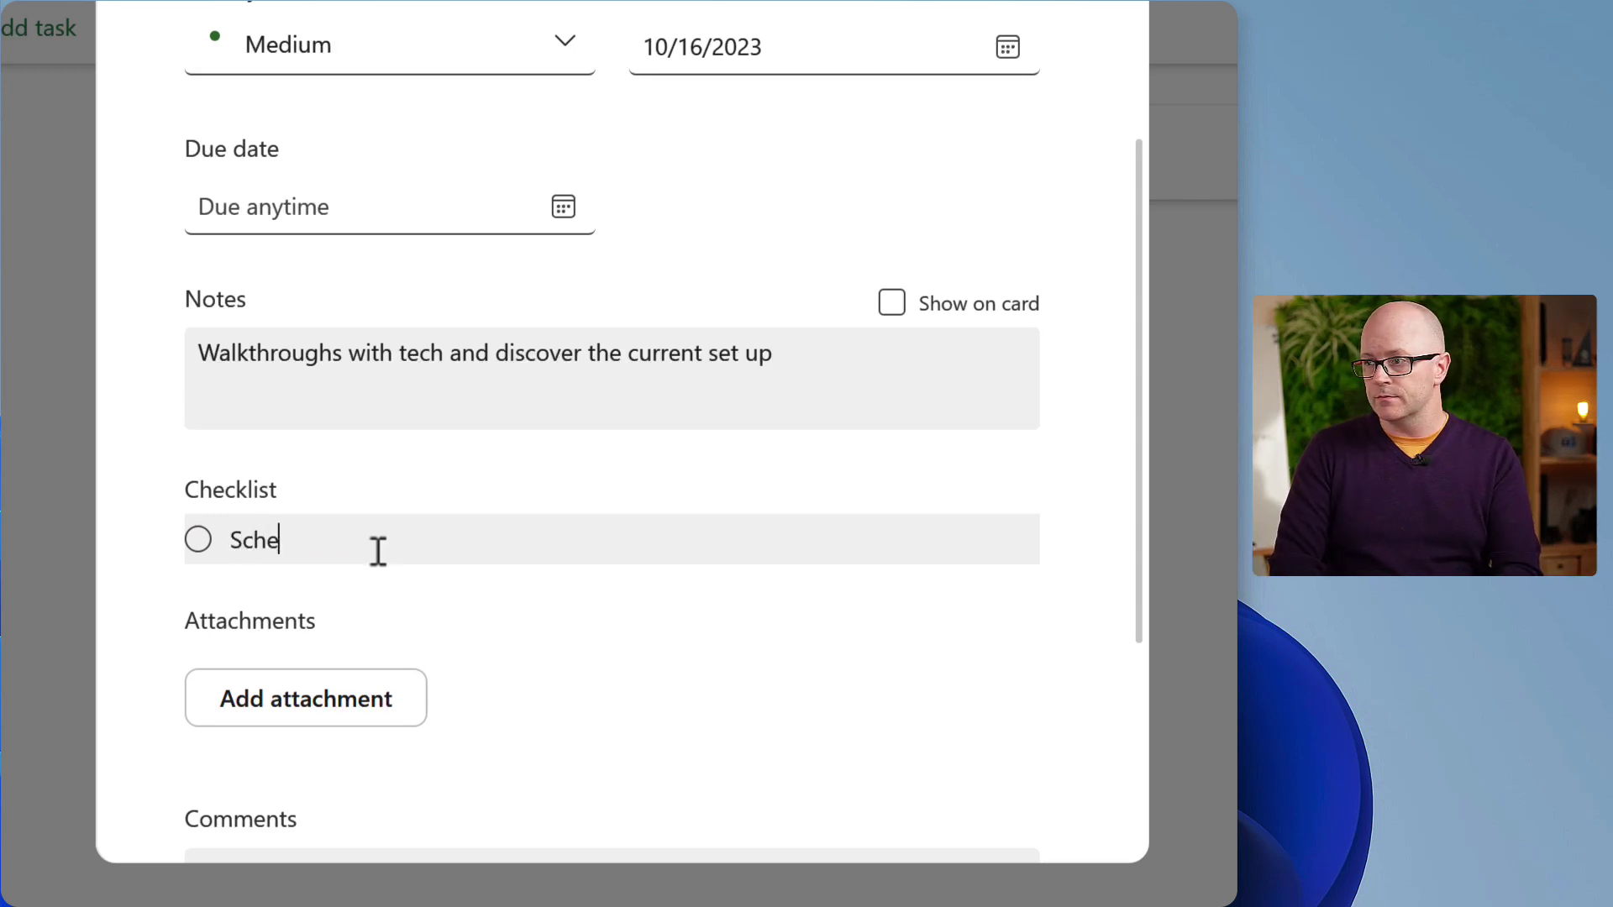
text(dule meetings)
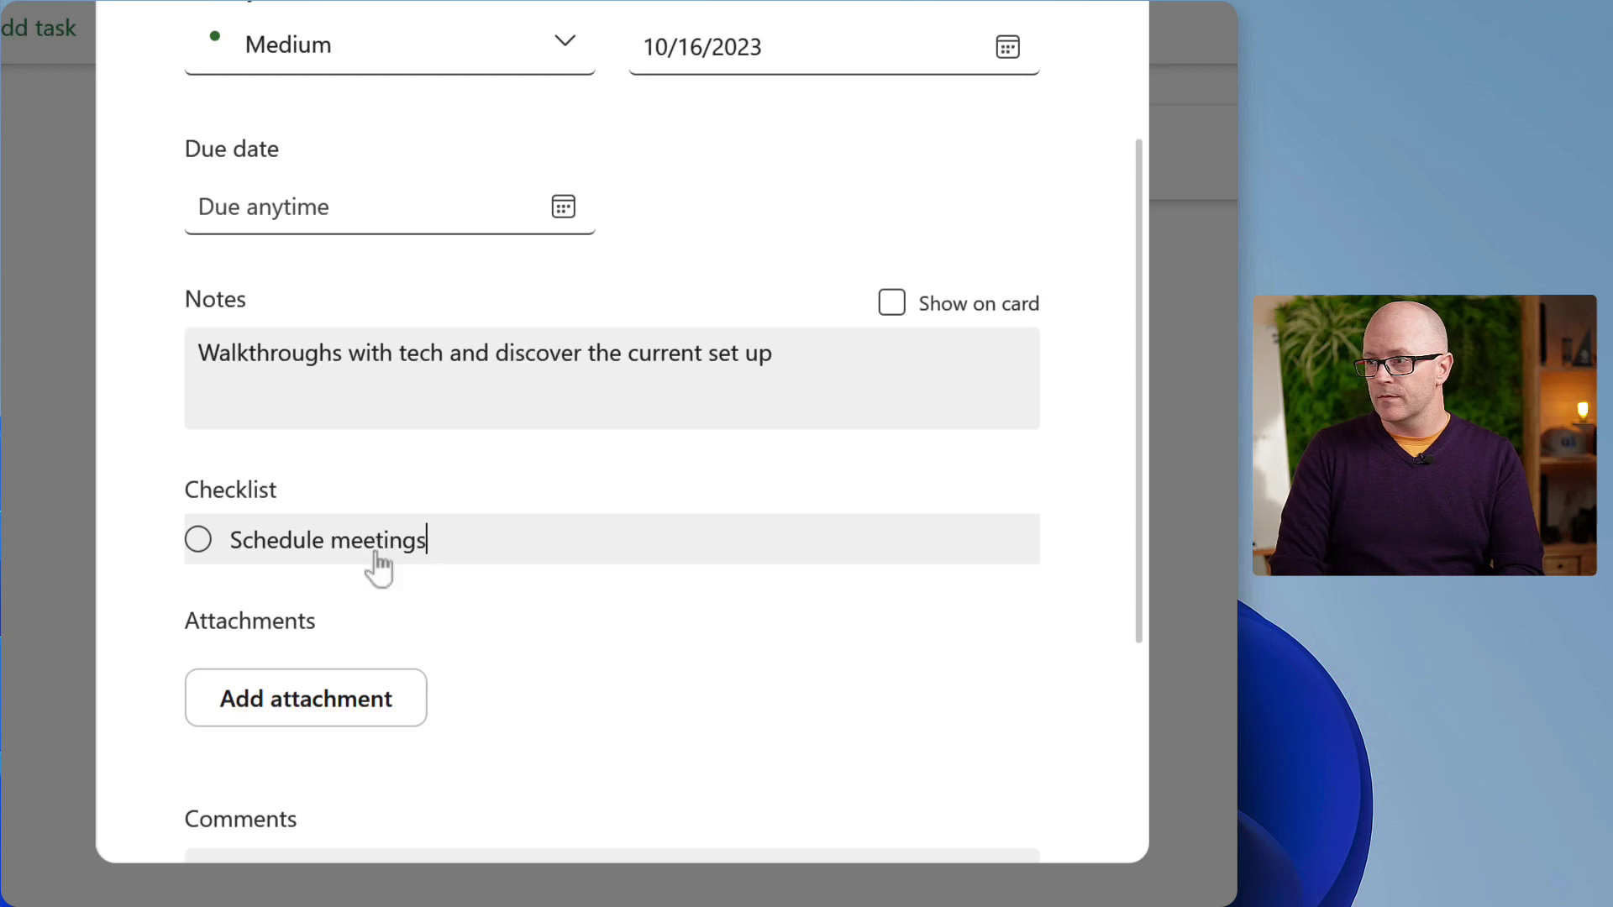
key(Return)
text(Makes)
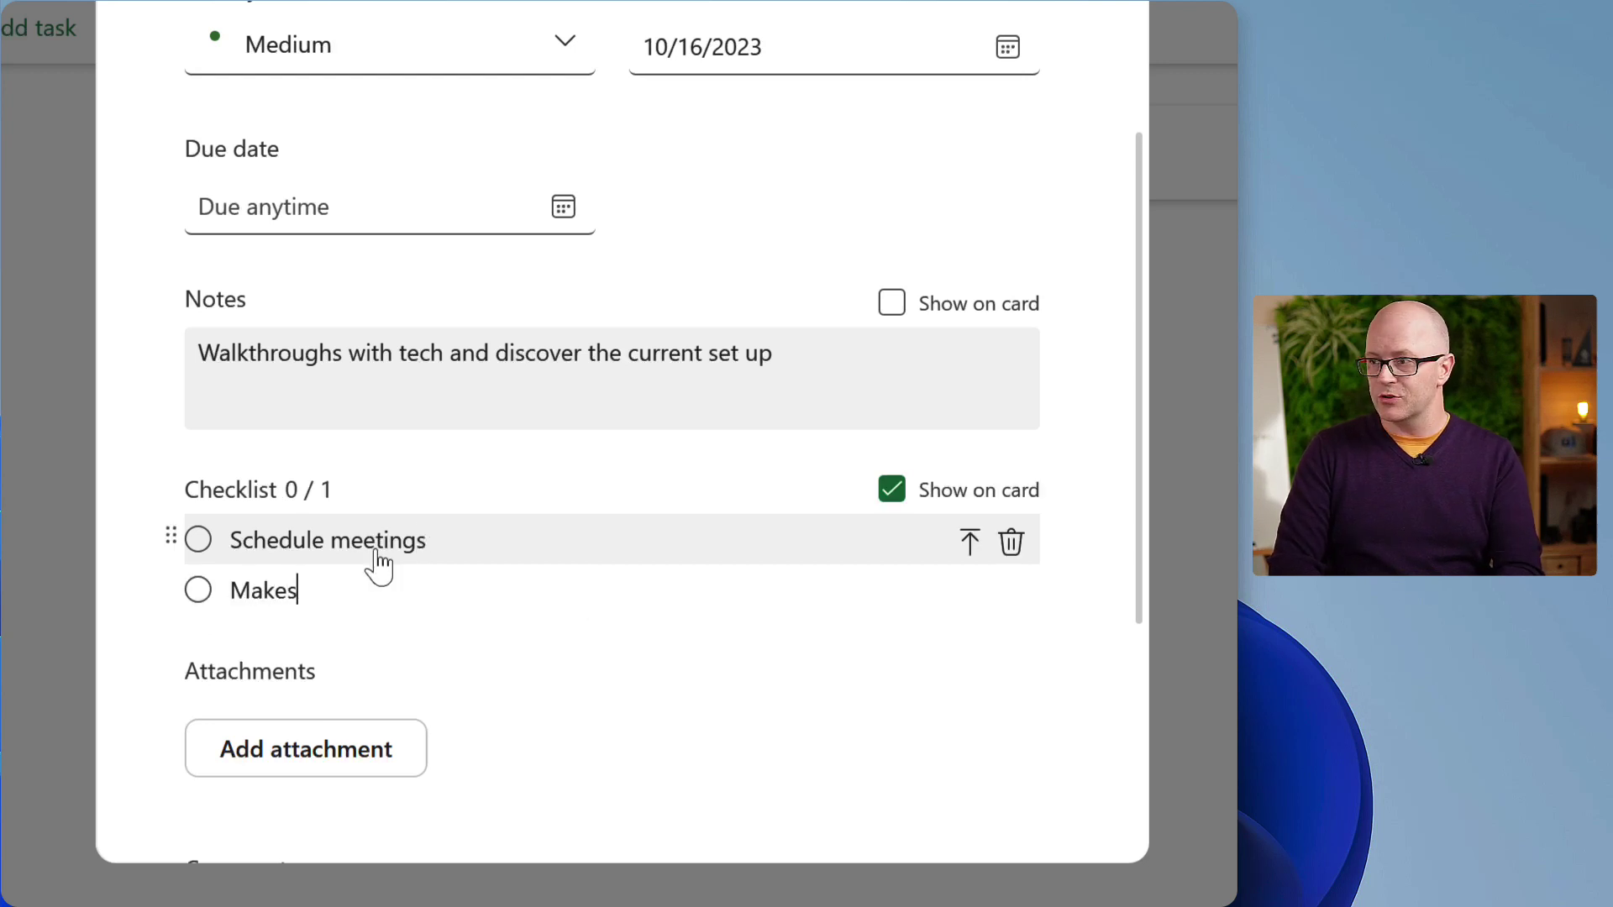
text( notes)
key(Return)
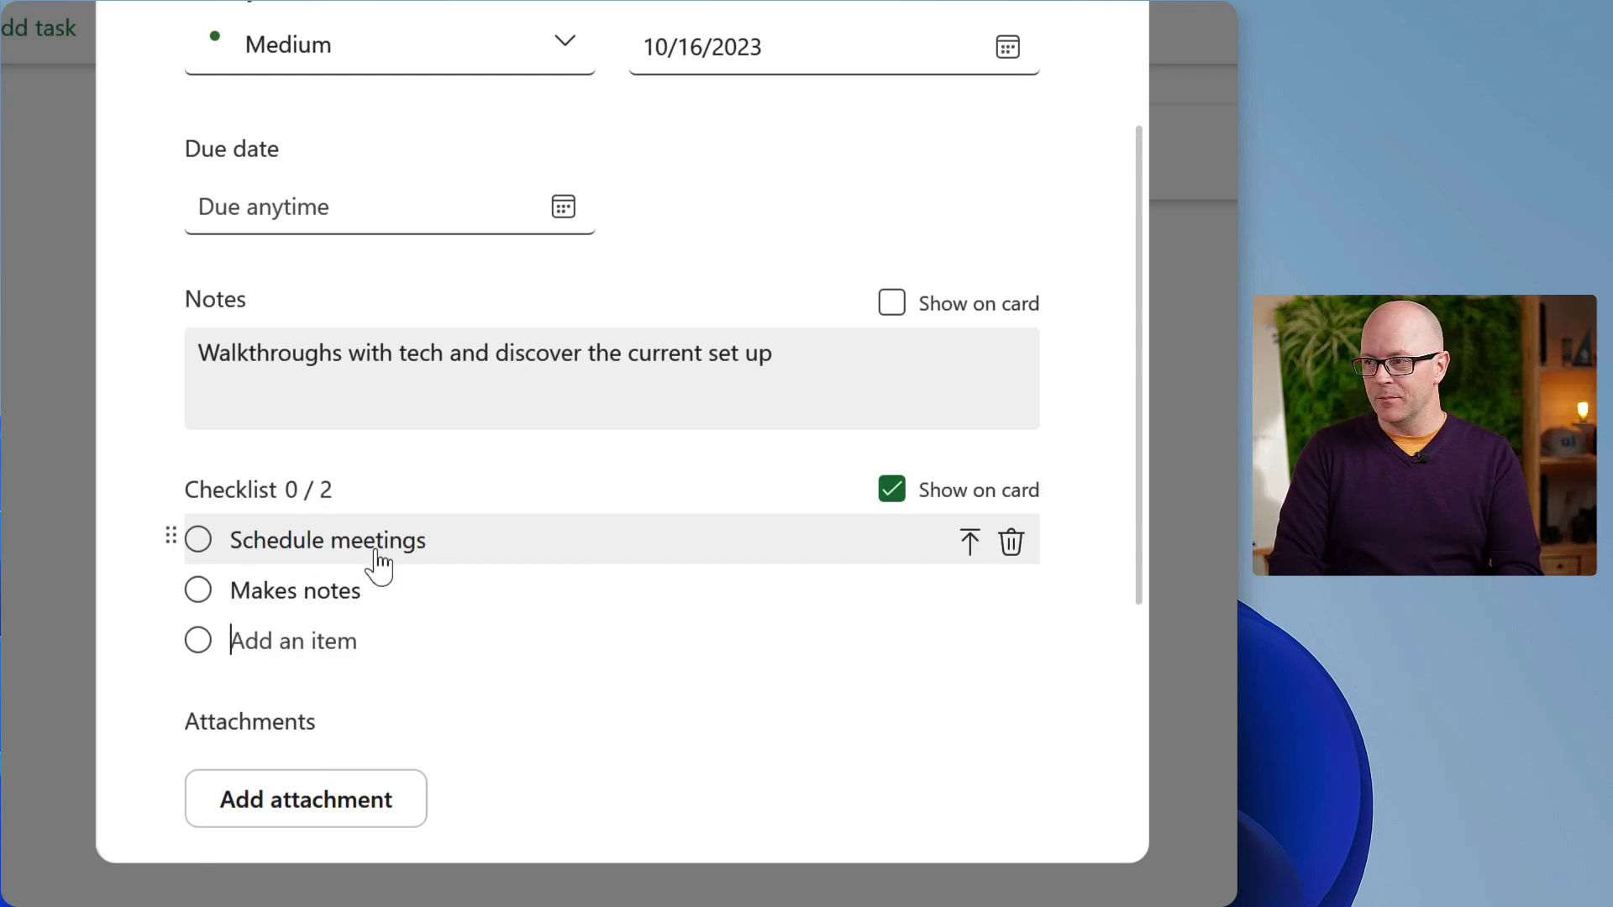
text(UPload recordings)
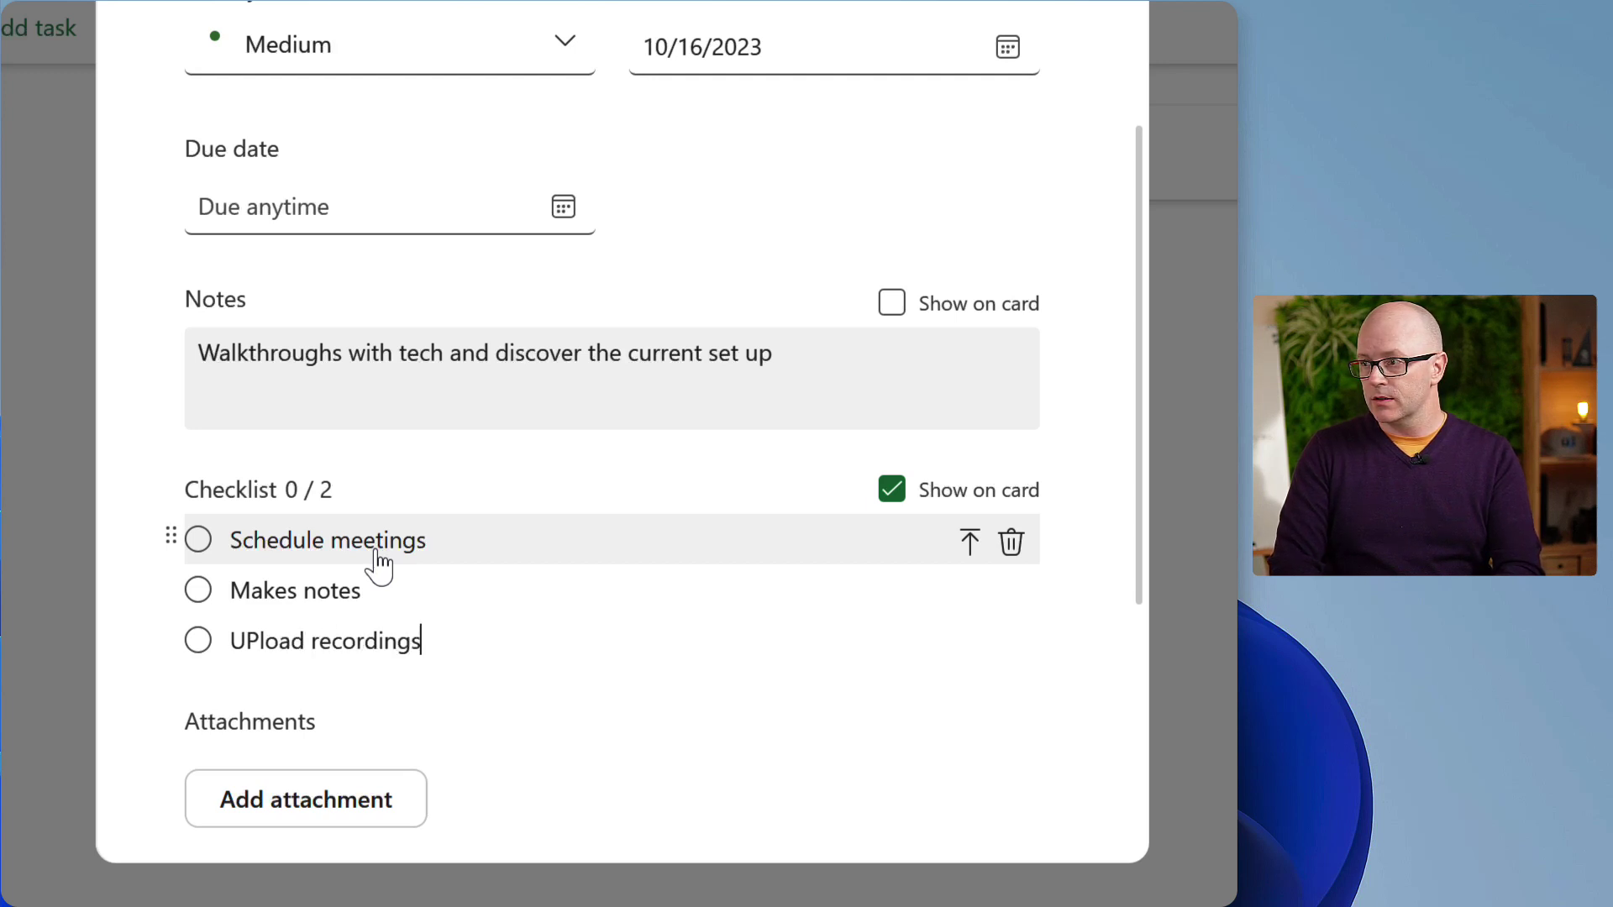
key(Return)
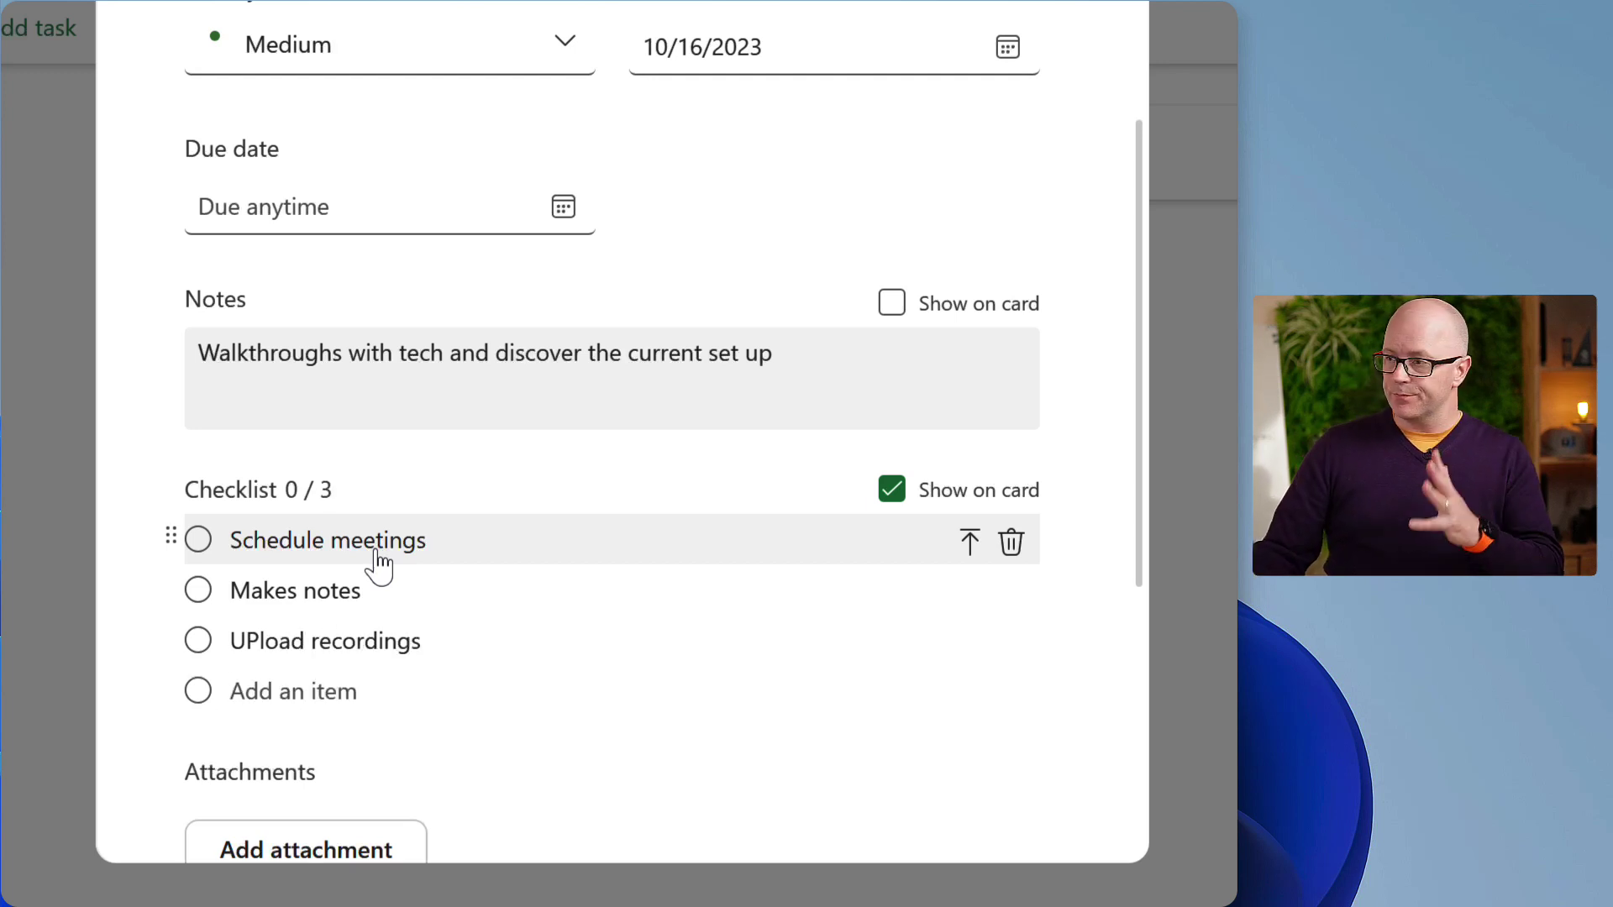
Attach New Hire Operations Walkthrough.pptx to the task from the New Employee Onboarding folder in the team files.
scroll(763, 678, down, 1)
scroll(768, 680, down, 3)
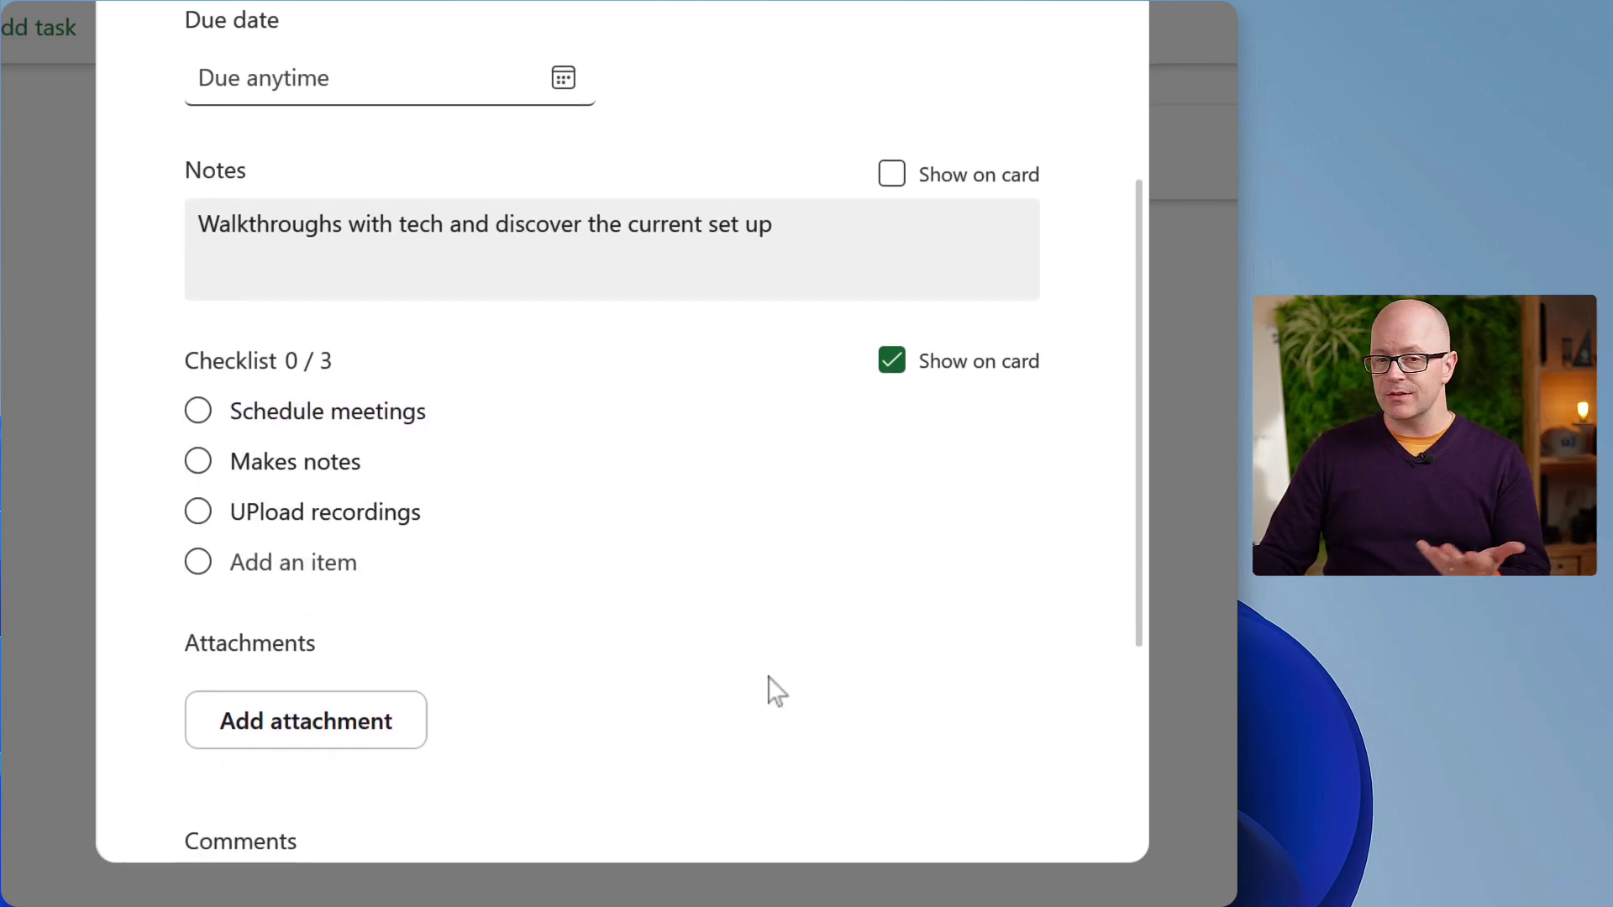
click(292, 555)
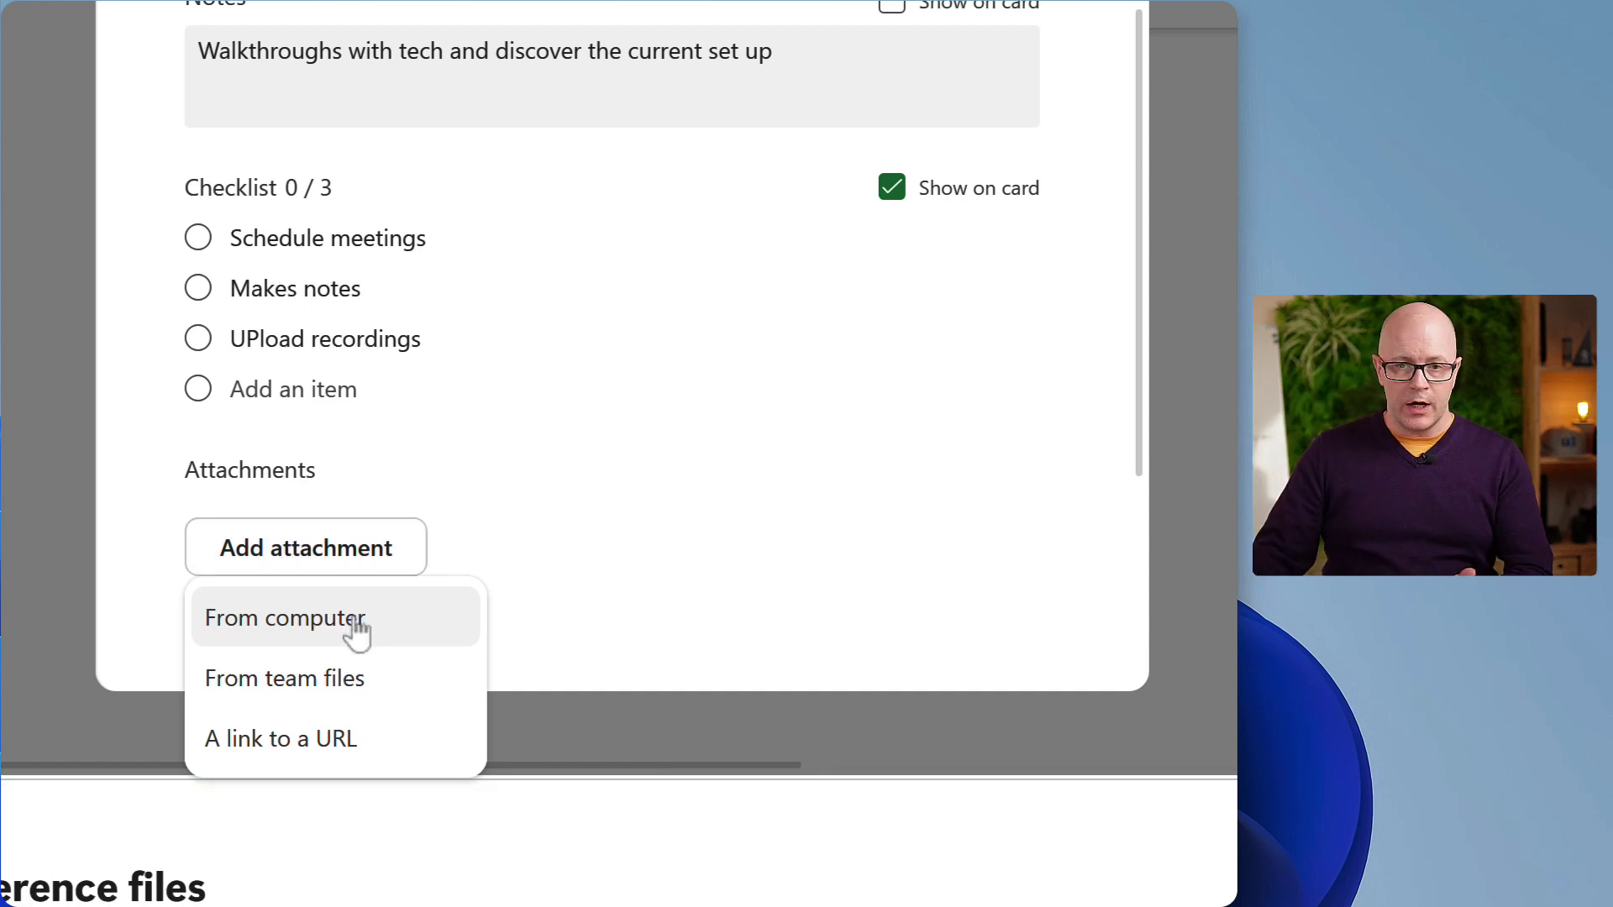
click(374, 704)
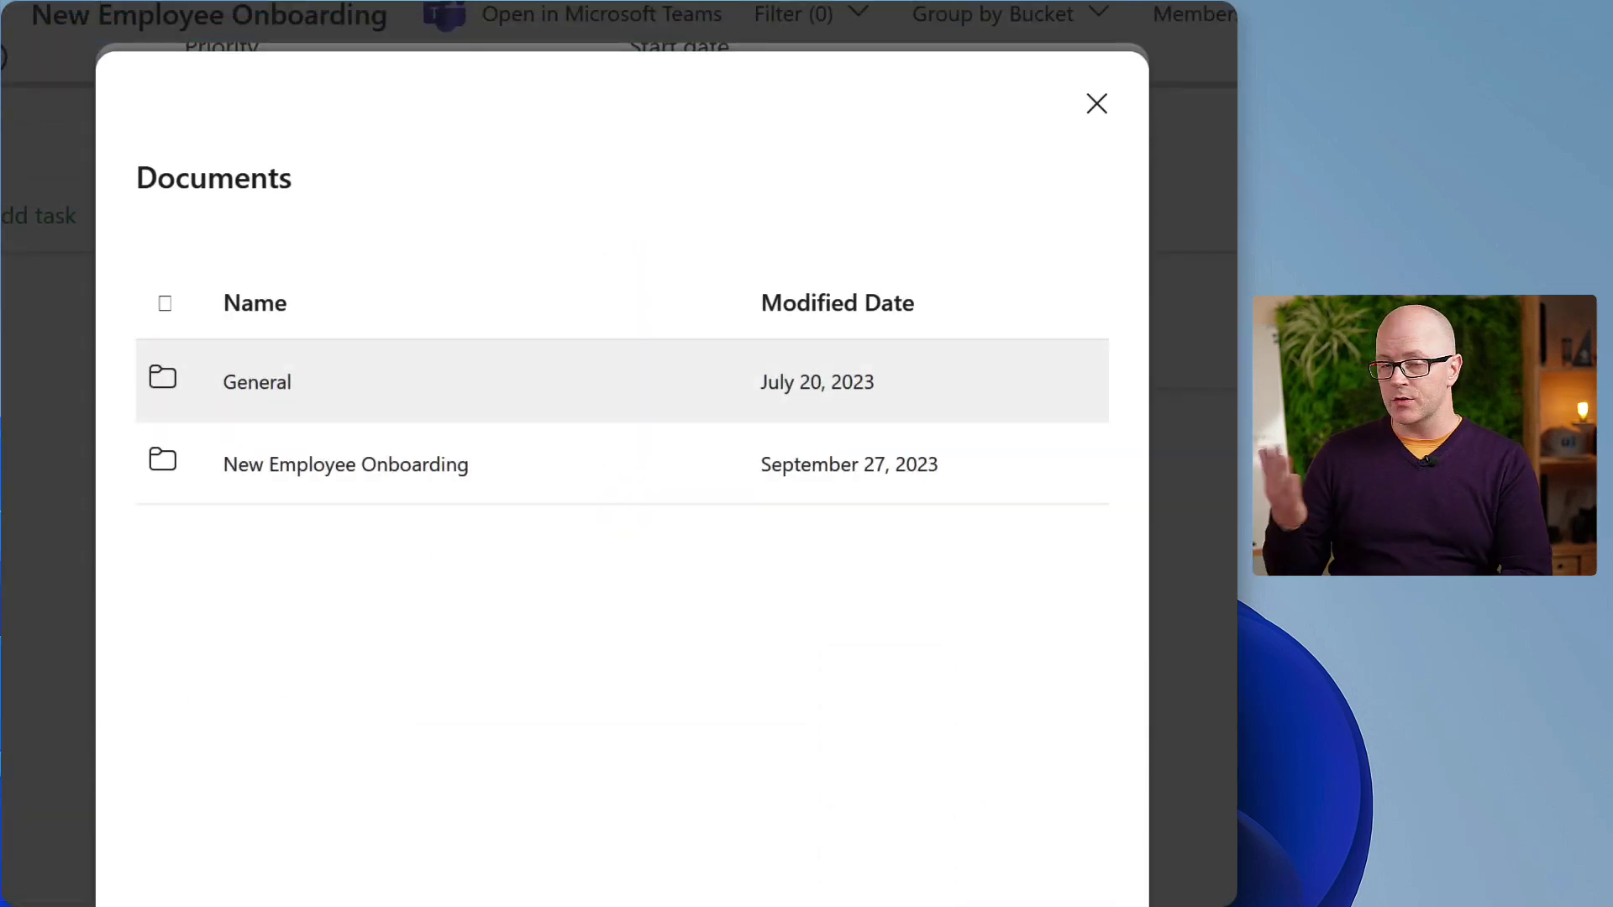
click(375, 473)
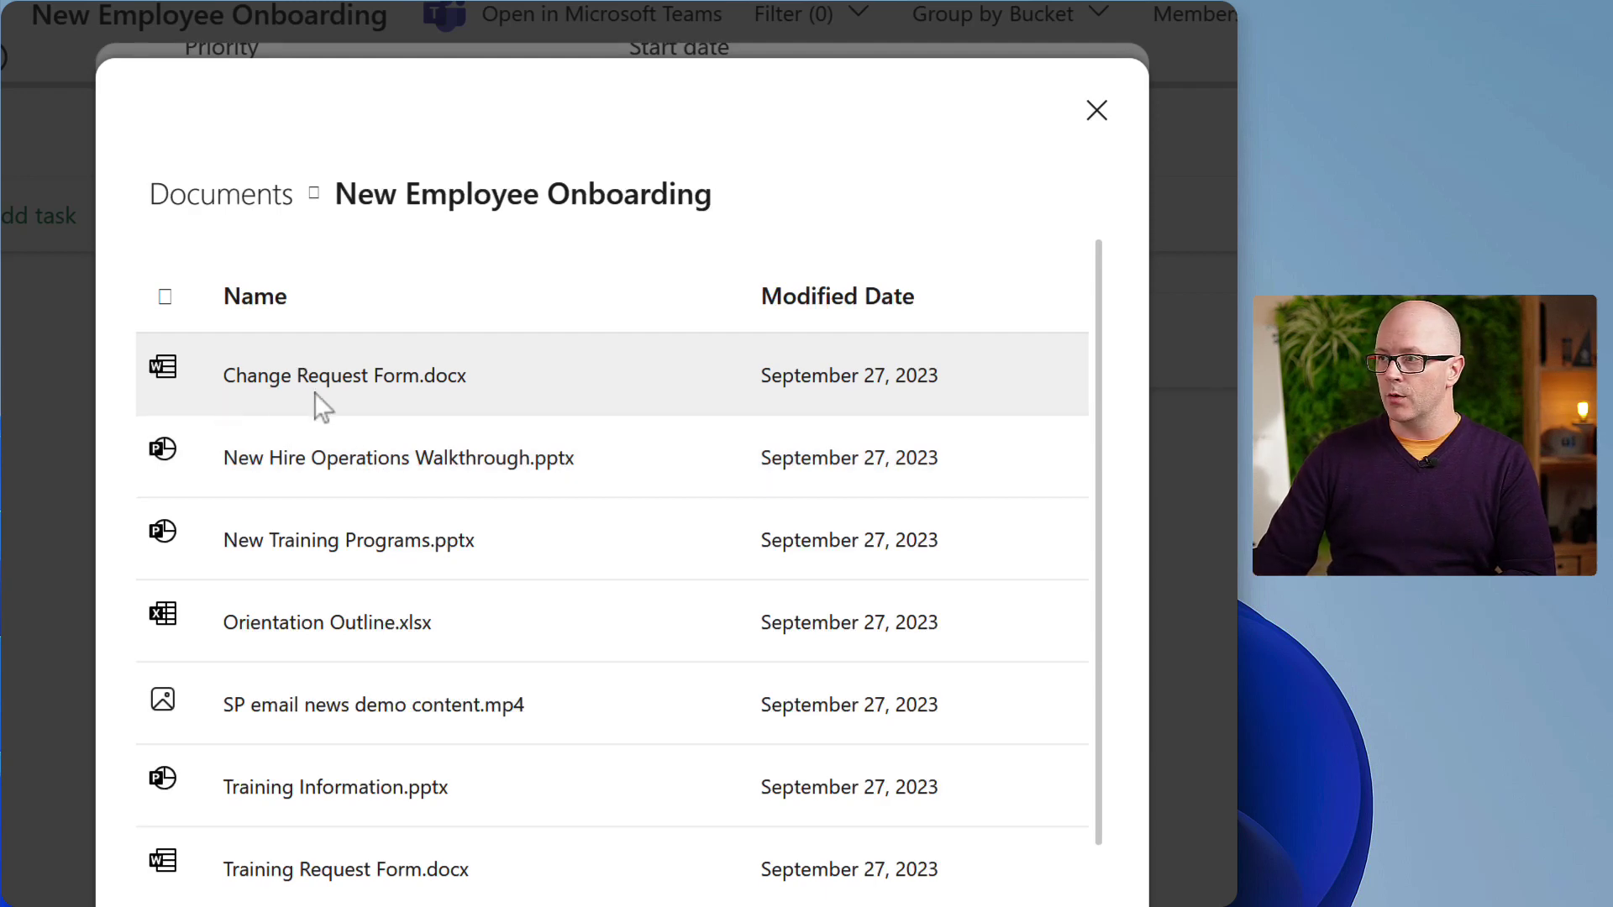
scroll(403, 471, down, 3)
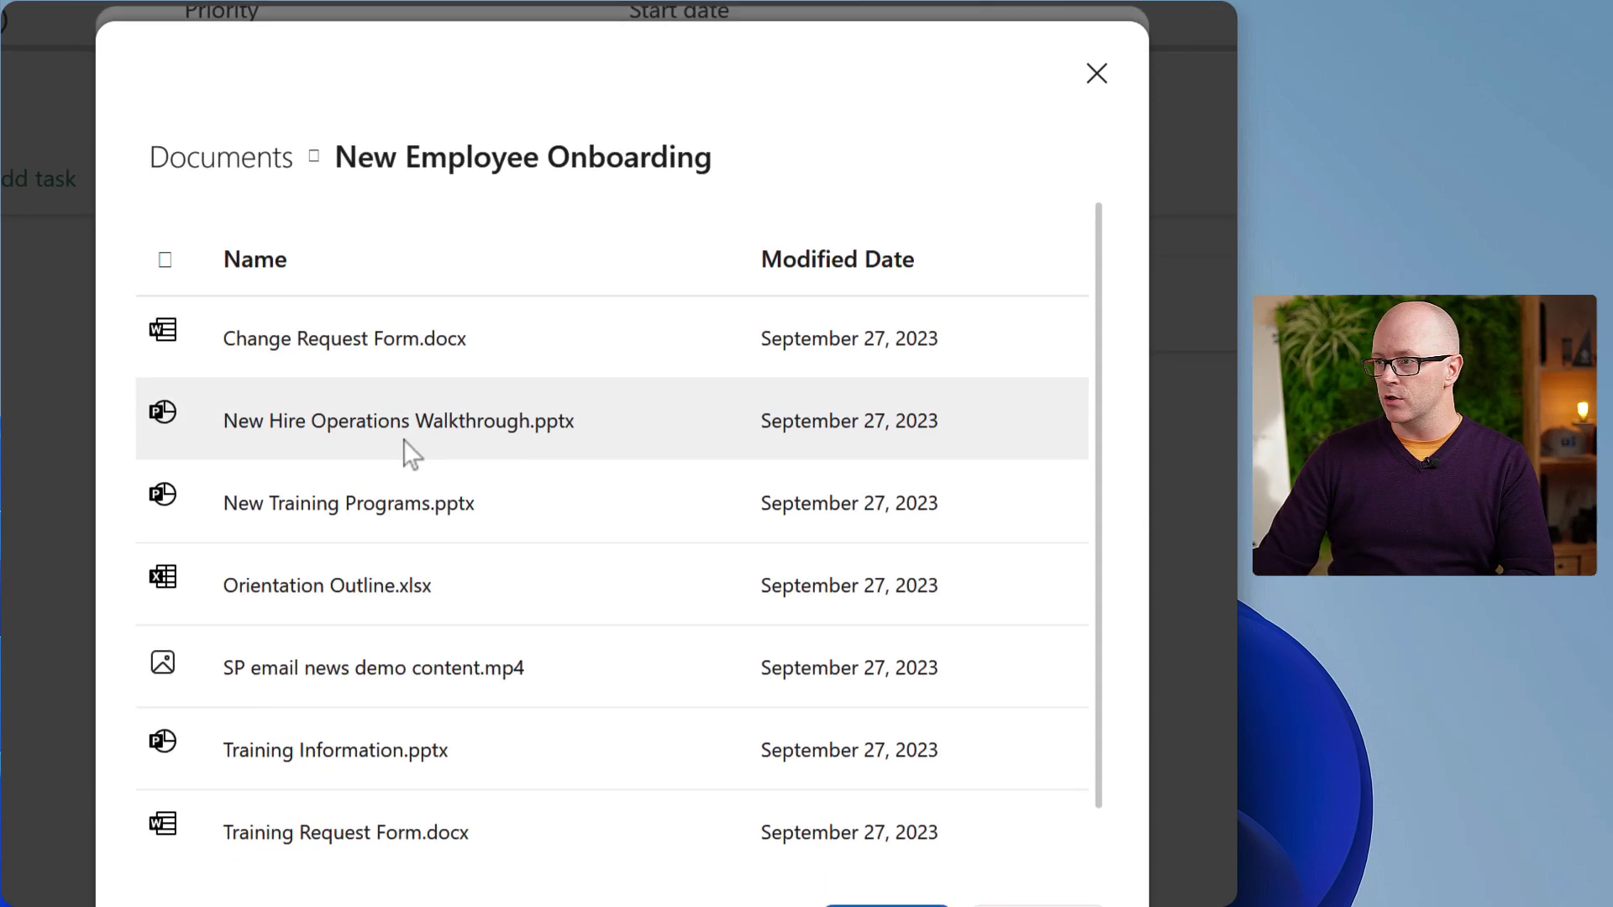
click(889, 765)
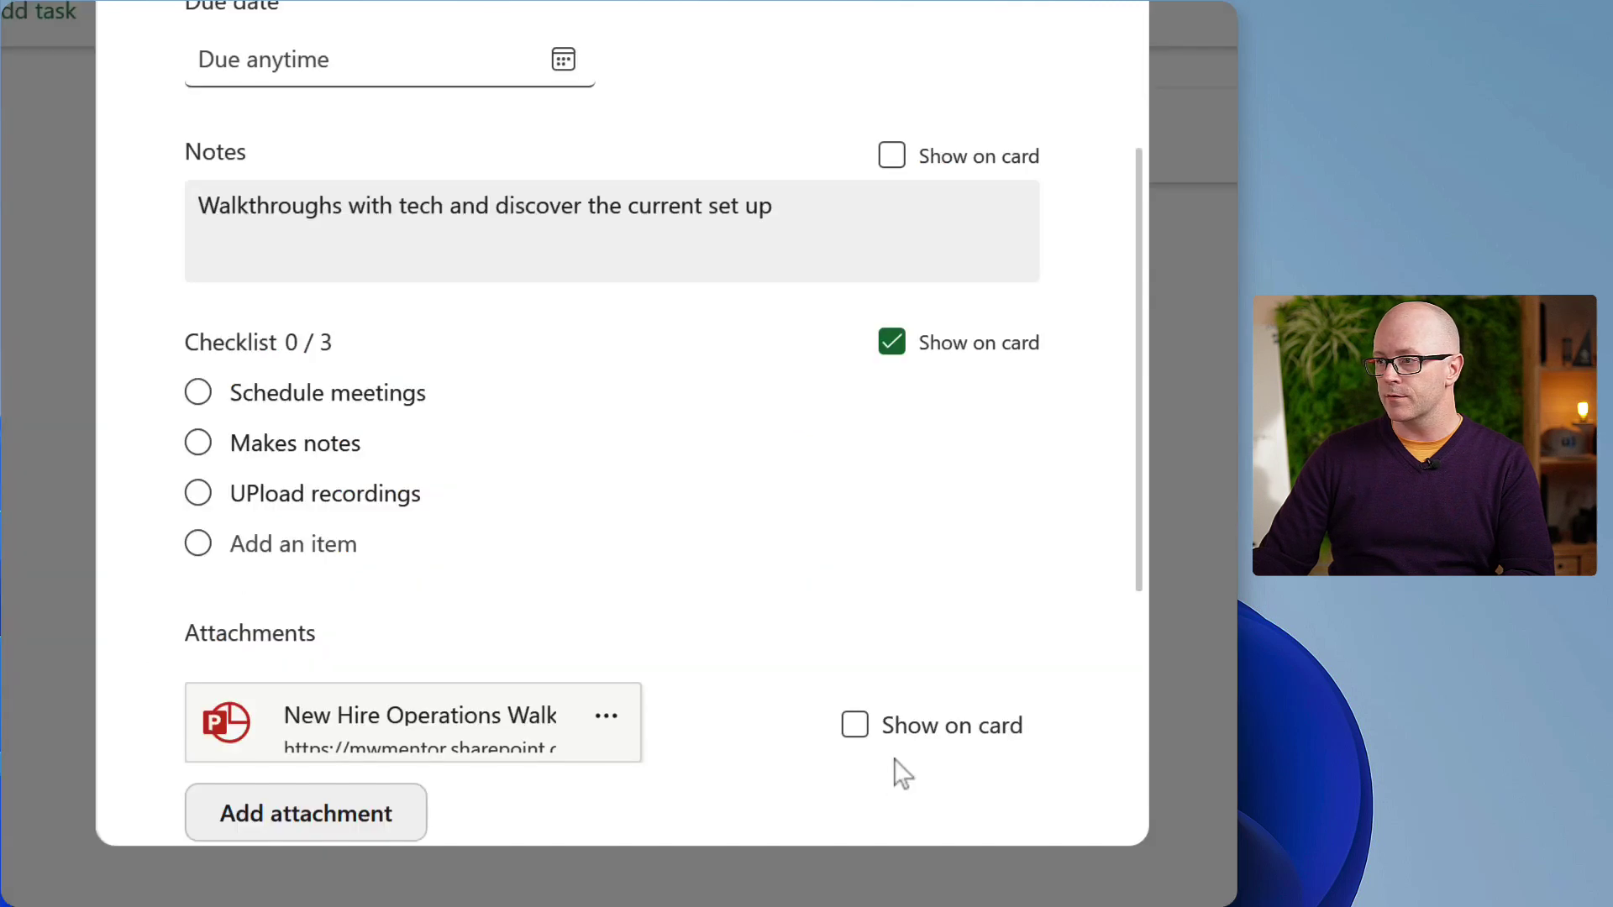
Show the attachment on the task card and view the task's comments section.
scroll(781, 584, down, 2)
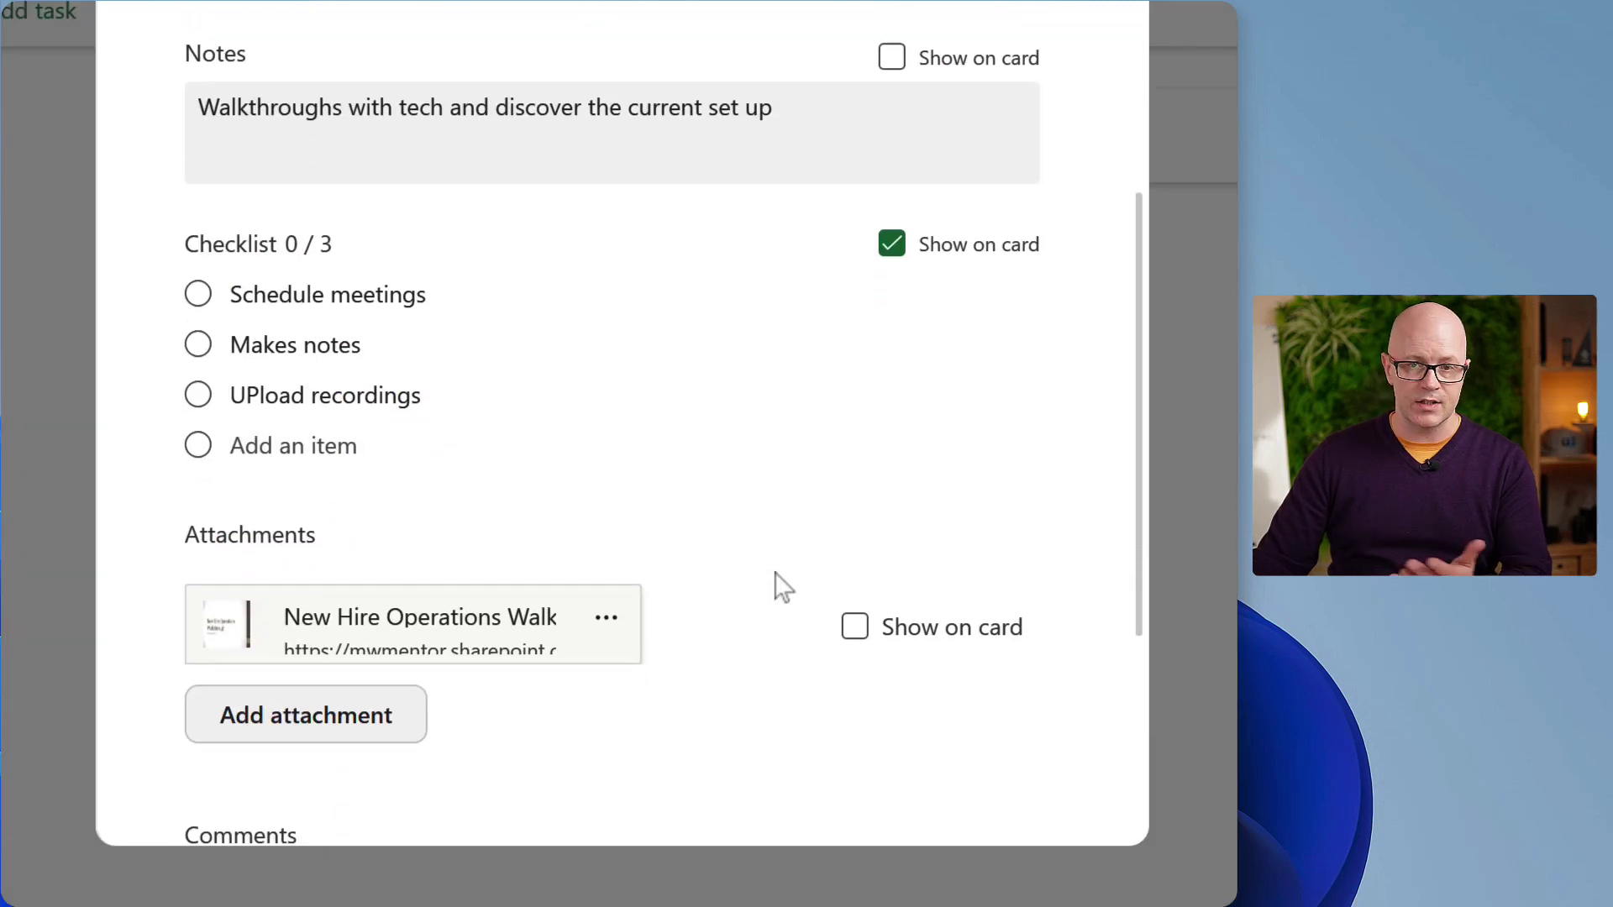
scroll(767, 556, down, 3)
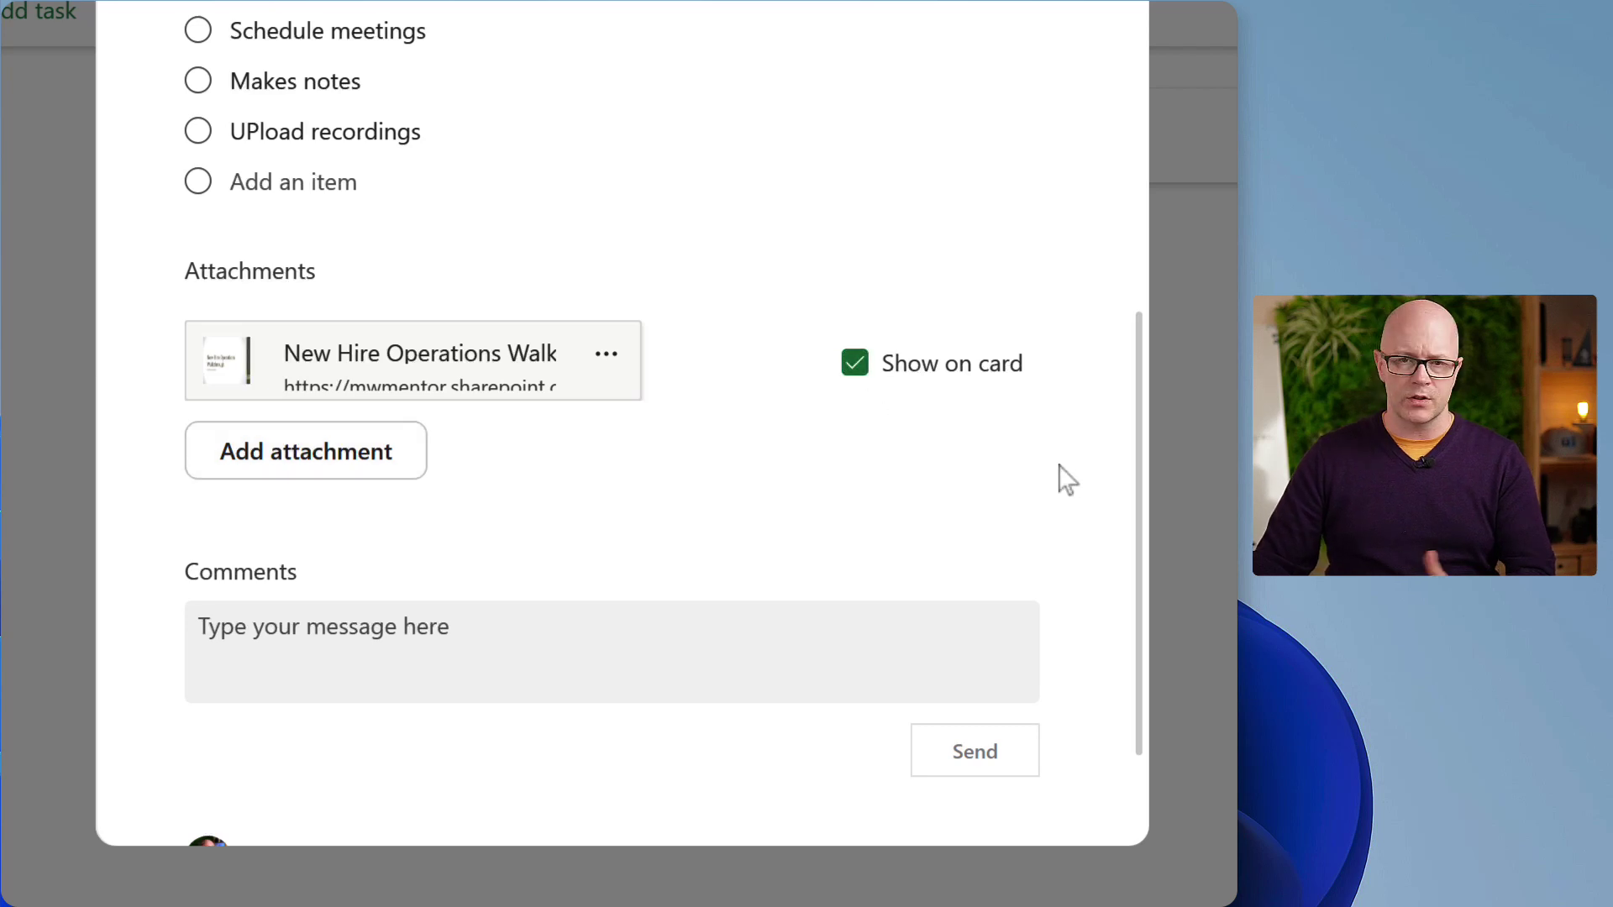
scroll(1072, 456, down, 1)
scroll(924, 460, down, 2)
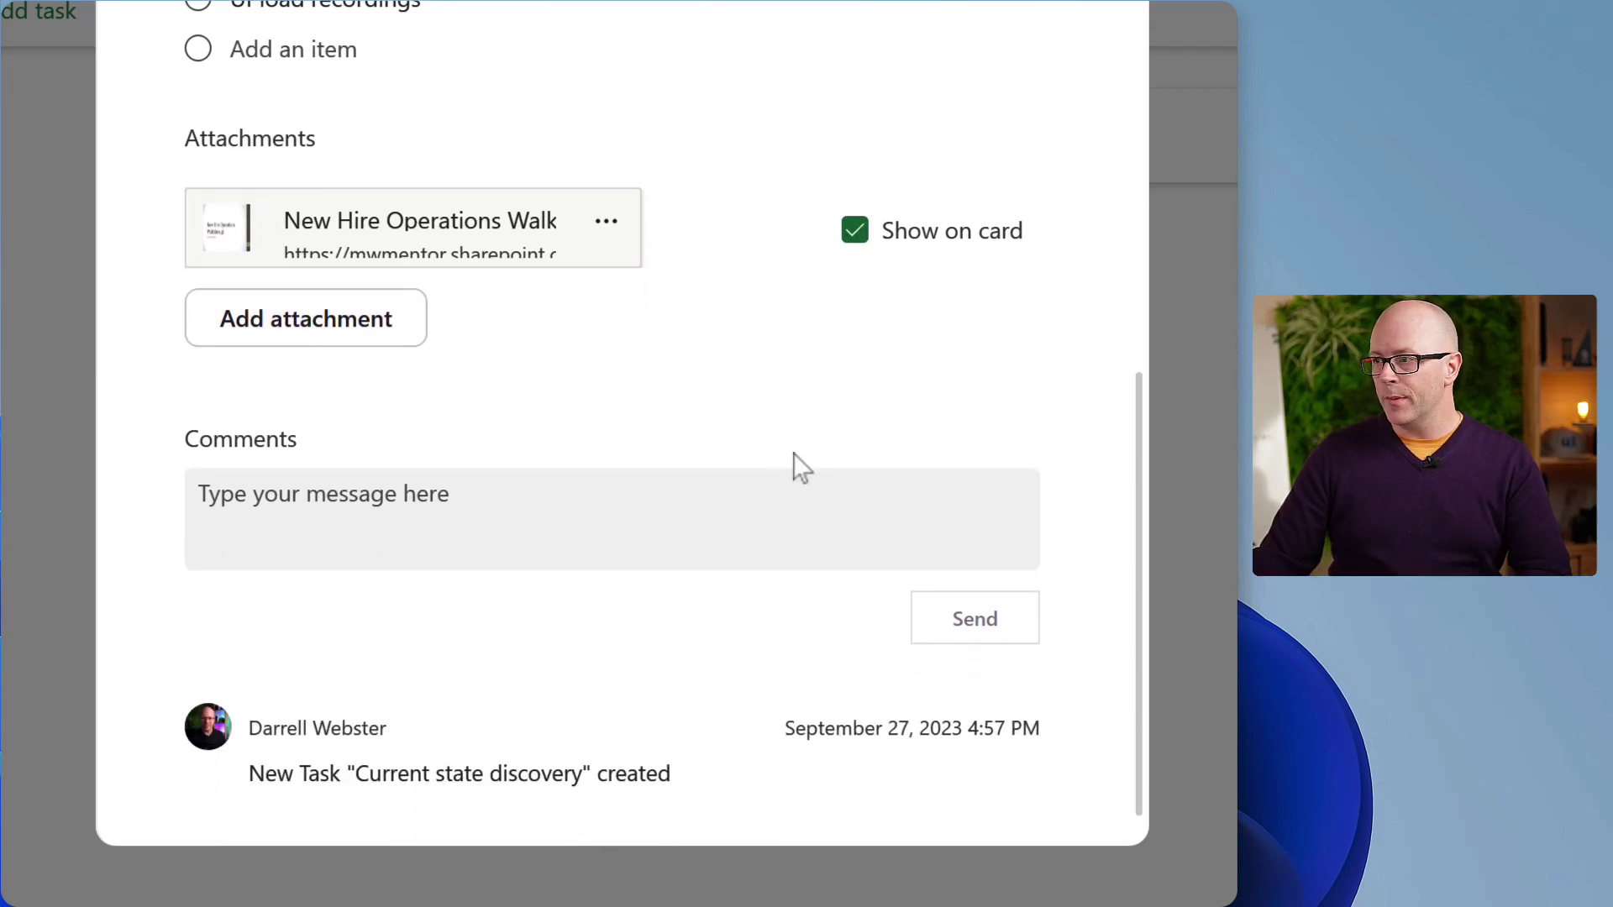
scroll(608, 528, down, 1)
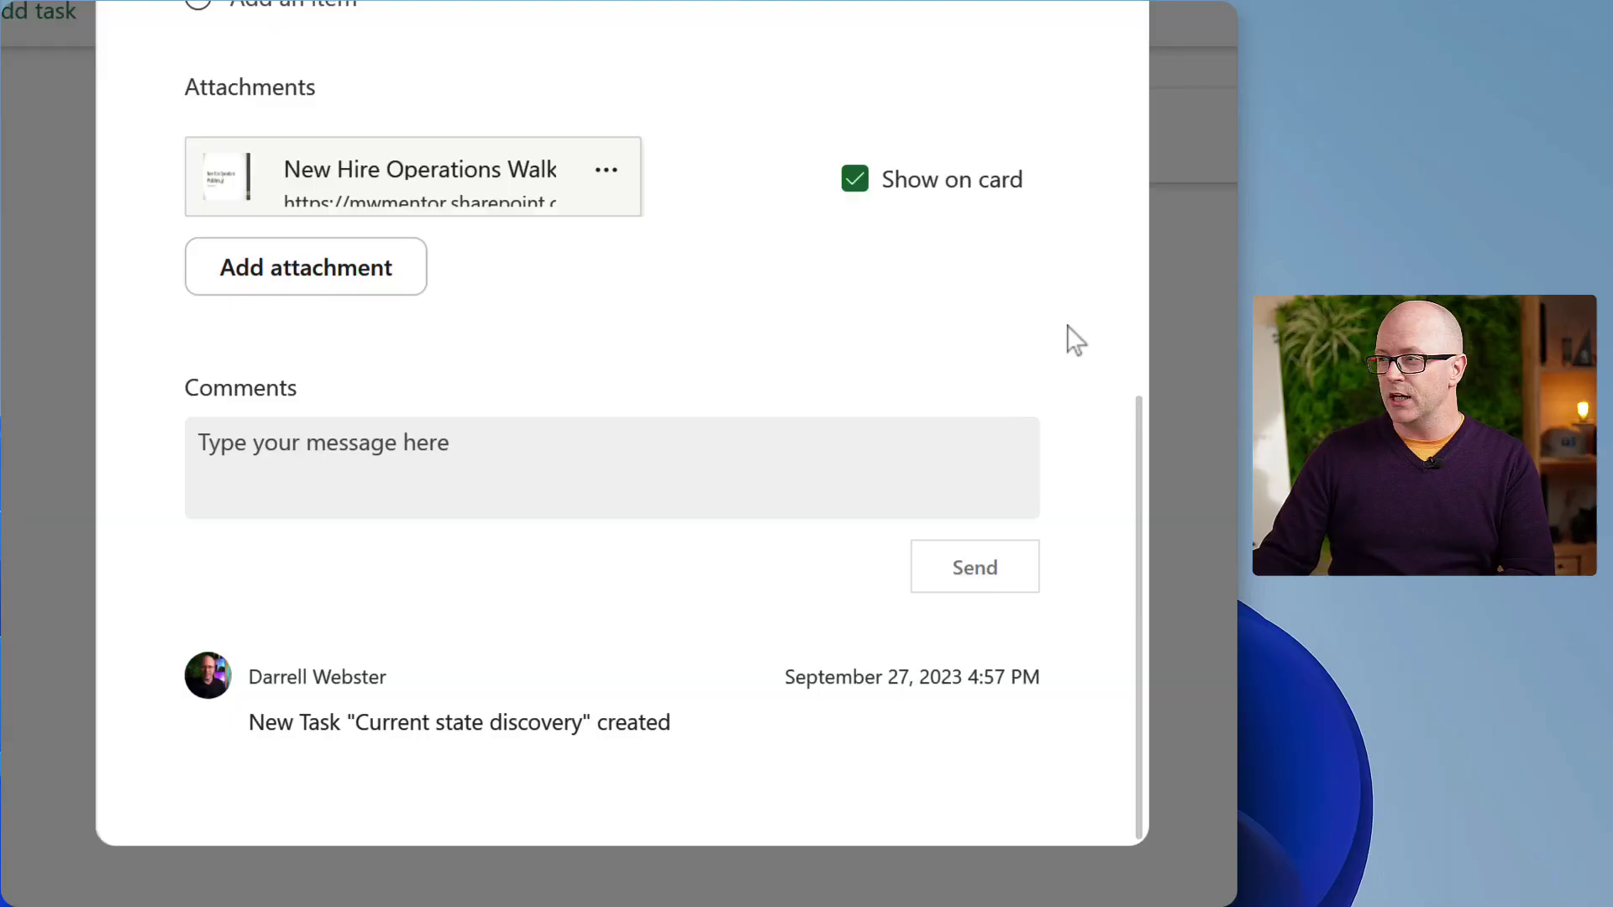
Review the additional actions available for the "Current state discovery" task and close its details.
scroll(1061, 336, up, 5)
scroll(1055, 331, down, 1)
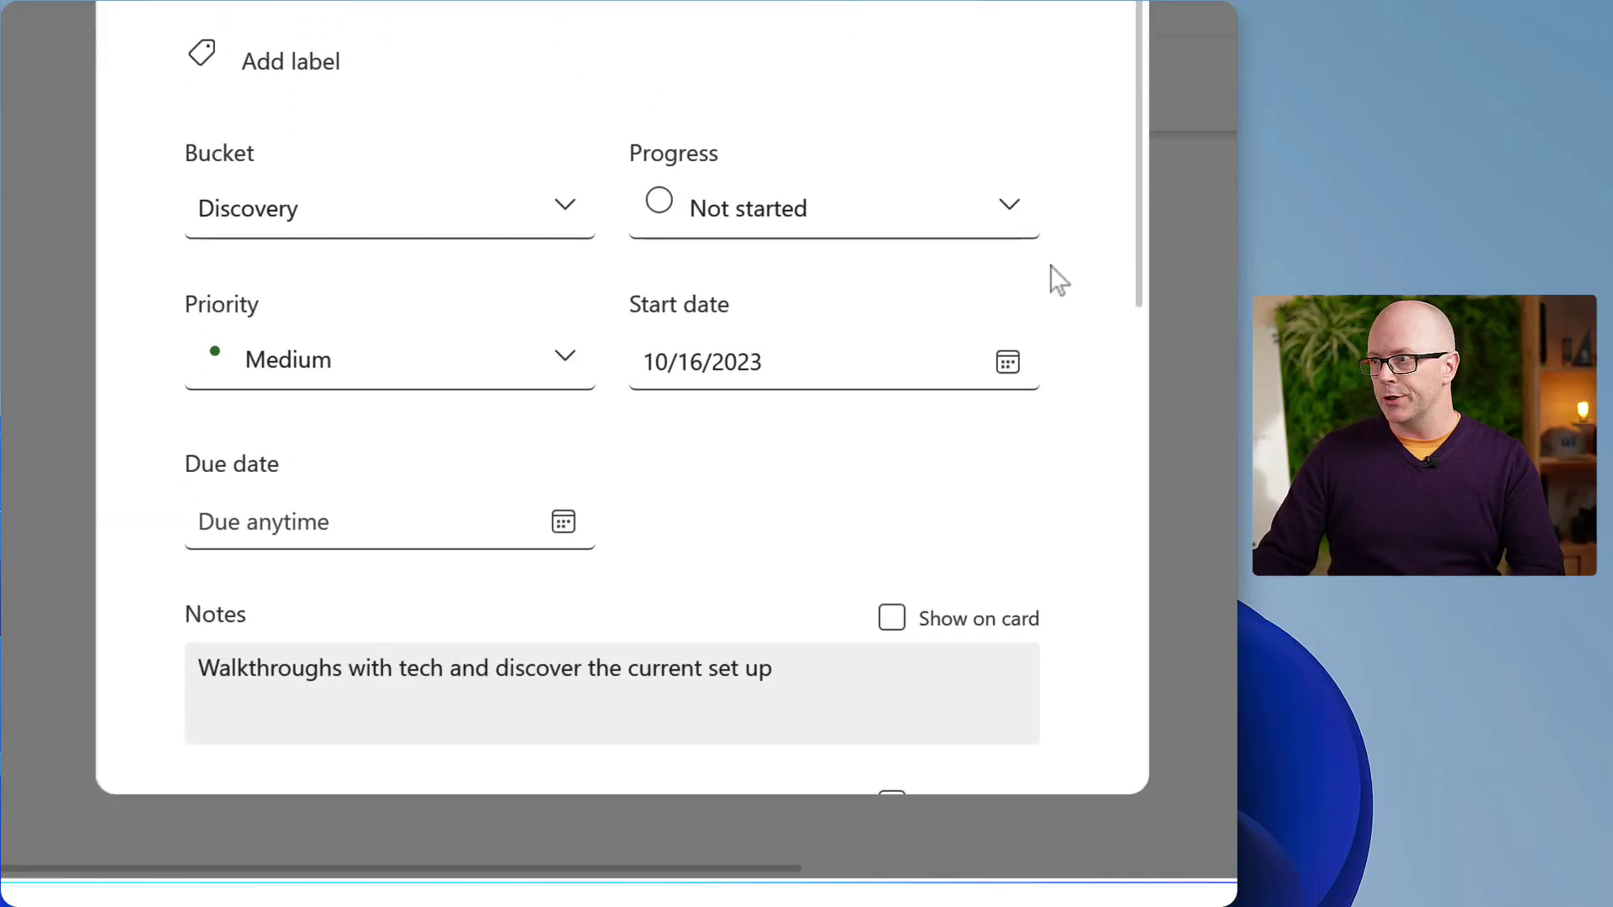
scroll(1050, 277, up, 2)
scroll(1027, 187, up, 4)
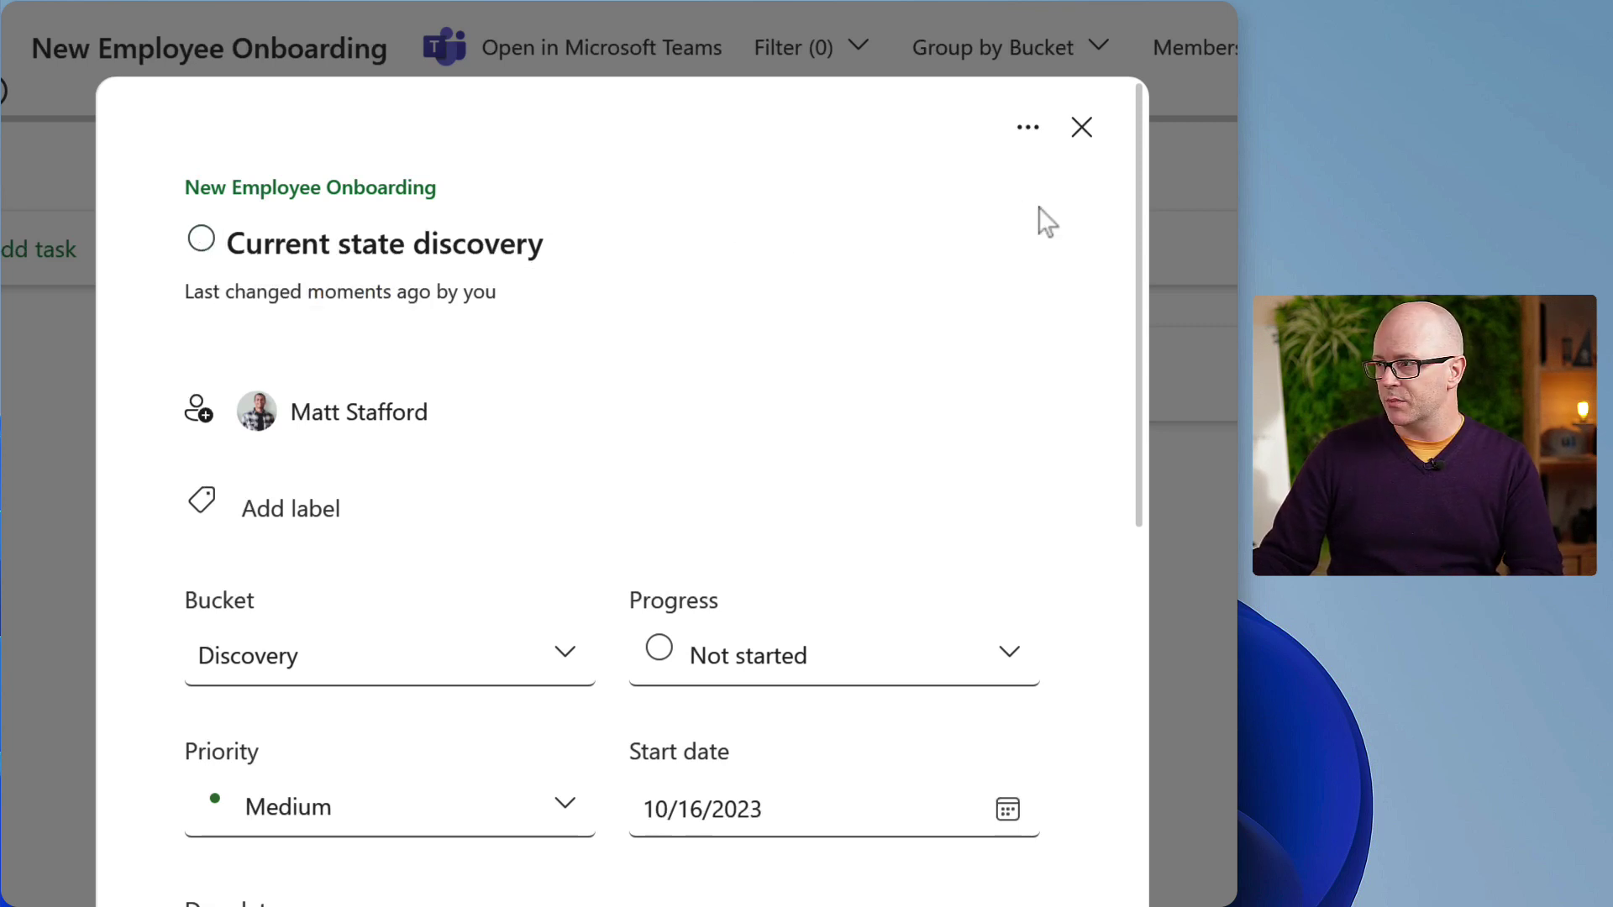
click(1023, 129)
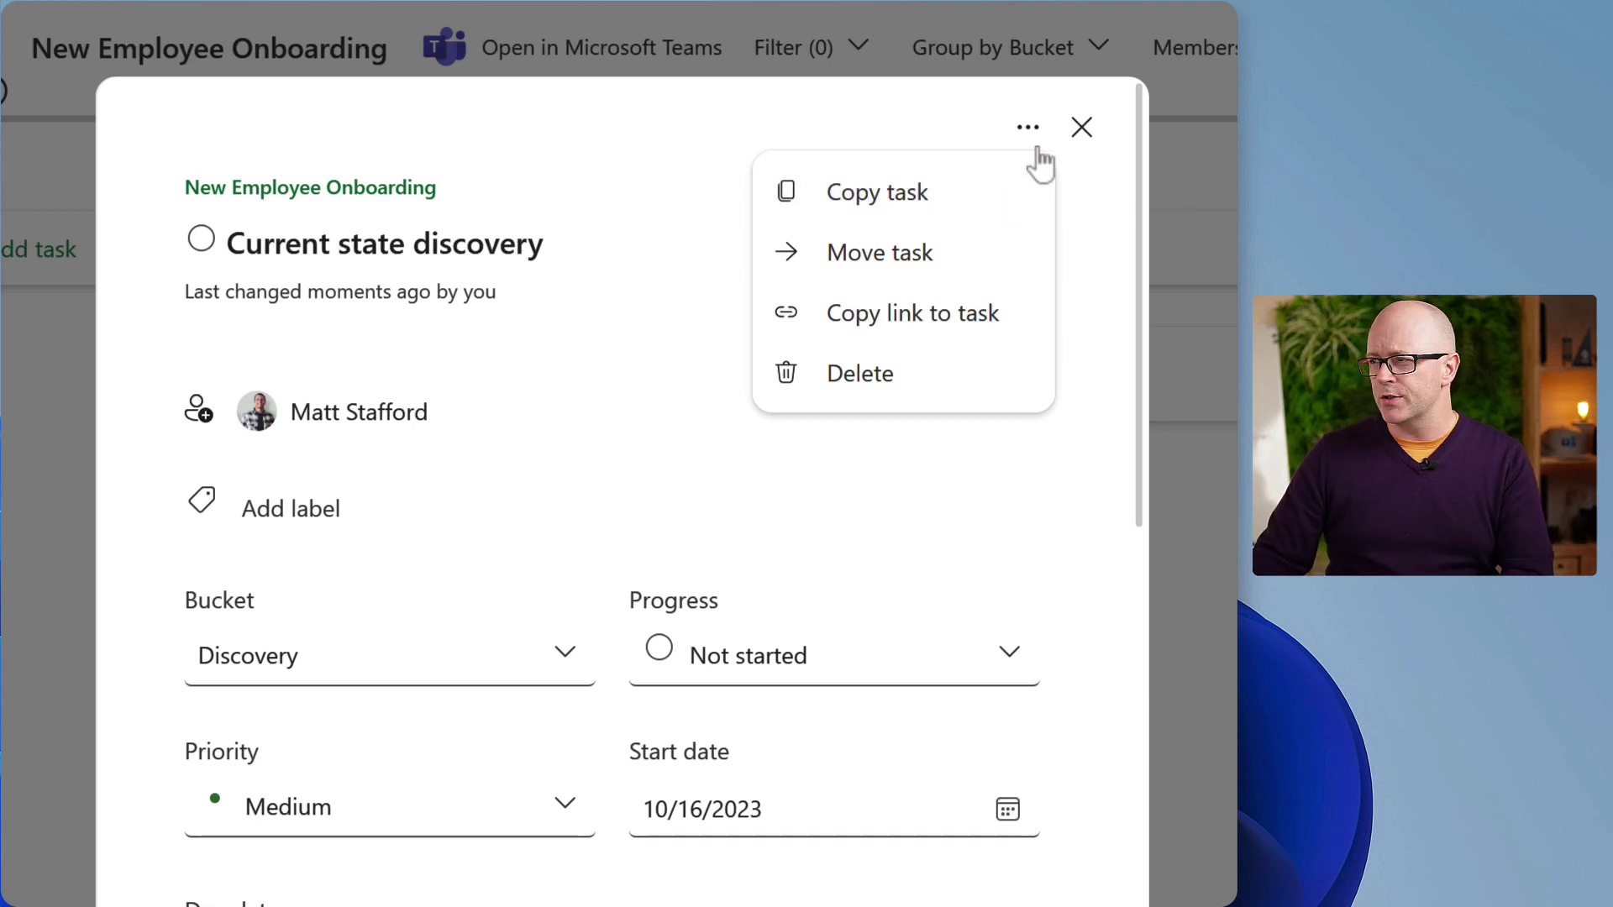
click(1069, 136)
click(1072, 135)
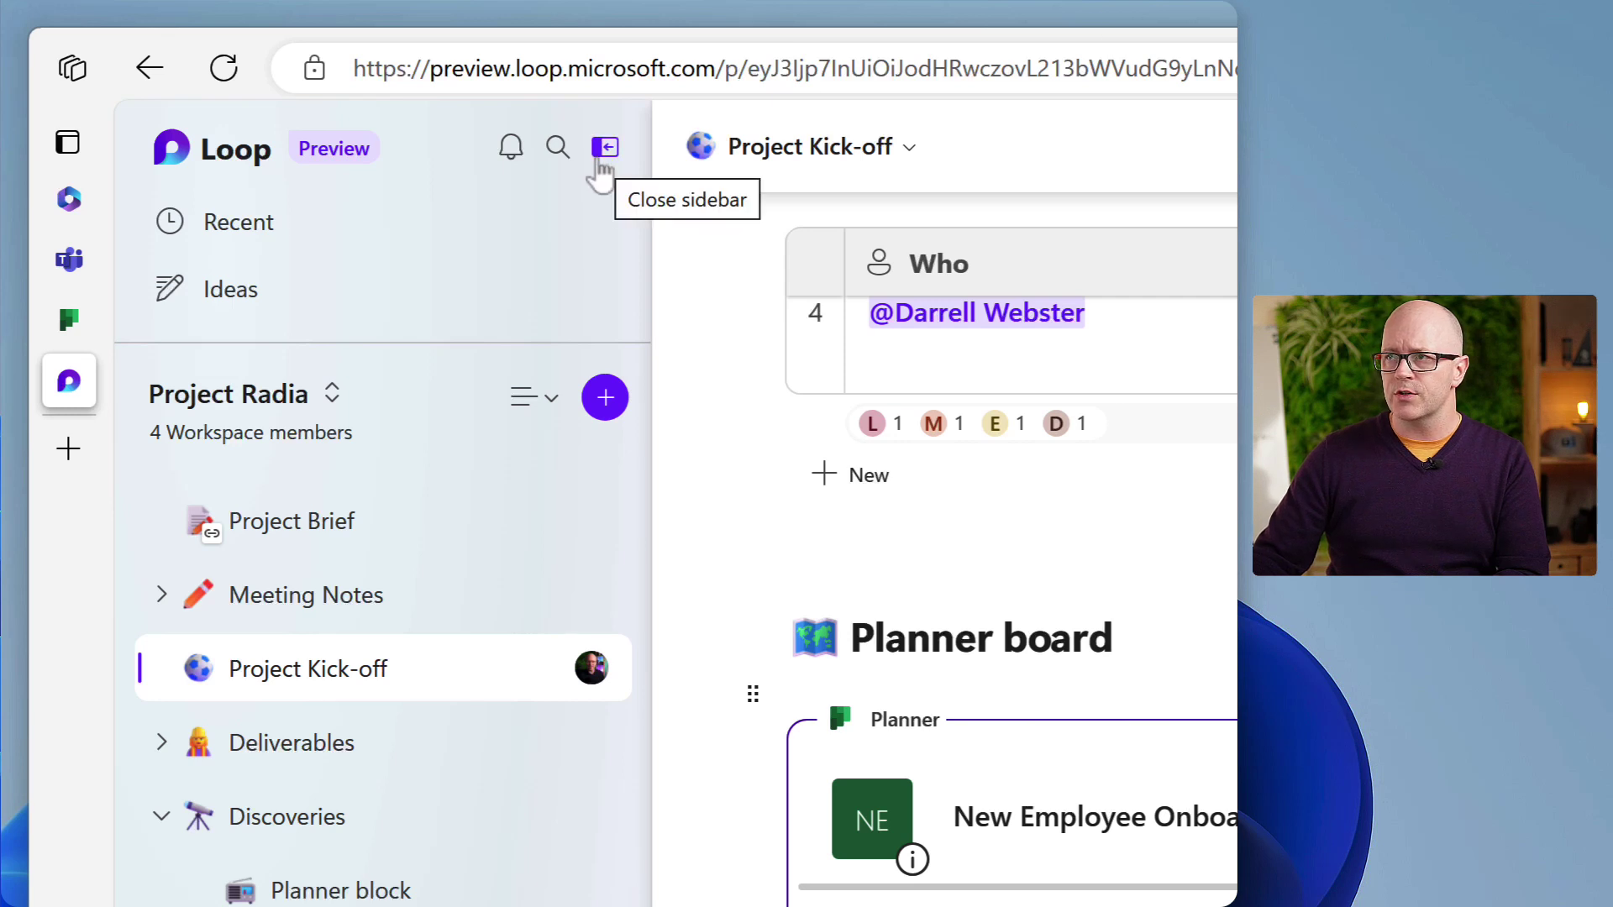
Hide the Loop sidebar and bring the whole embedded Planner board into view.
click(600, 158)
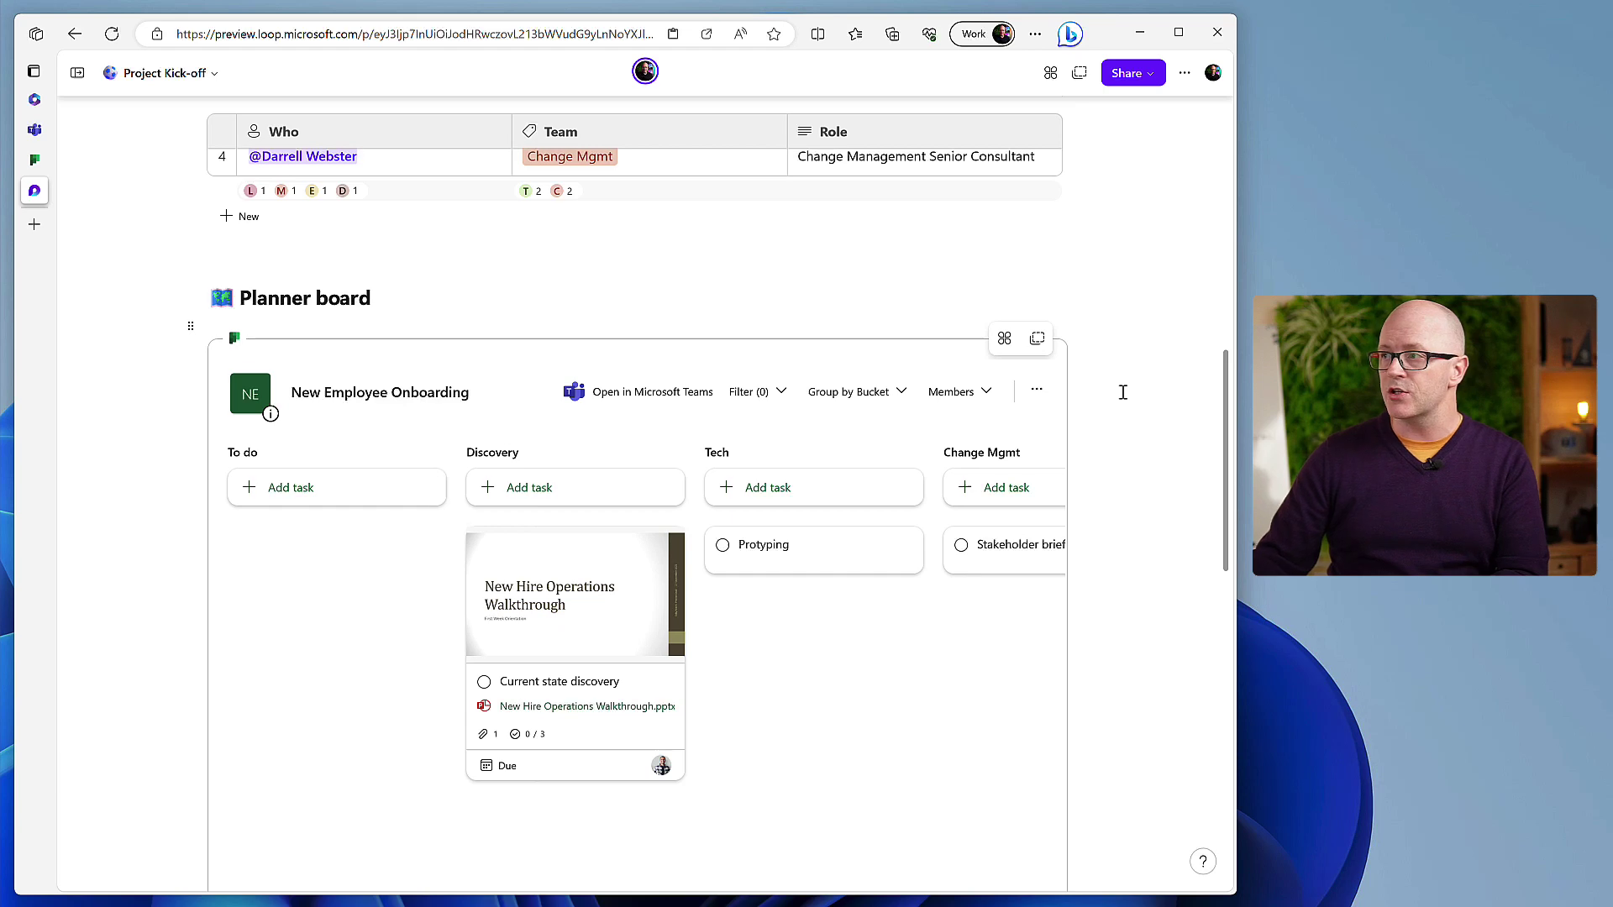
scroll(1123, 392, down, 1)
scroll(1123, 387, down, 1)
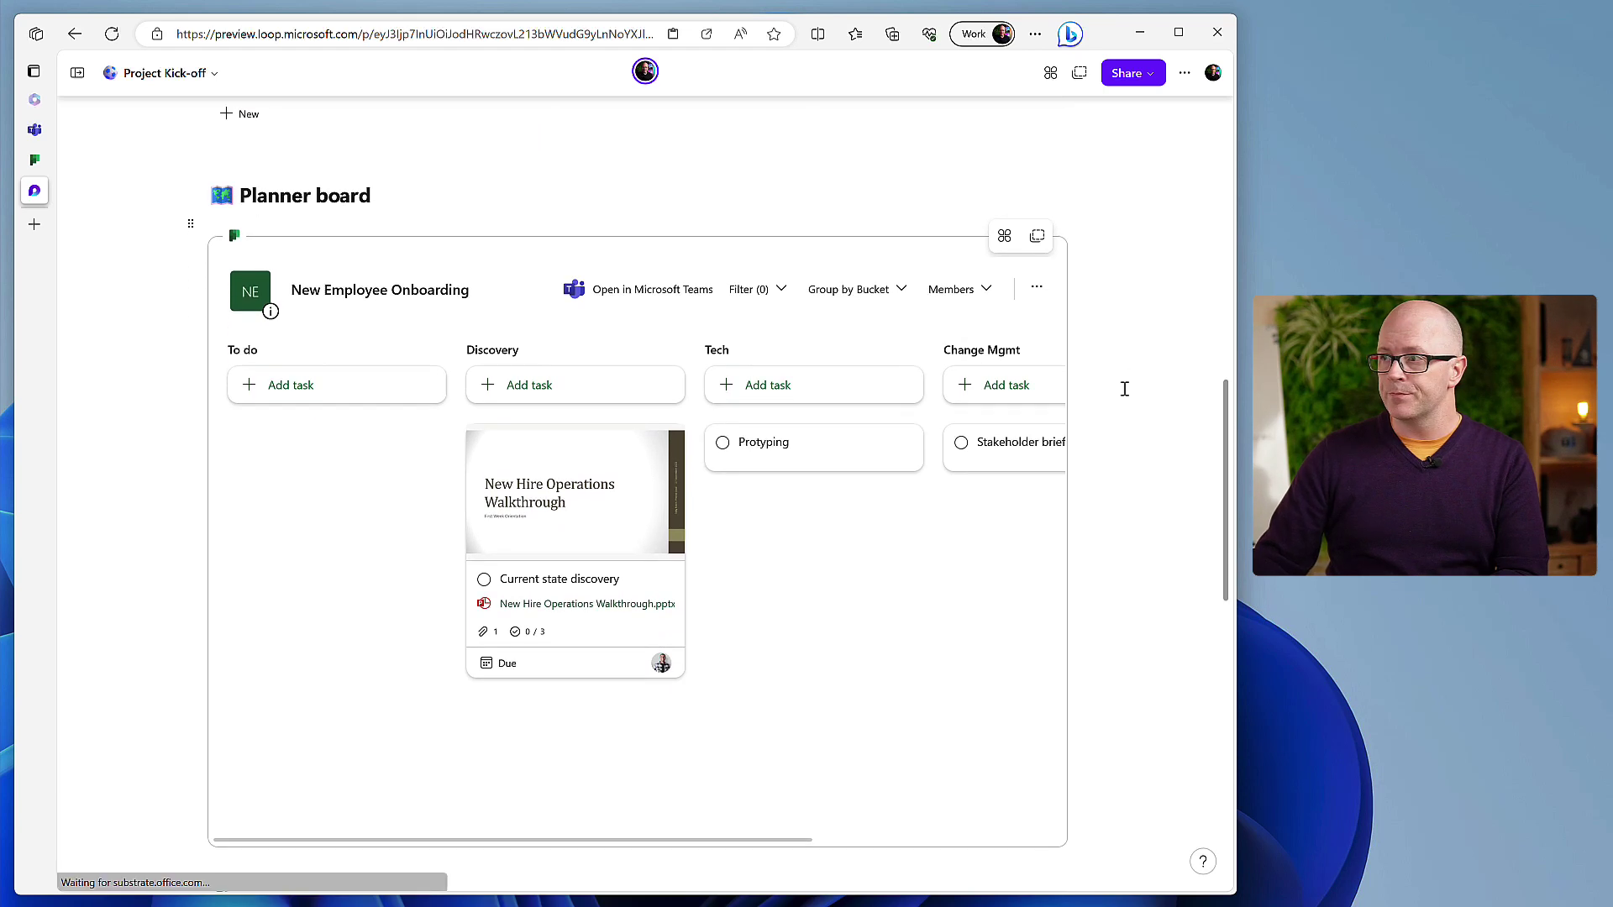
scroll(967, 592, down, 1)
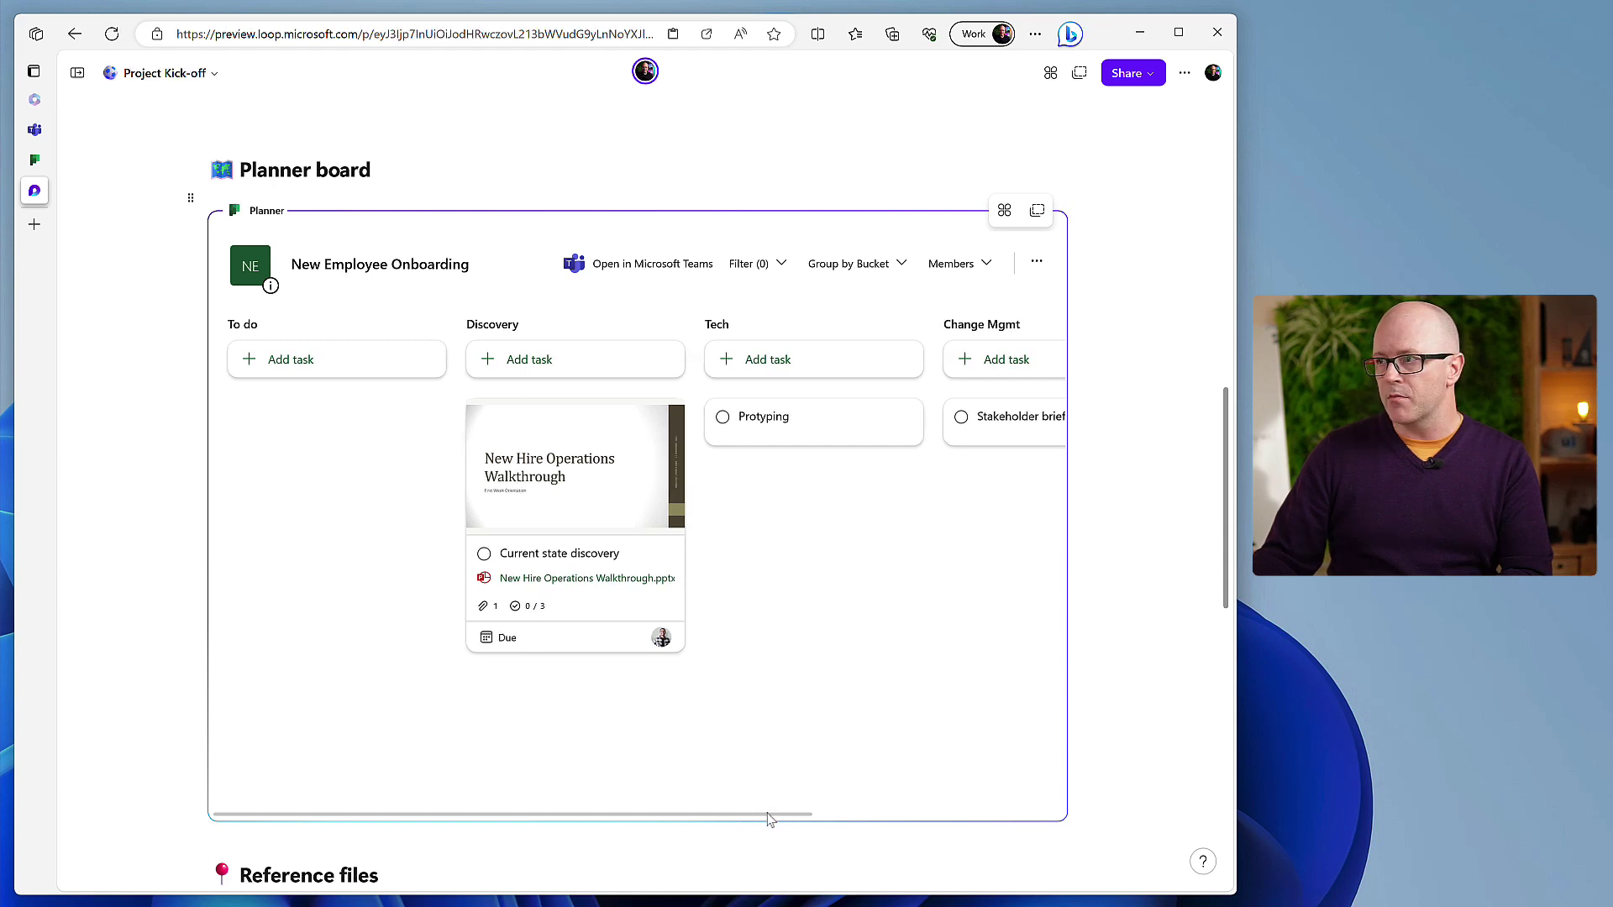
drag(770, 819, 672, 807)
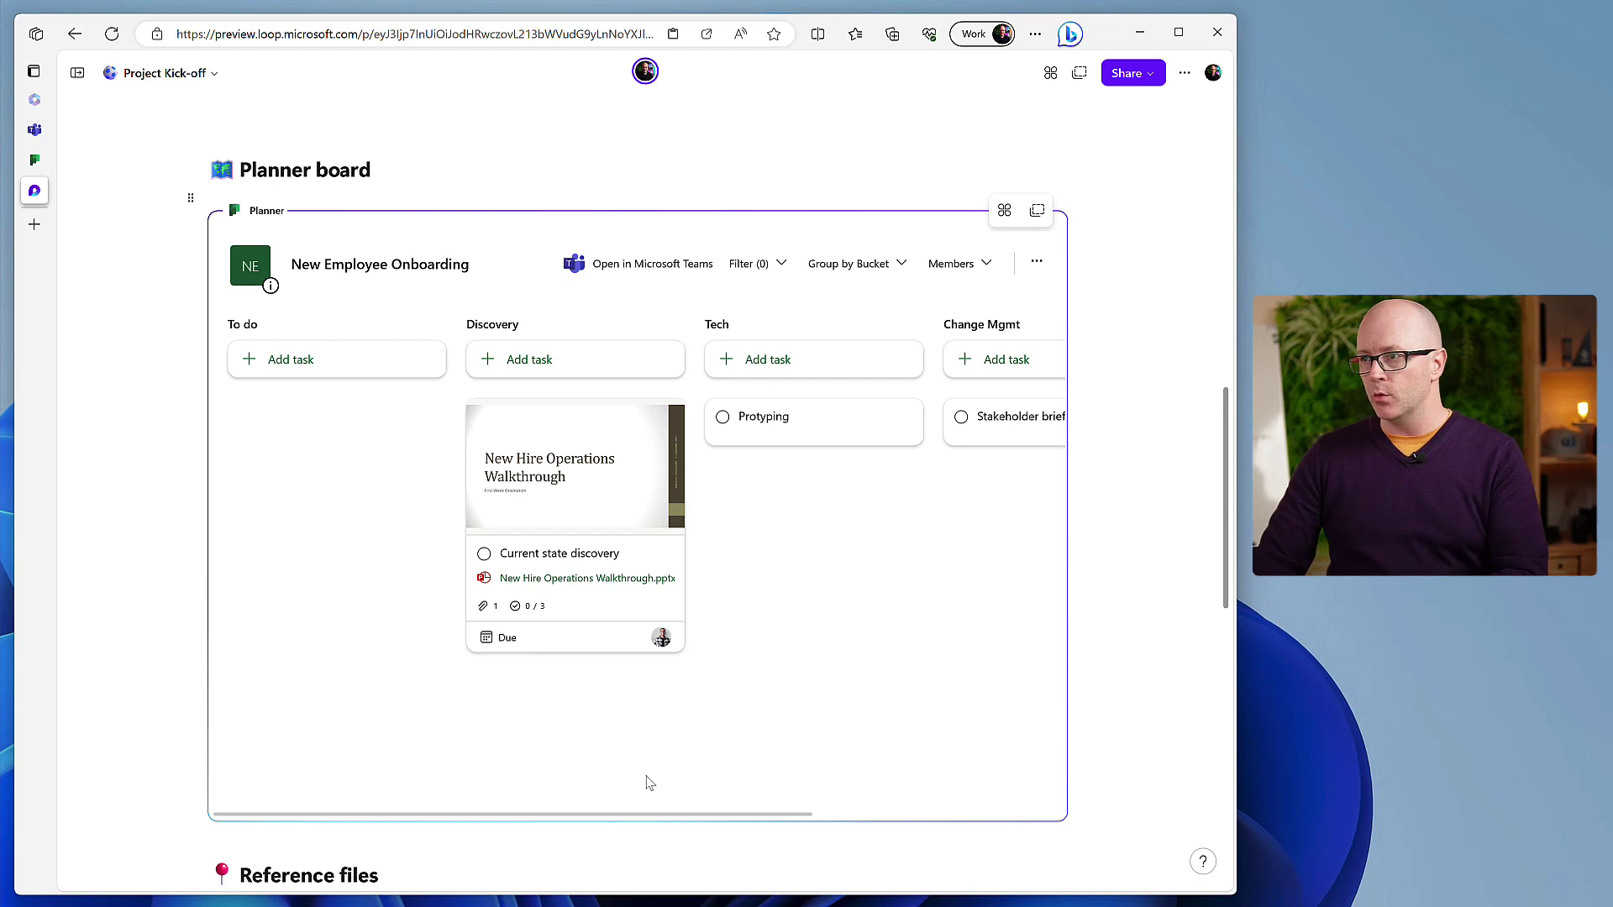
Open the New Employee Onboarding plan in the Microsoft Teams web app instead of the desktop app, and display it in Board view.
click(617, 277)
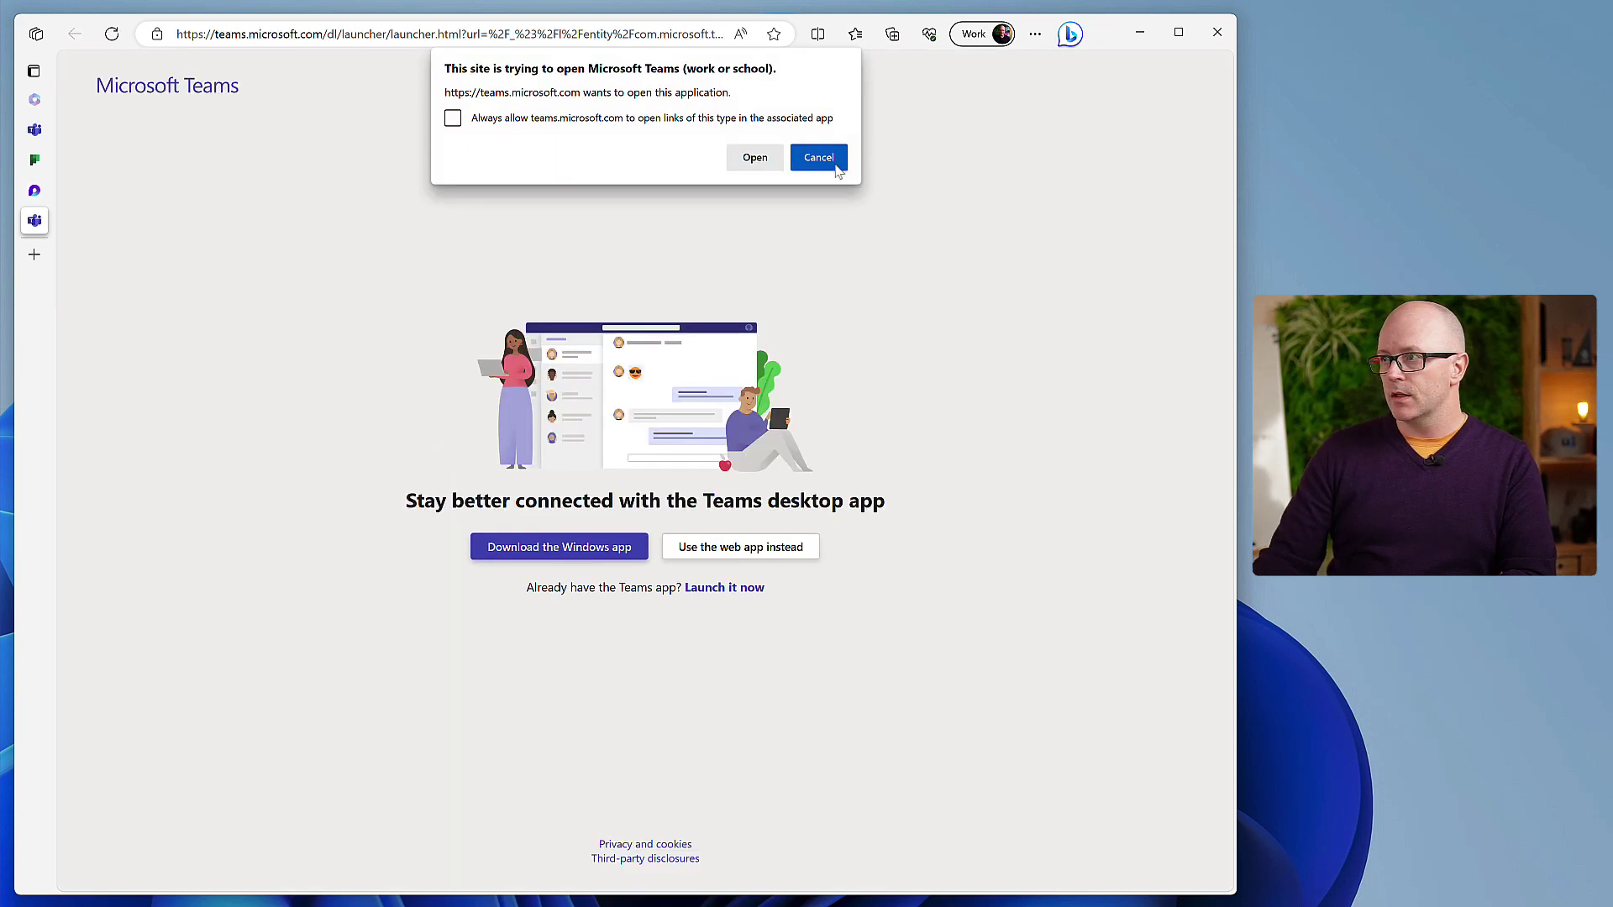
click(827, 163)
click(733, 553)
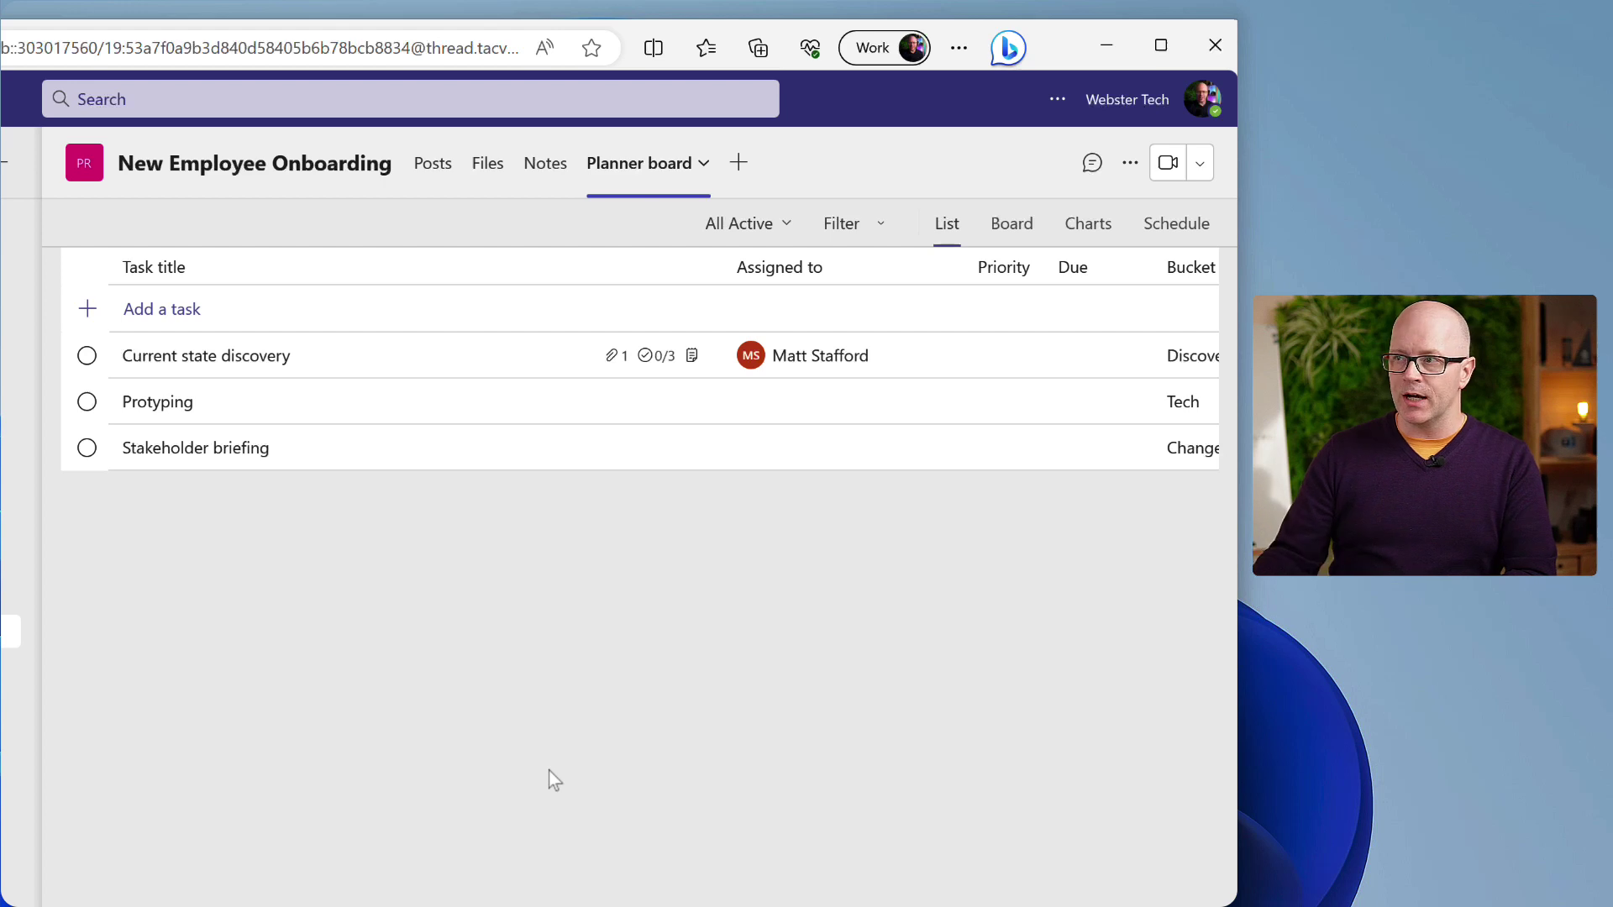
click(704, 164)
click(706, 172)
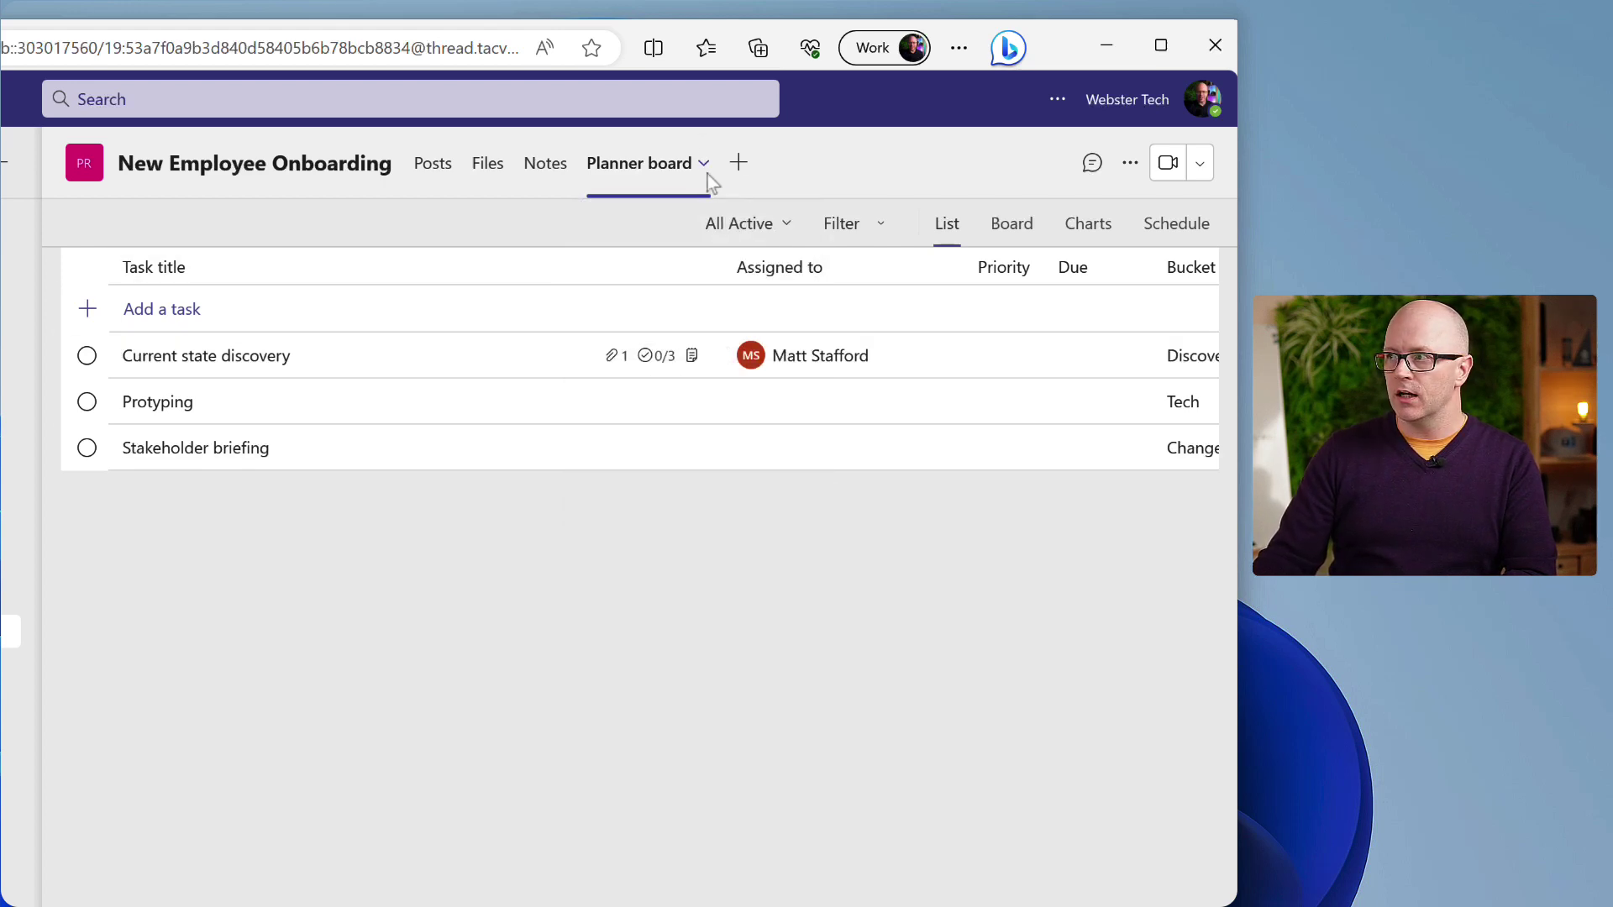
click(1004, 240)
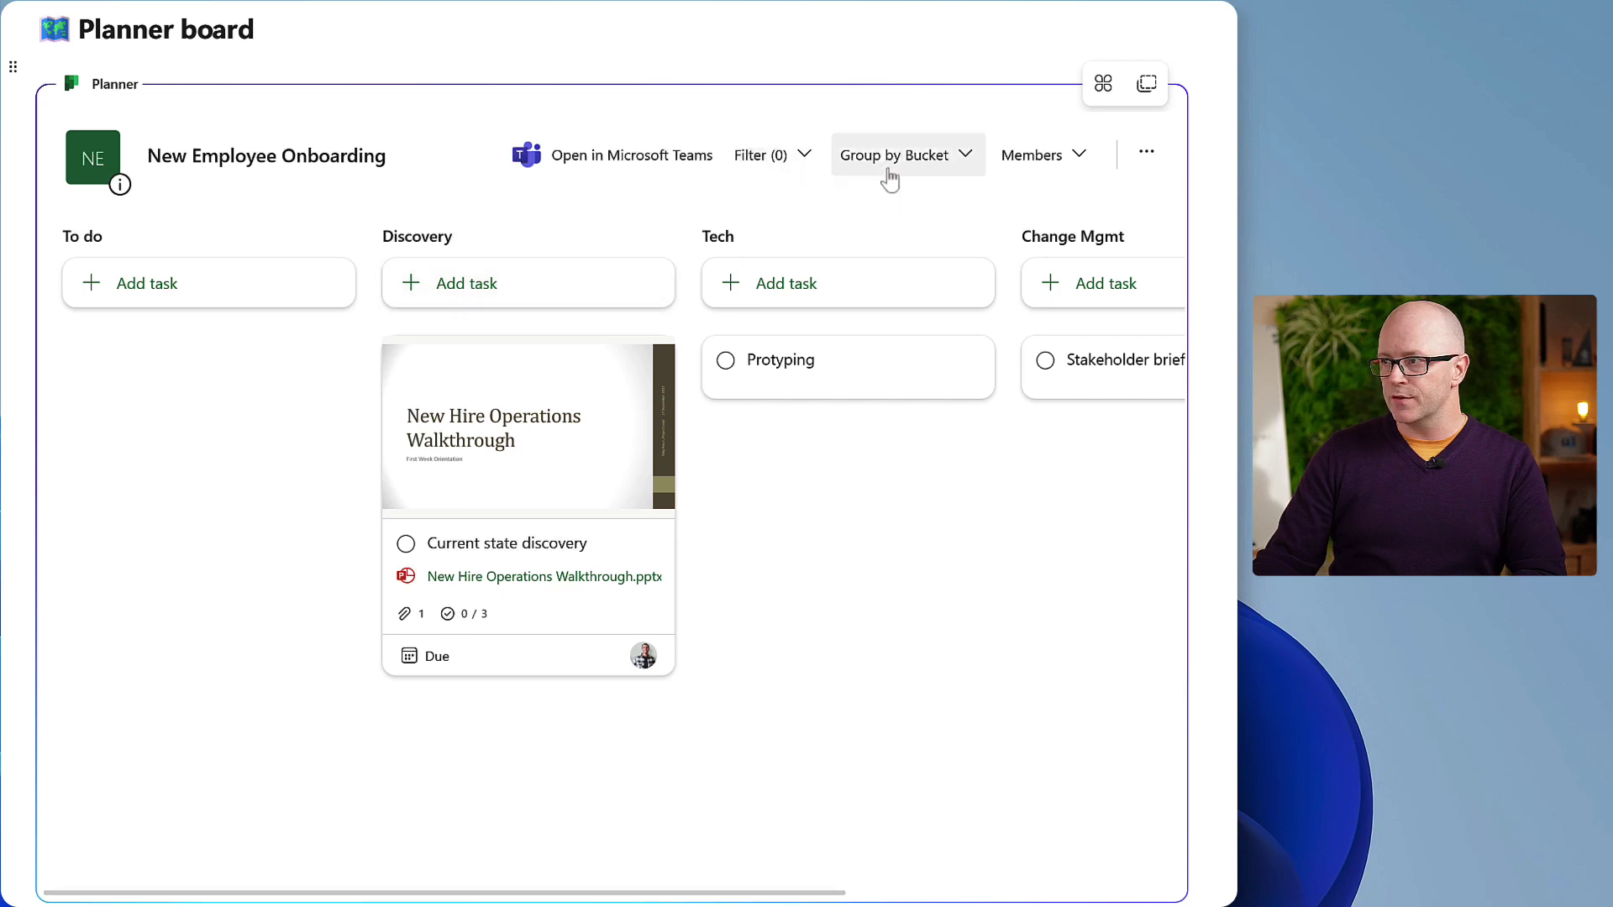
Back in Loop, review the plan's grouping options without changing them, and add the first suggested match for the new member's name to the plan.
click(966, 164)
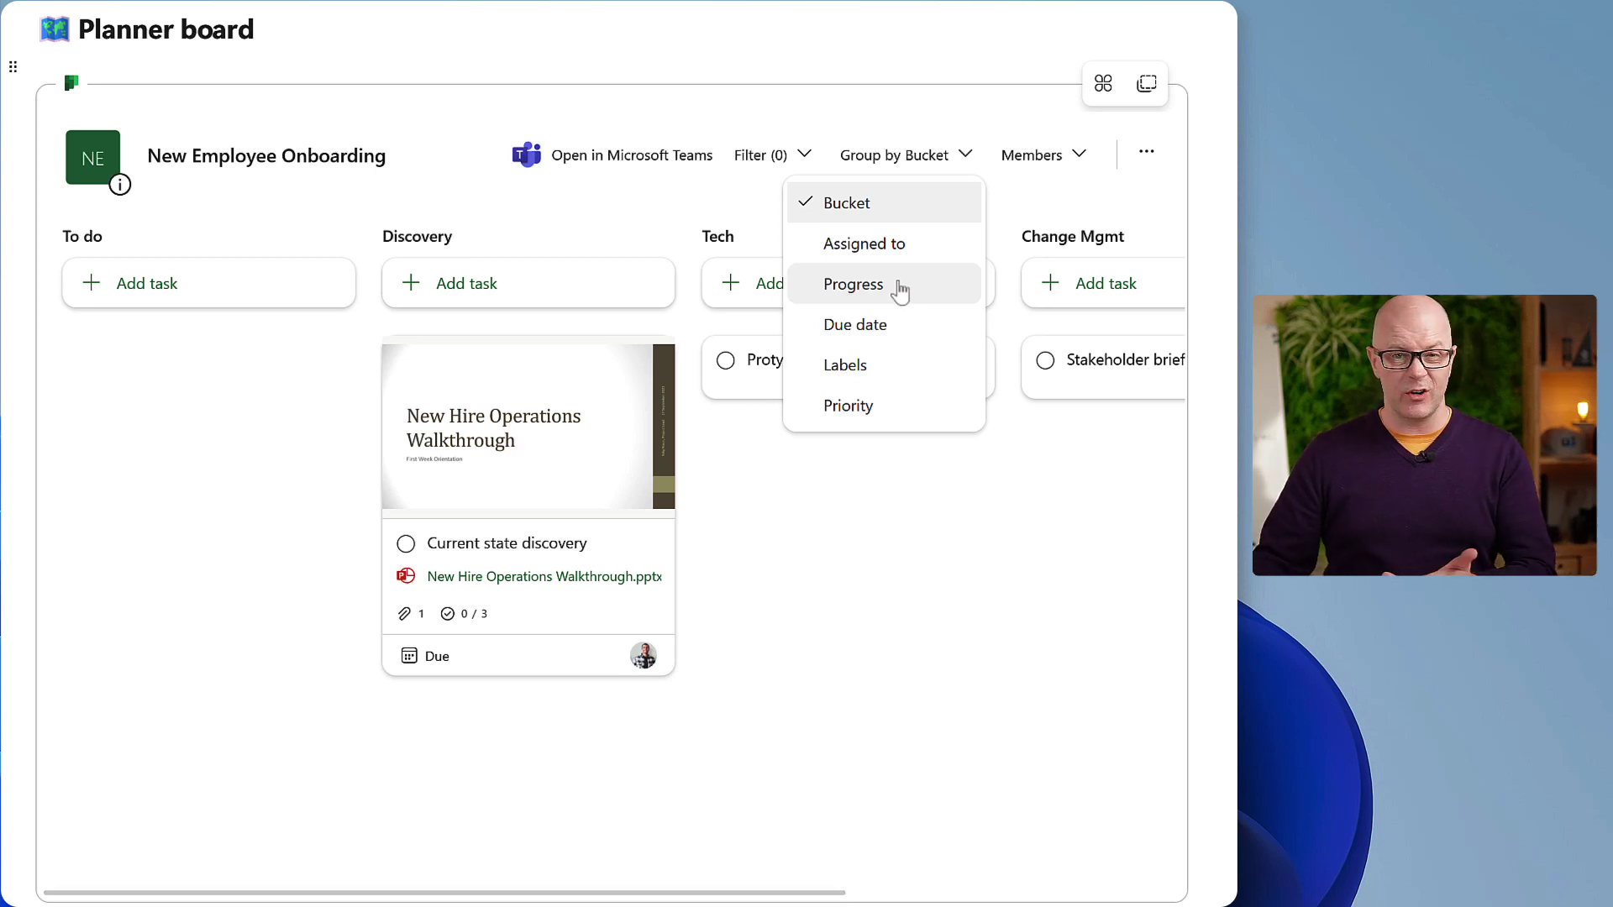
click(1024, 458)
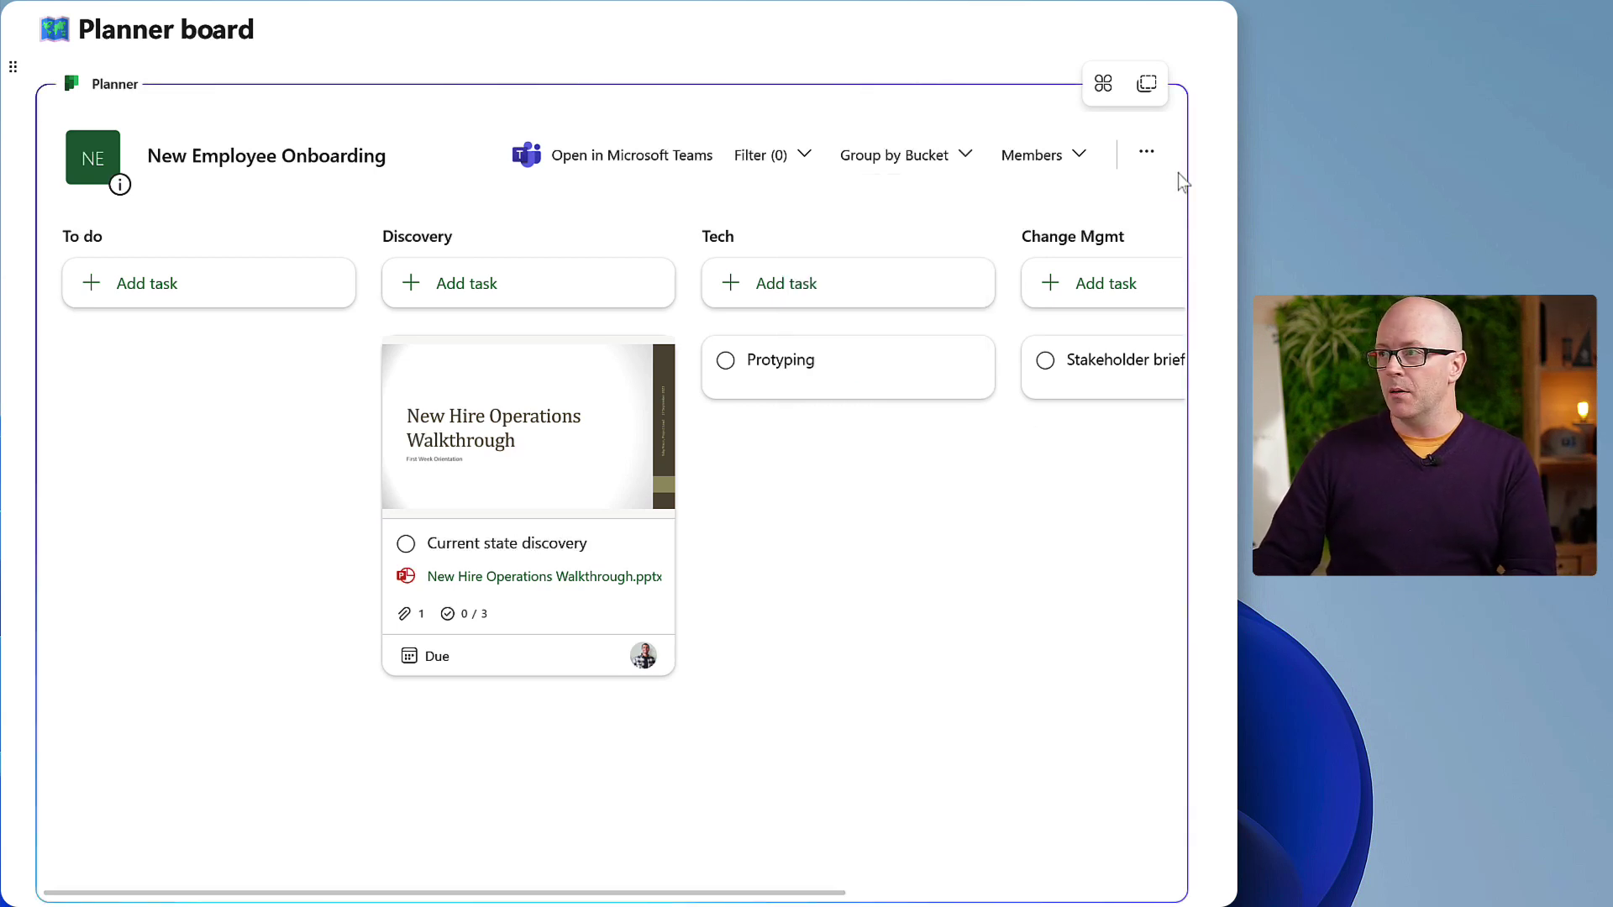
click(1074, 171)
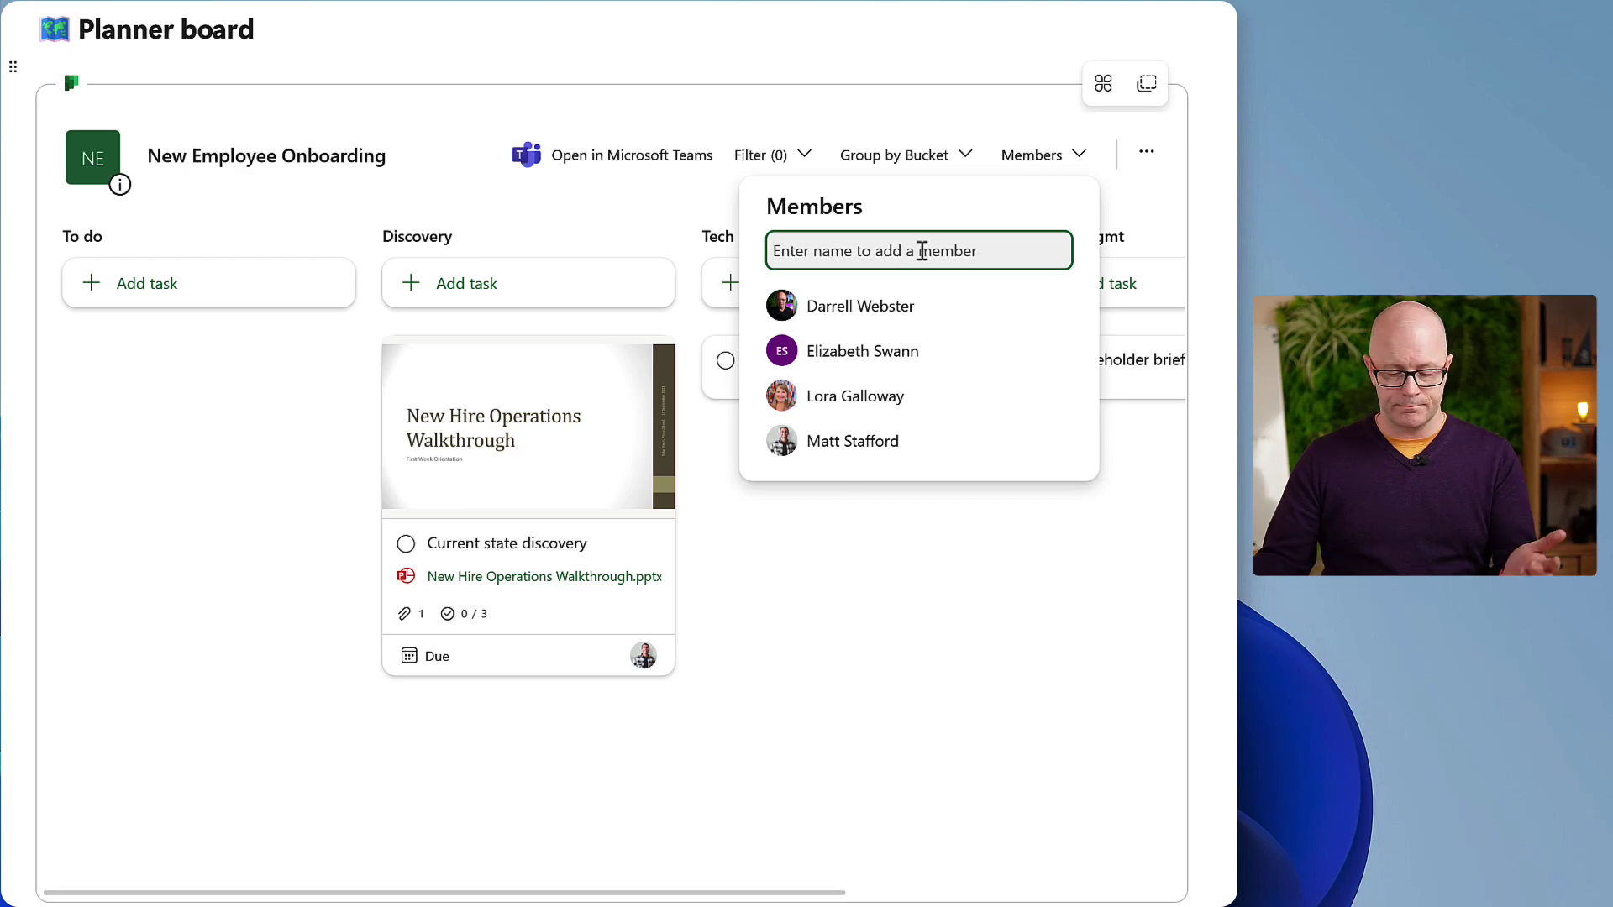
text(daniel)
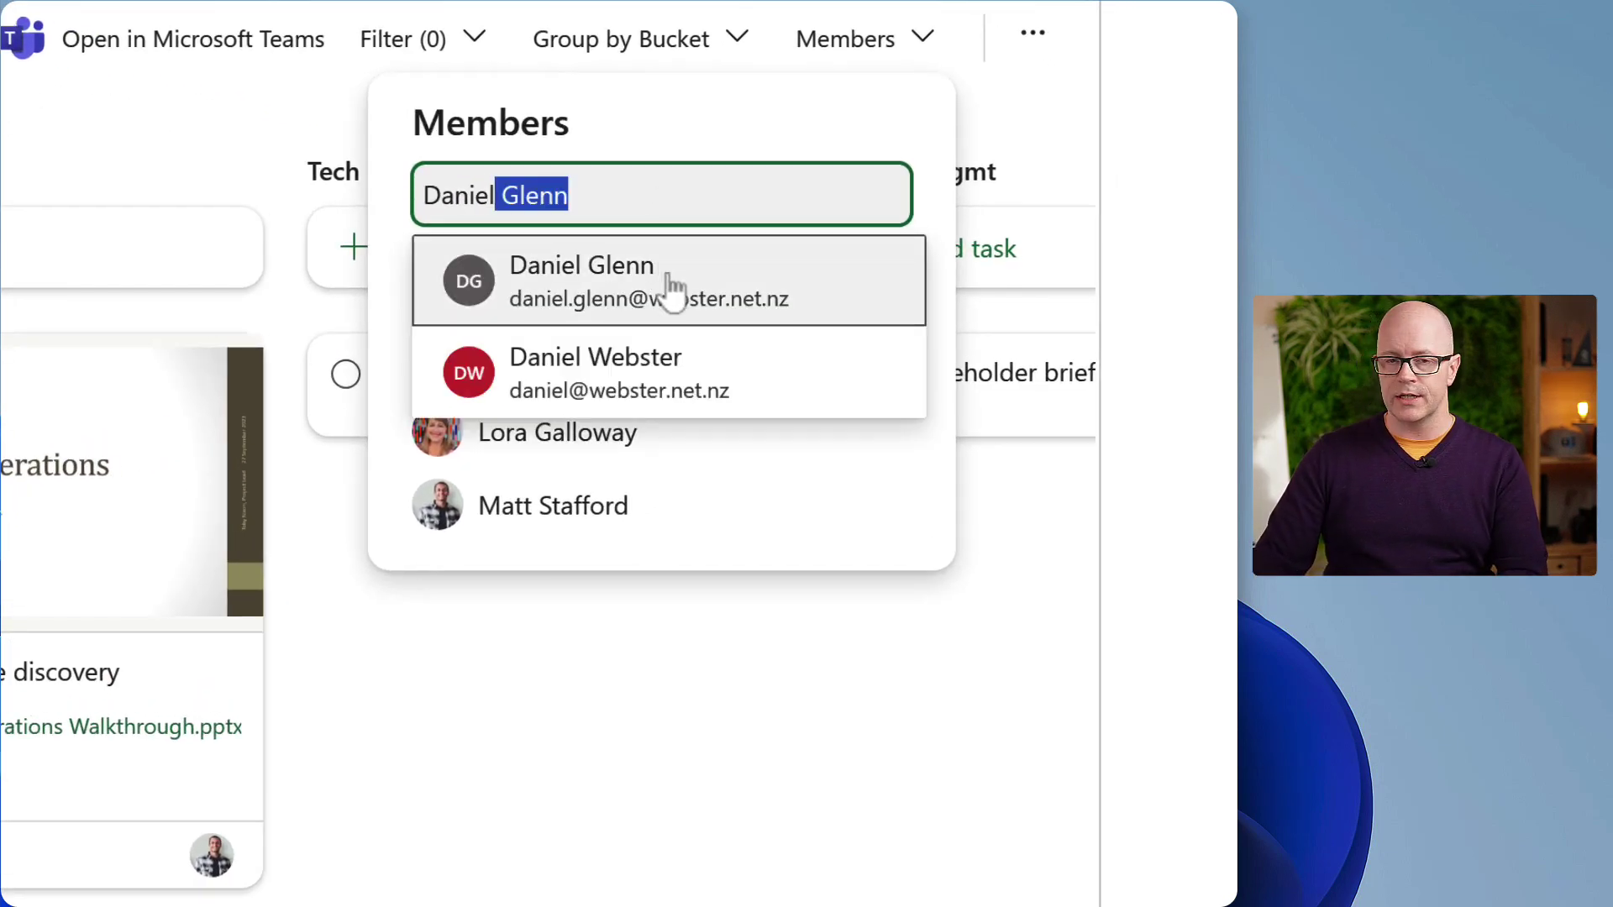
click(672, 290)
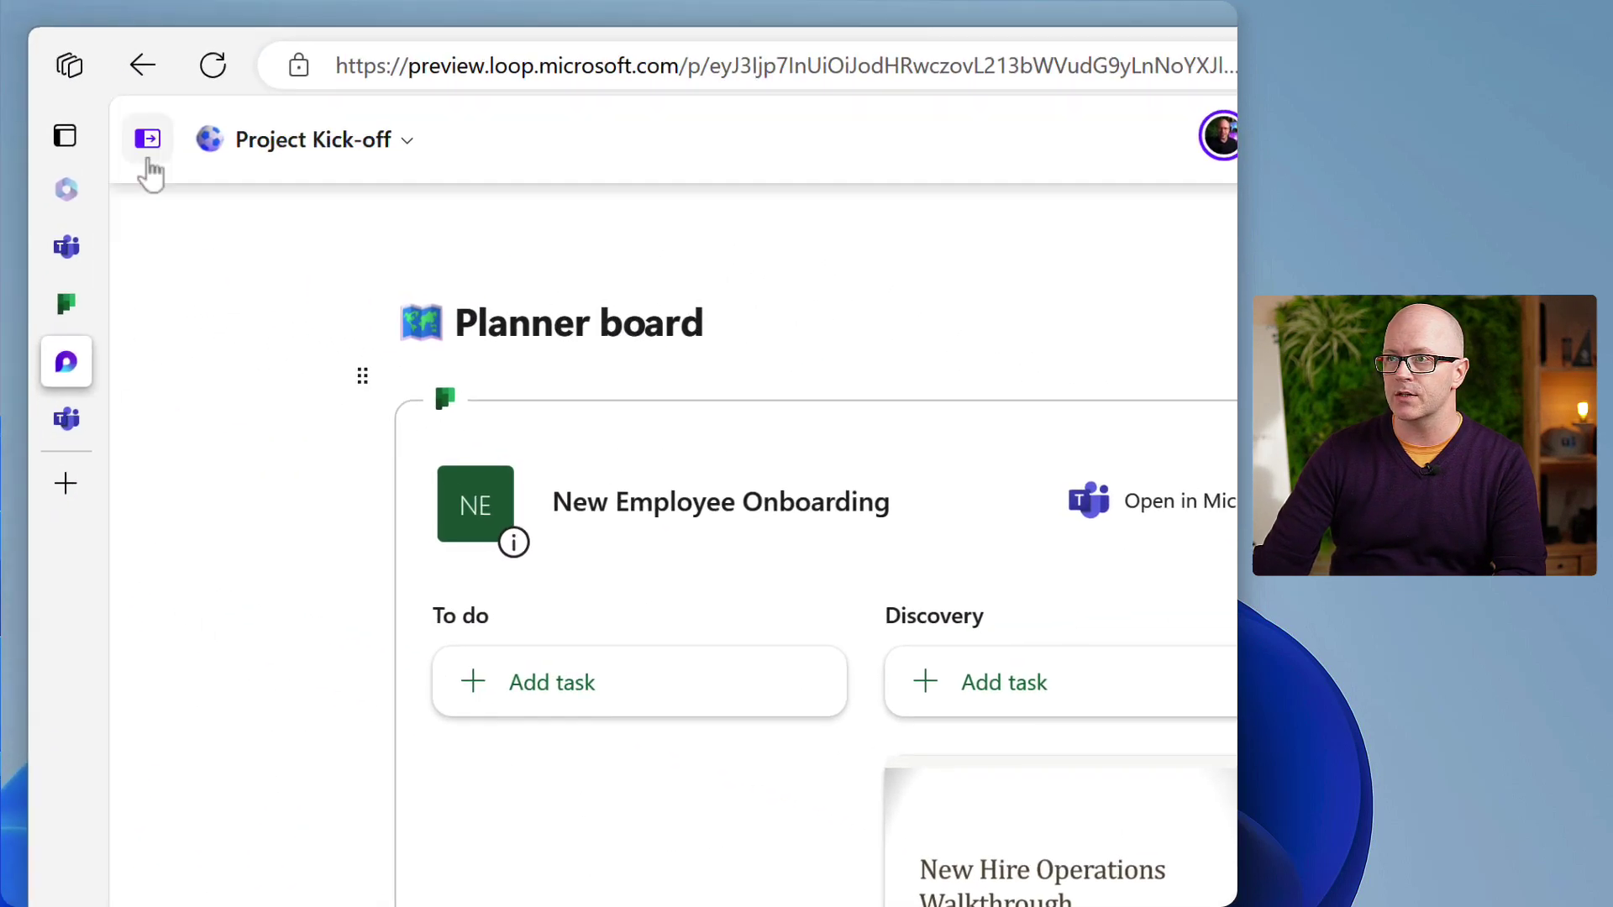
Show the Loop sidebar again and invite the new member, using the first suggested match for the name, to the Project Radia workspace.
click(148, 143)
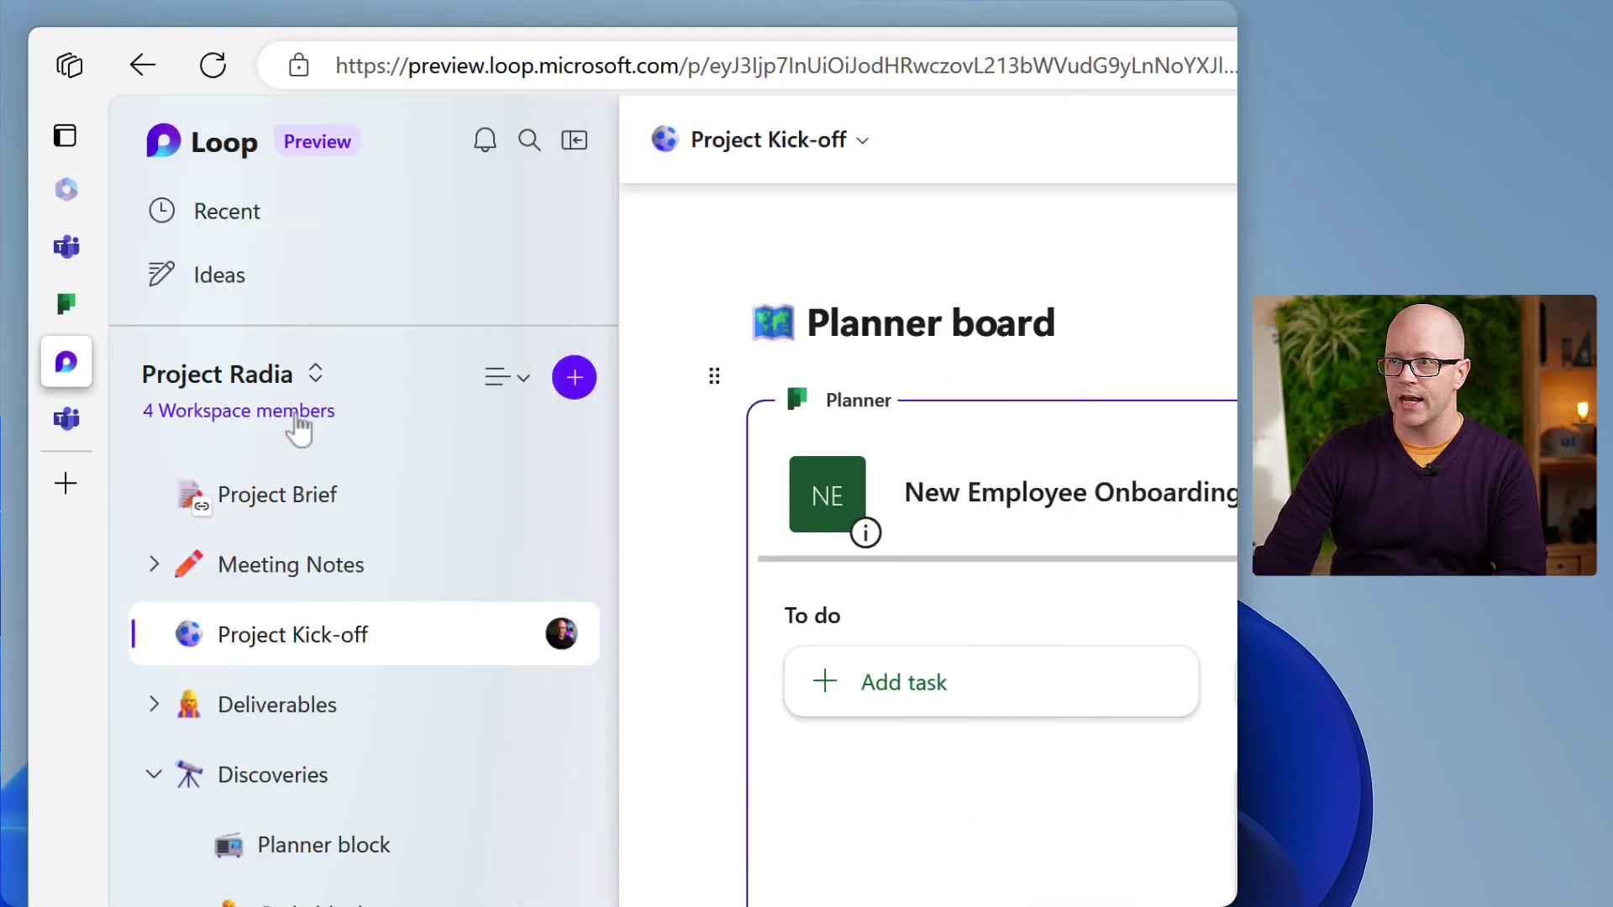
click(298, 424)
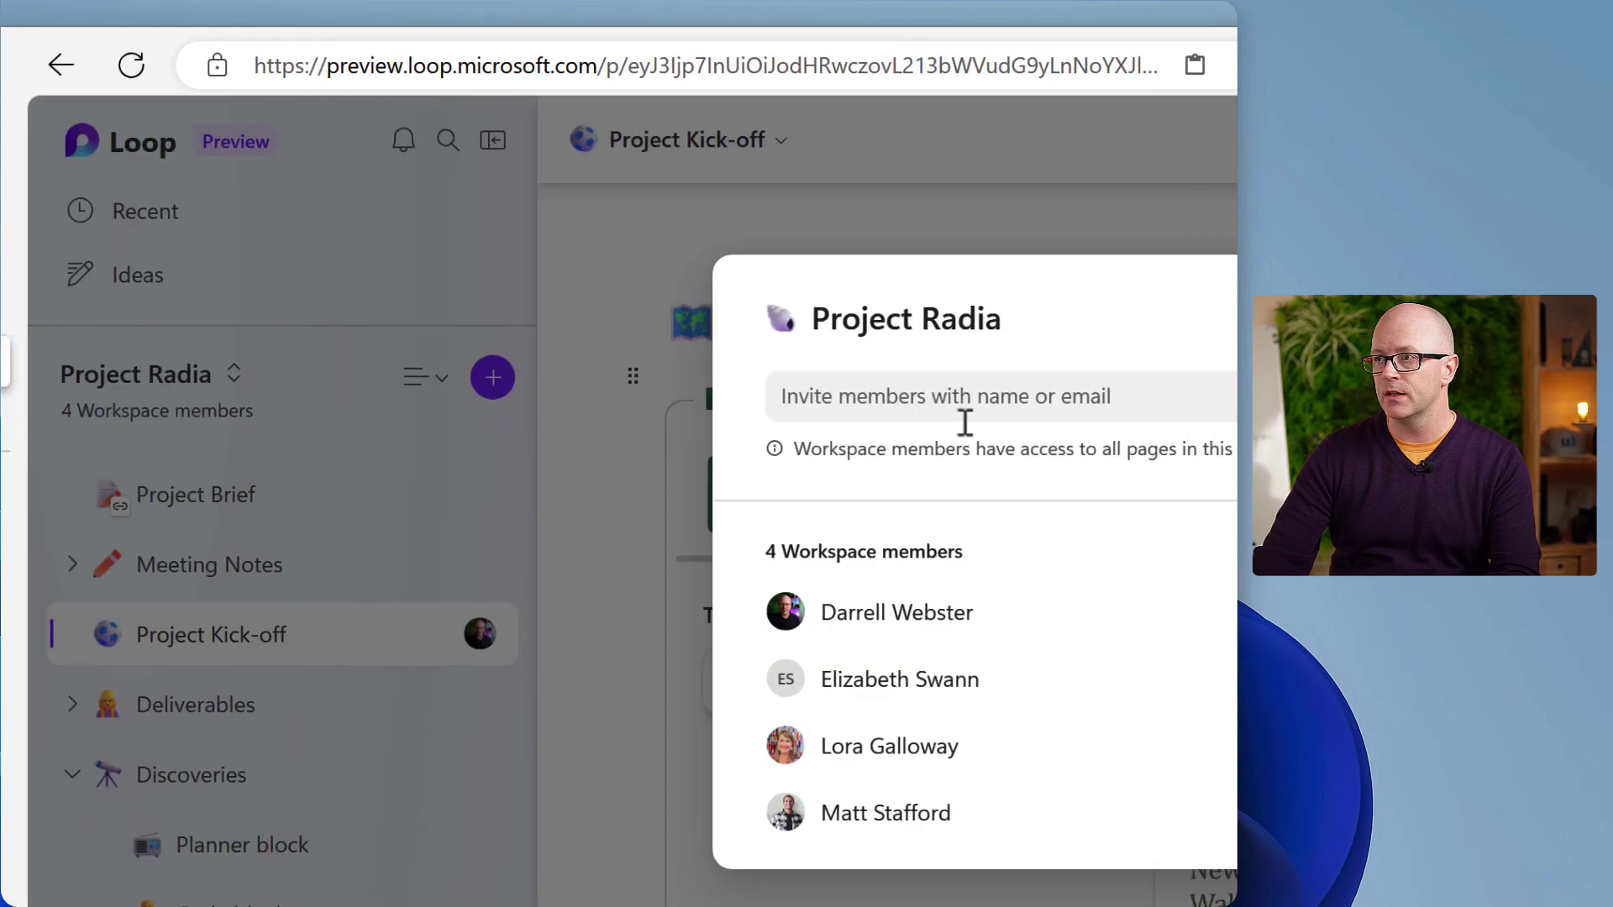
click(965, 412)
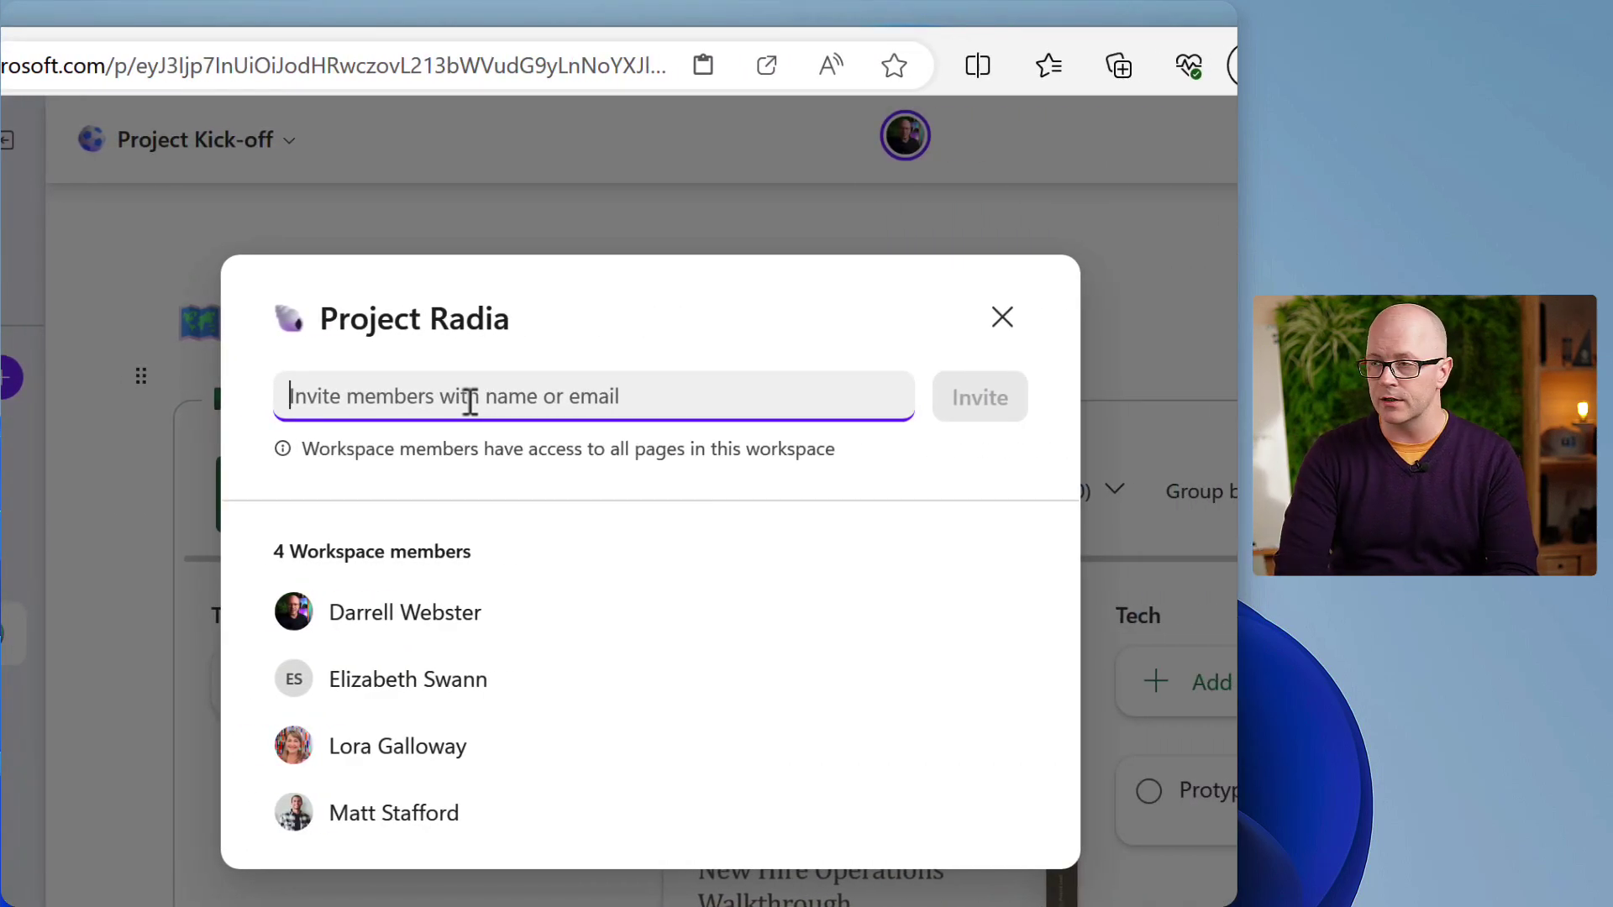
text(dan)
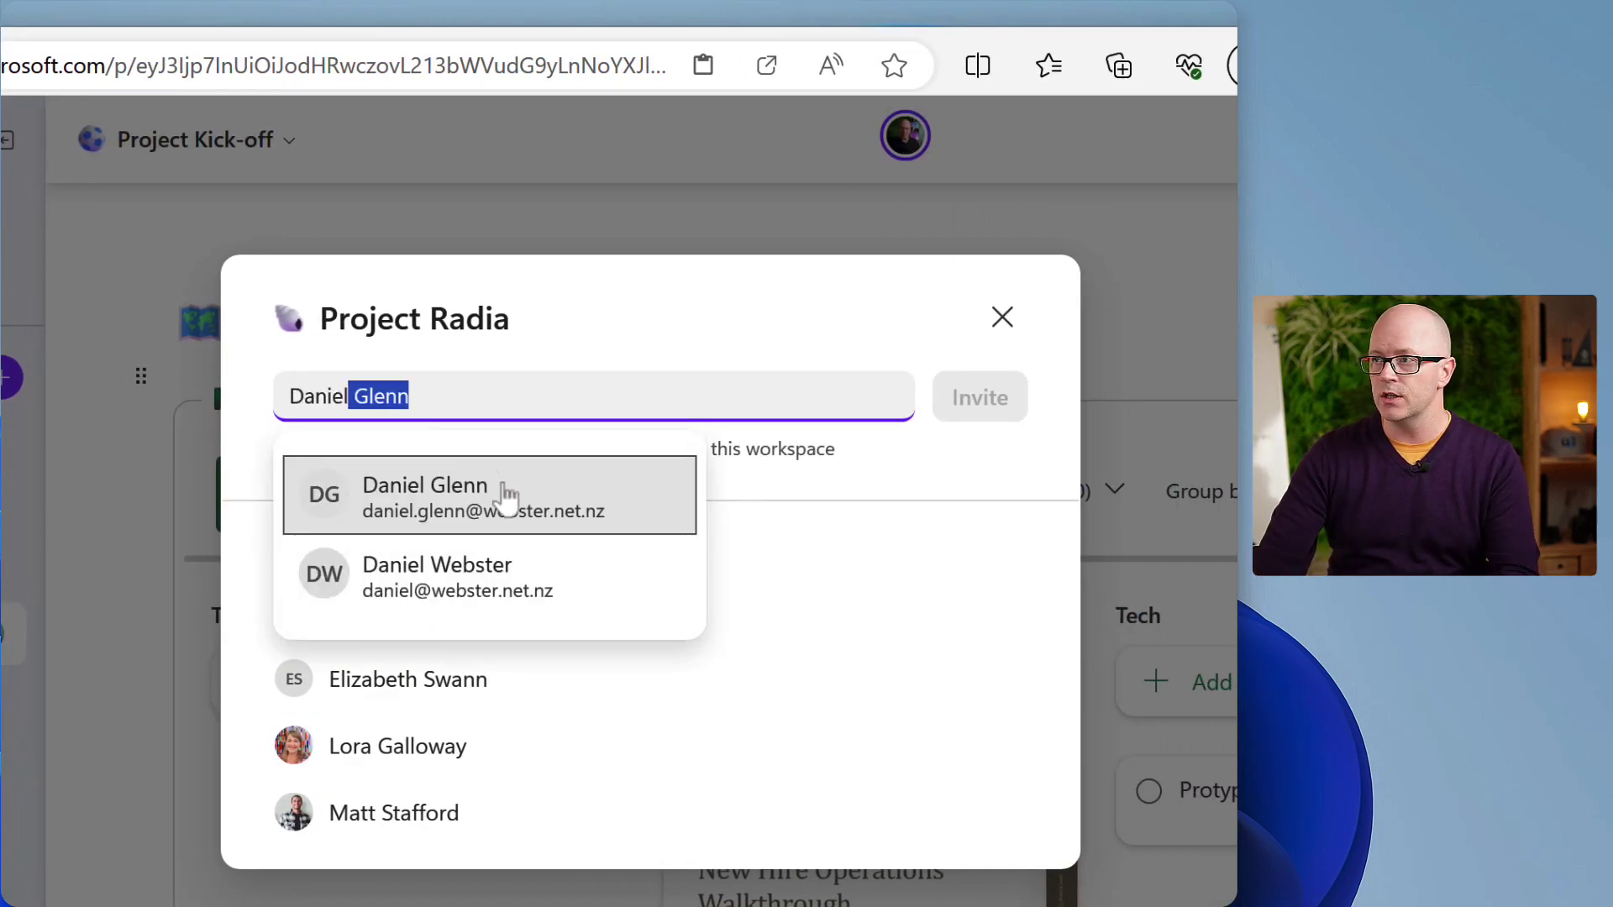
click(506, 496)
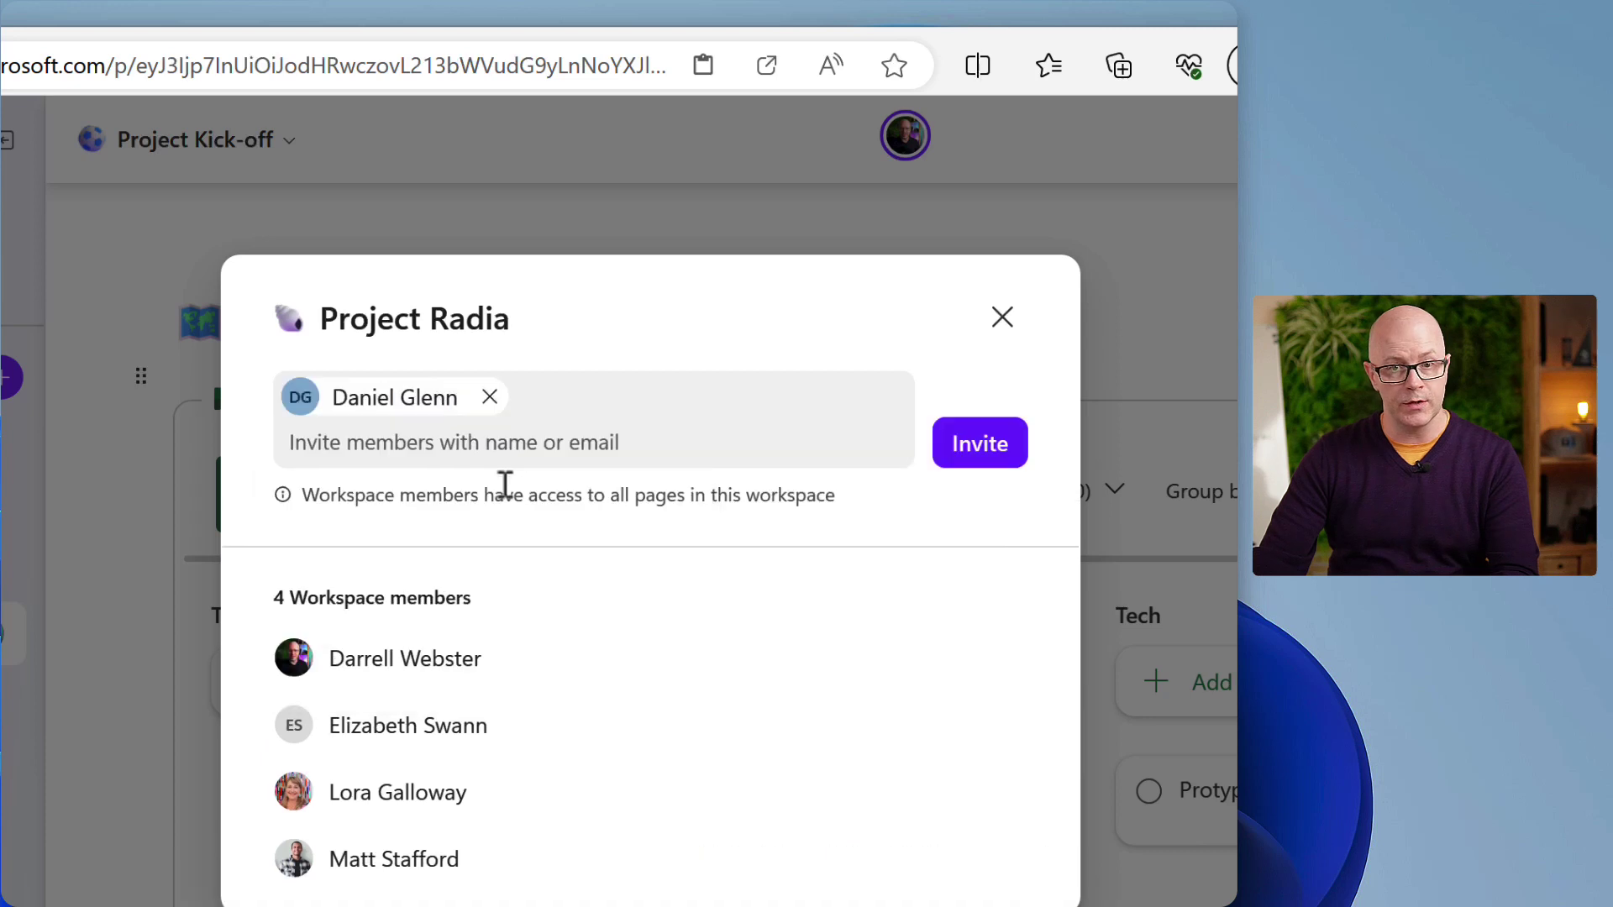
click(996, 458)
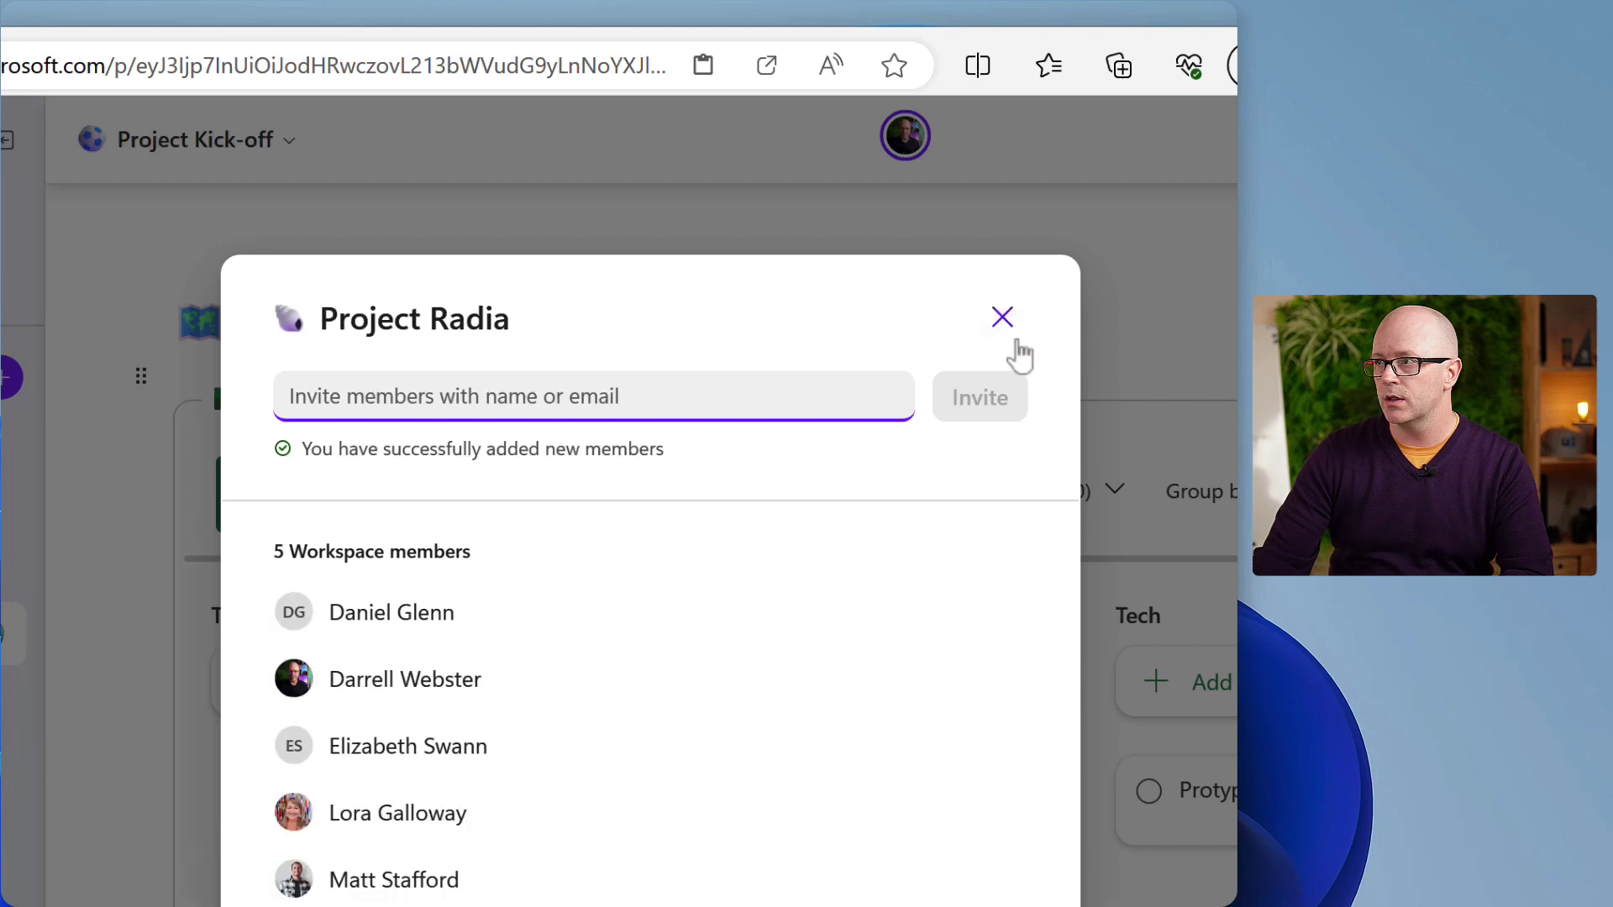
click(1002, 318)
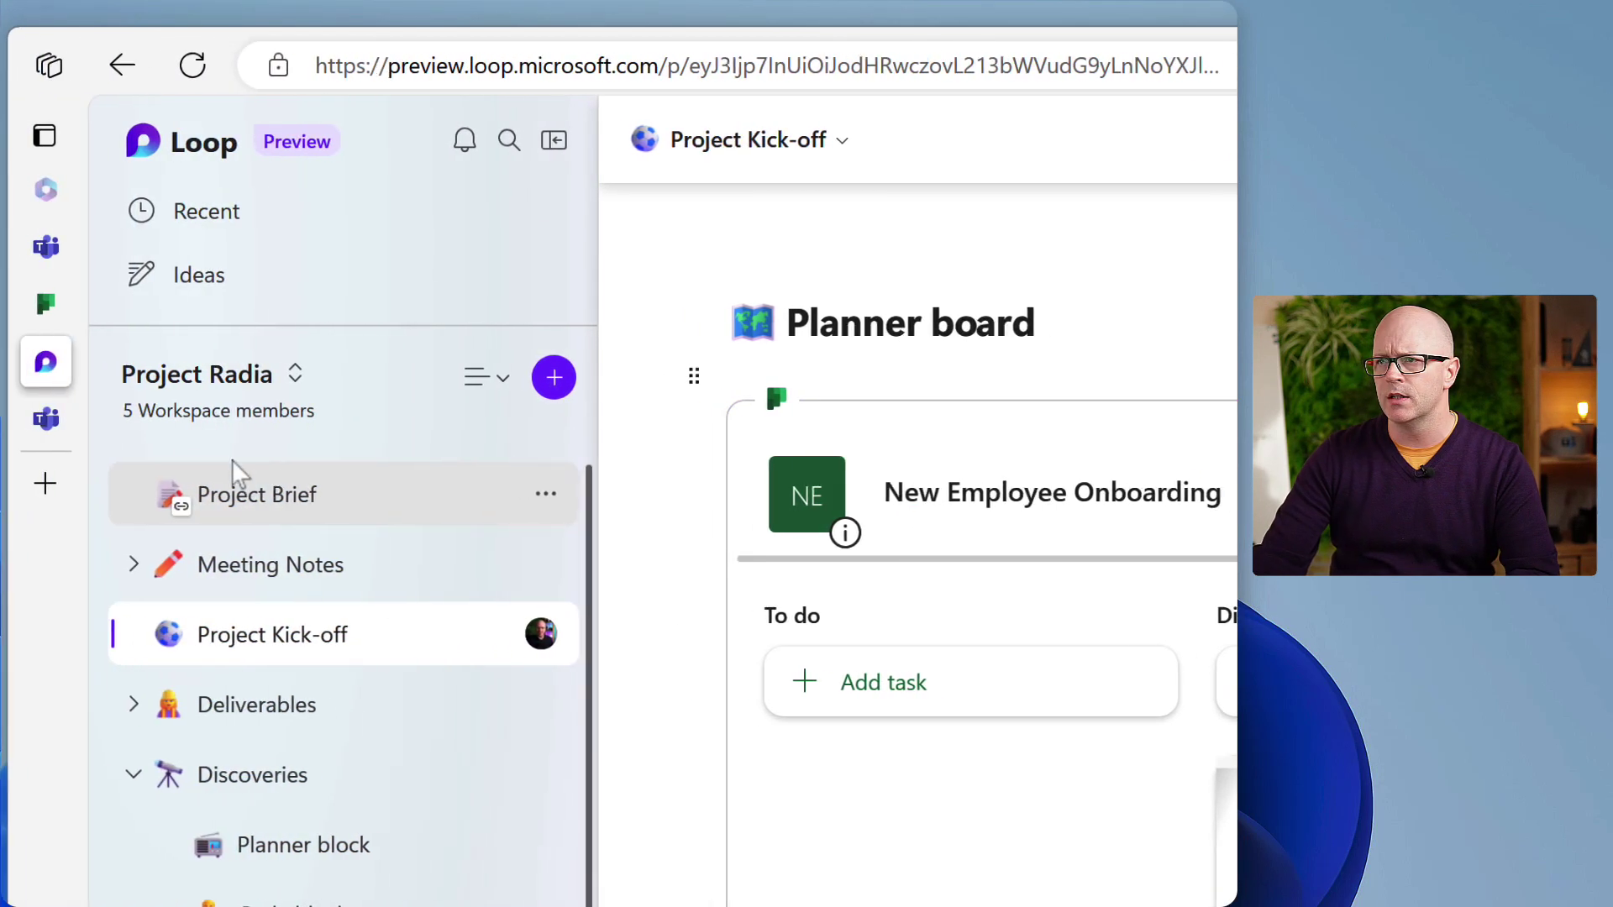
Switch to Teams and review the Project Radia team's membership, including its members and guests.
click(62, 425)
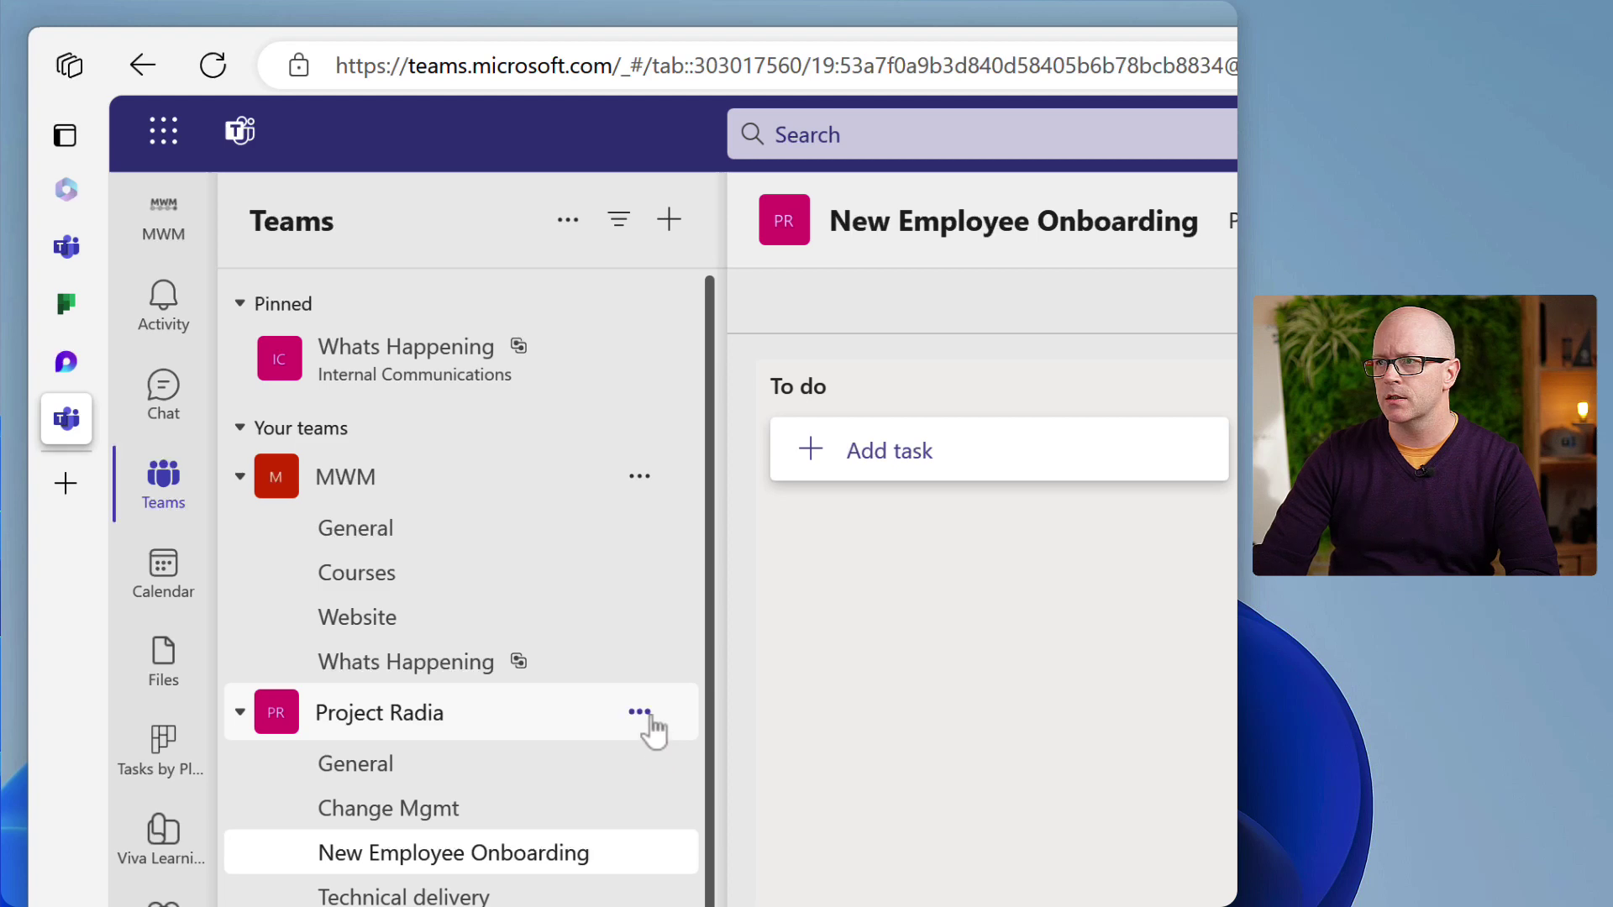
click(649, 717)
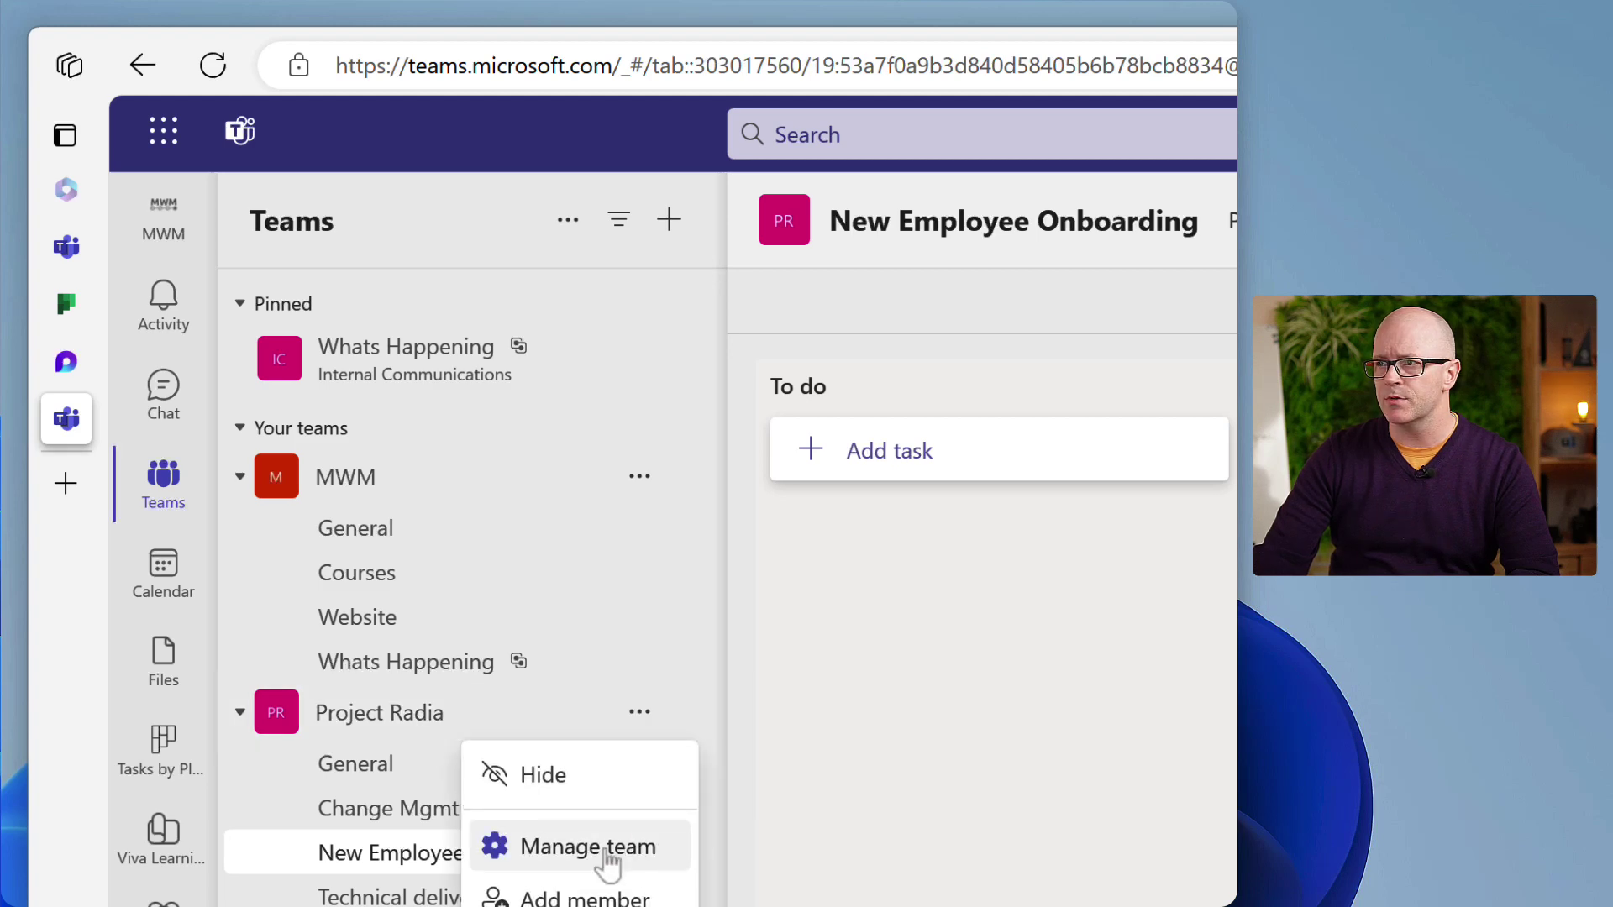
click(606, 853)
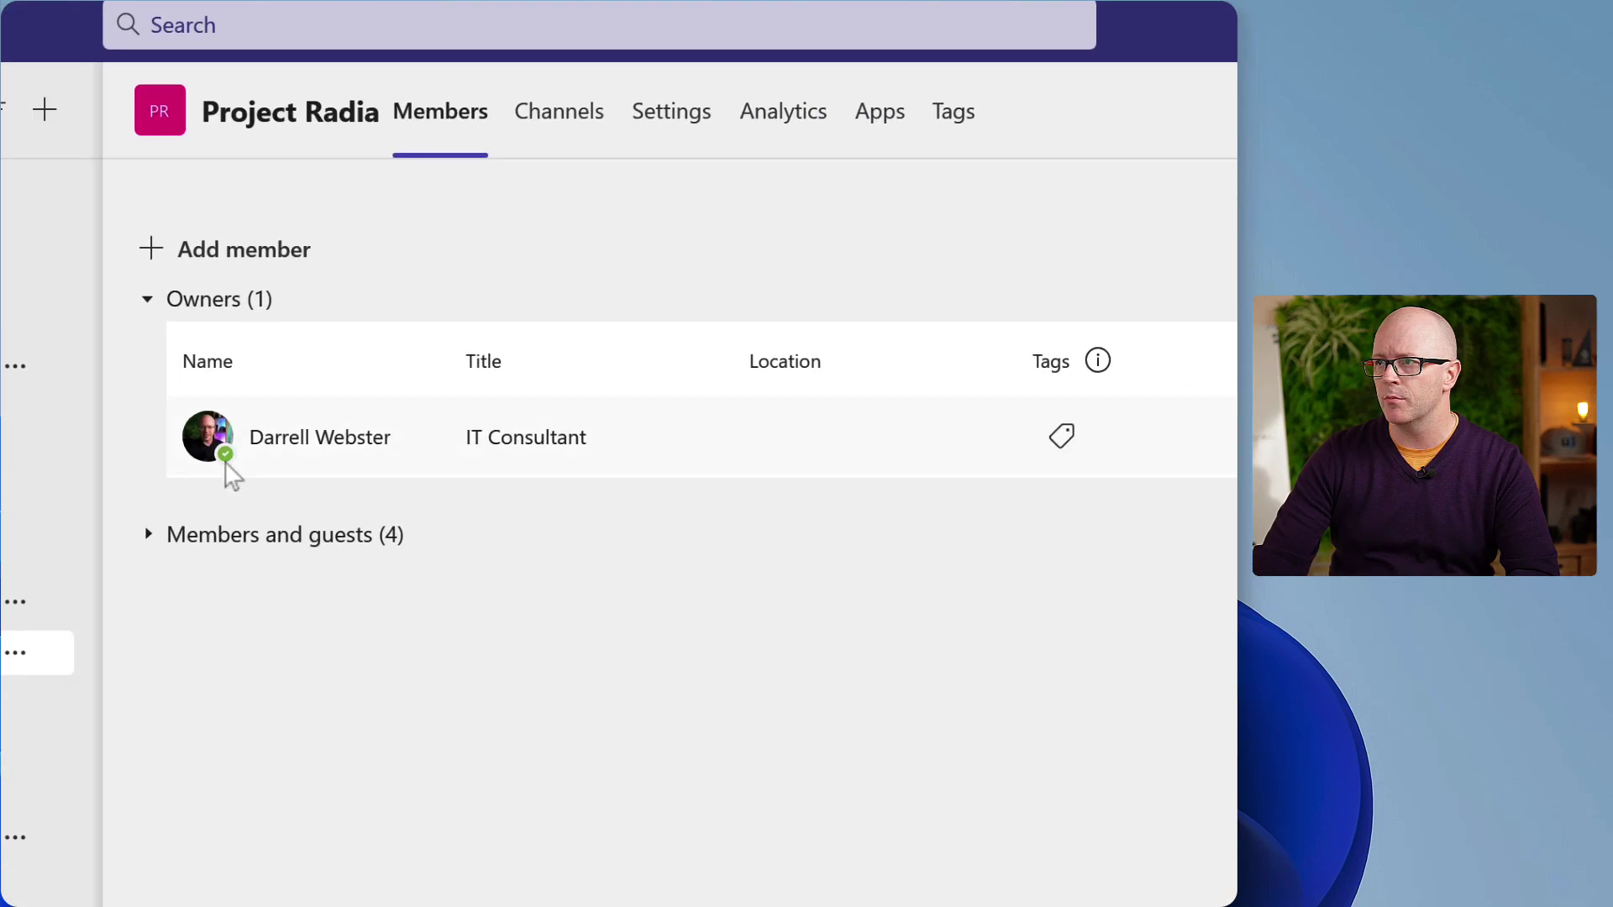
click(149, 535)
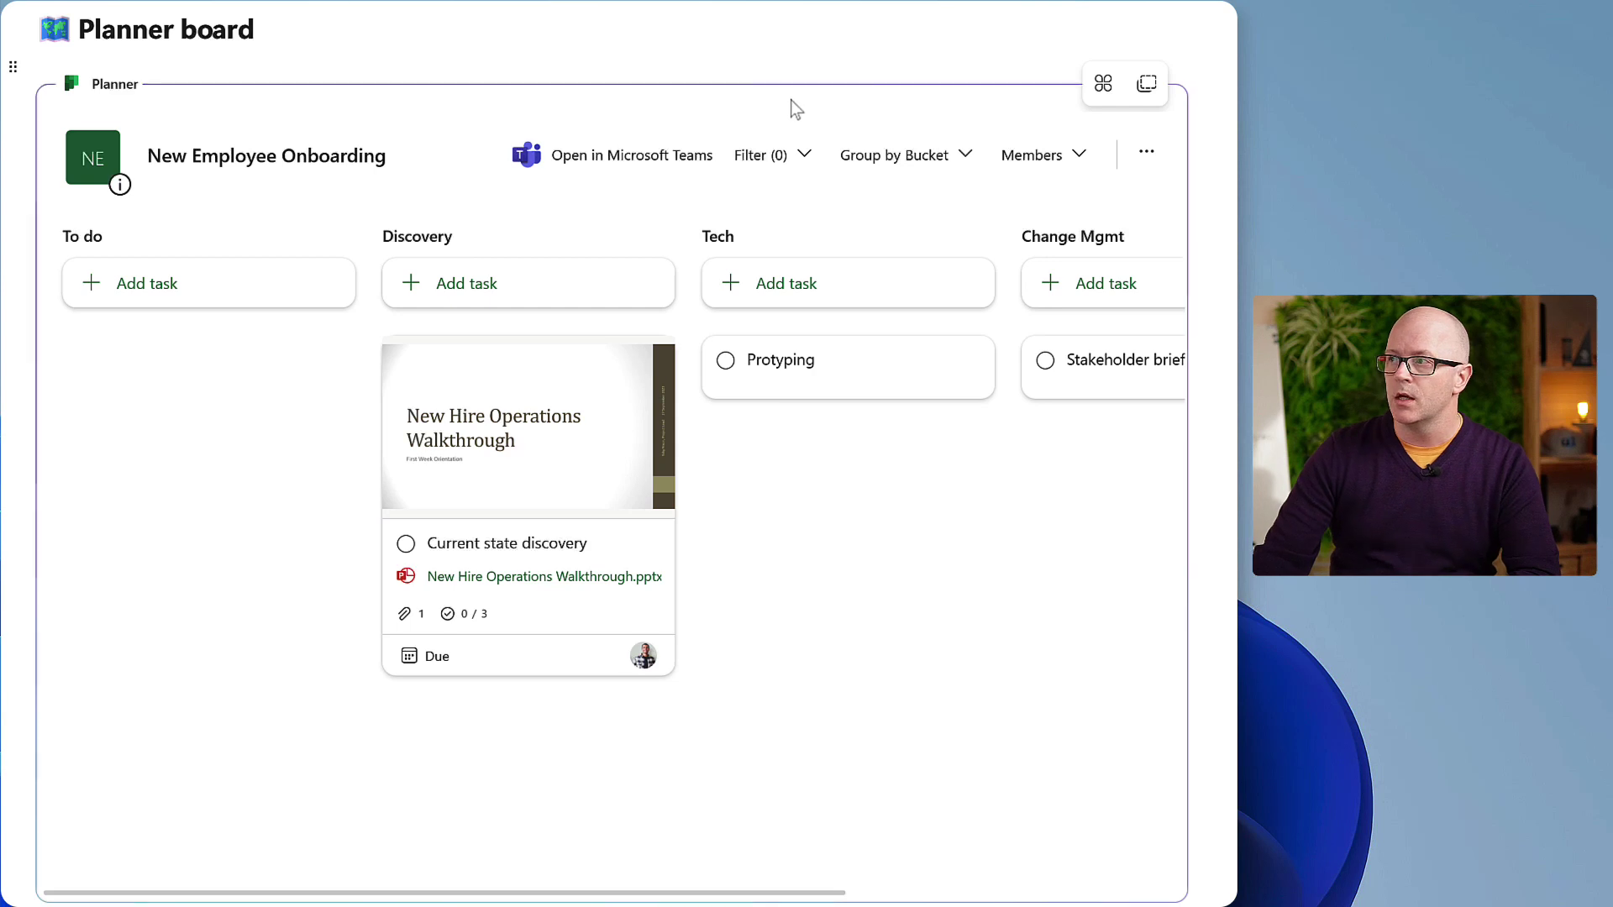
Back in Loop, review the General, Group and Notifications settings of the embedded New Employee Onboarding plan, and close them without changes.
click(1145, 155)
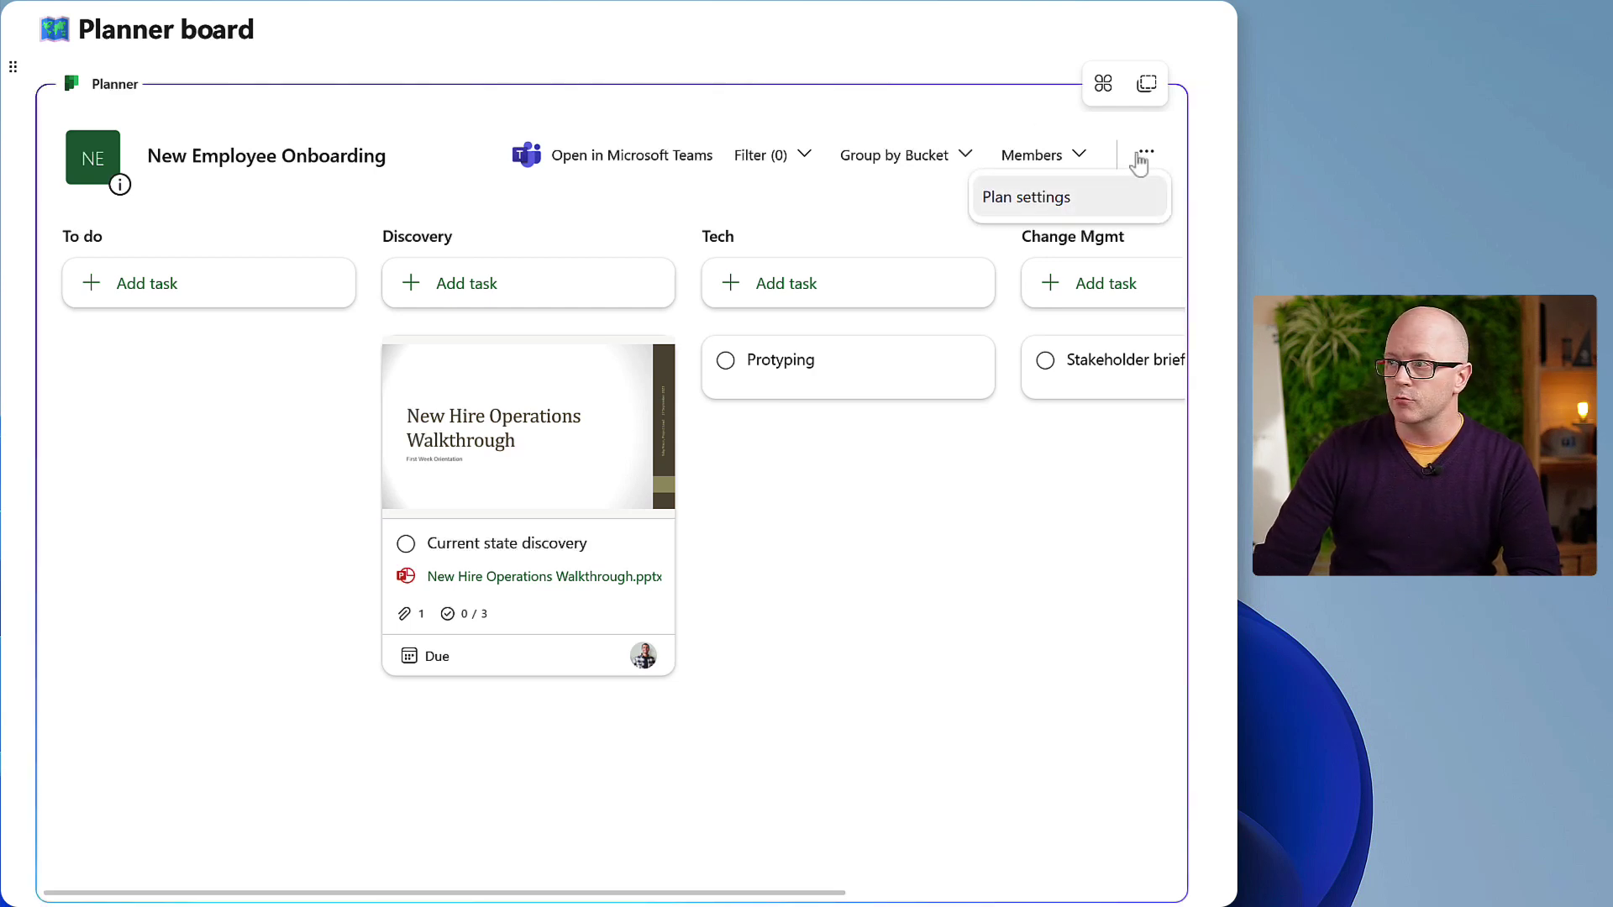
click(1072, 196)
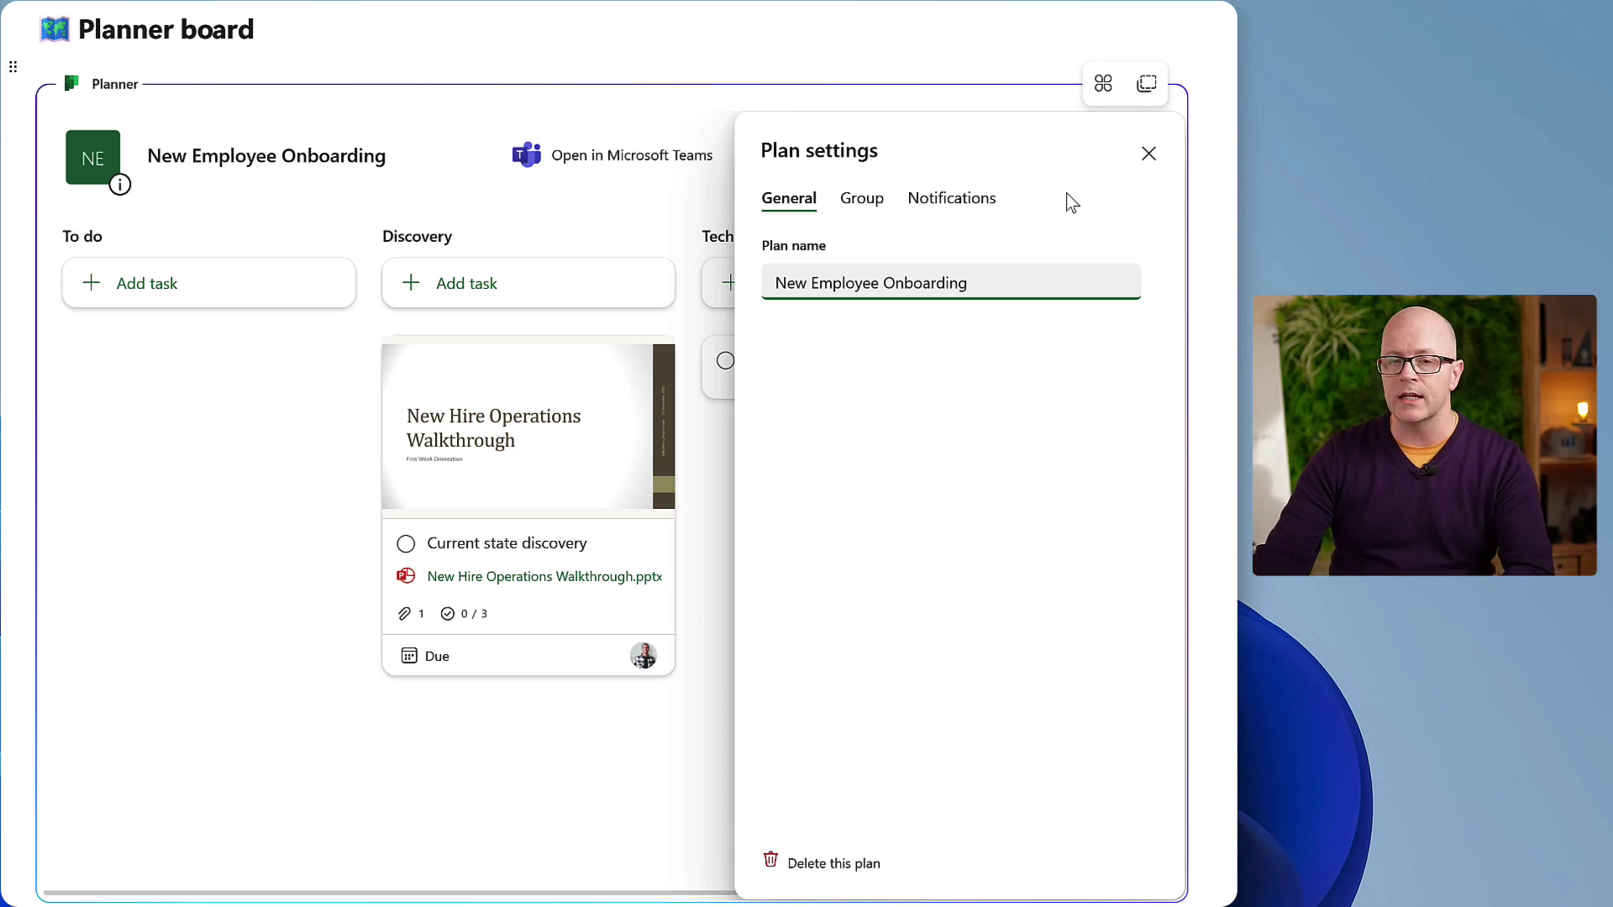
click(855, 203)
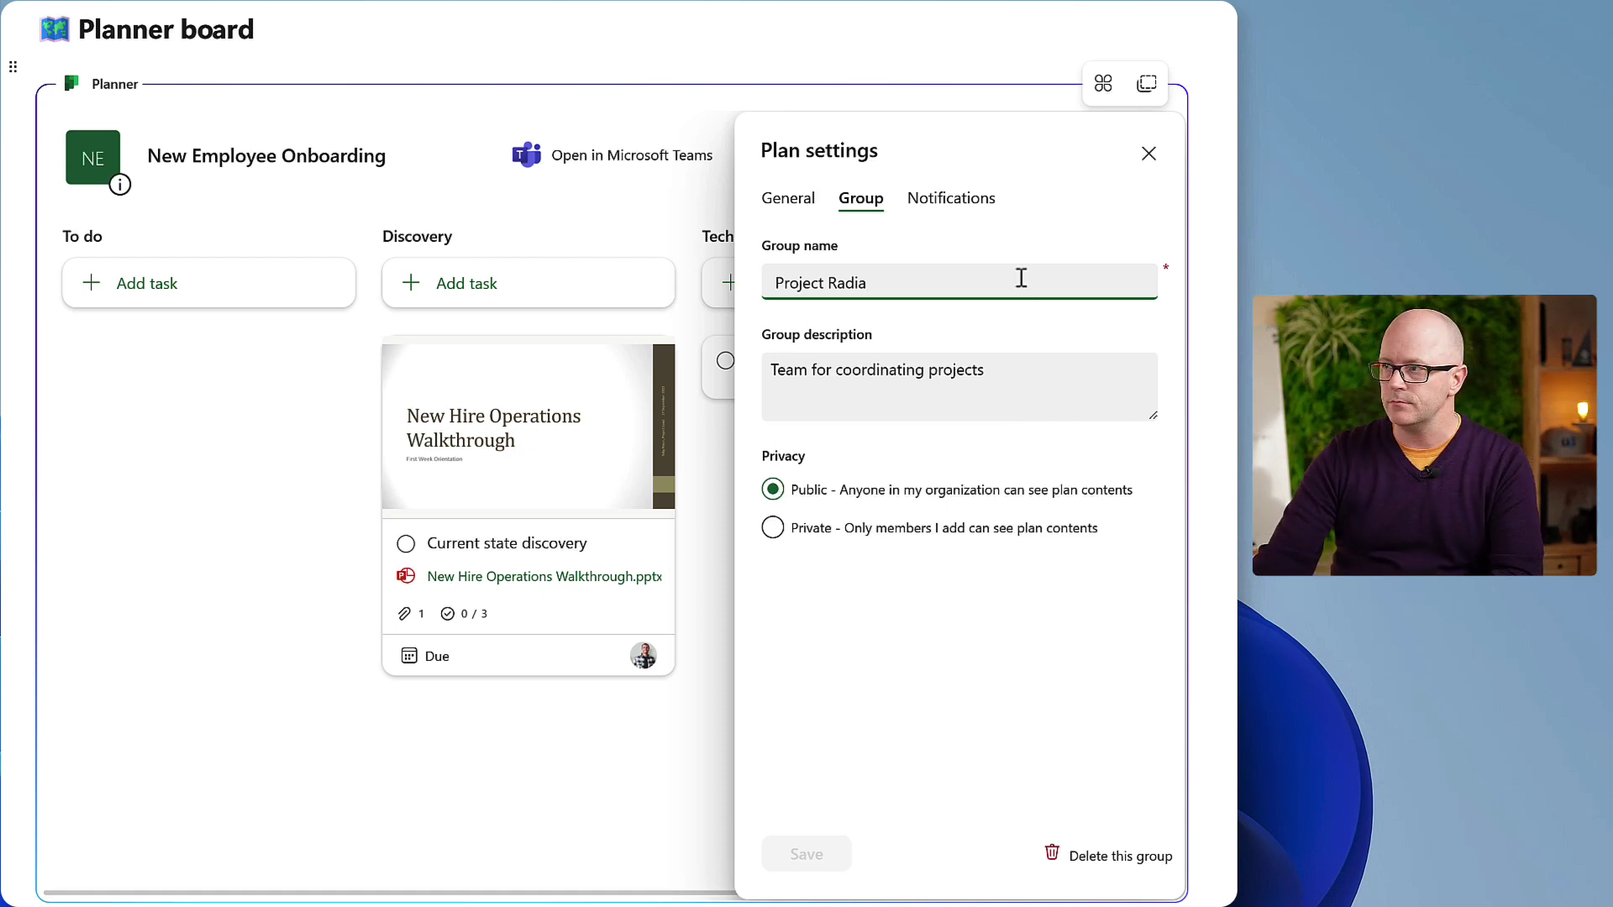
click(959, 204)
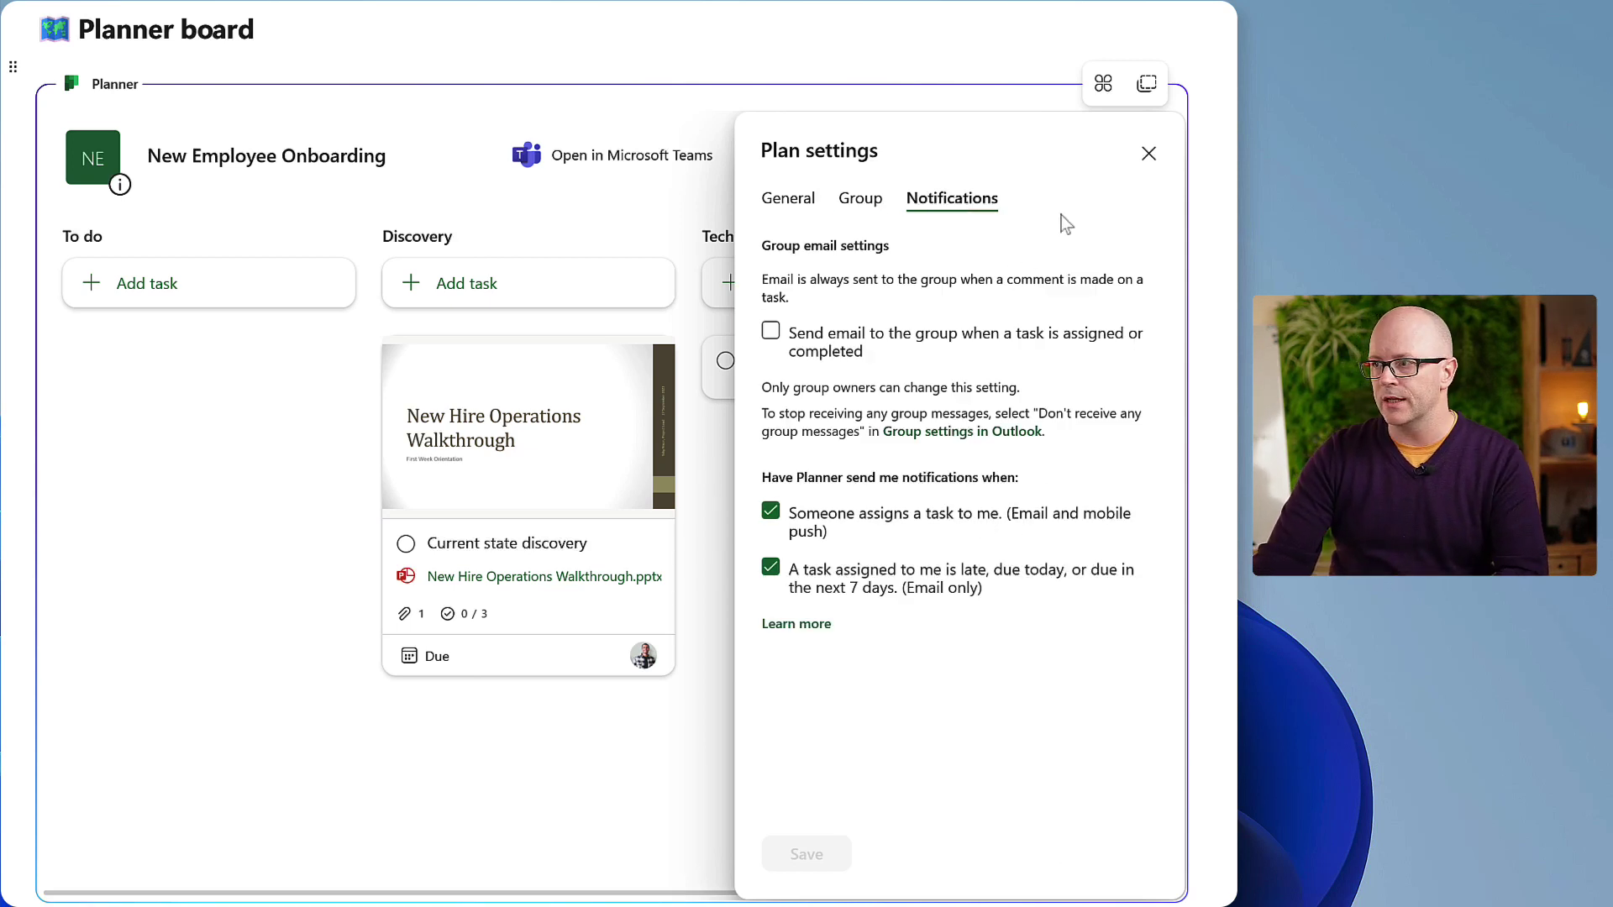
click(1149, 155)
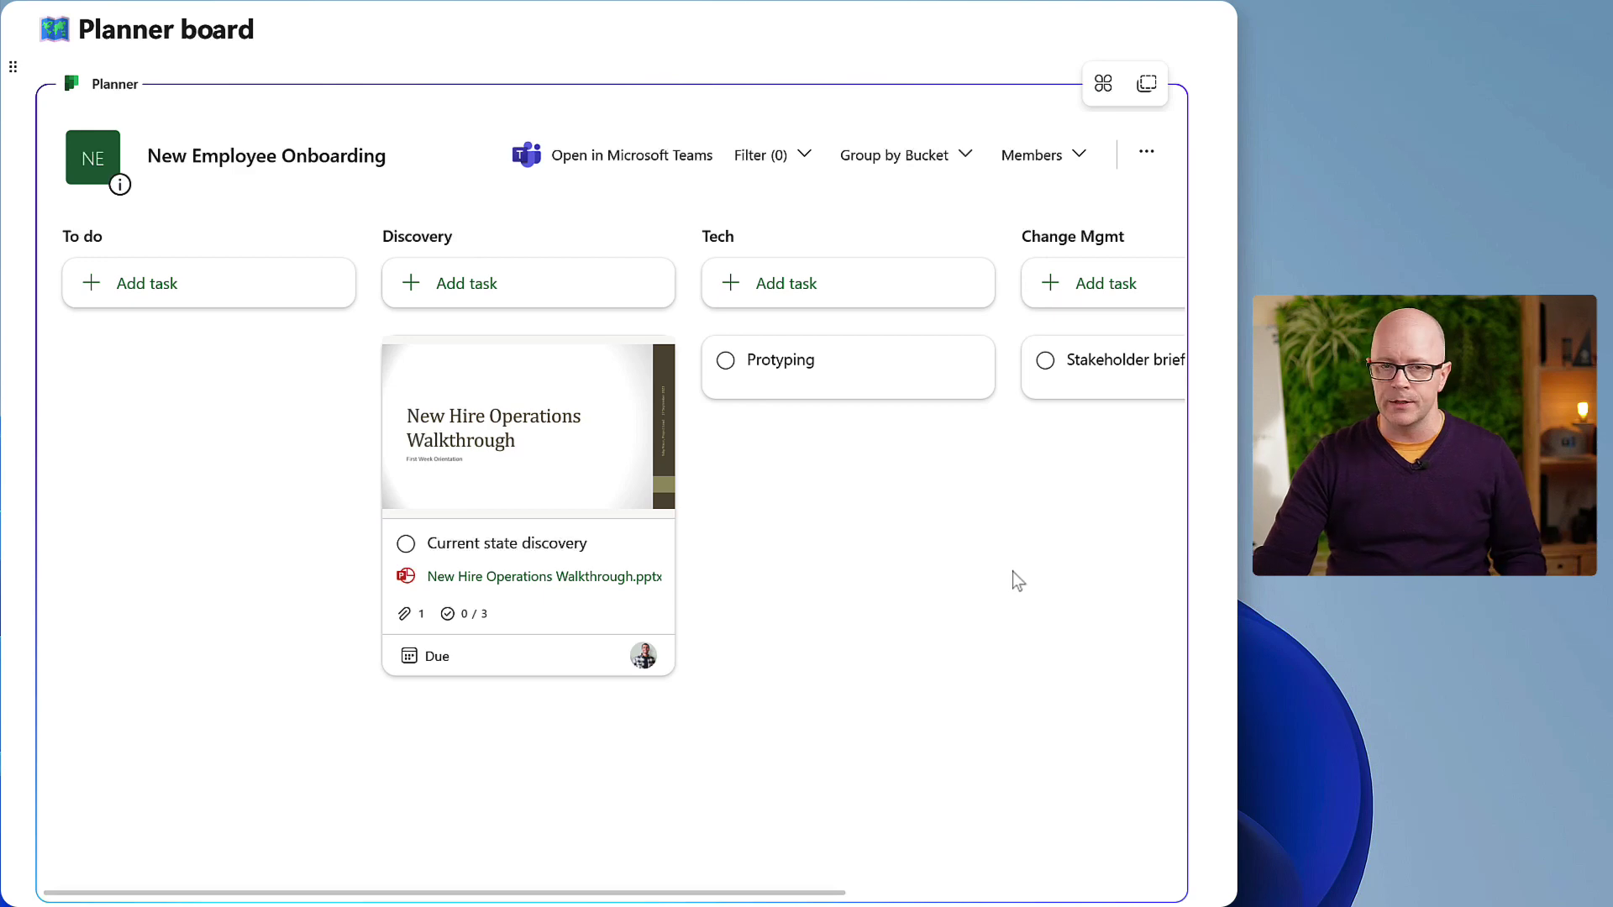
Add a row to the end of the People table for the new member, with team Technical and role "M365 Senior Consultant".
scroll(1118, 538, up, 10)
scroll(1161, 531, up, 5)
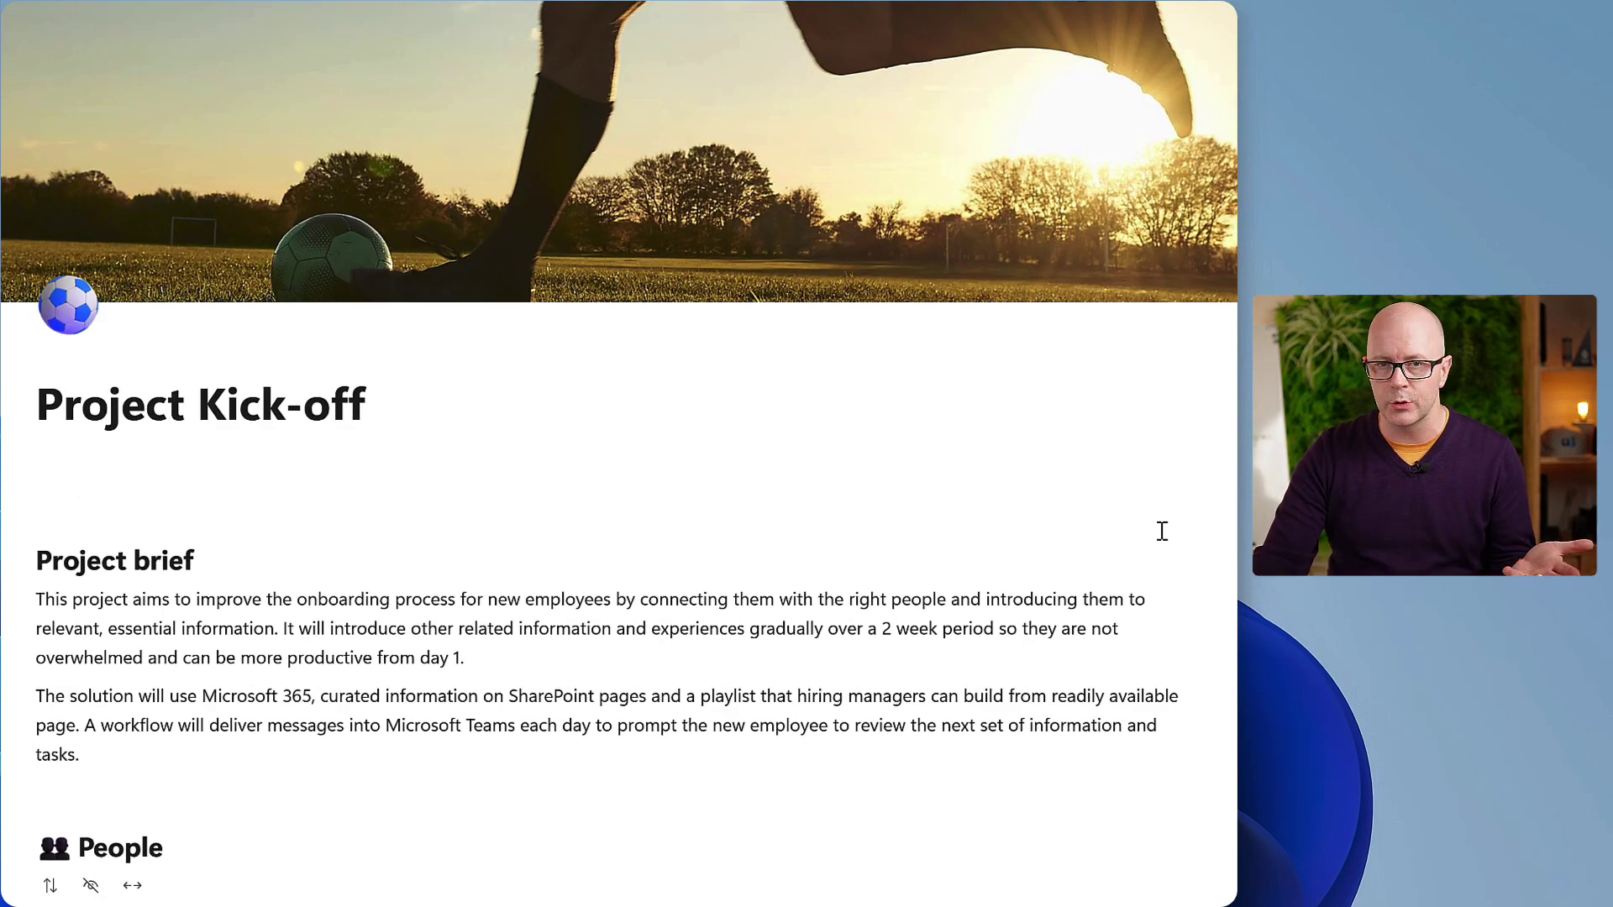
scroll(239, 446, down, 8)
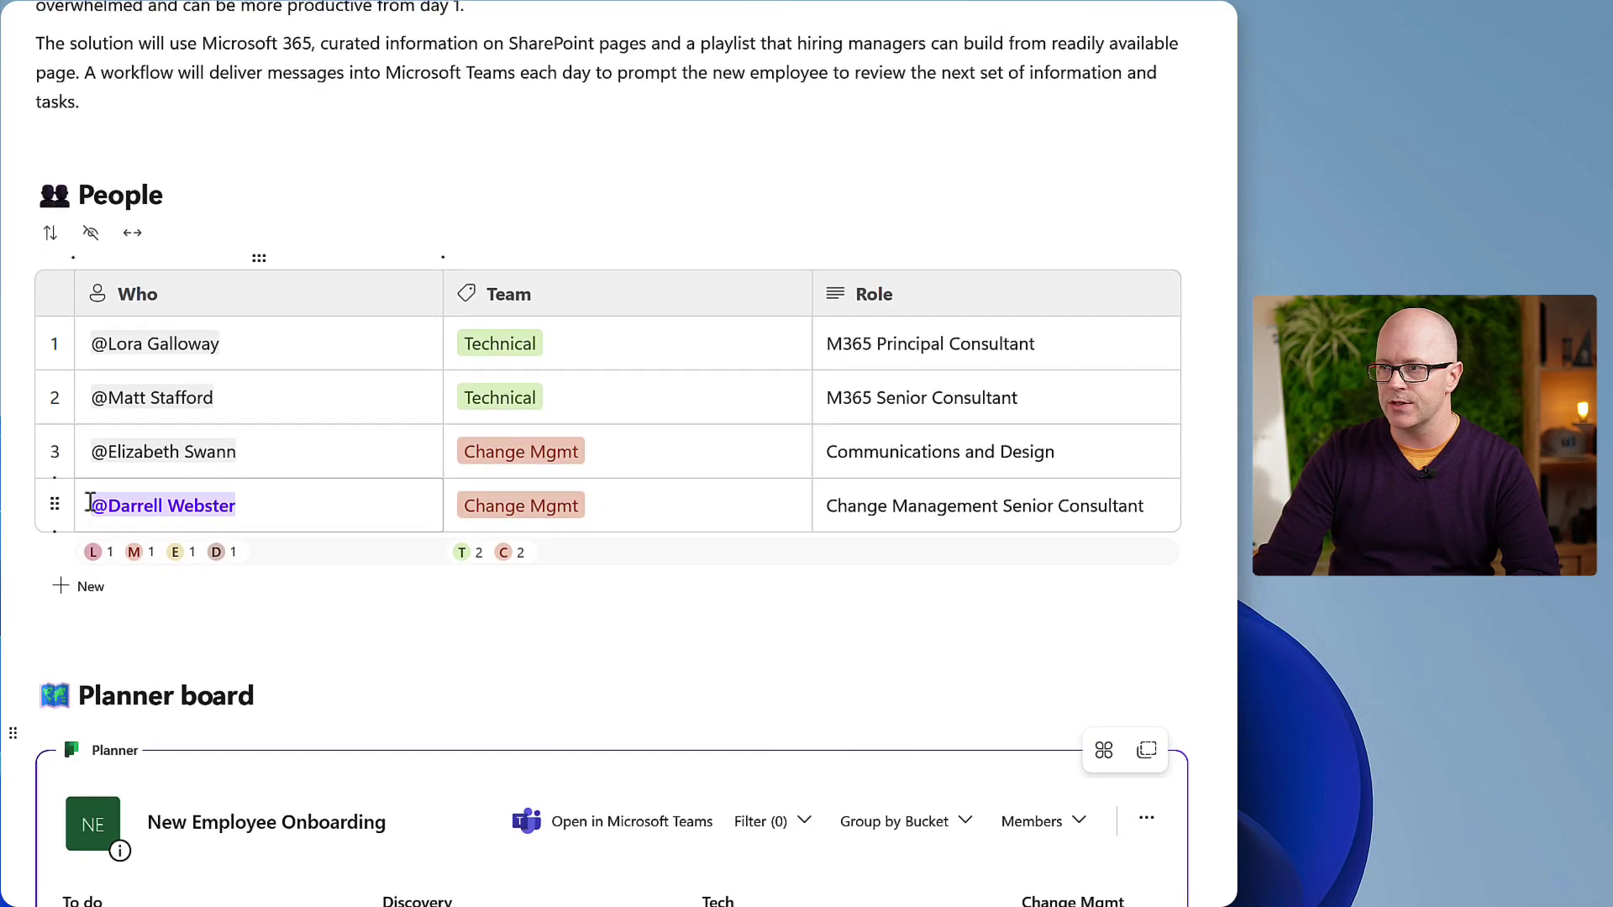
click(54, 532)
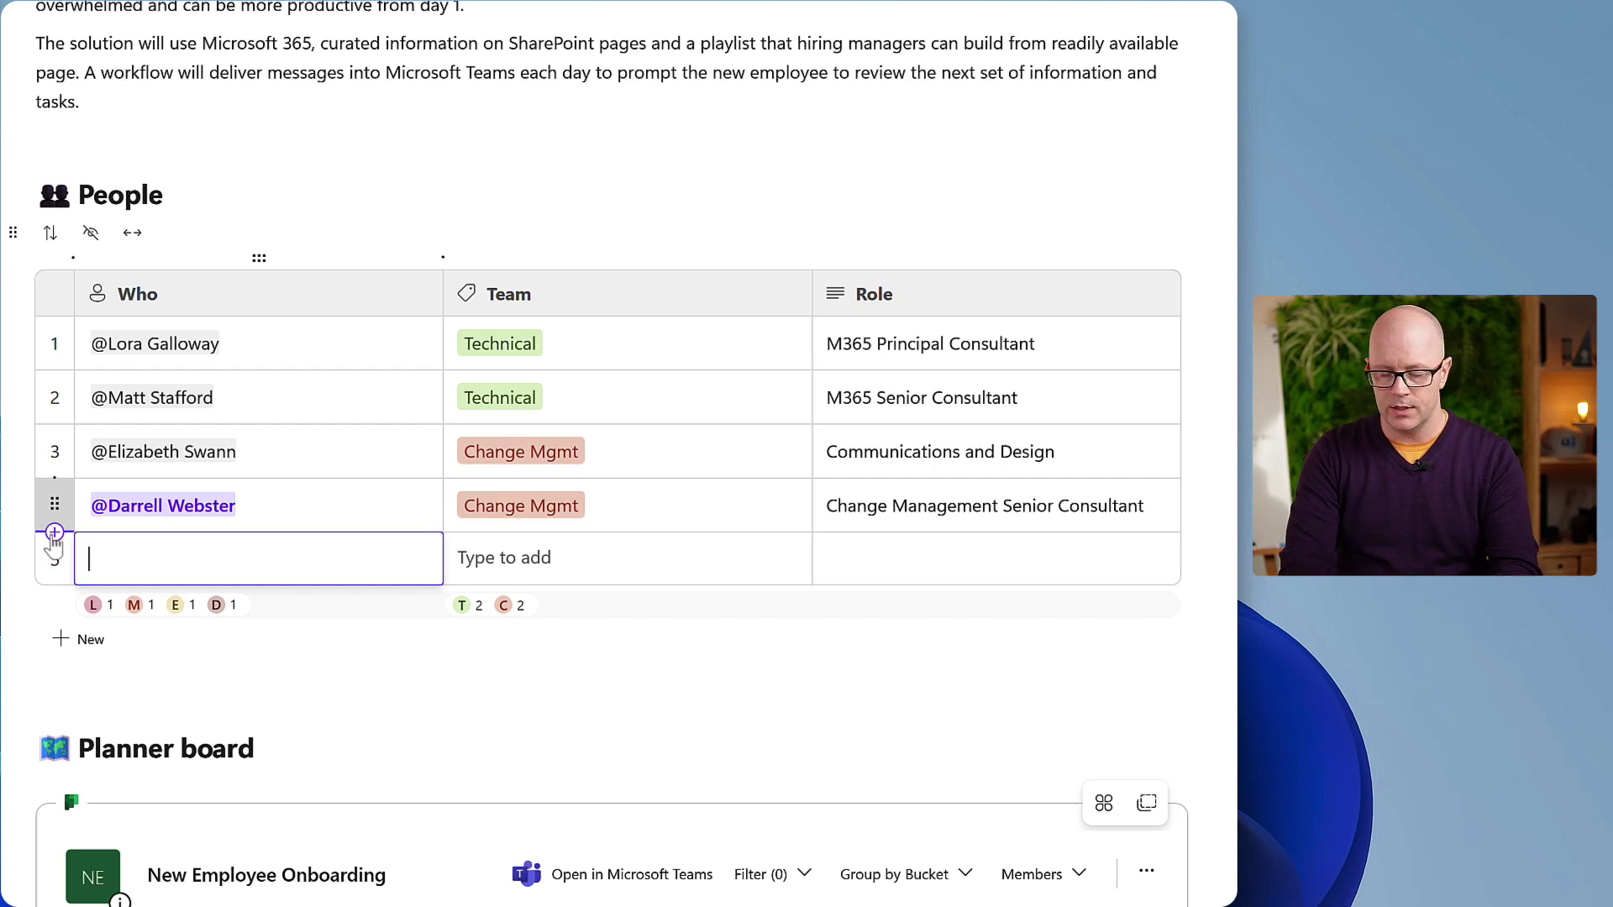
text(dani)
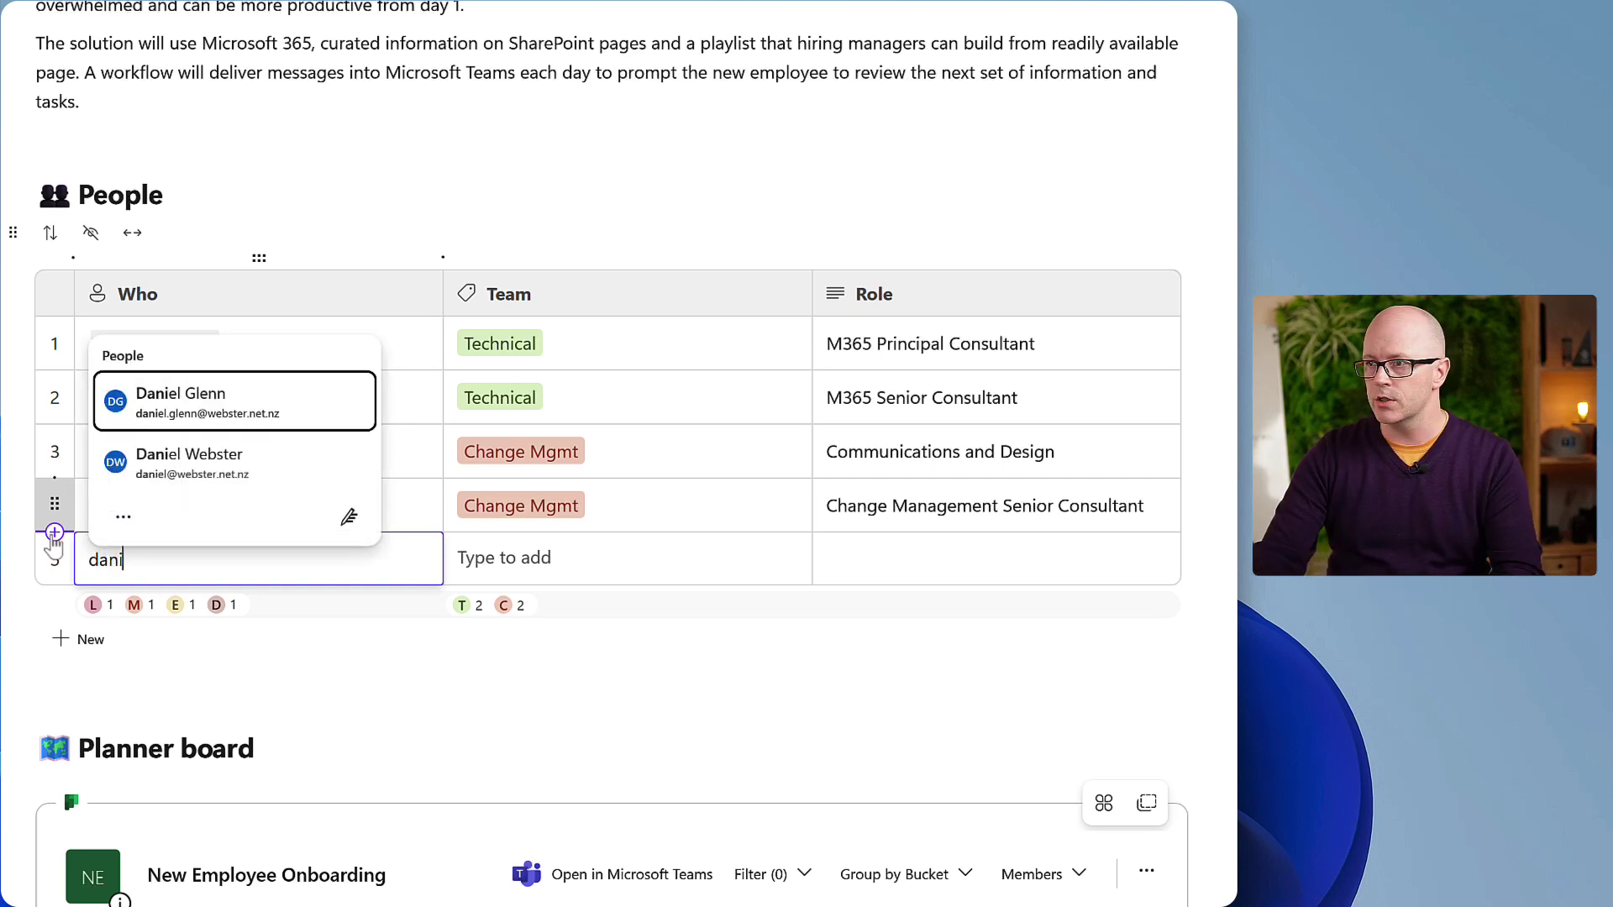
click(191, 412)
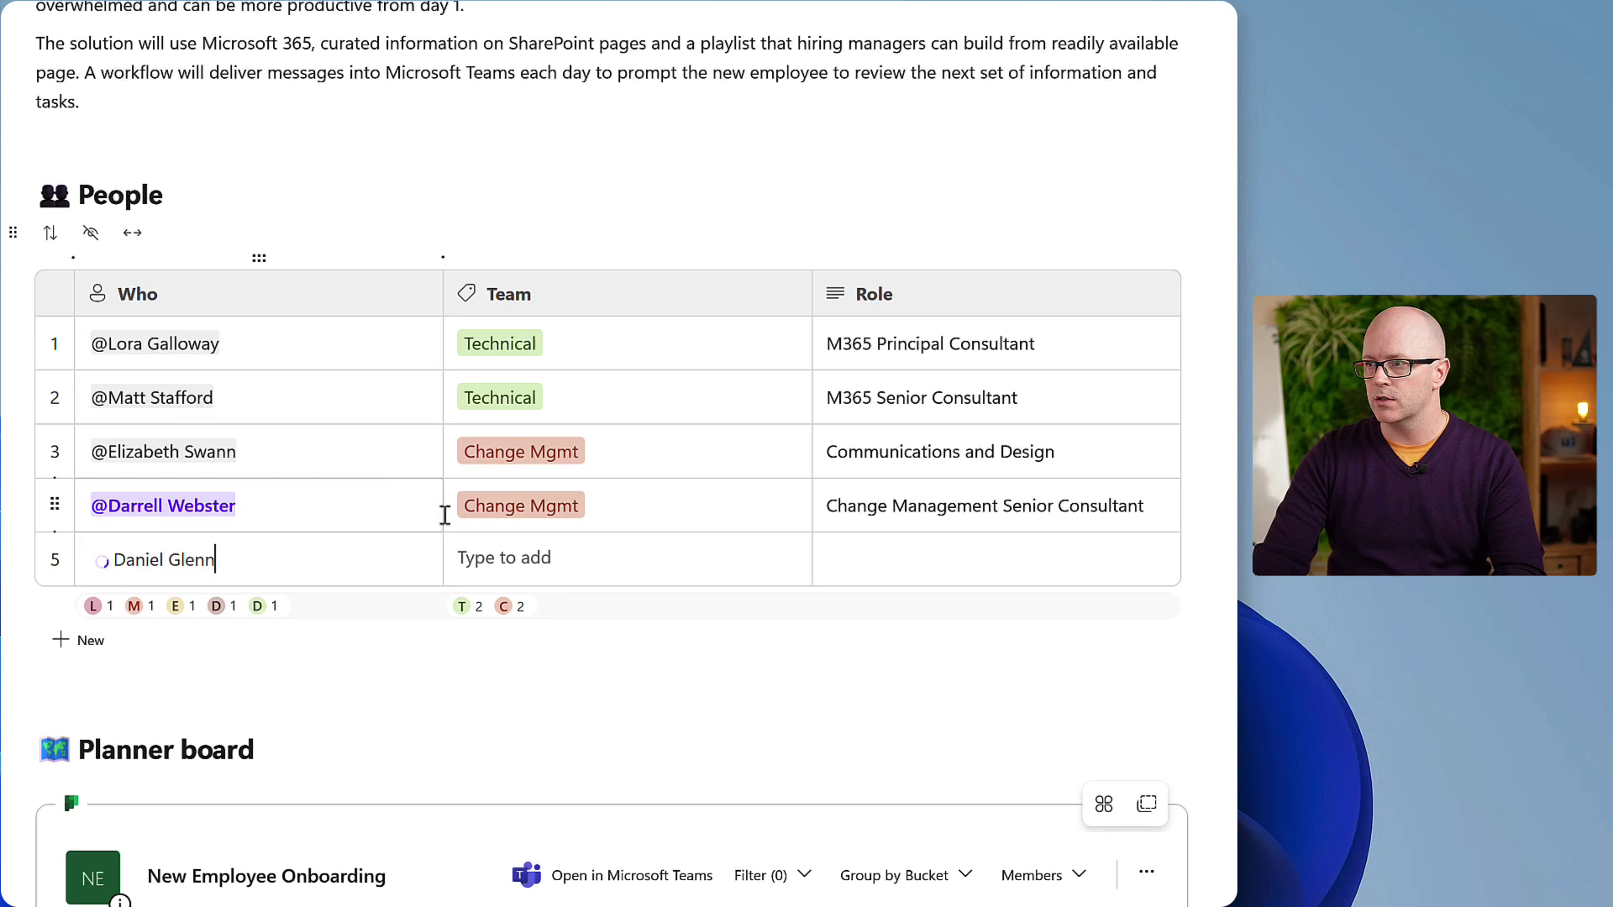
click(510, 571)
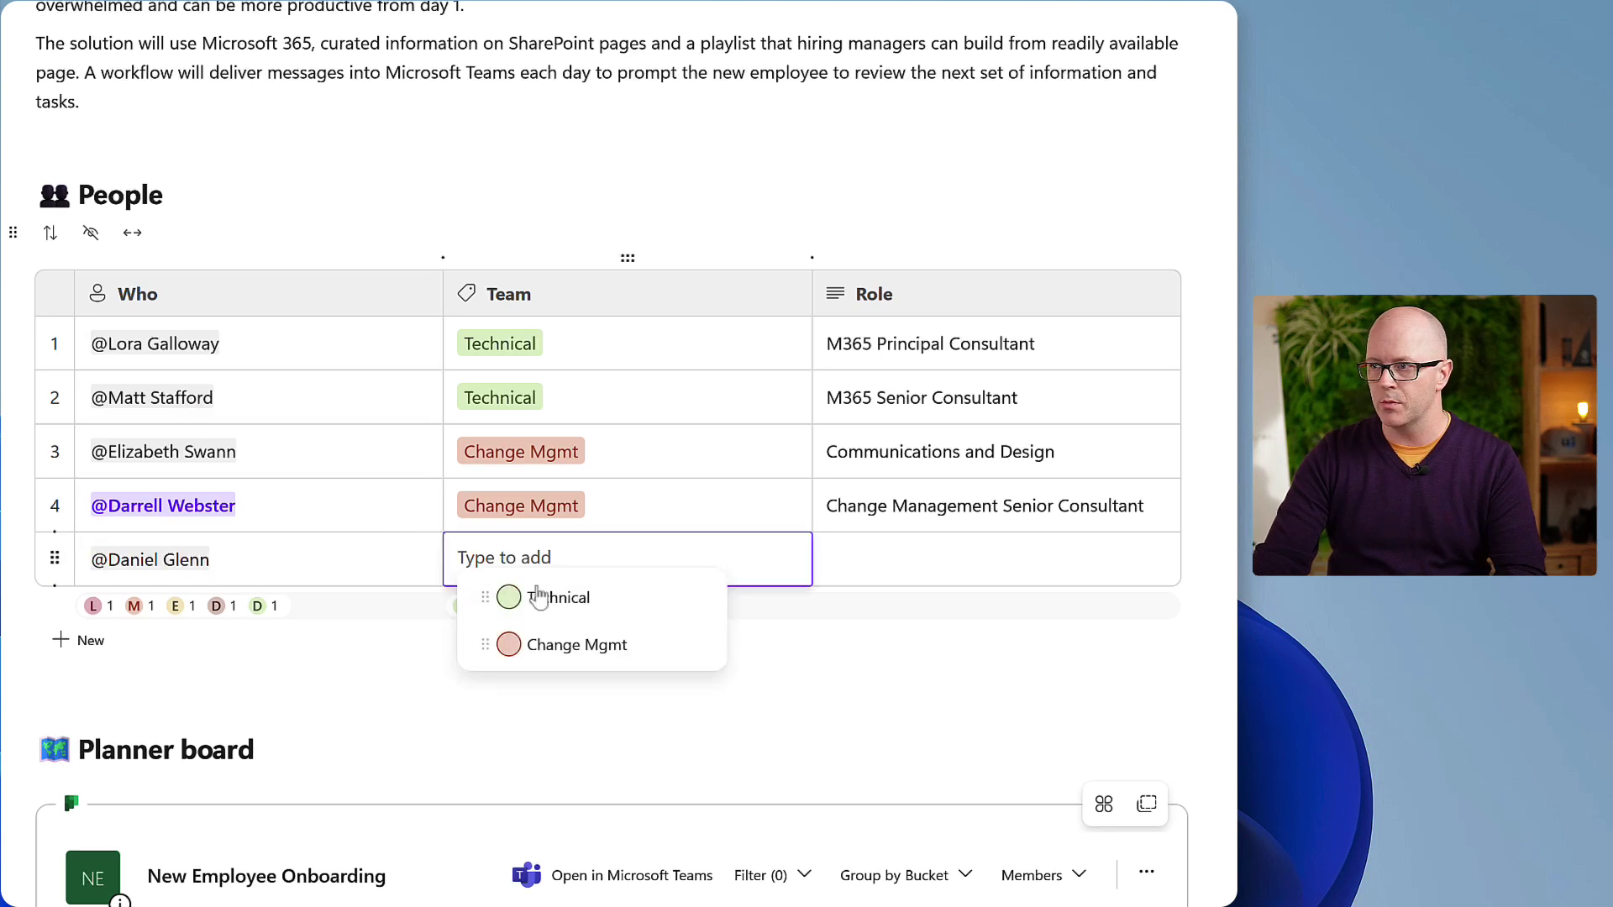
click(540, 595)
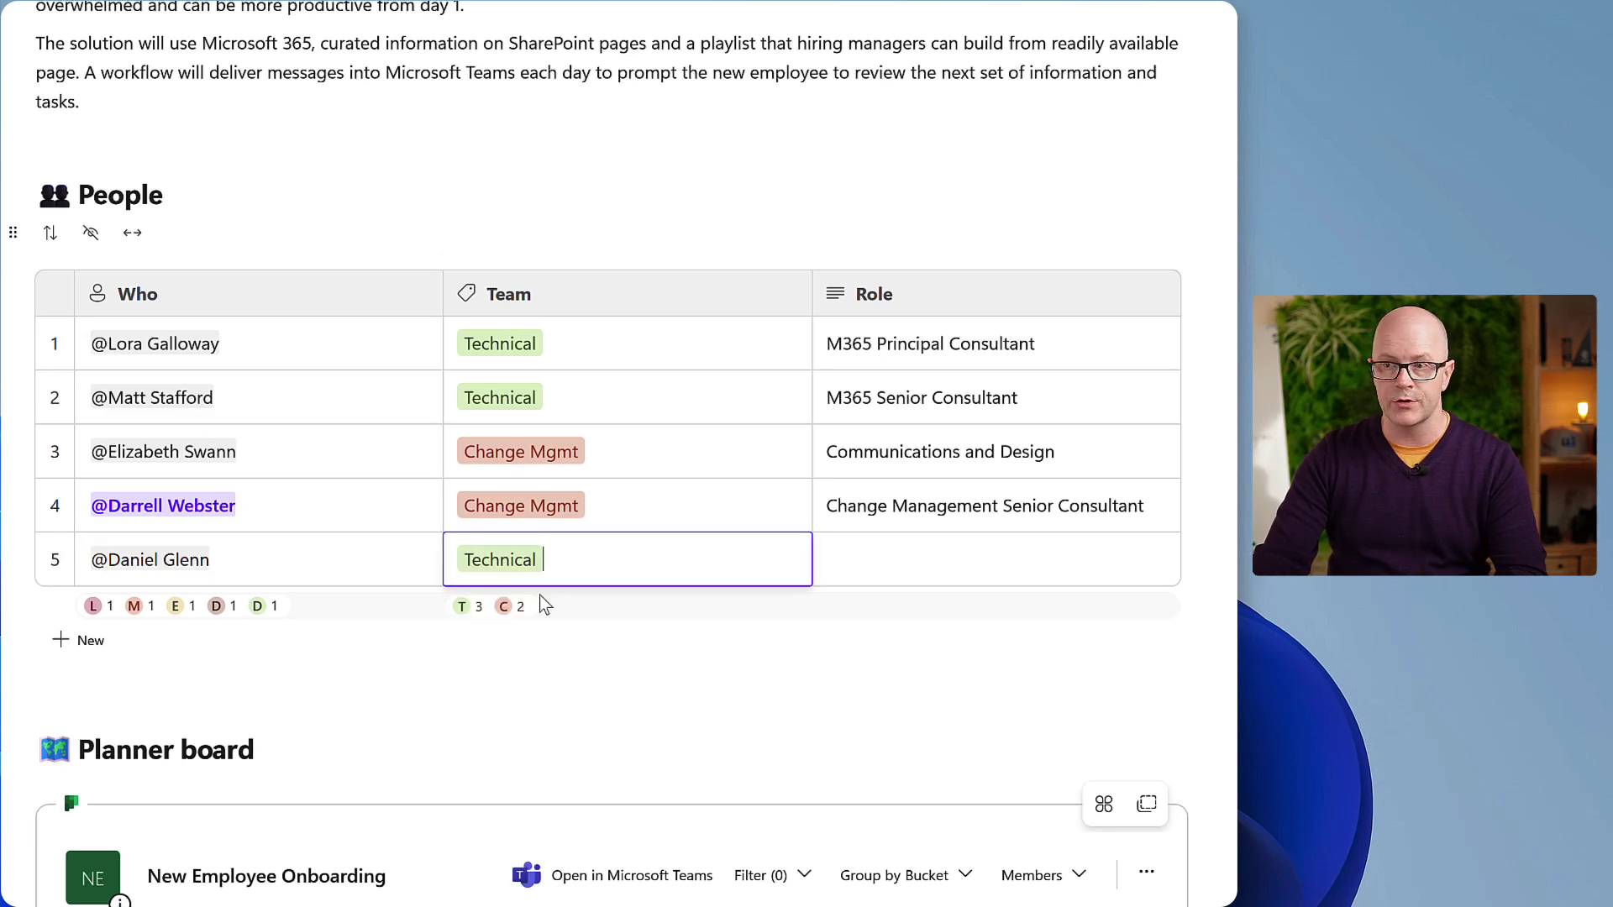
click(874, 561)
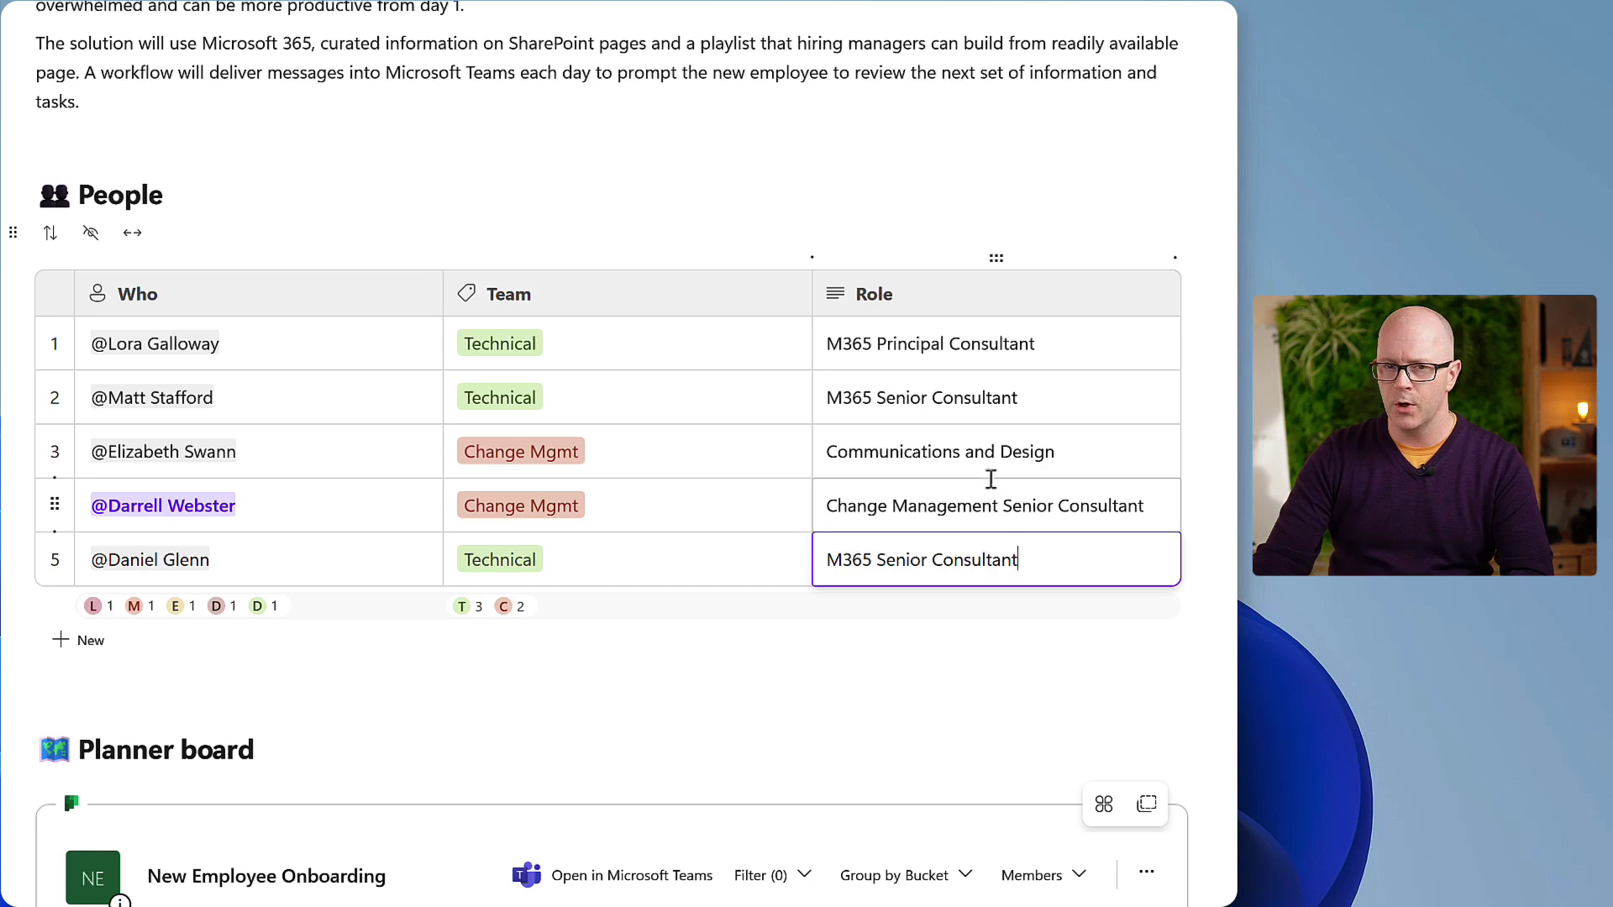
key(Down)
Look through the Project Kick-off page's Reference files and Project background video, and return to the People table and Planner board.
scroll(611, 453, down, 15)
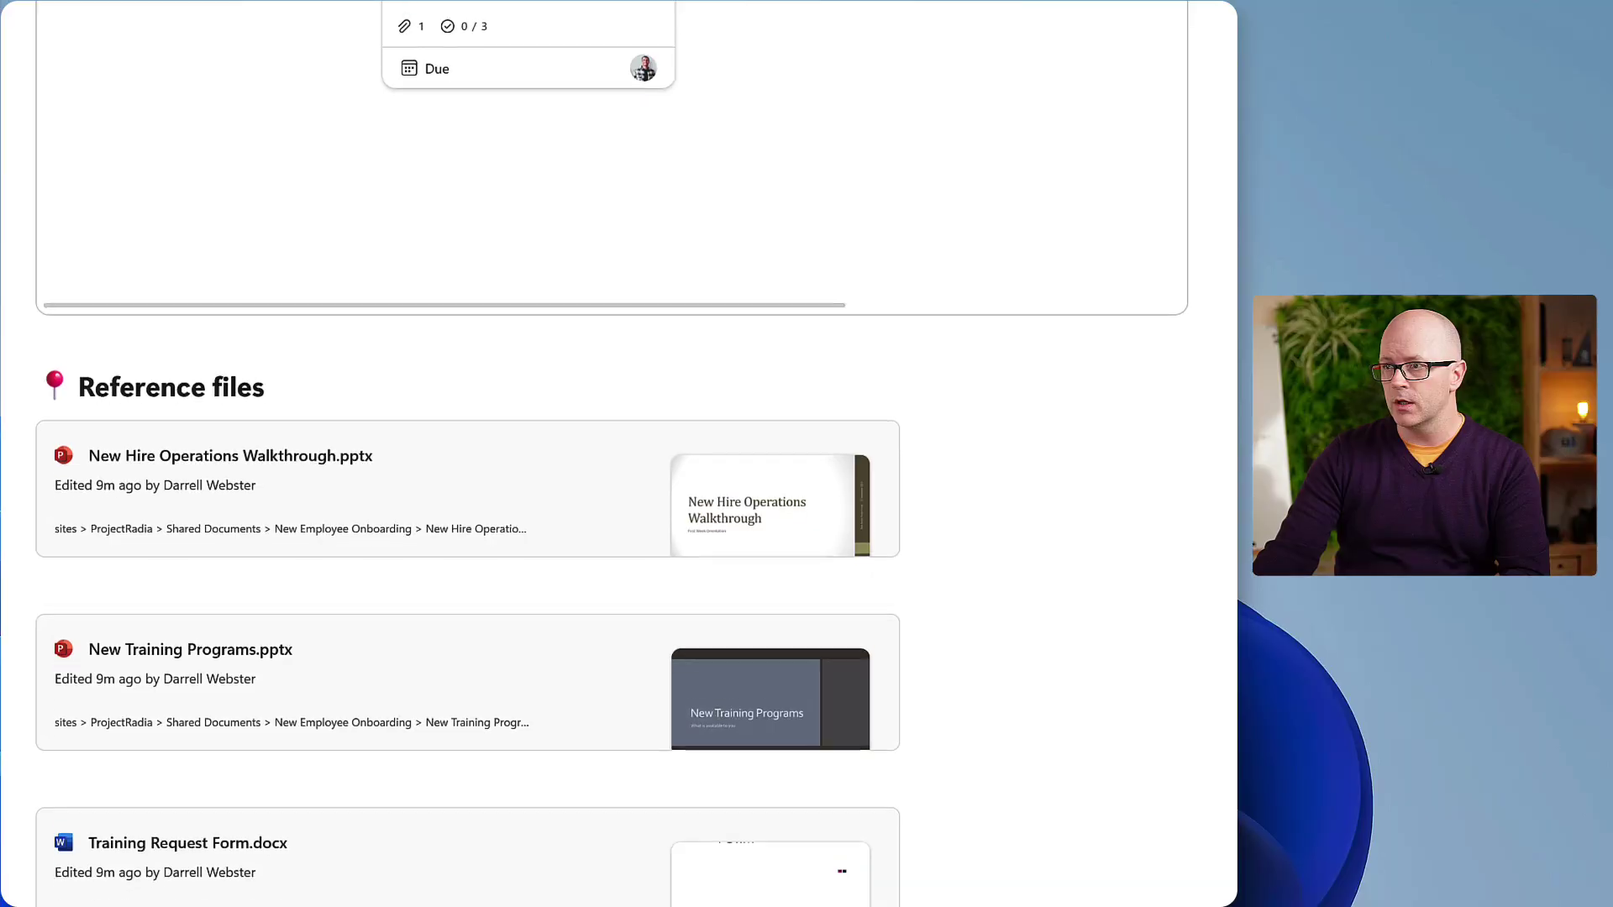
scroll(611, 454, down, 1)
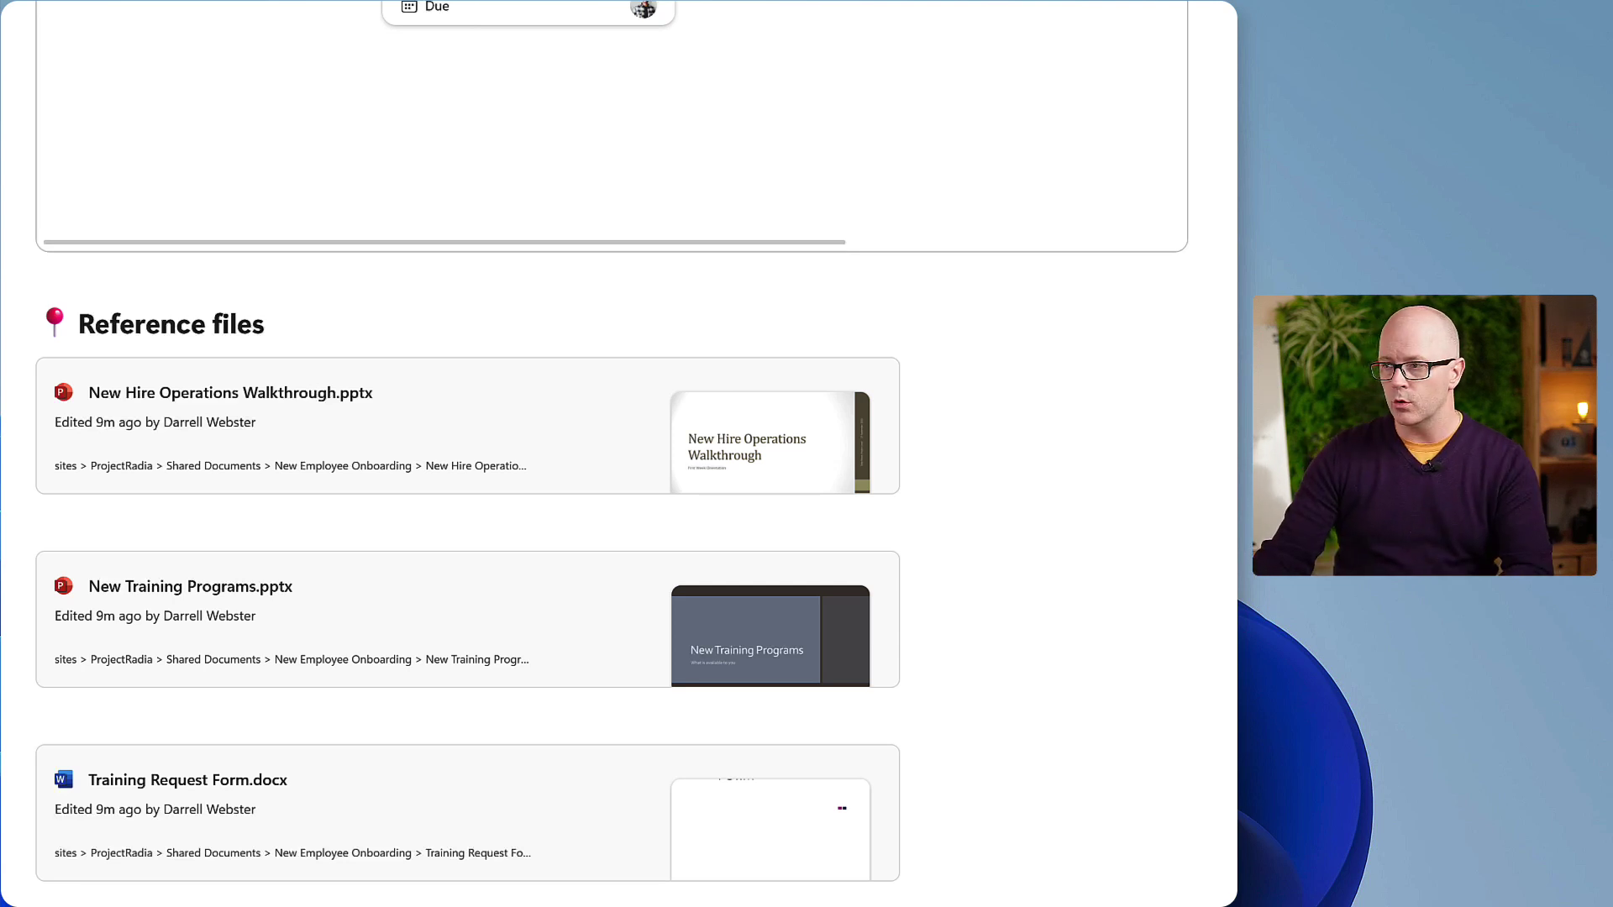
scroll(799, 627, down, 1)
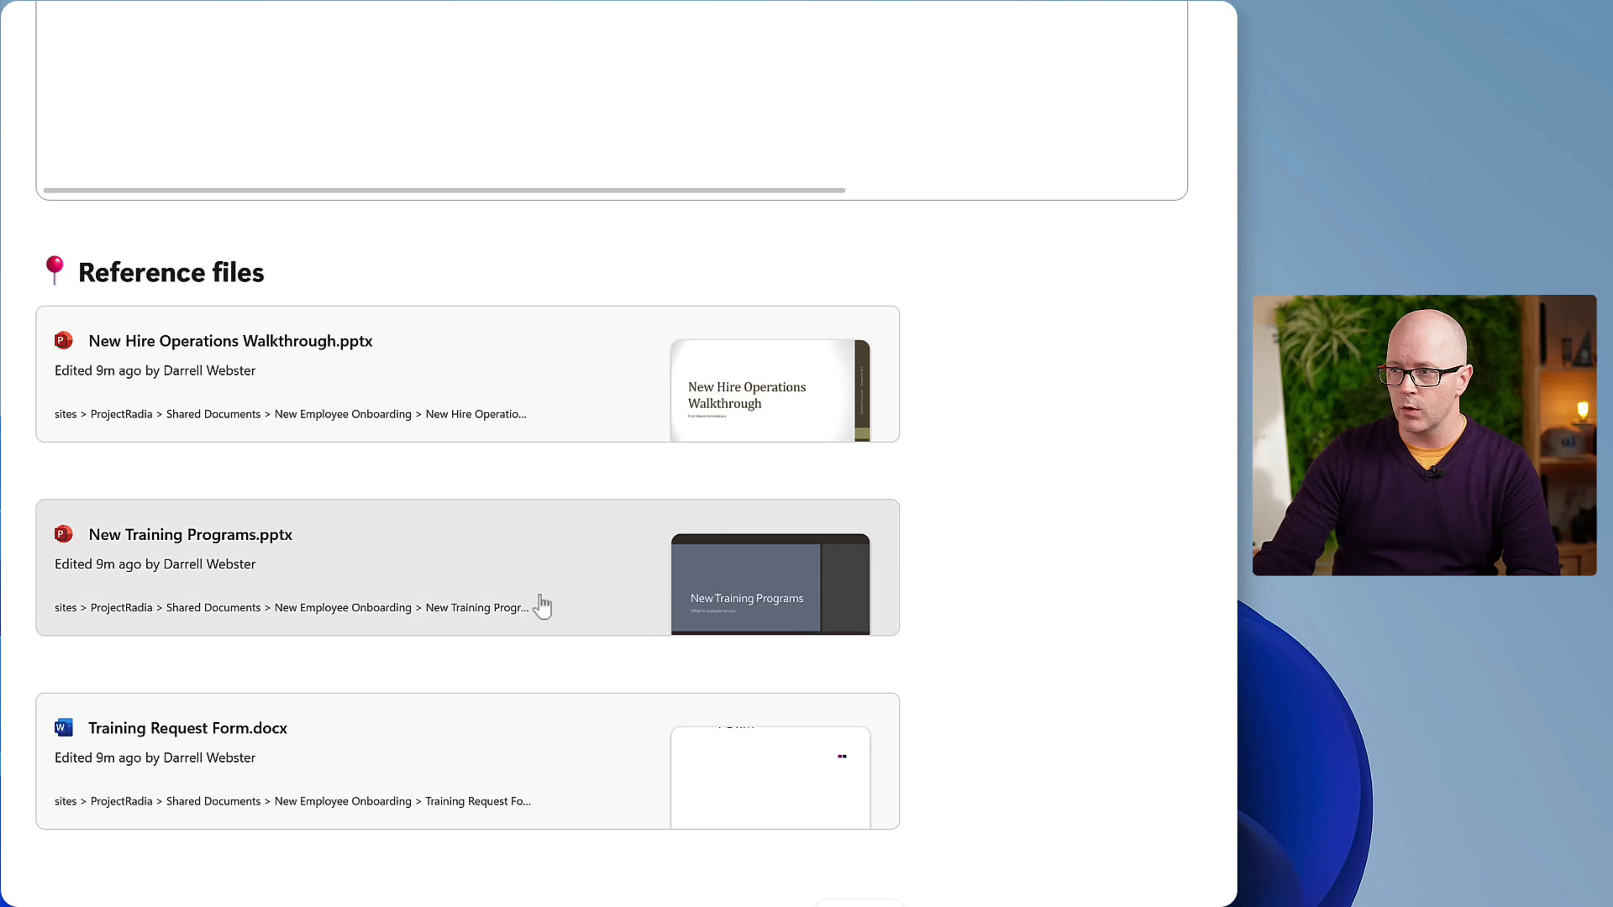
scroll(1016, 591, down, 2)
scroll(1051, 589, down, 5)
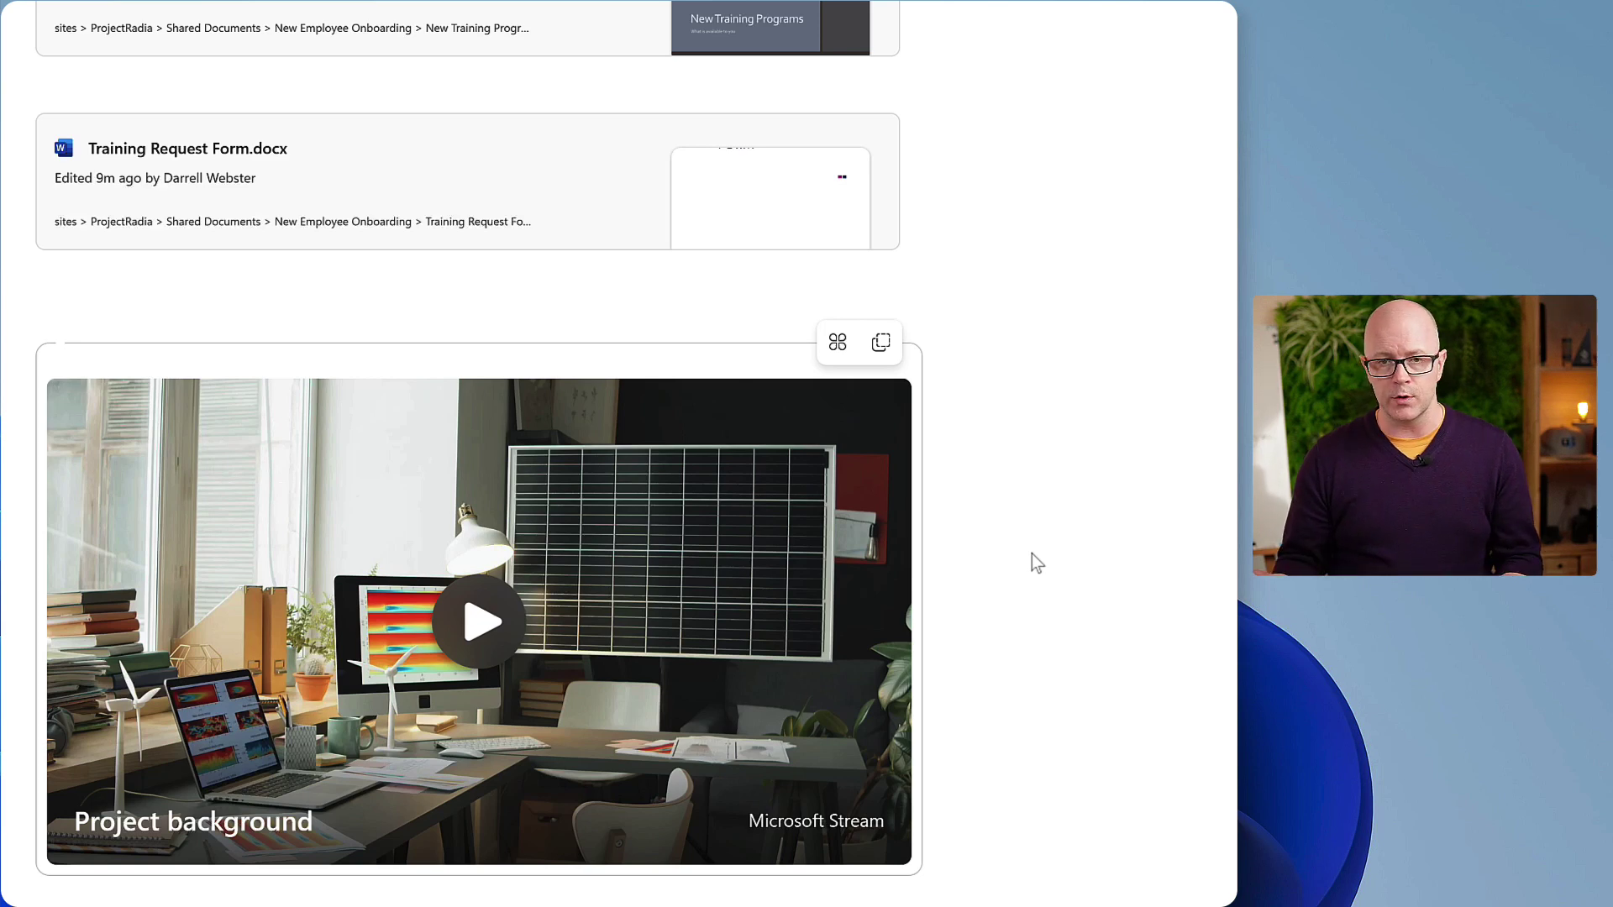
scroll(1036, 561, up, 2)
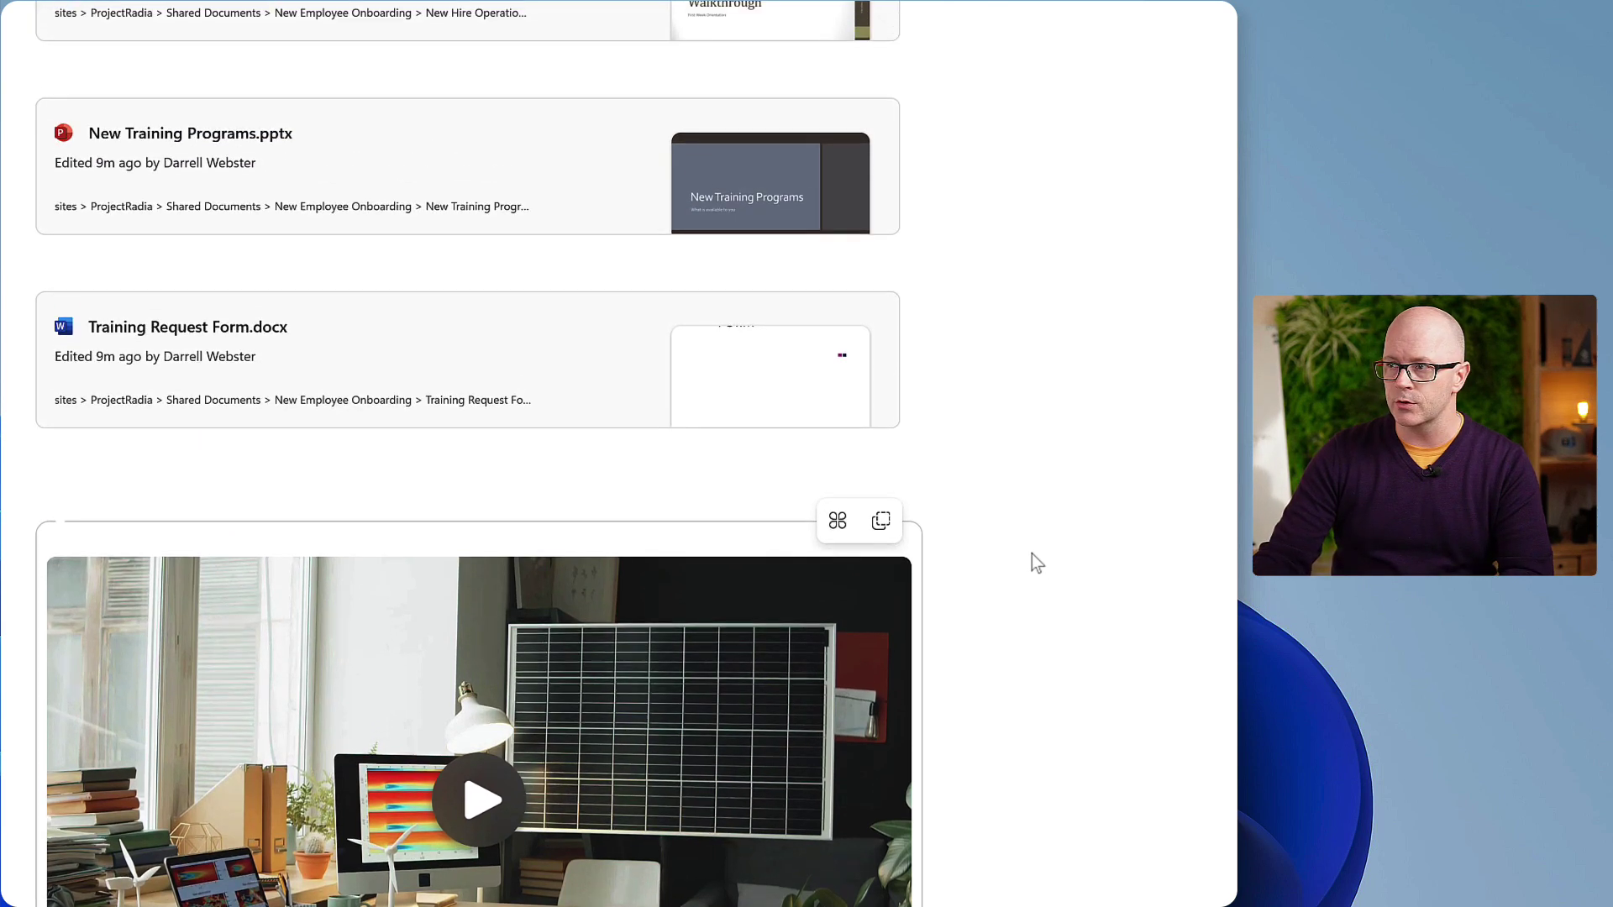
scroll(1065, 546, up, 10)
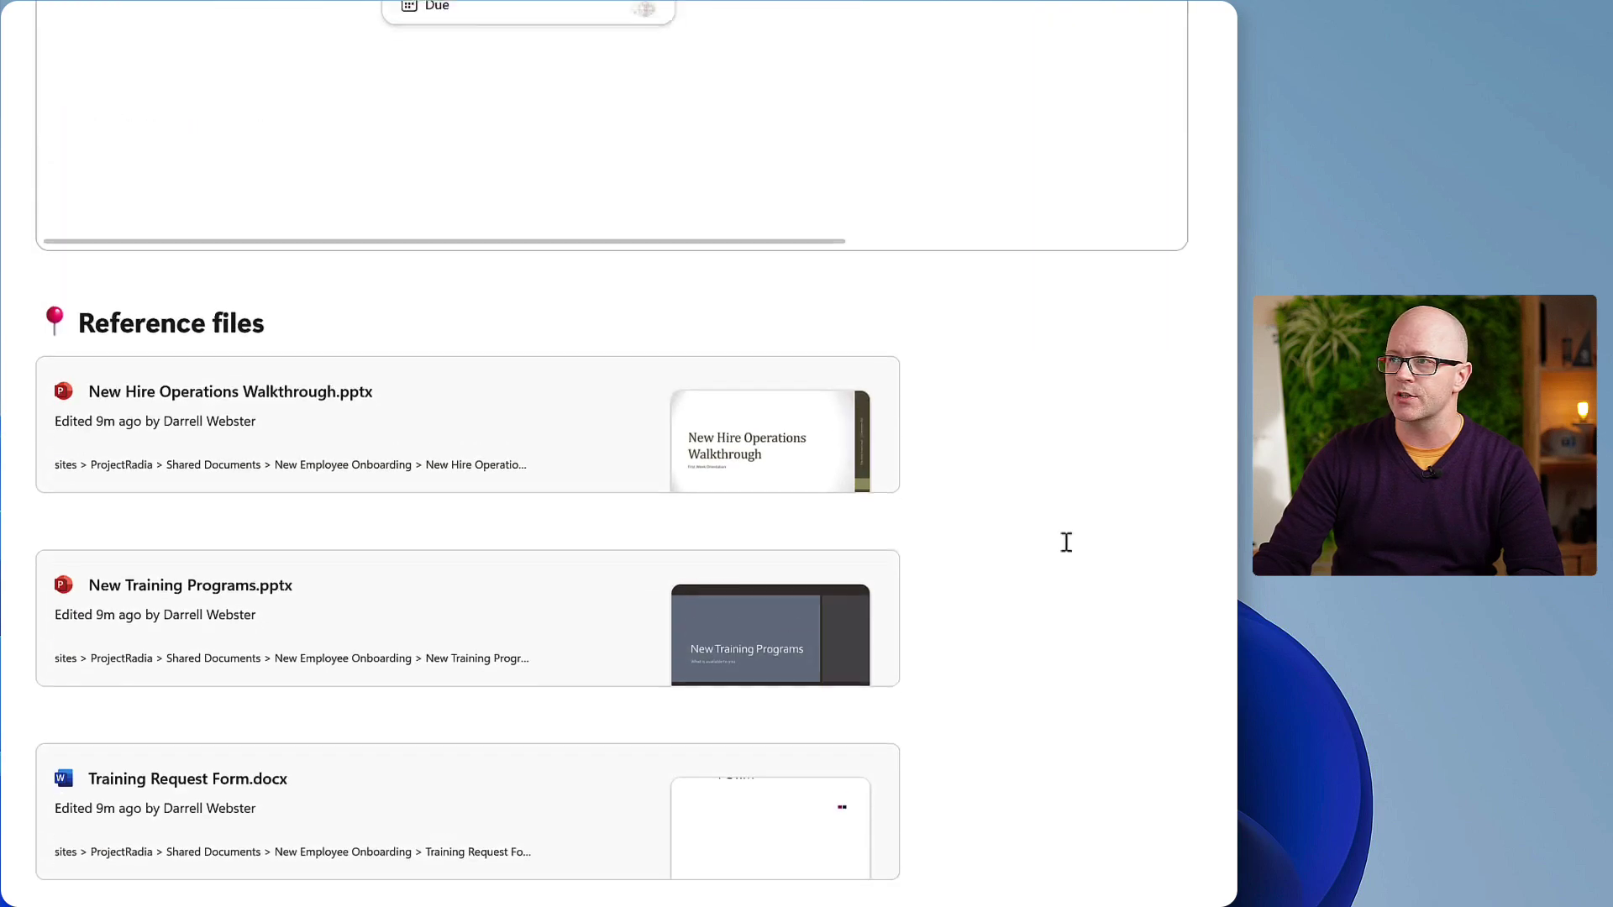
scroll(1070, 551, up, 10)
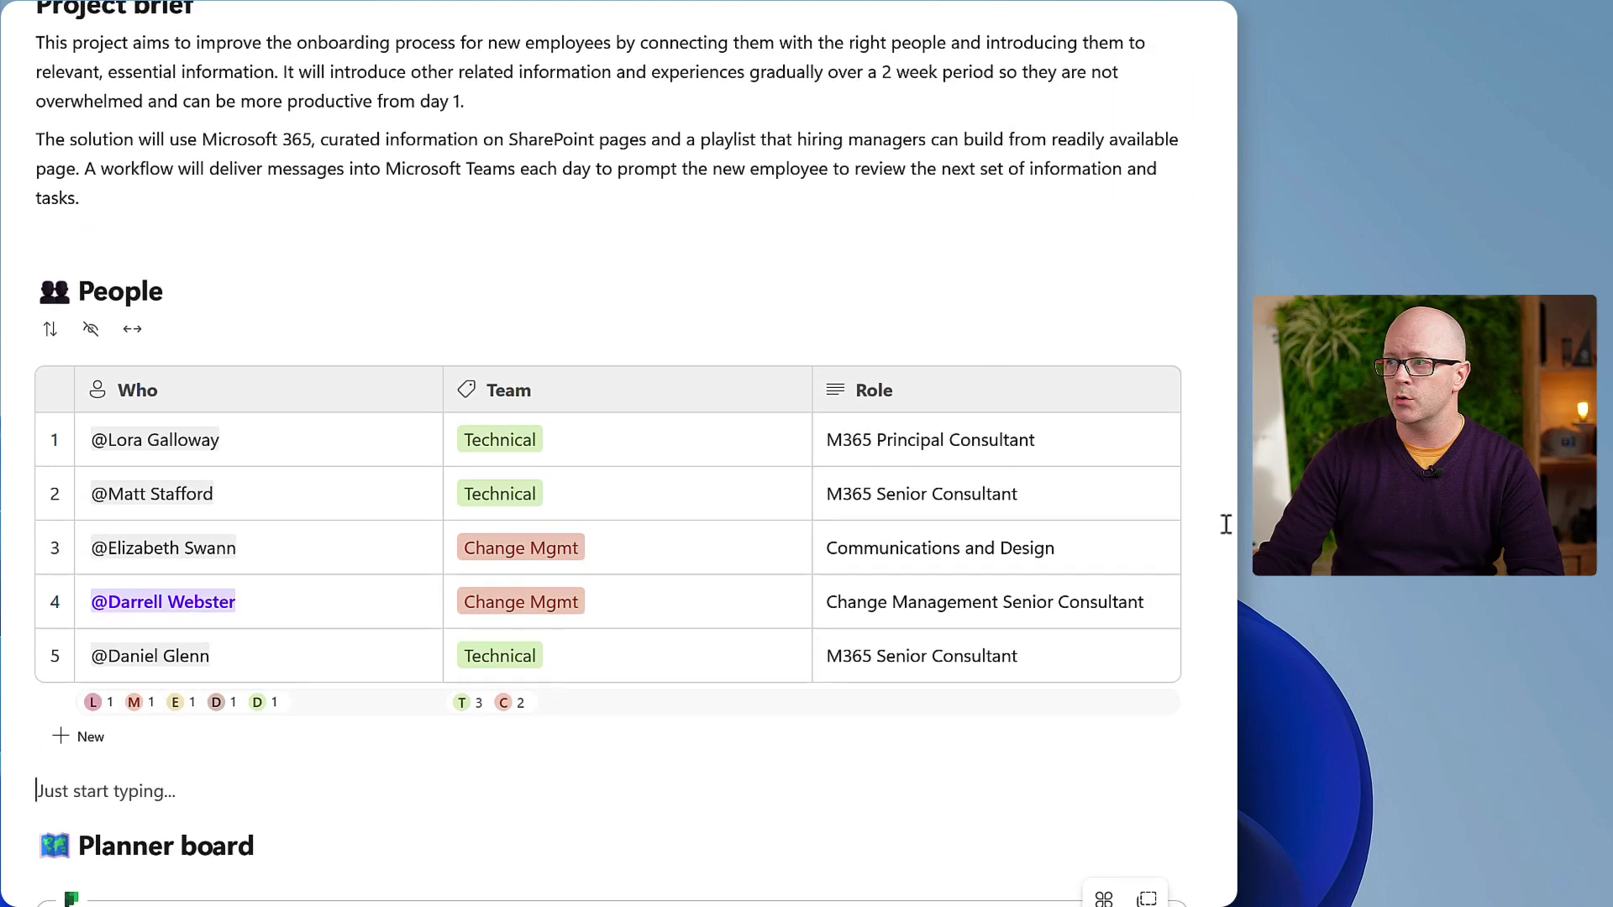
scroll(611, 504, down, 2)
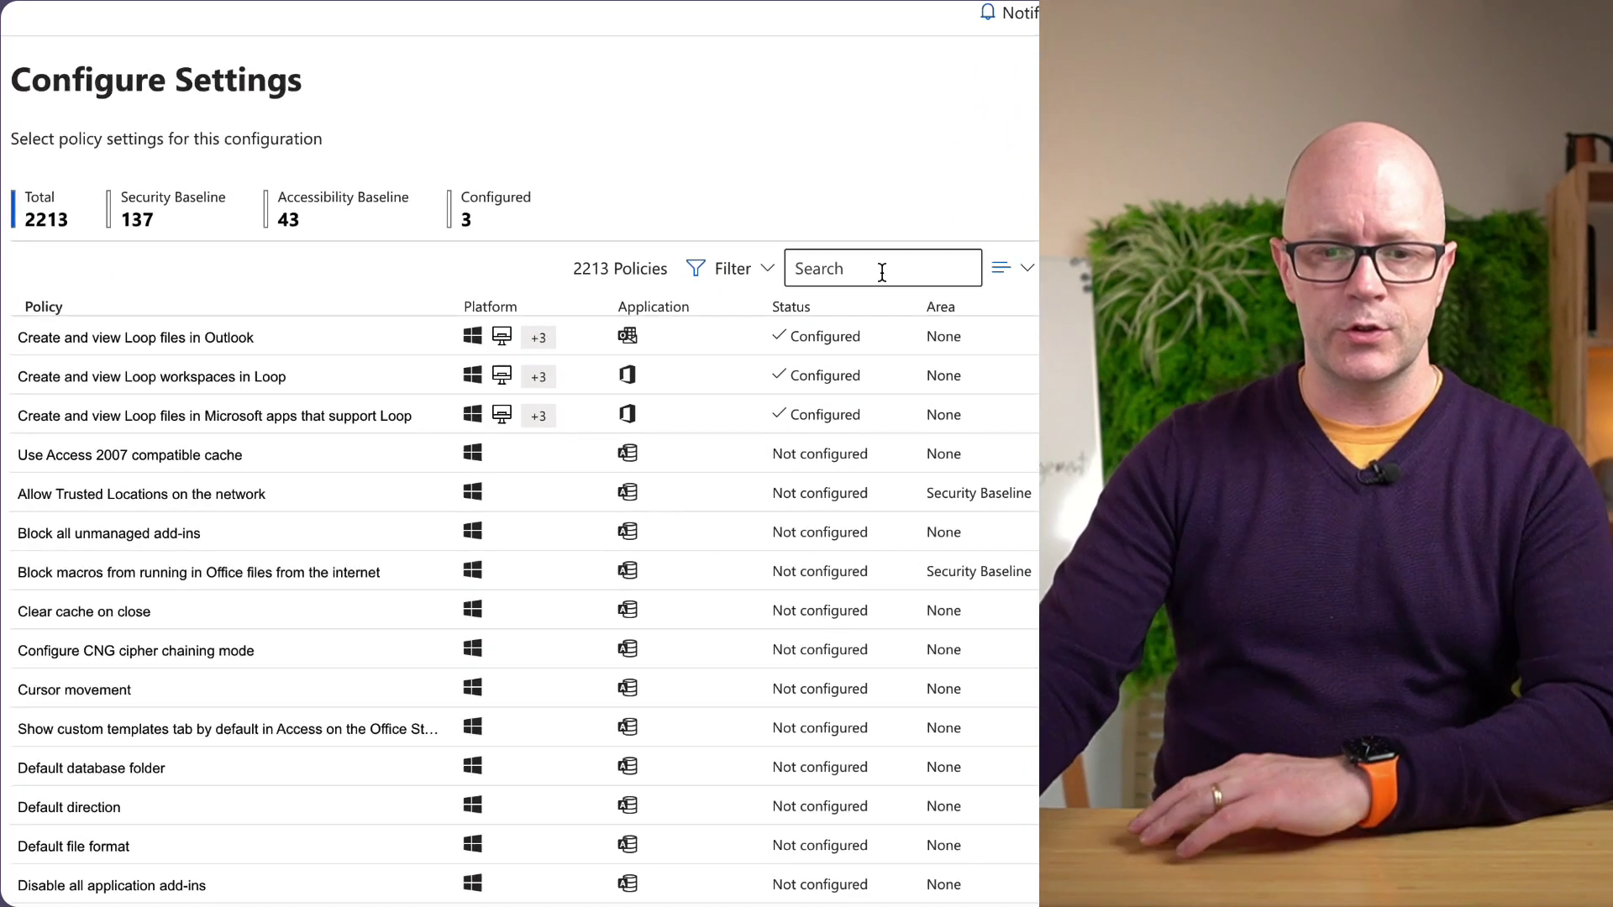
Find the policy "View and edit Planner plans with the Planner Loop component" using the search term planner, and review its configuration options and full description.
click(883, 268)
text(planner)
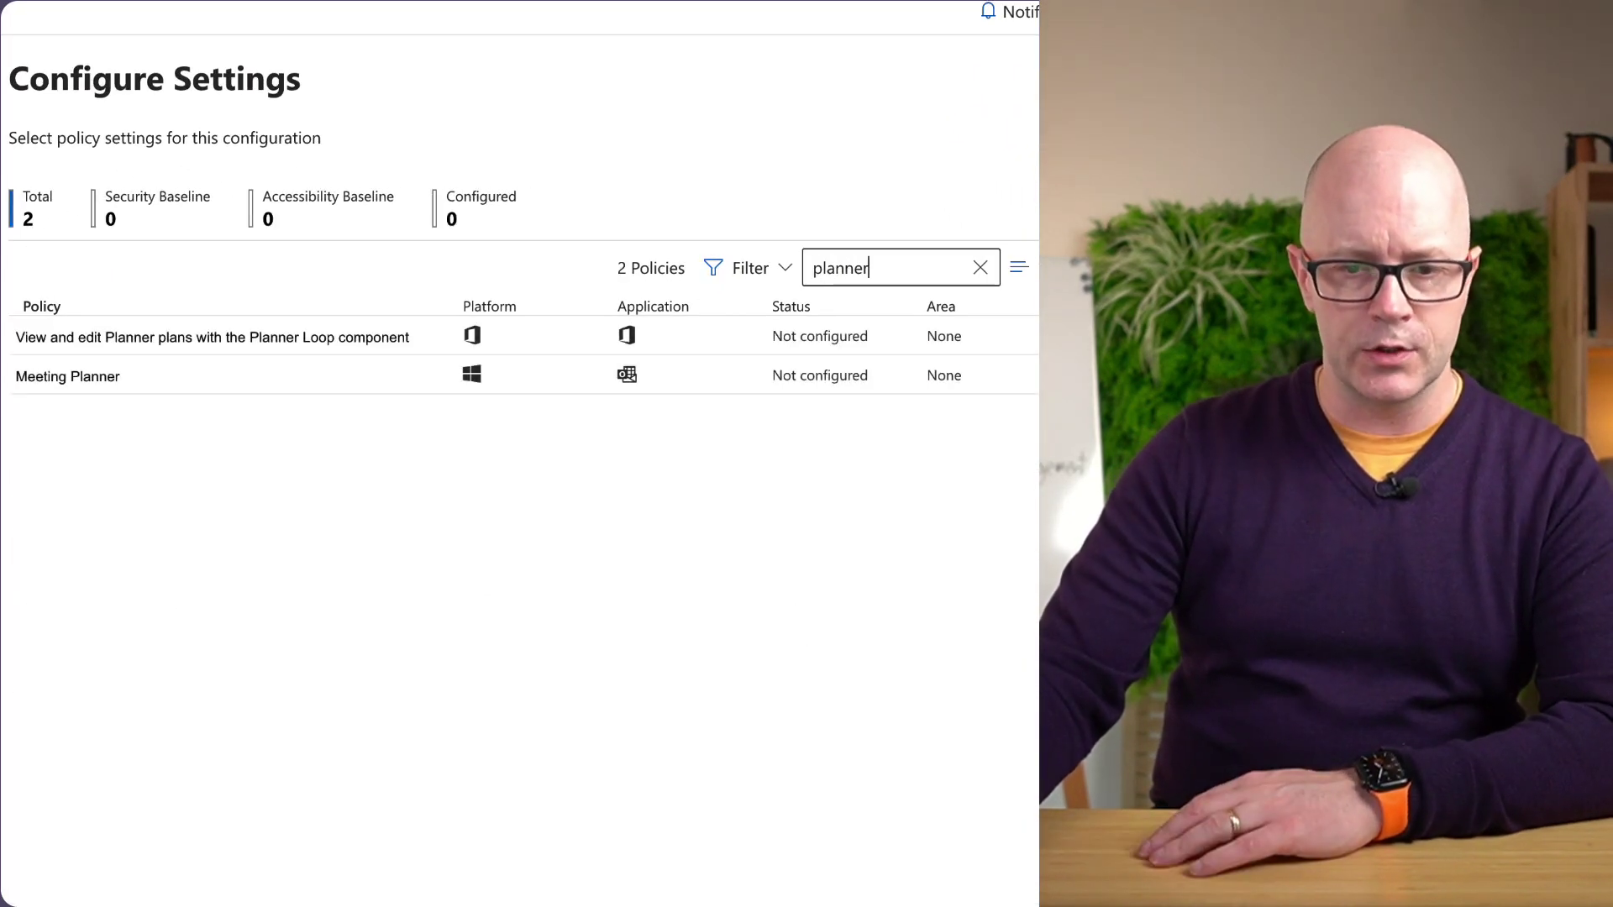
click(321, 341)
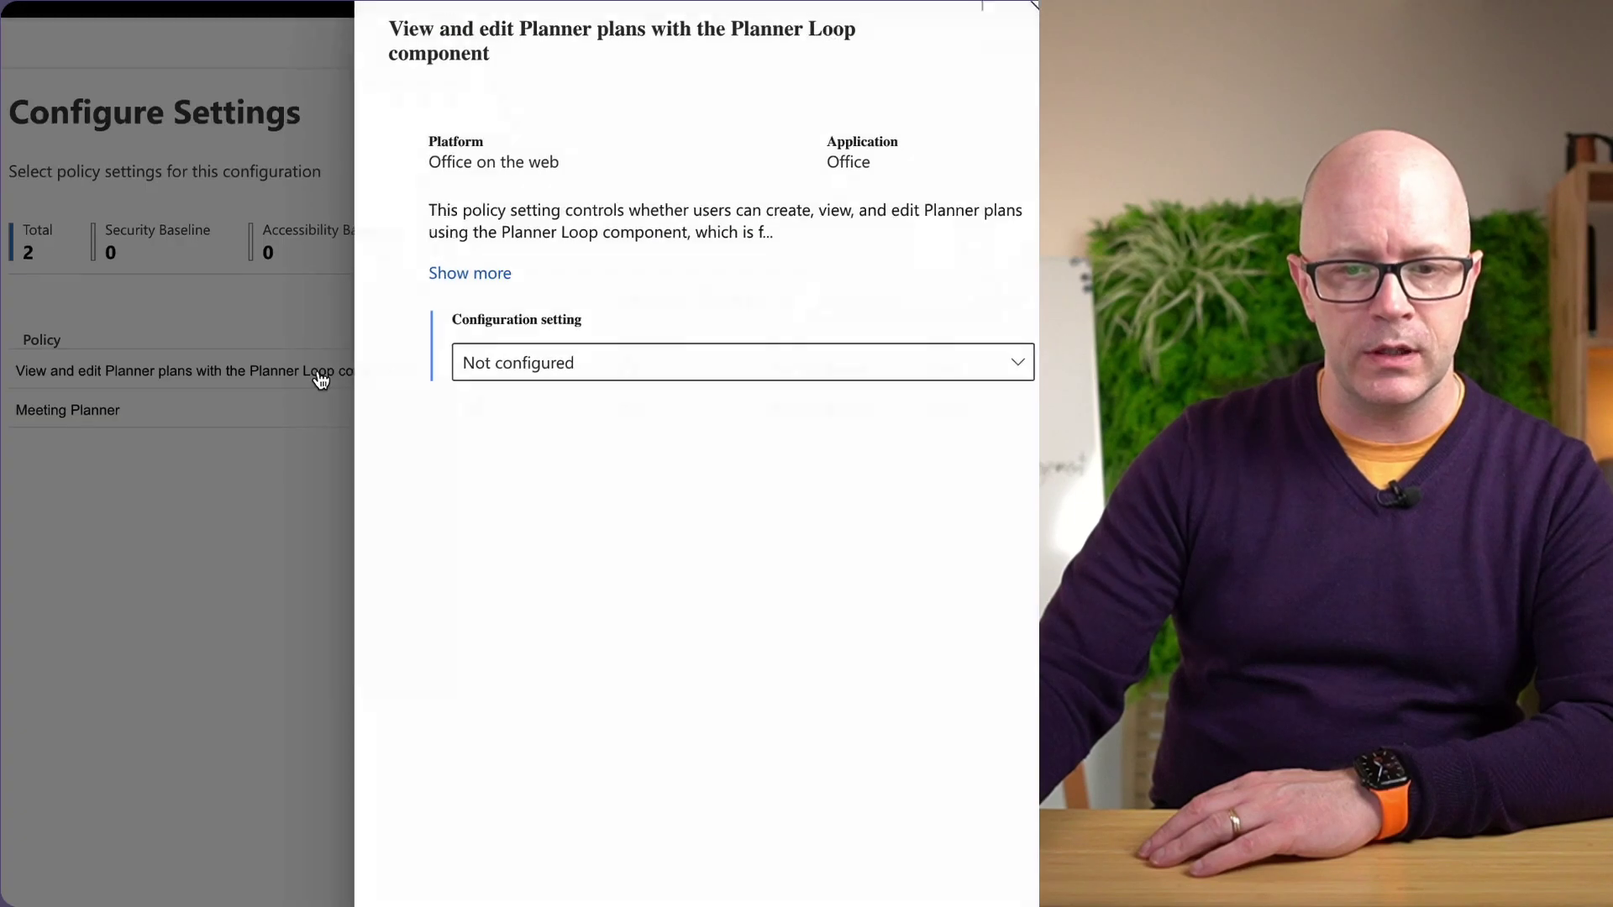
click(636, 358)
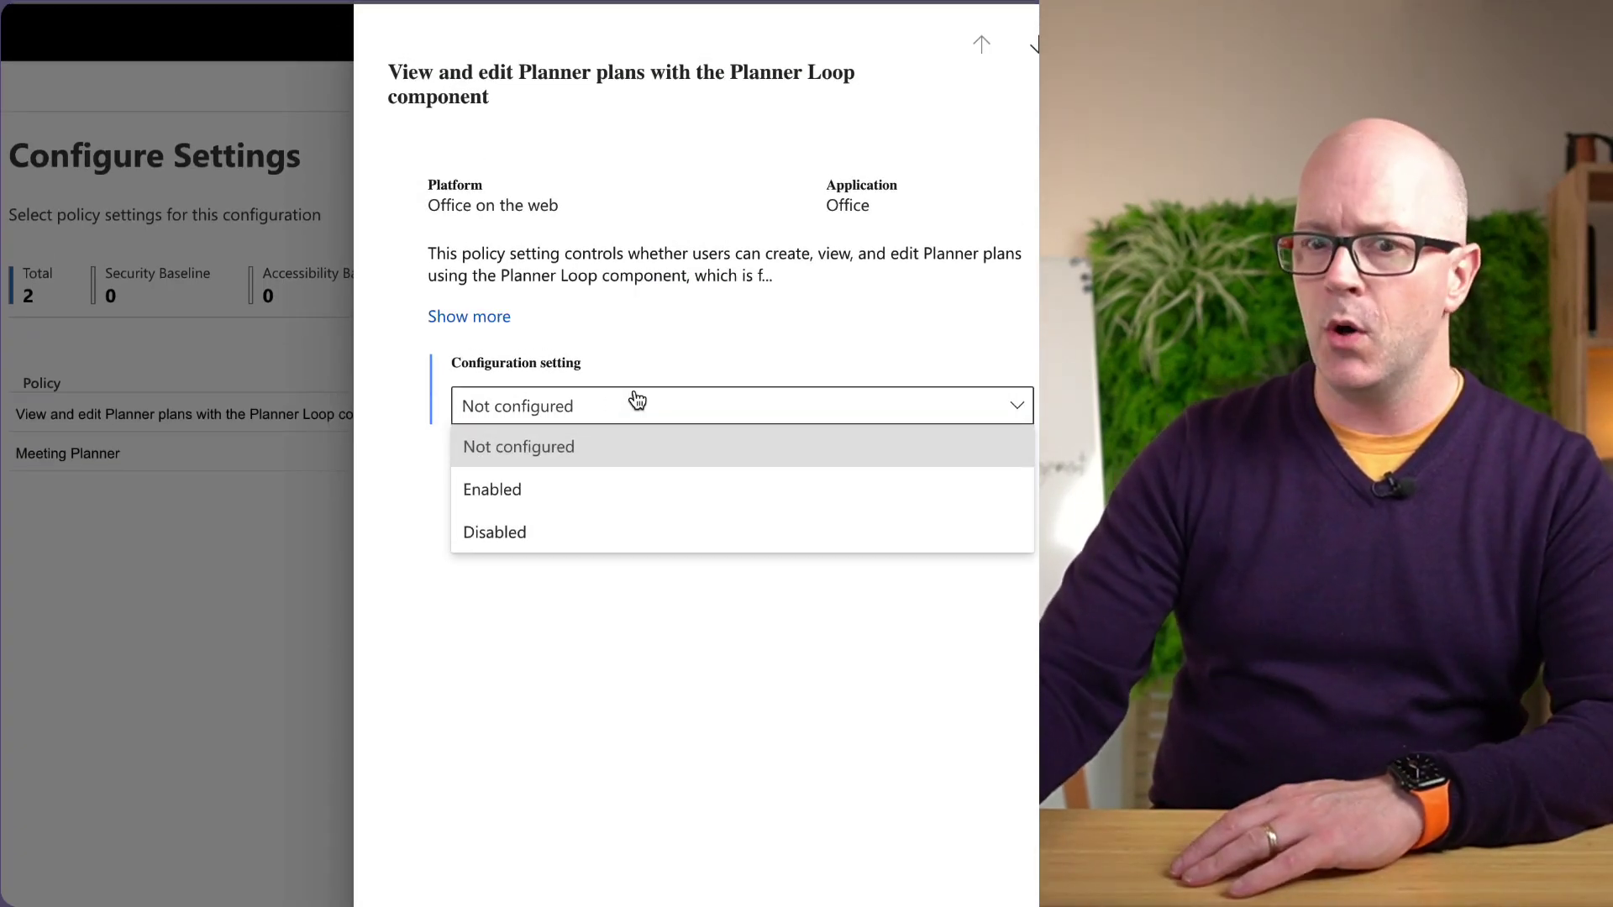
click(468, 316)
click(467, 316)
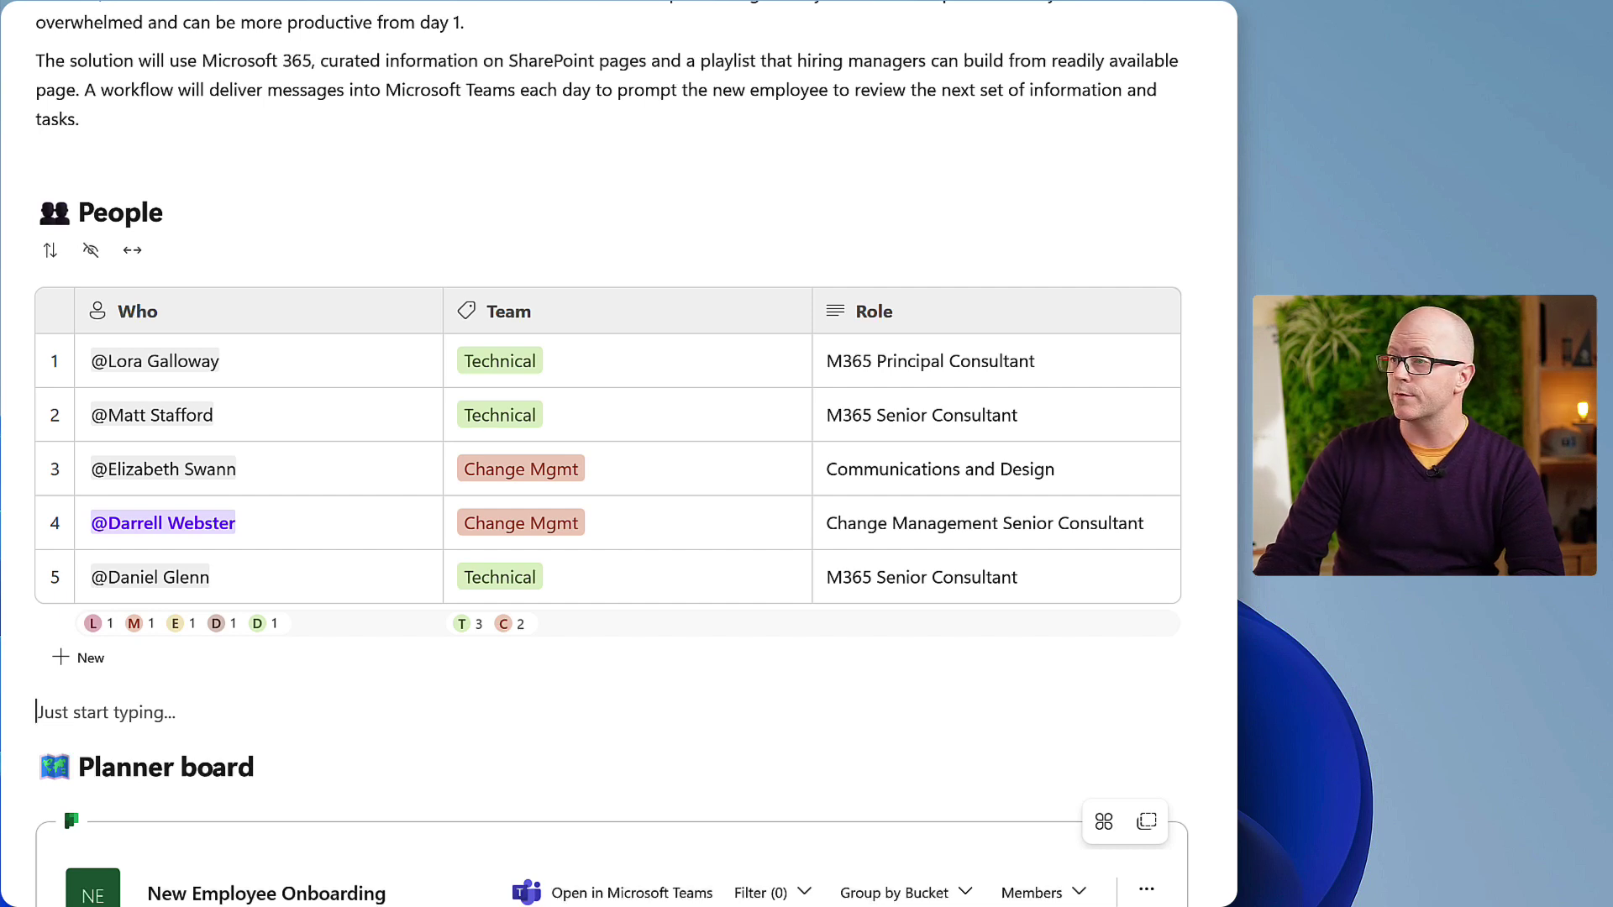
Copy the Project Kick-off page as a Loop component link in Loop and dismiss the sharing link dialog.
scroll(612, 454, down, 9)
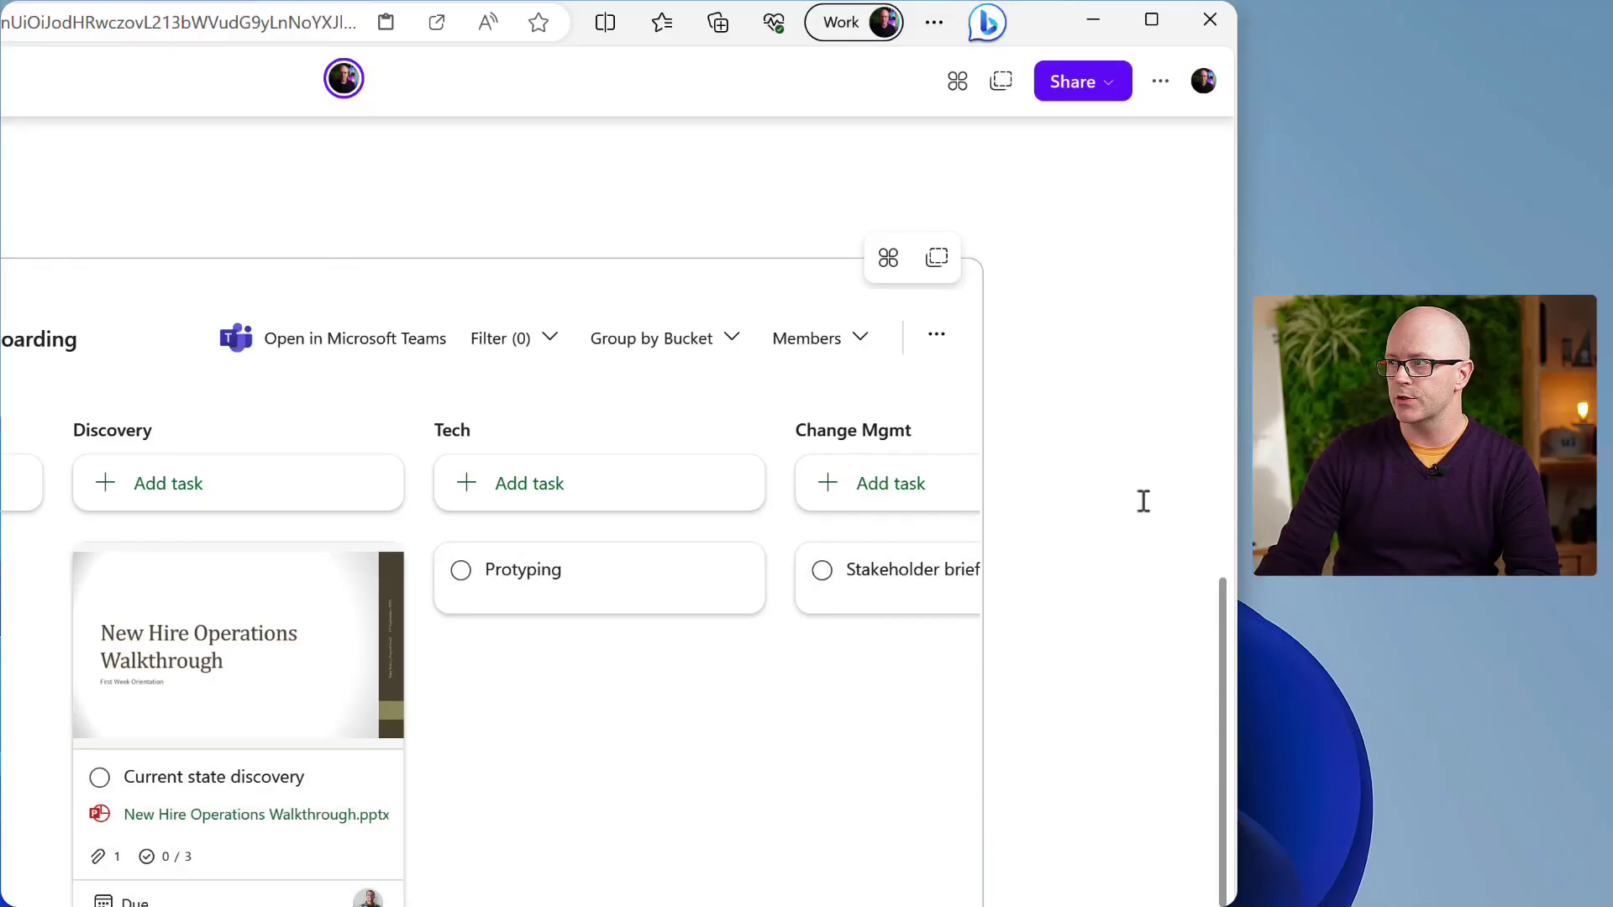
click(1005, 83)
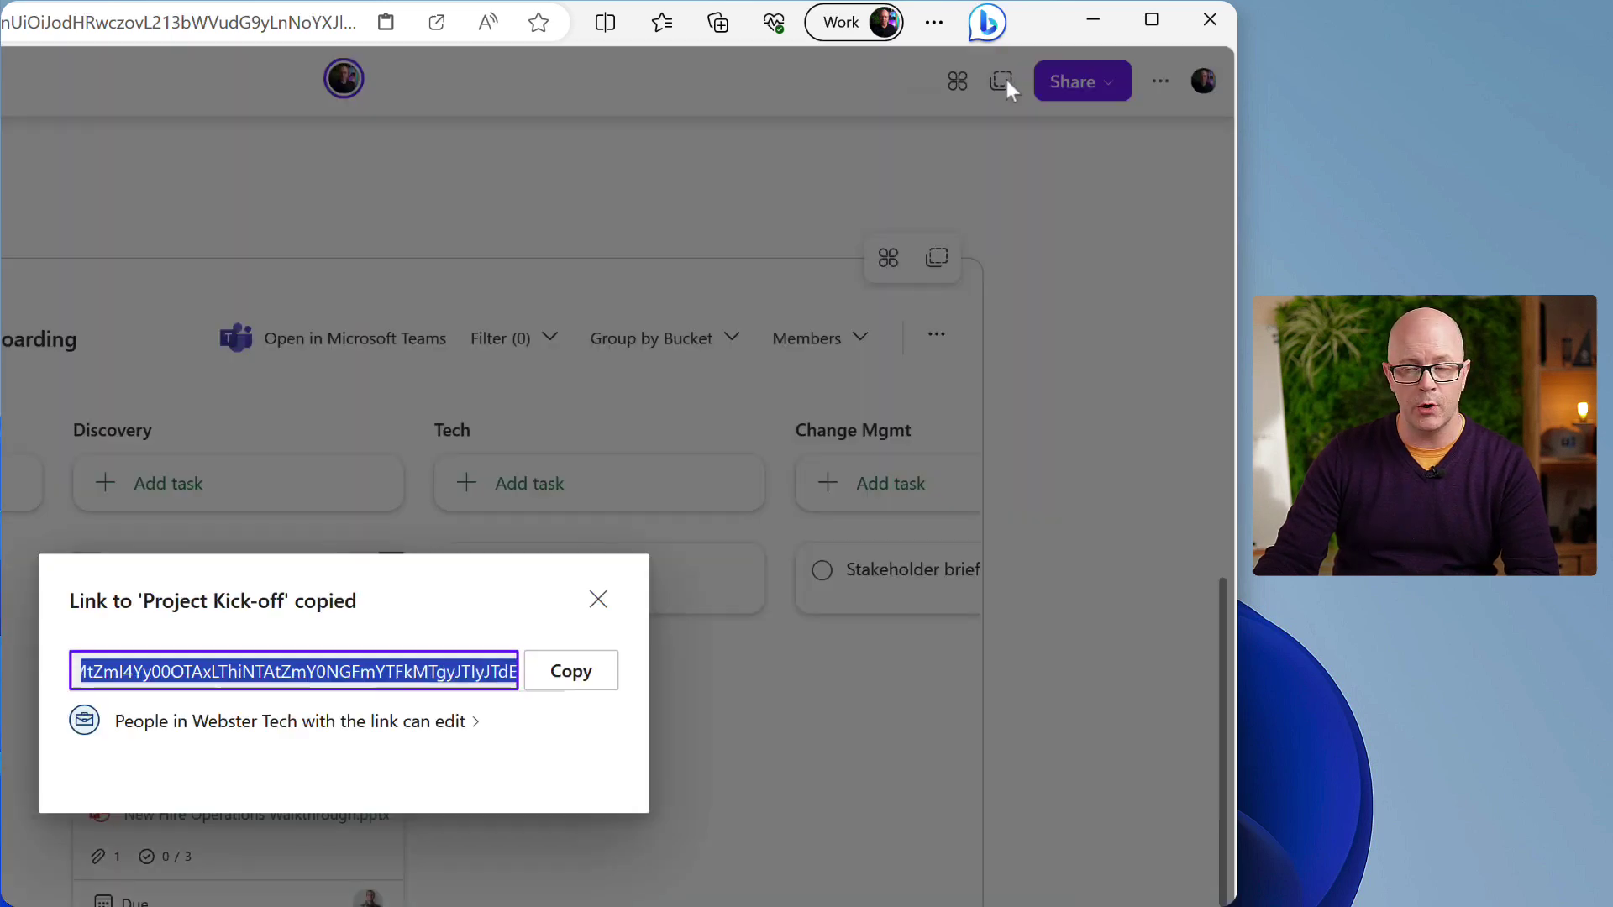
click(600, 677)
click(1103, 499)
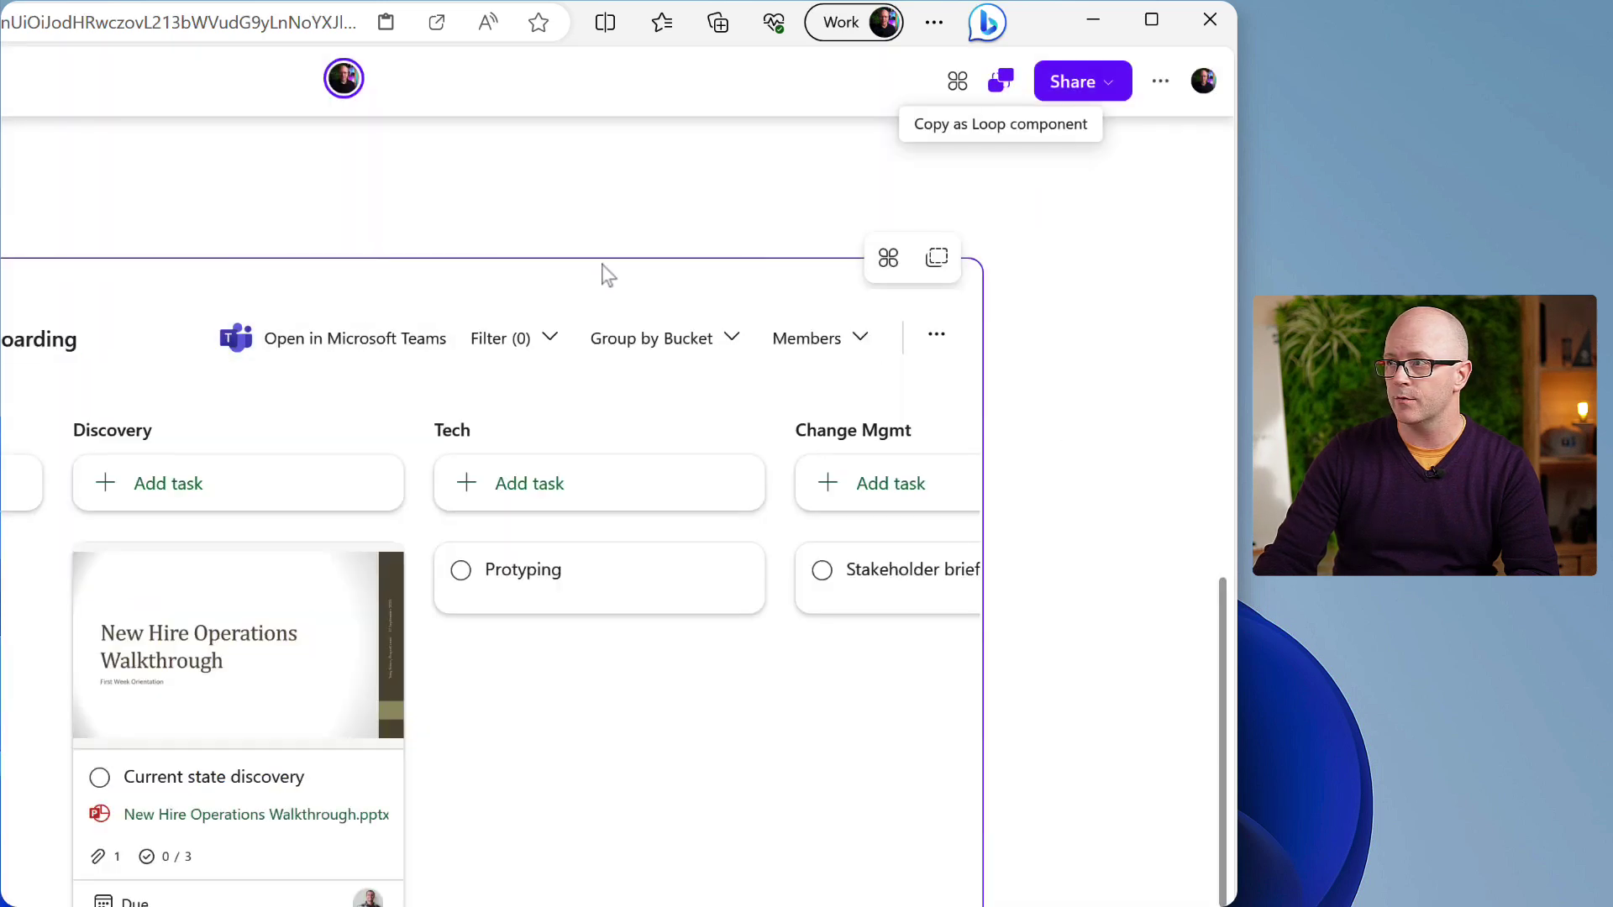
Copy the New Employee Onboarding Planner board as a component and try pasting it into a colleague's one-to-one chat in Teams.
click(937, 267)
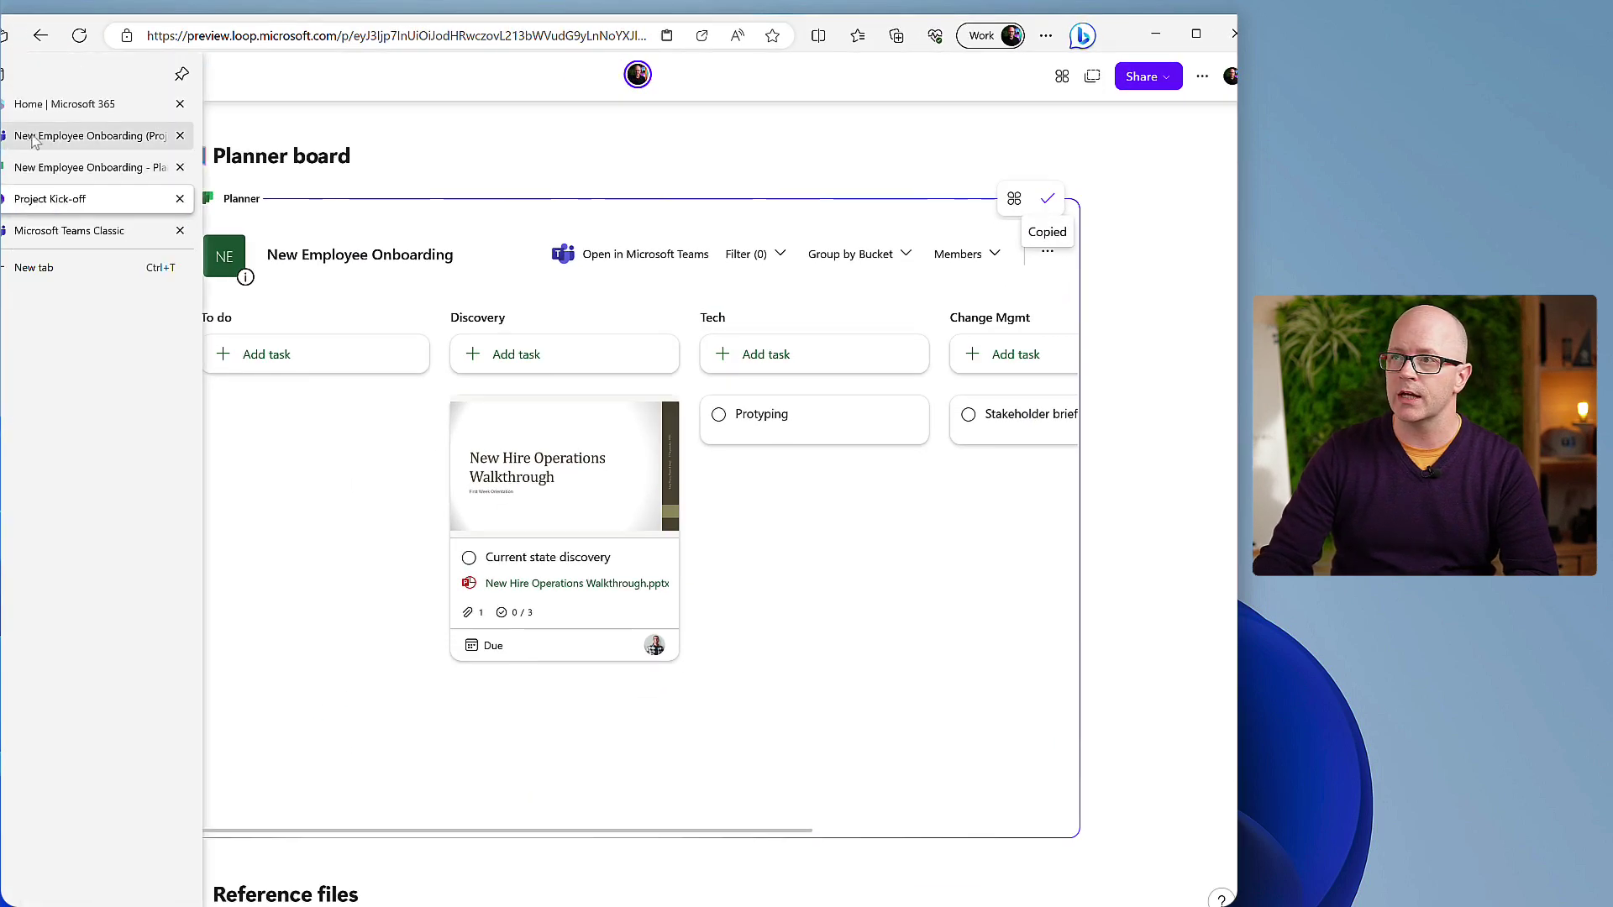
click(34, 139)
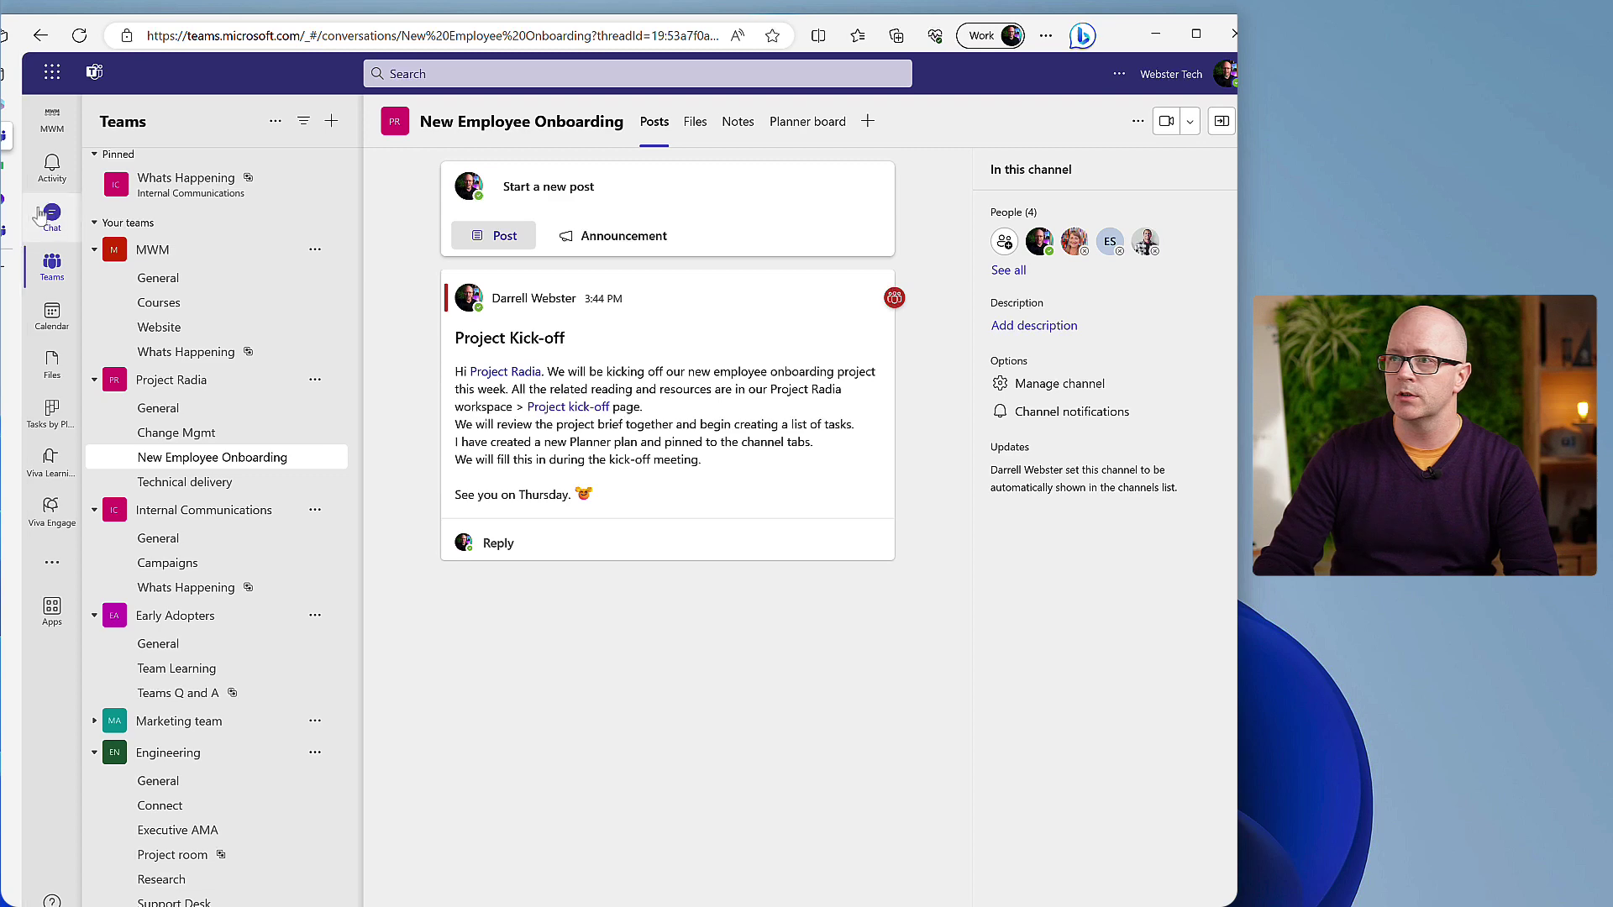
click(42, 215)
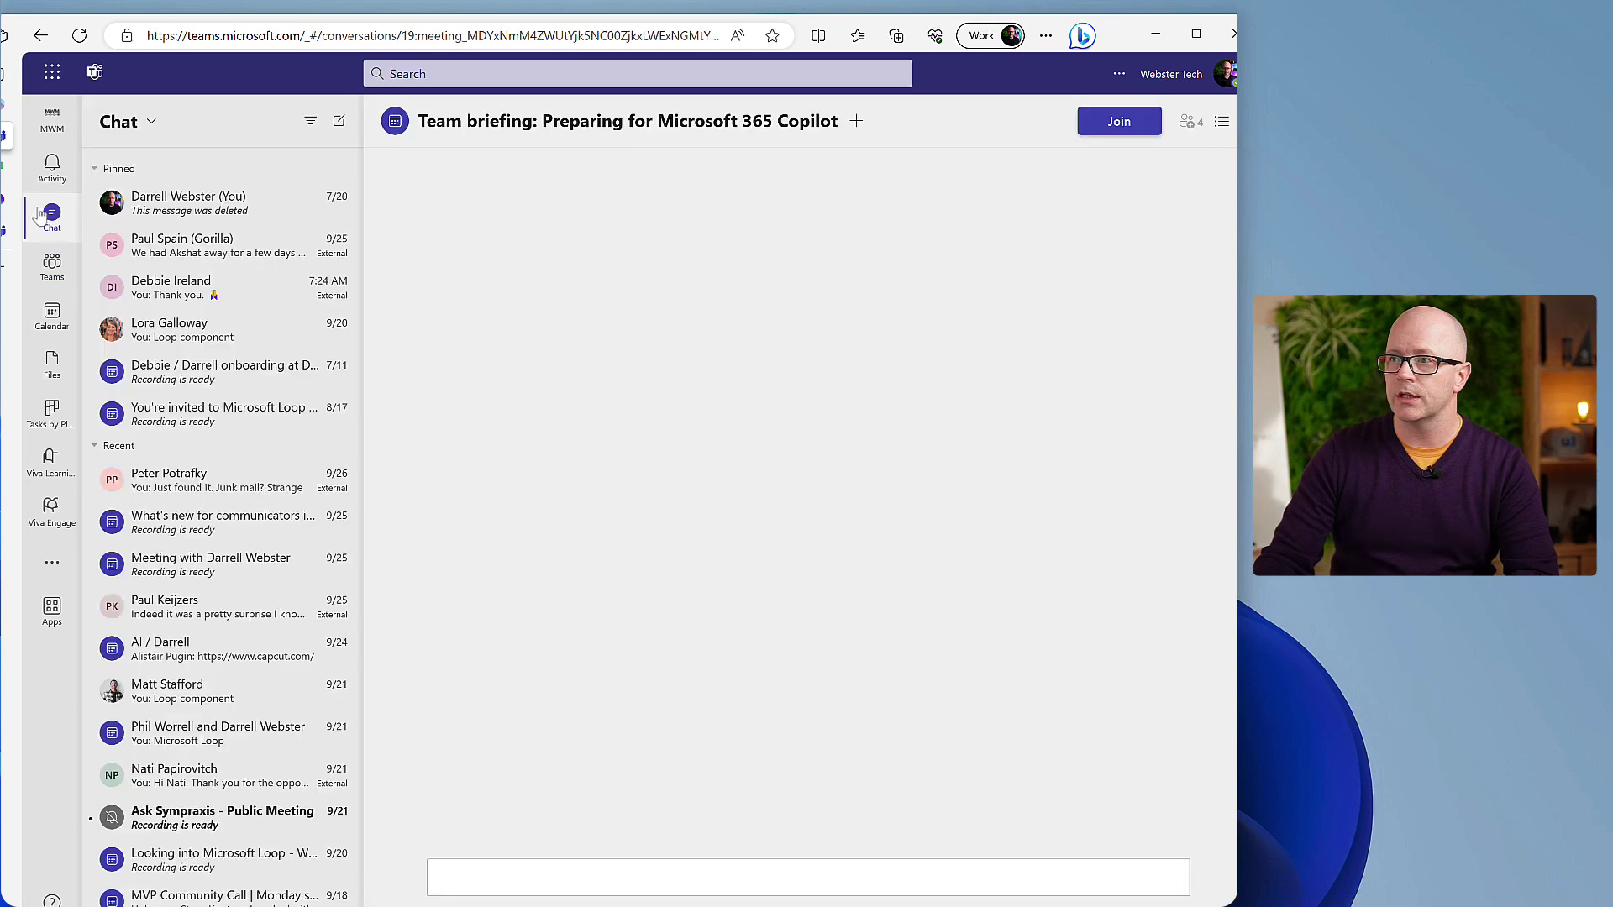
click(204, 336)
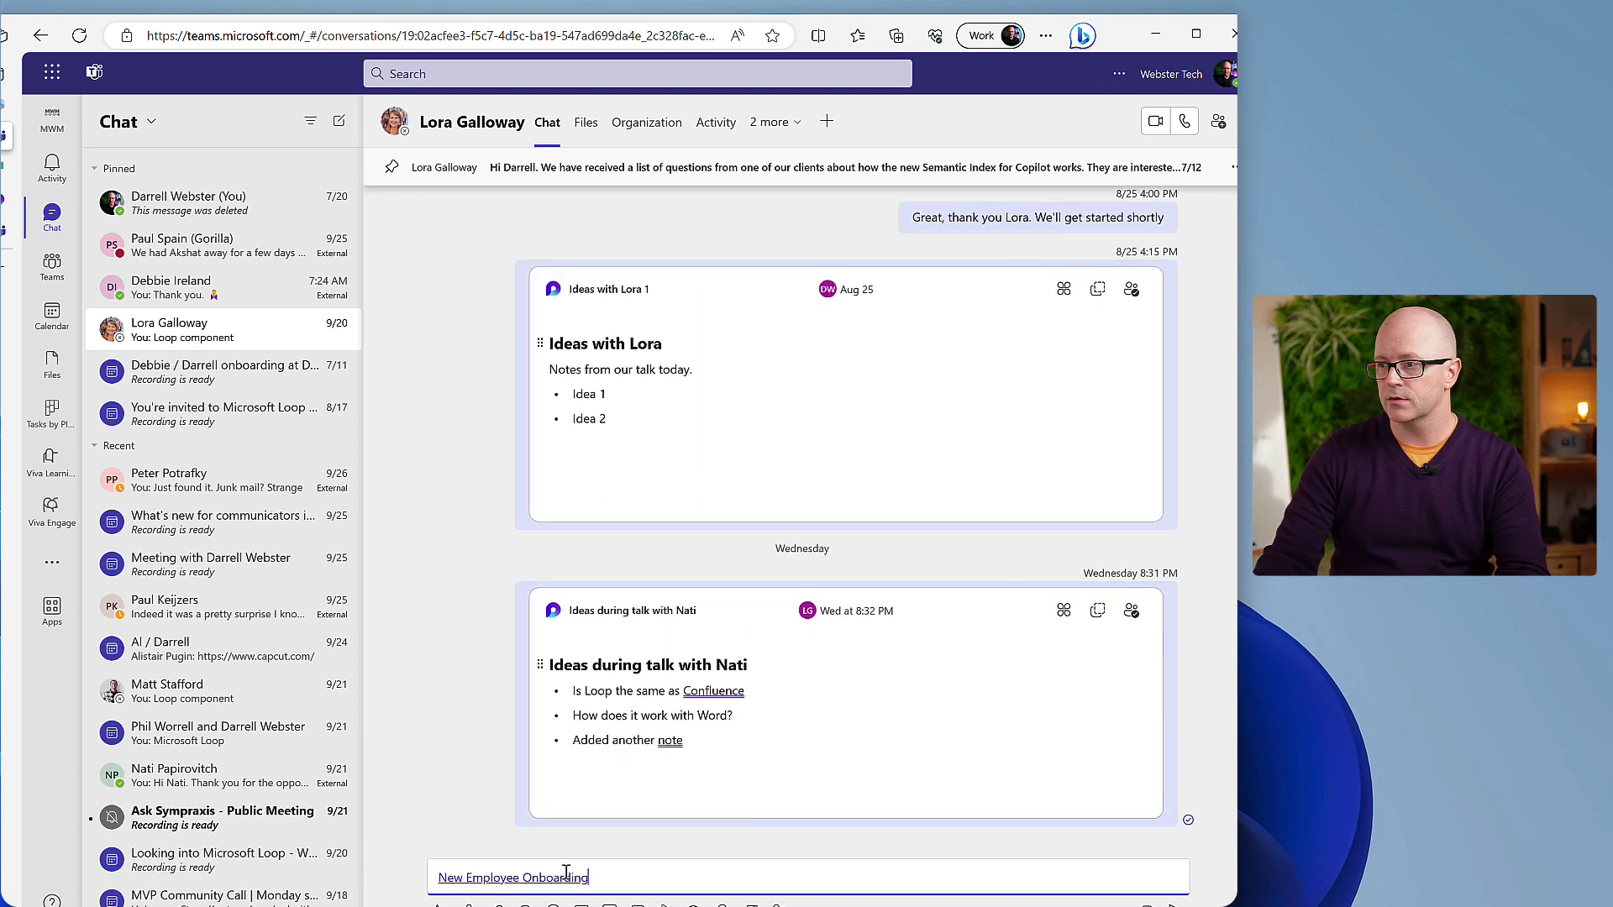
key(ctrl+v)
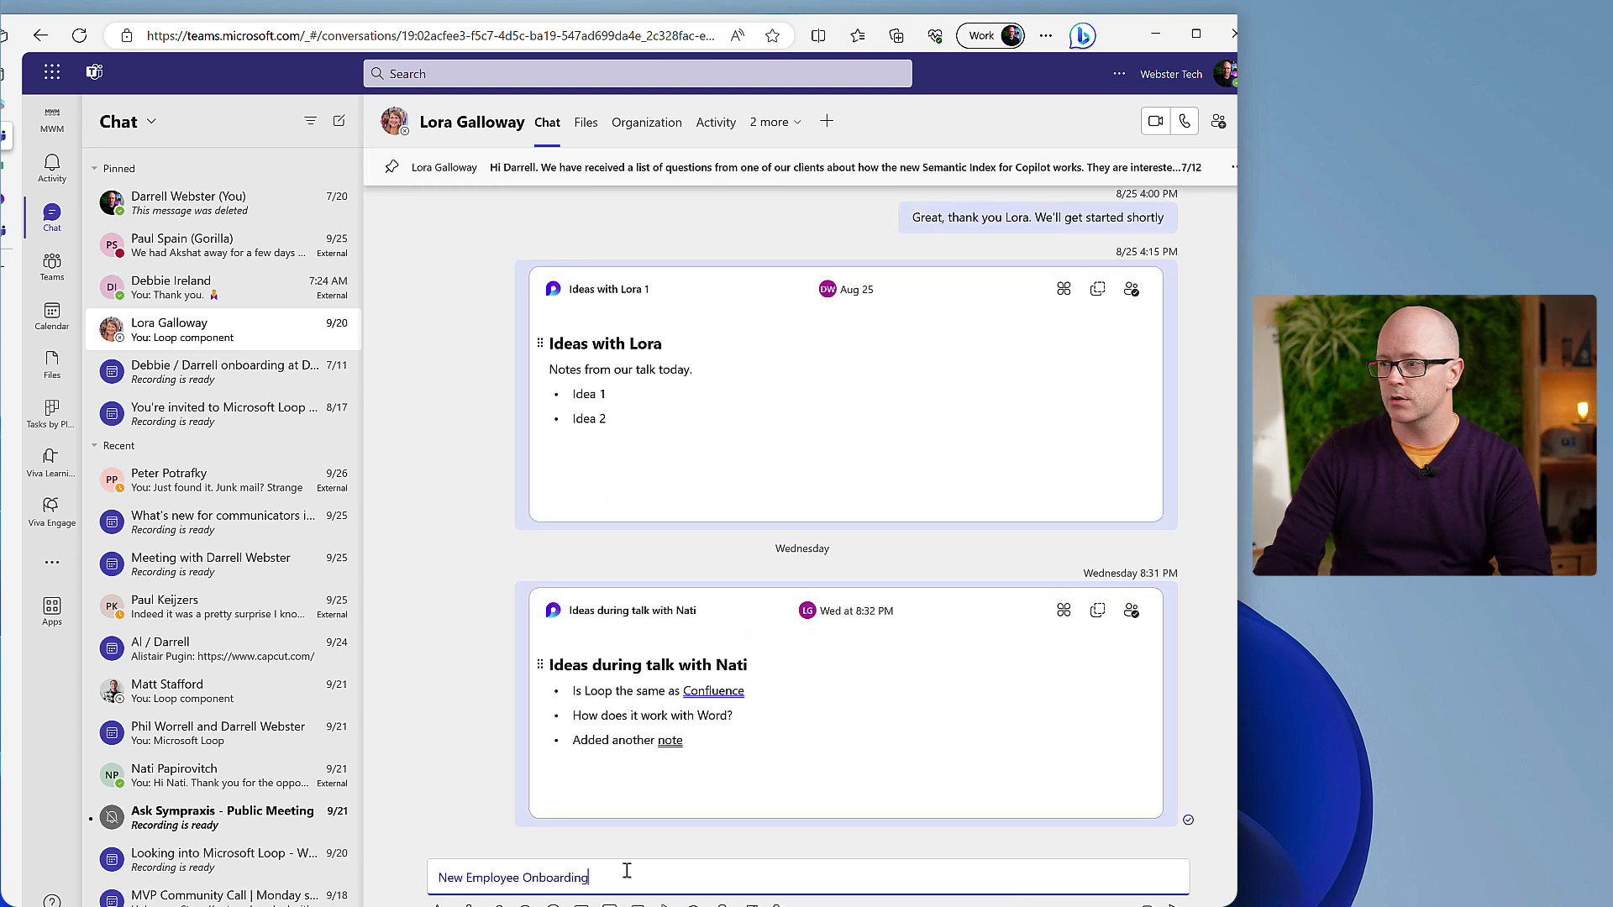
drag(616, 875, 355, 869)
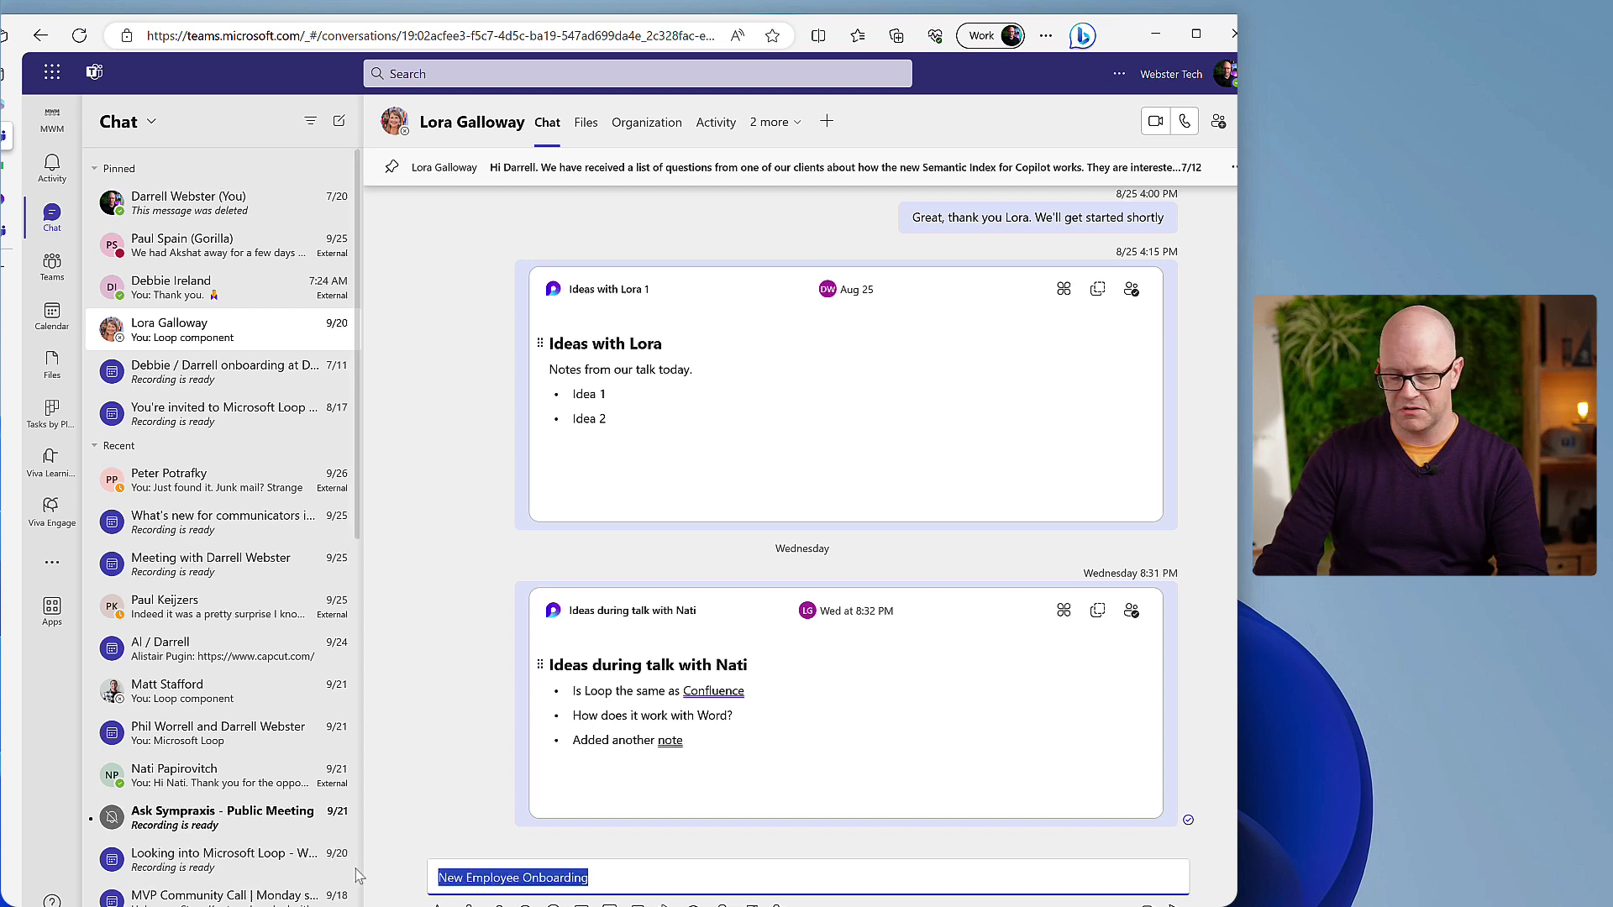
key(BackSpace)
key(ctrl+z)
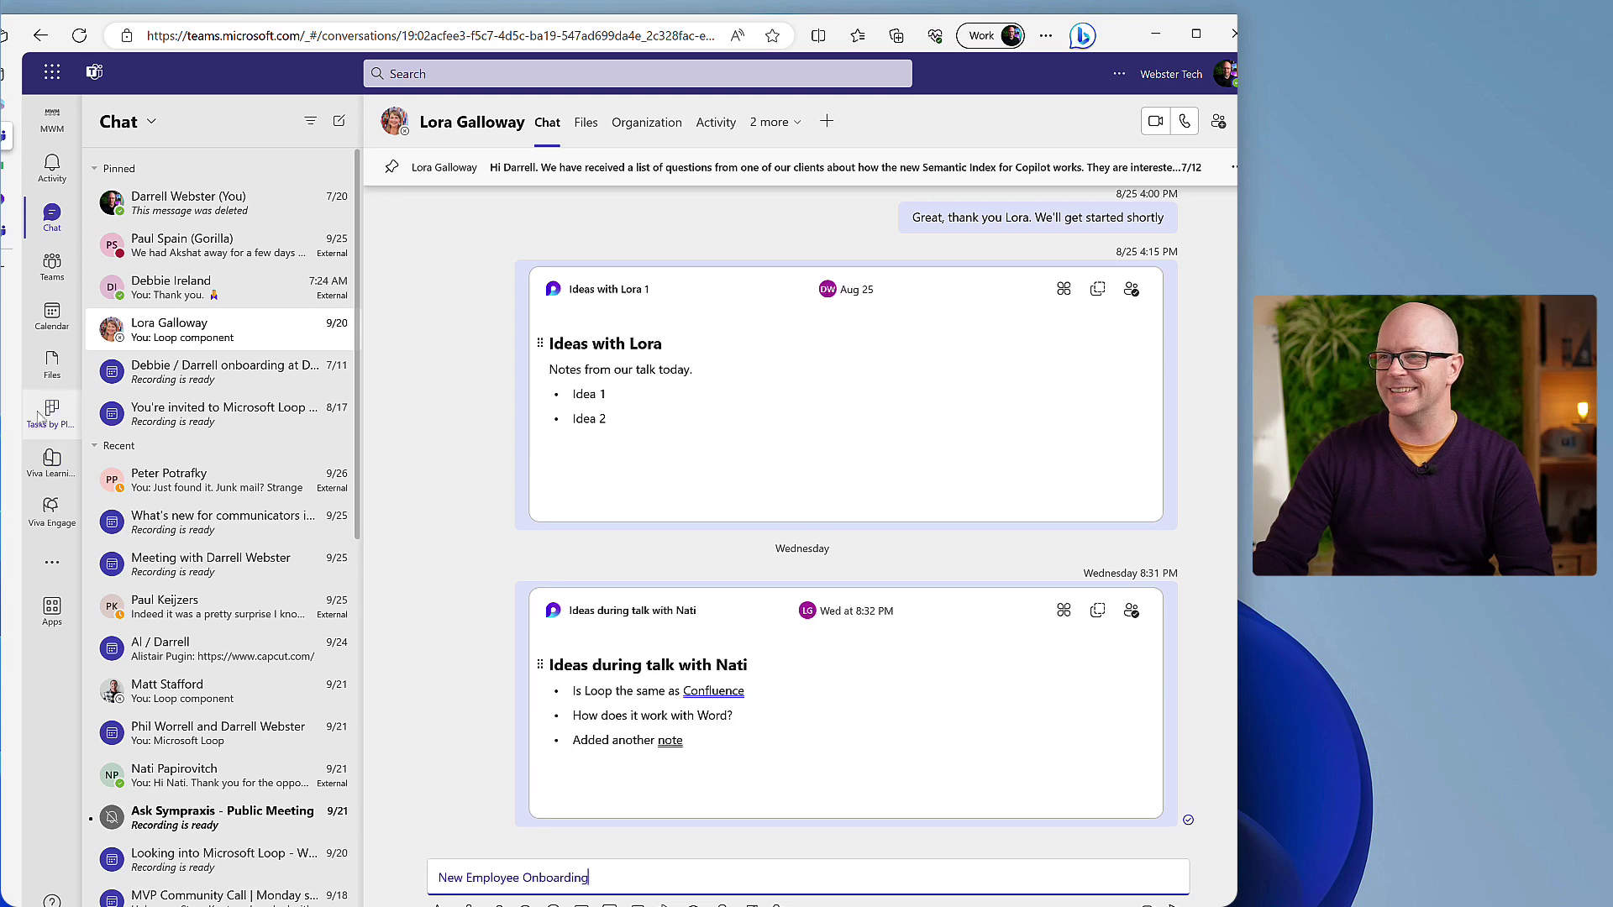
Return to the Project Kick-off page in Loop and copy its Planner board component again.
key(ctrl+Tab)
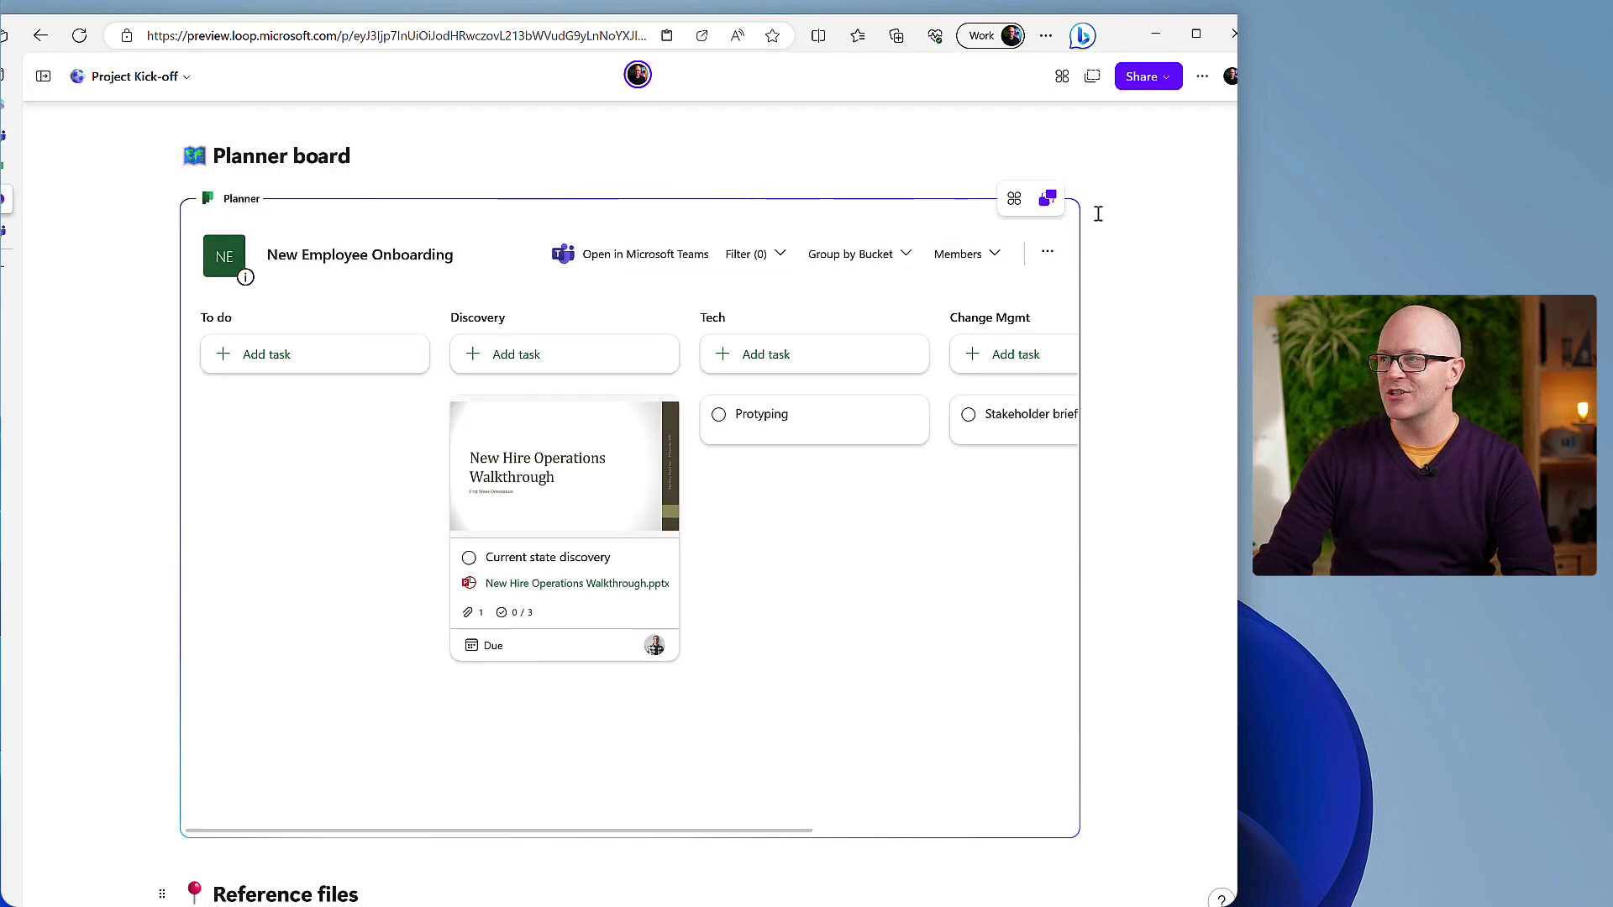
click(1049, 202)
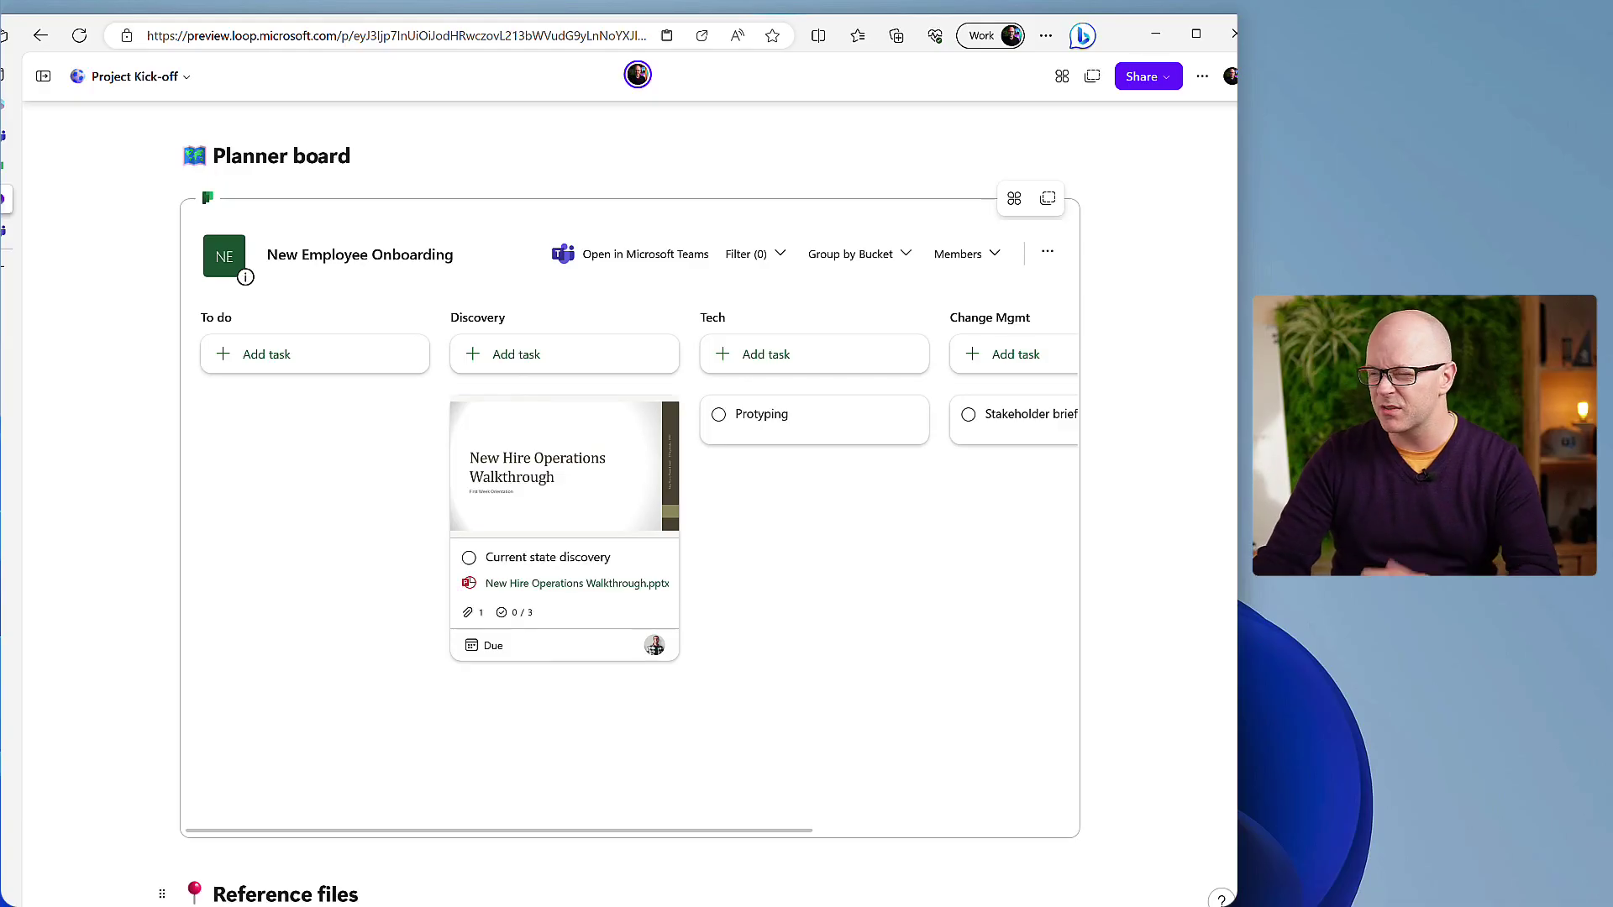
click(1047, 199)
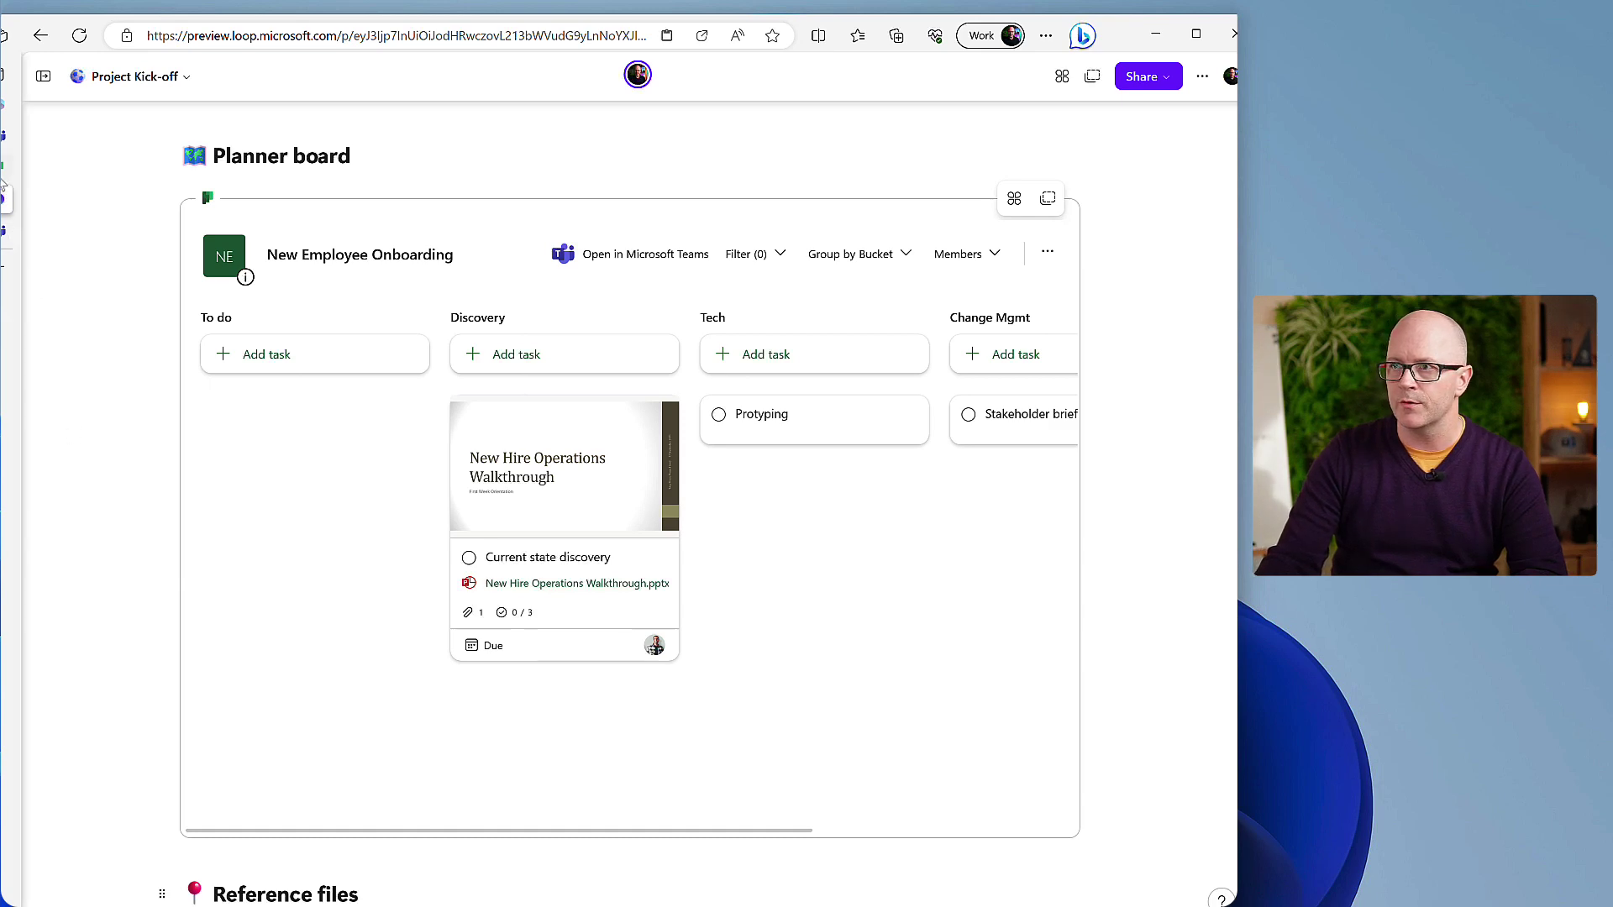
Switch to Planner, open the July meetup LoopUG plan from the list of all plans, and go to its source page in Loop.
click(4, 168)
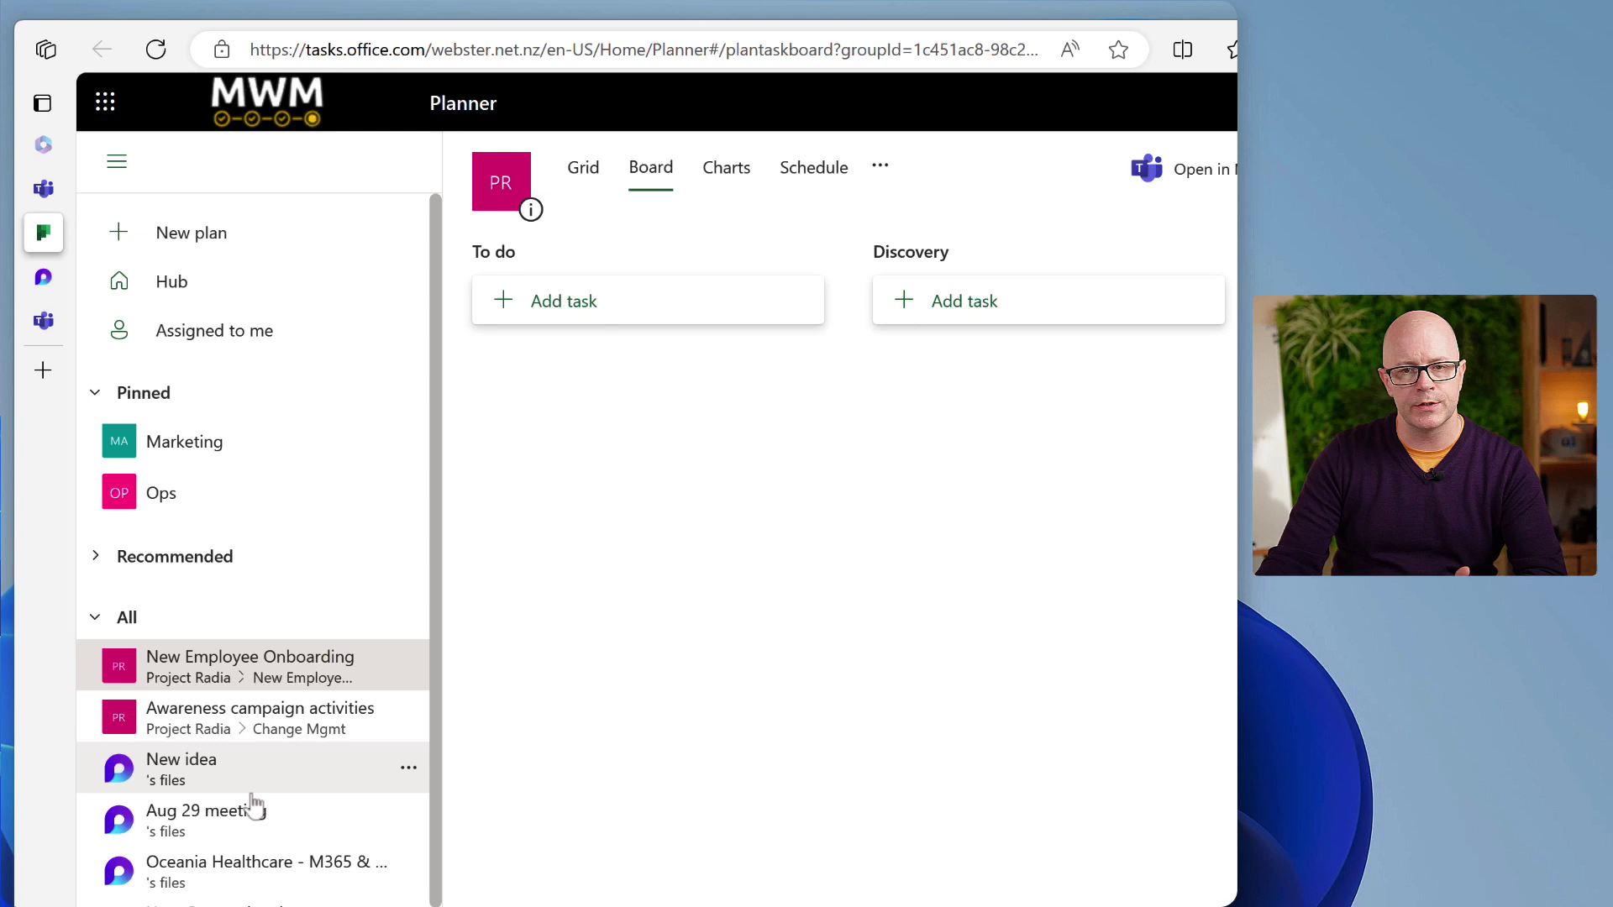
scroll(256, 819, down, 1)
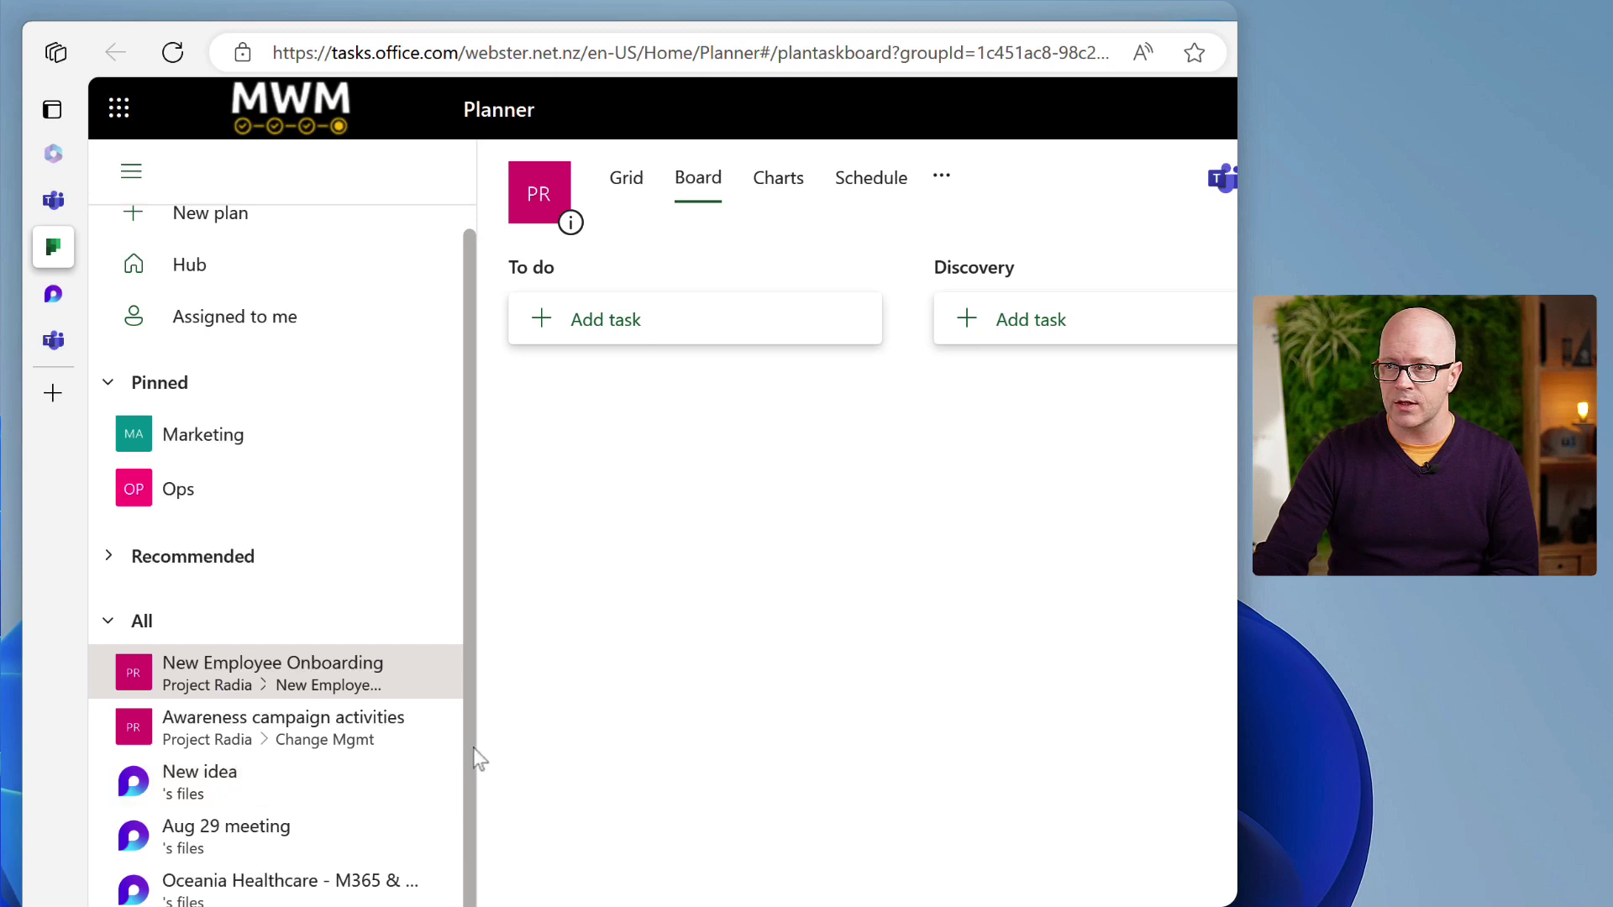
drag(467, 748, 458, 889)
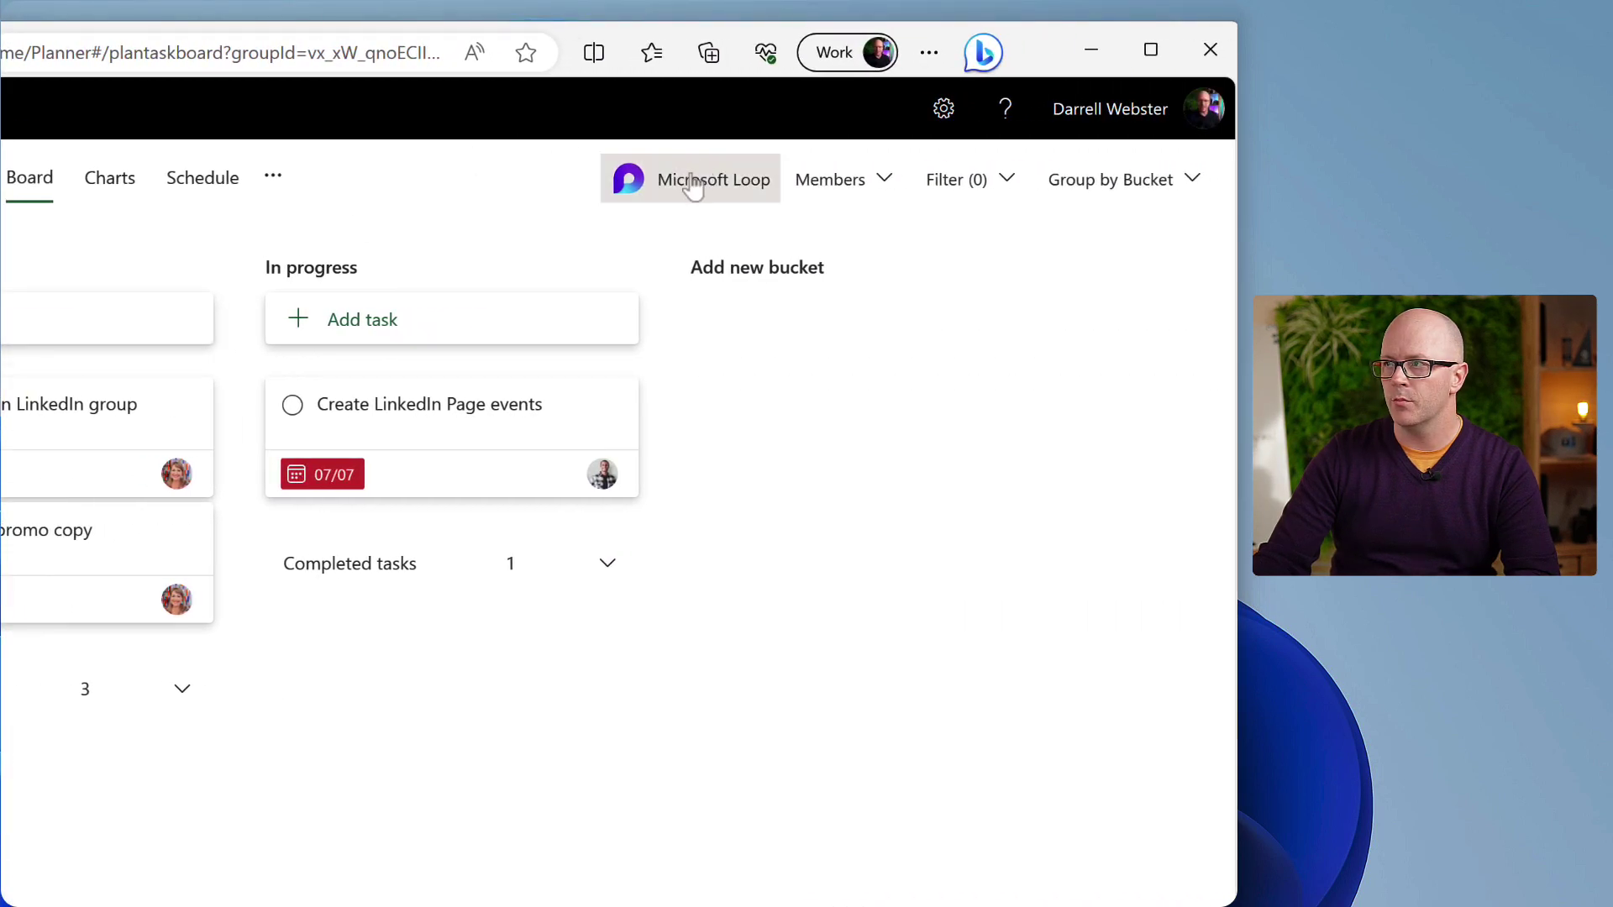
click(691, 183)
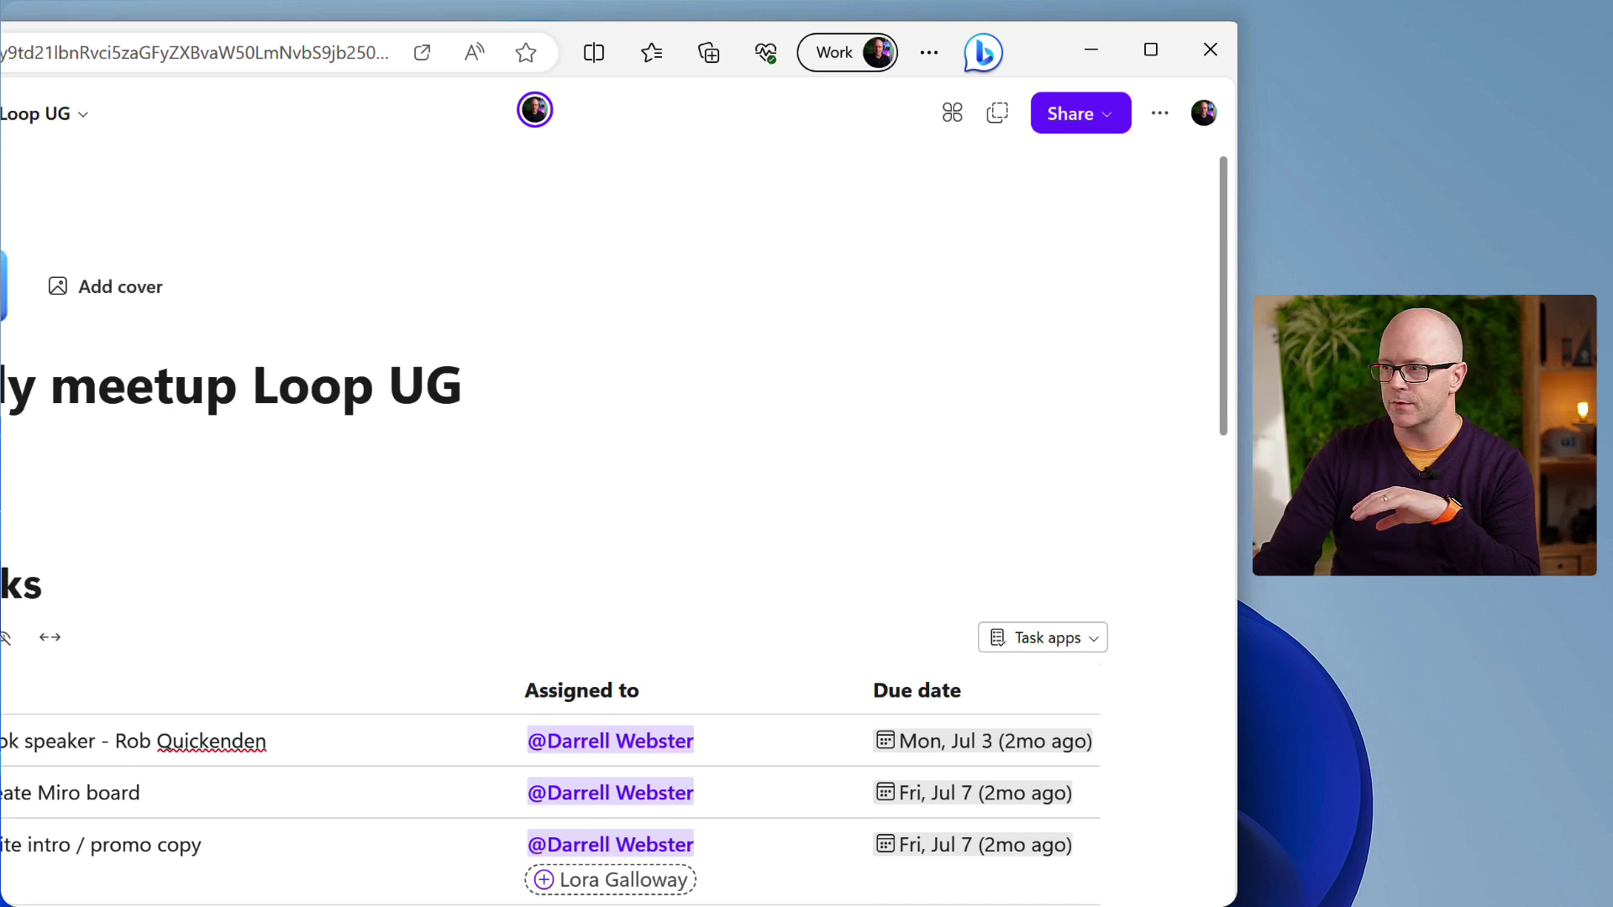
Open the July meetup page's task list in Planner and copy the link to its plan.
scroll(613, 563, down, 7)
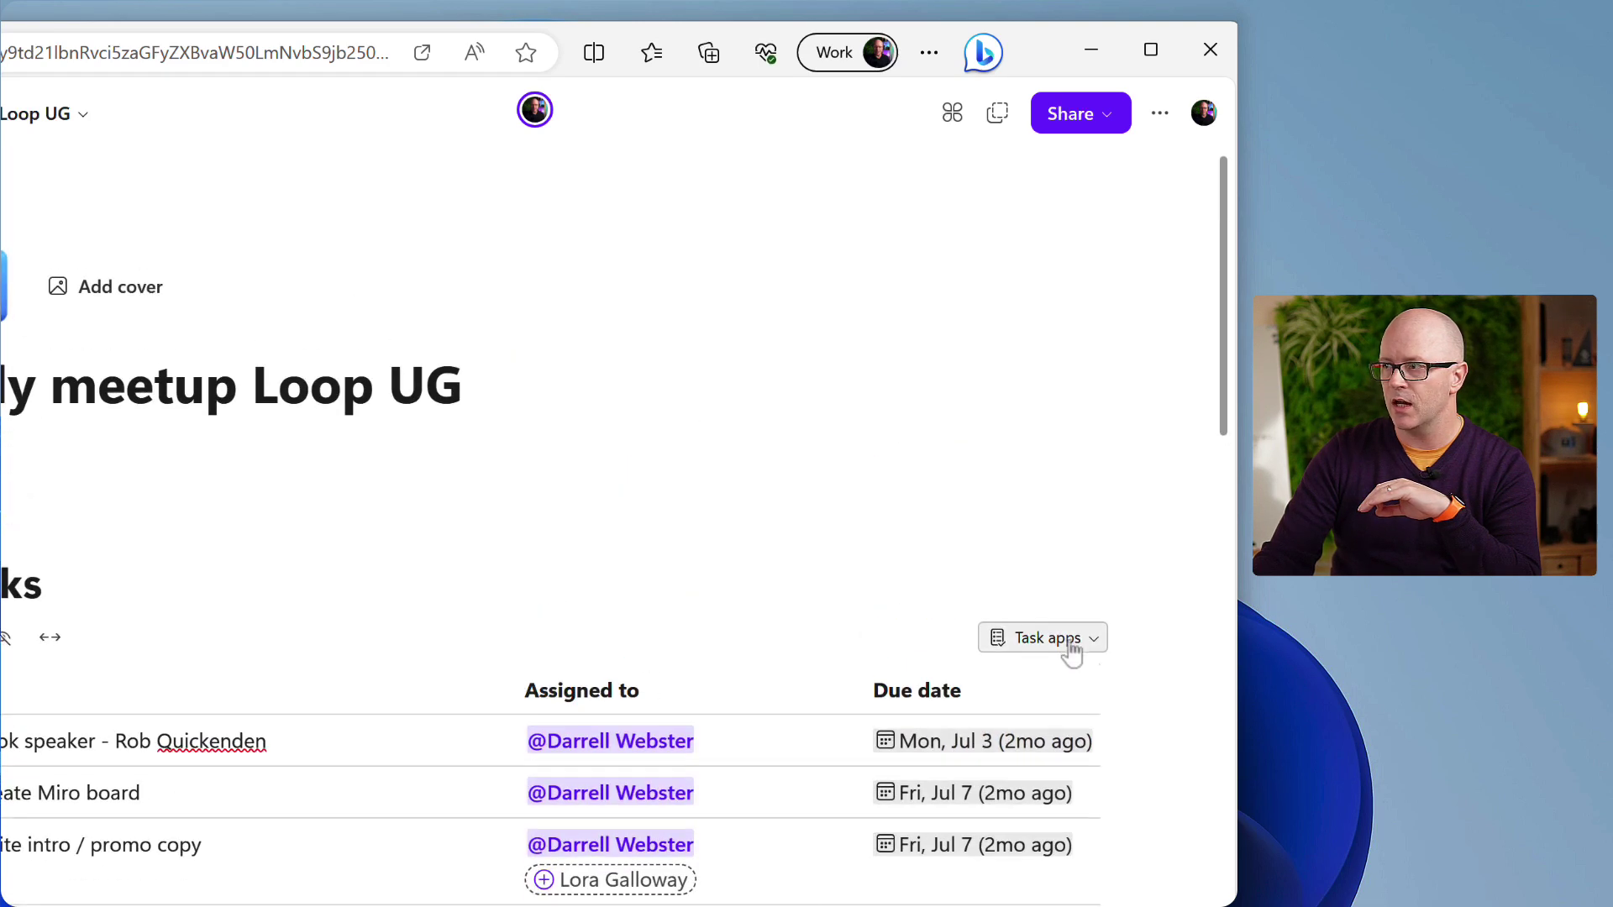
click(1075, 640)
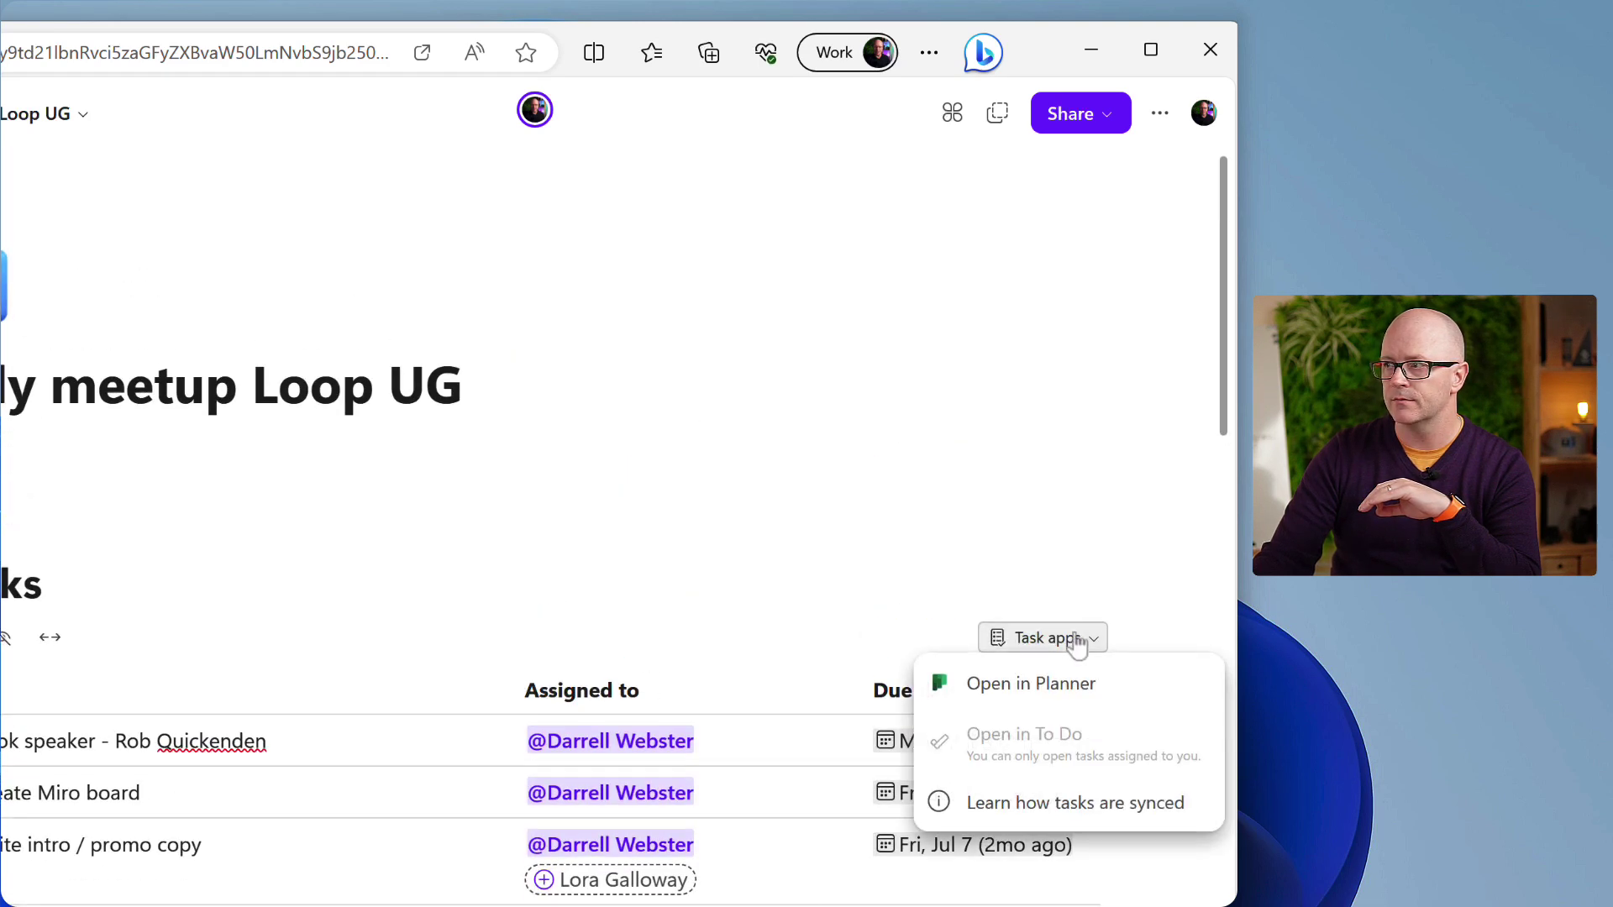
click(1082, 706)
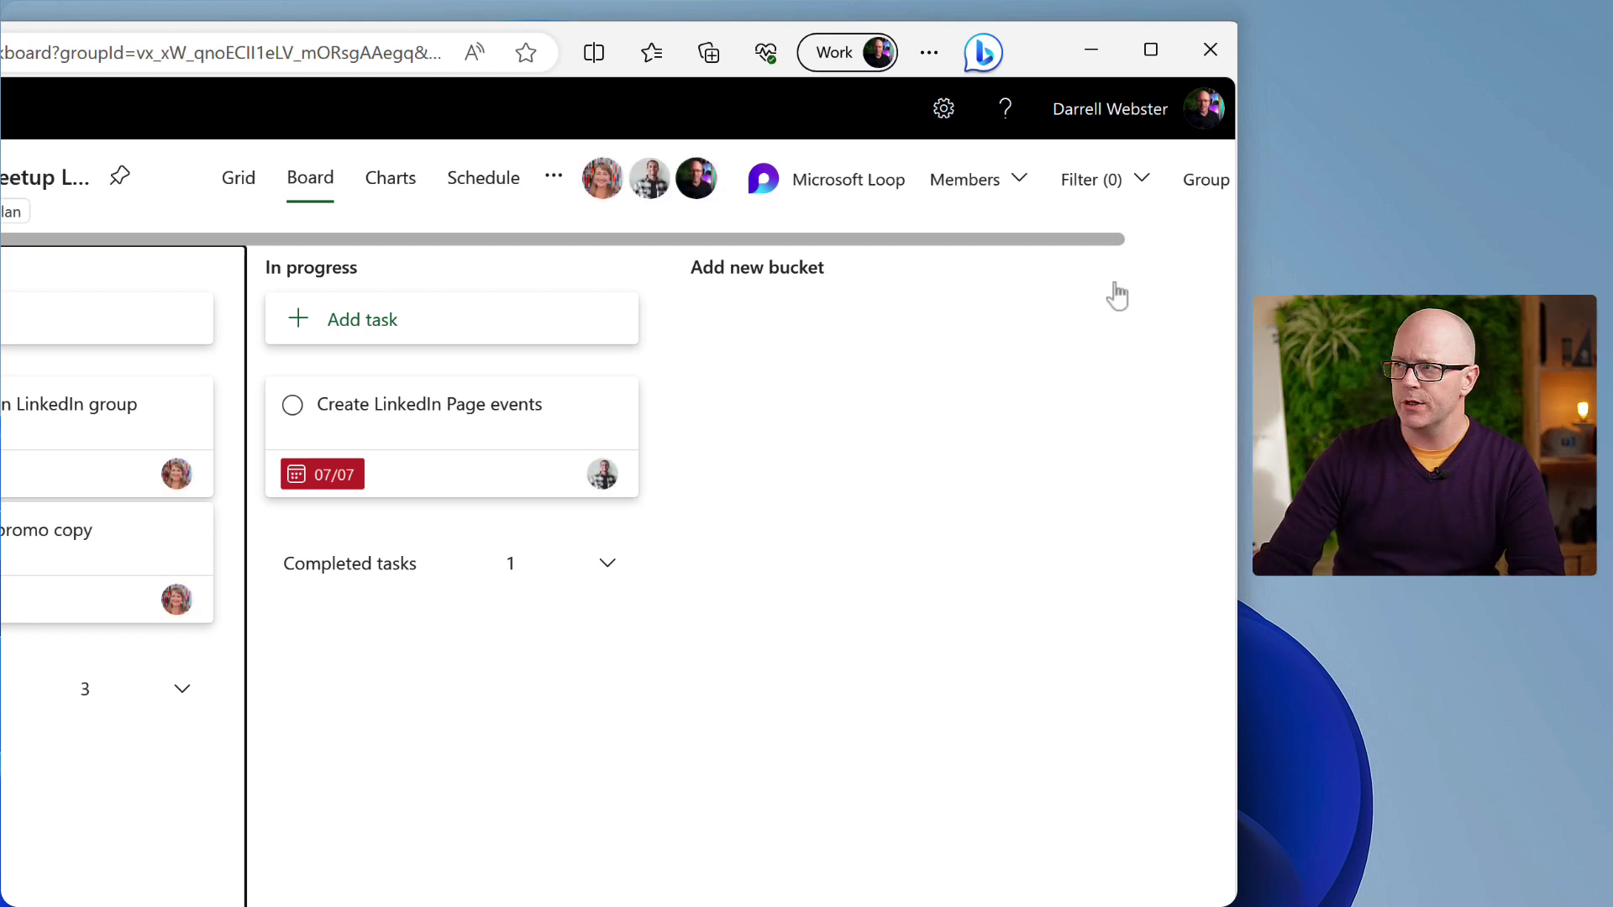
click(556, 182)
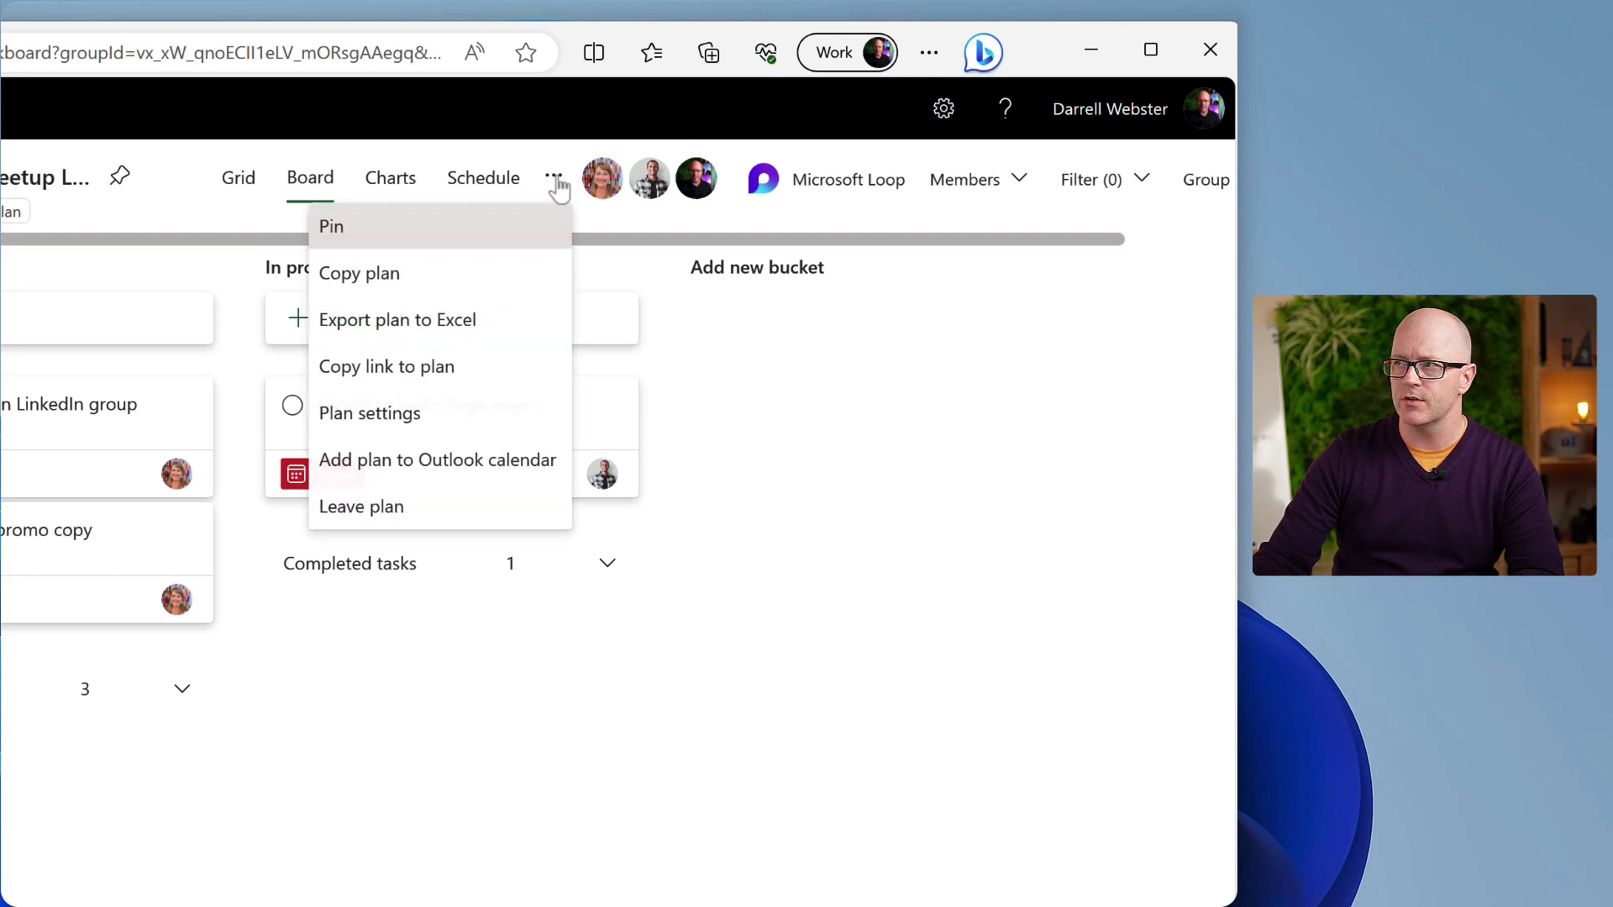
click(442, 371)
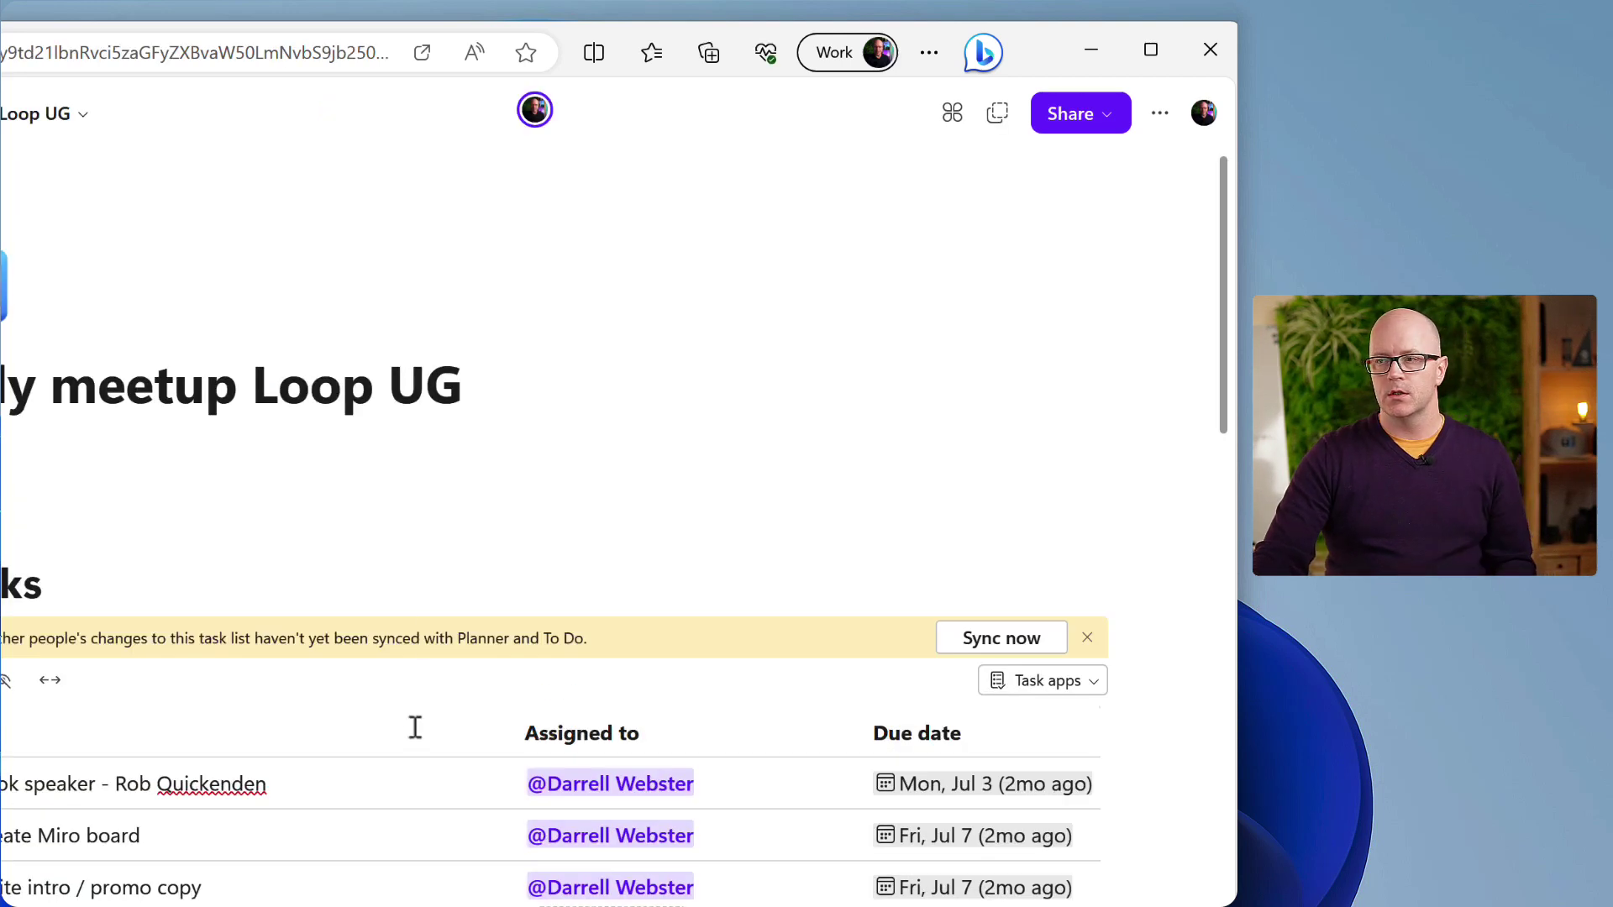
Paste the plan link below the Tasks table on the July meetup Loop UG page to embed its Planner board.
scroll(415, 730, down, 1)
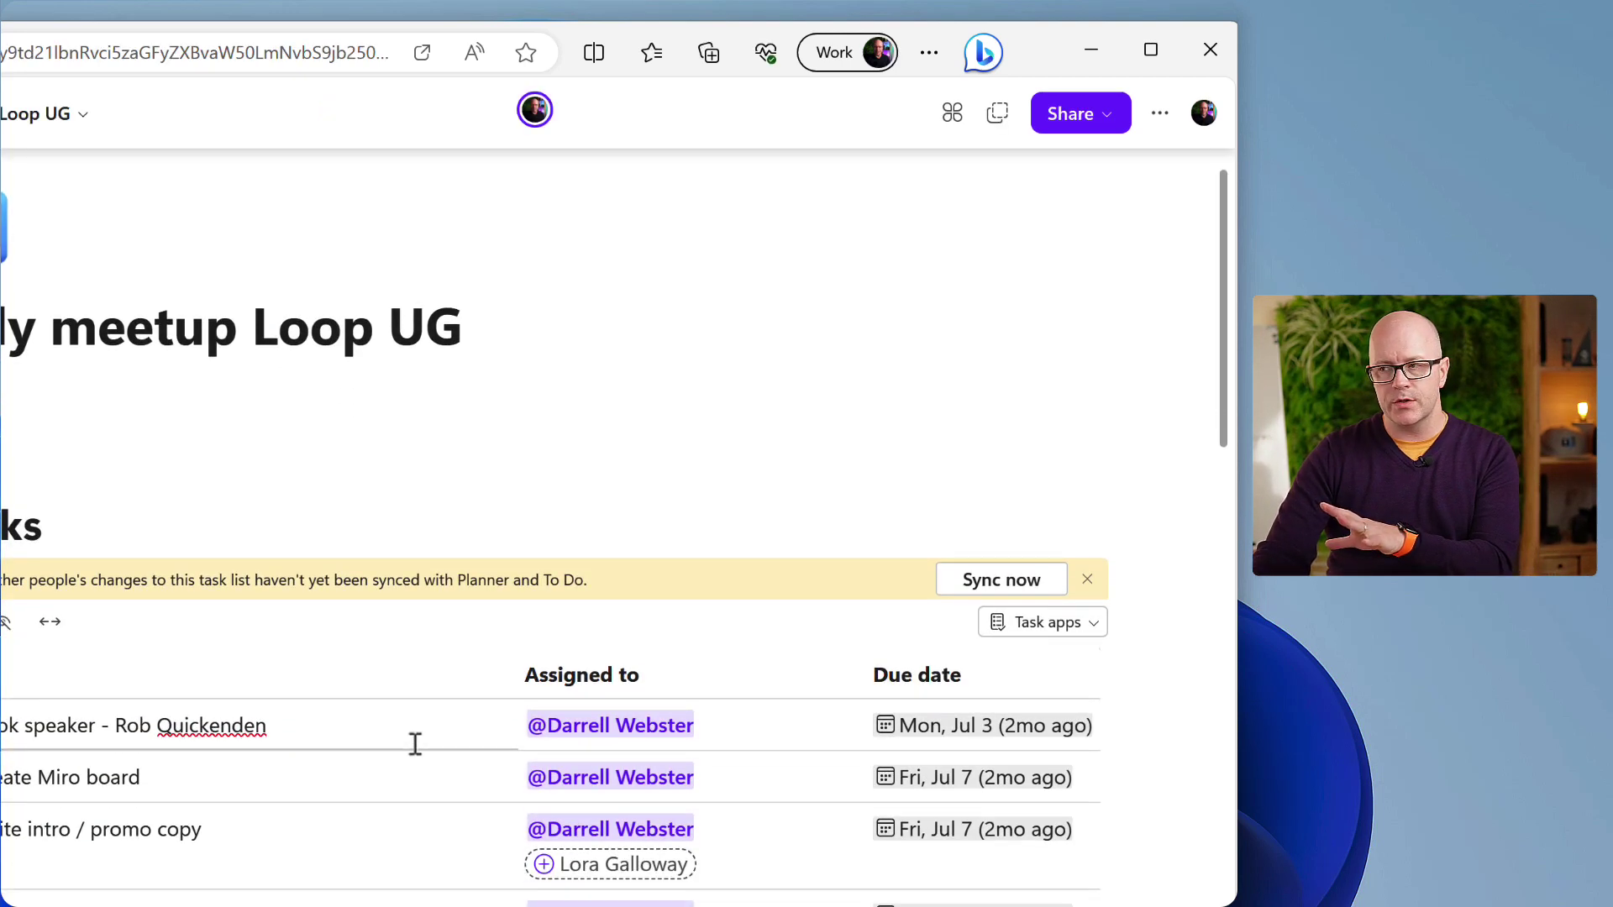
scroll(415, 744, down, 2)
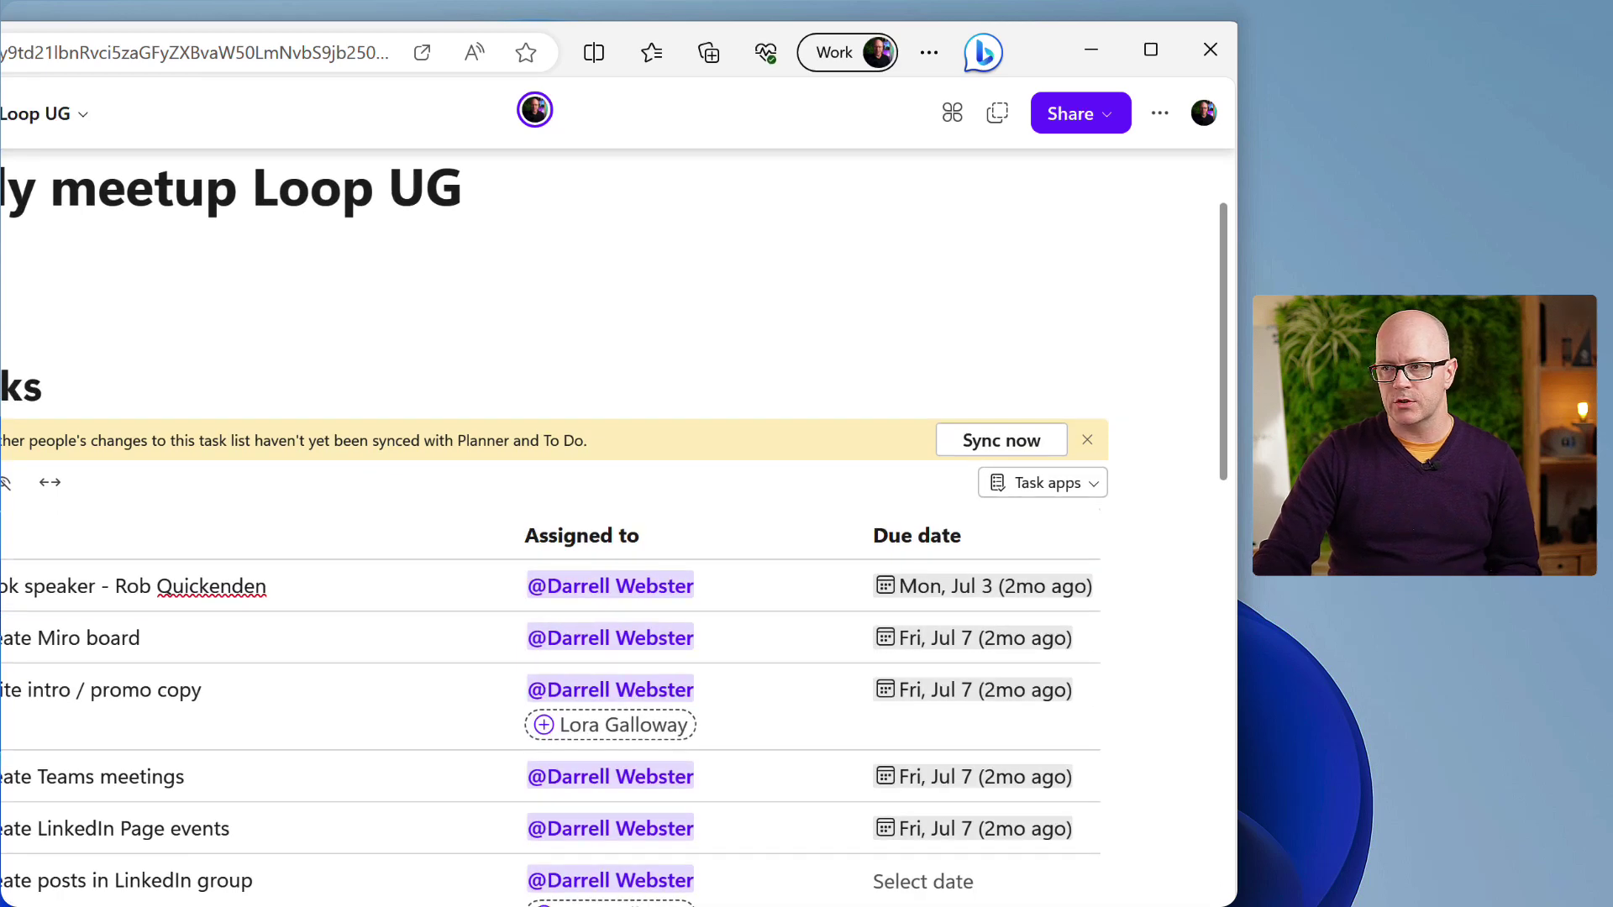
click(335, 652)
key(ctrl+v)
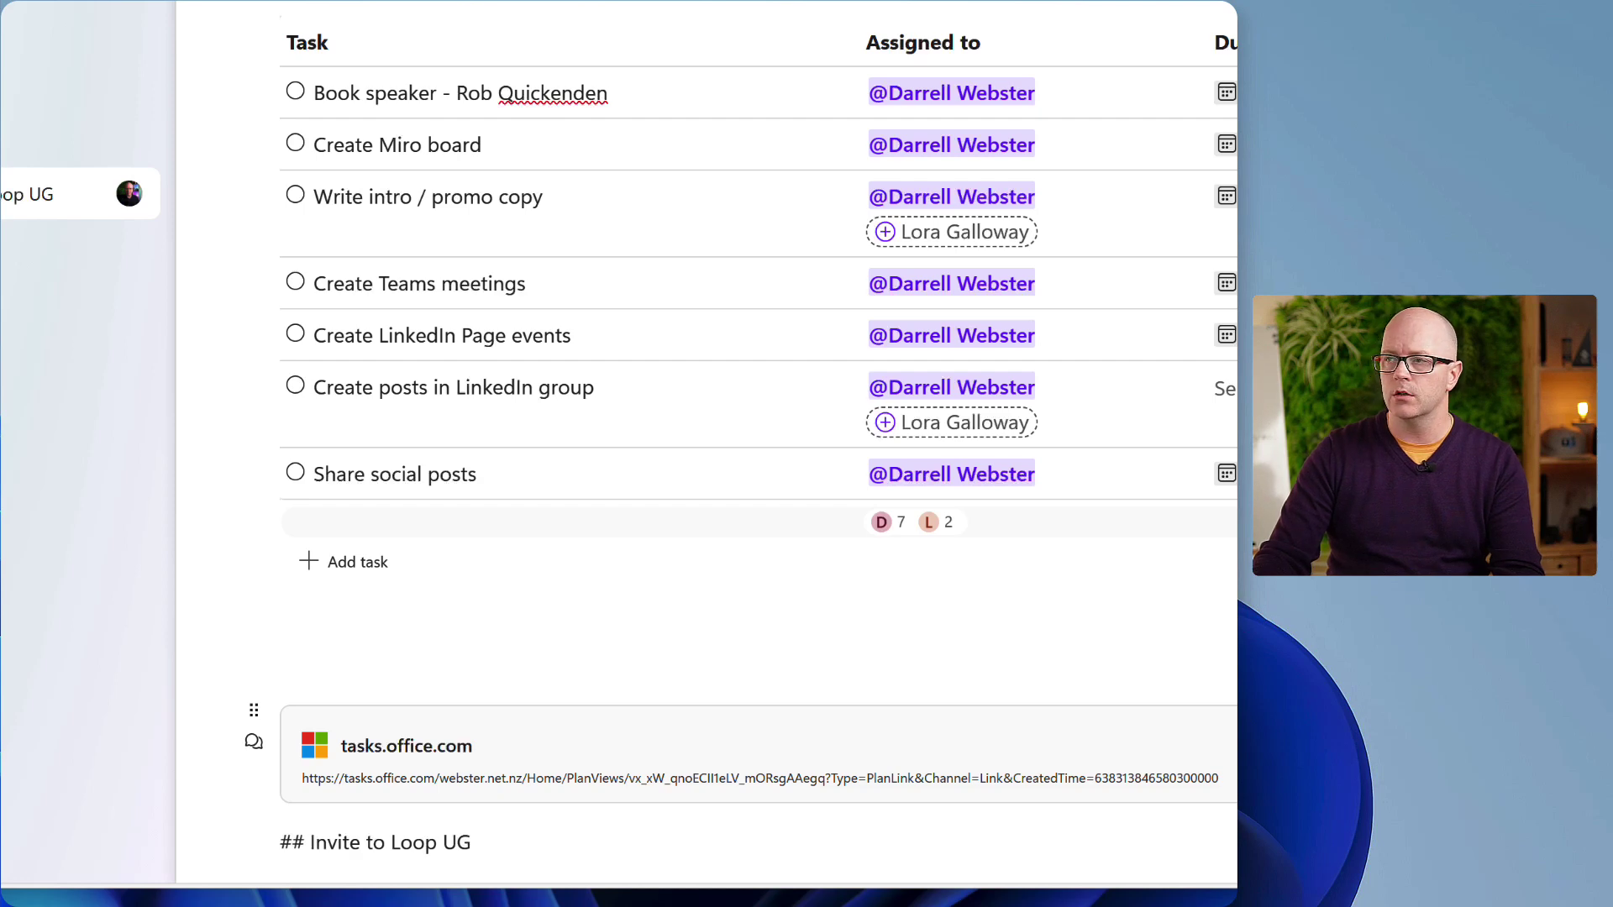
scroll(739, 613, down, 2)
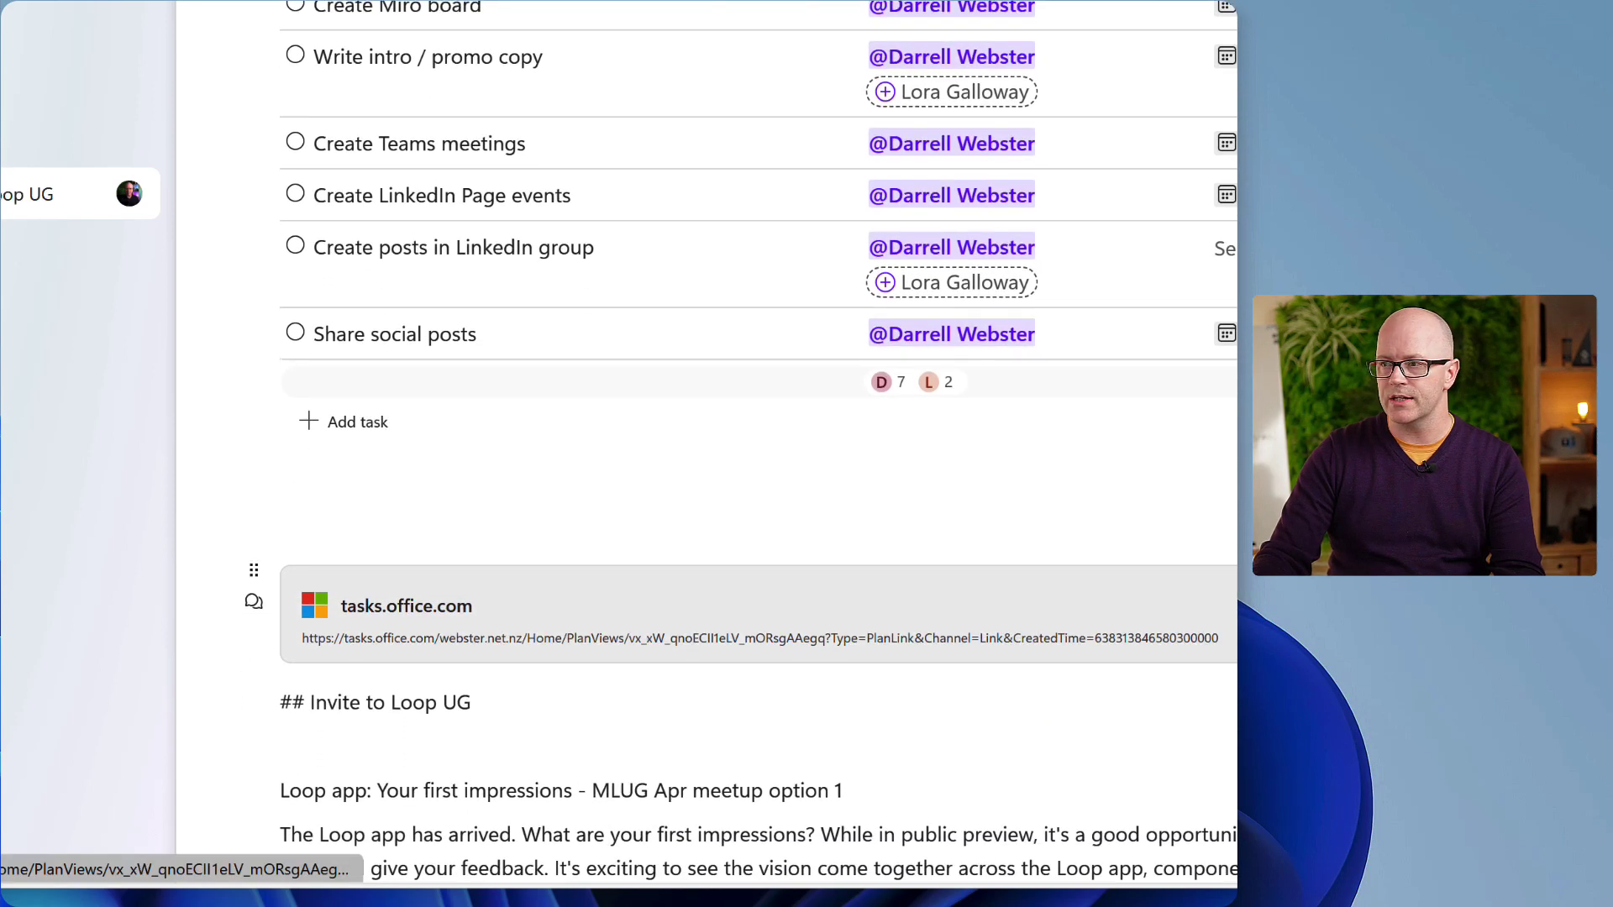
scroll(740, 614, down, 1)
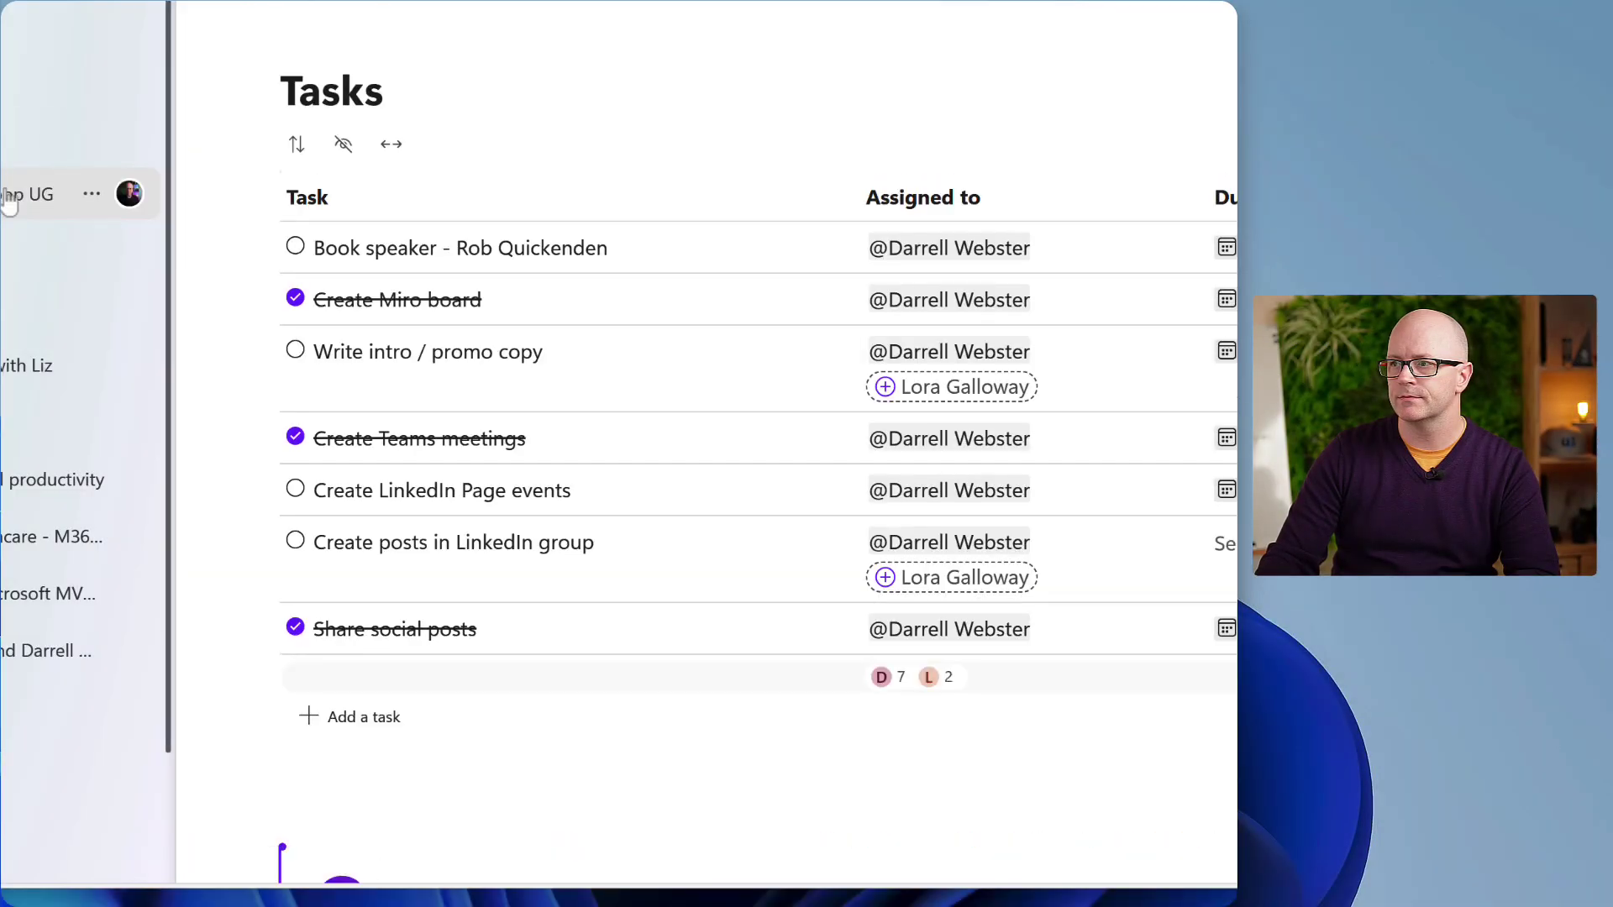
Compare the embedded July meetup LoopUG board's buckets and tasks with the Tasks table on the same page.
scroll(458, 754, down, 7)
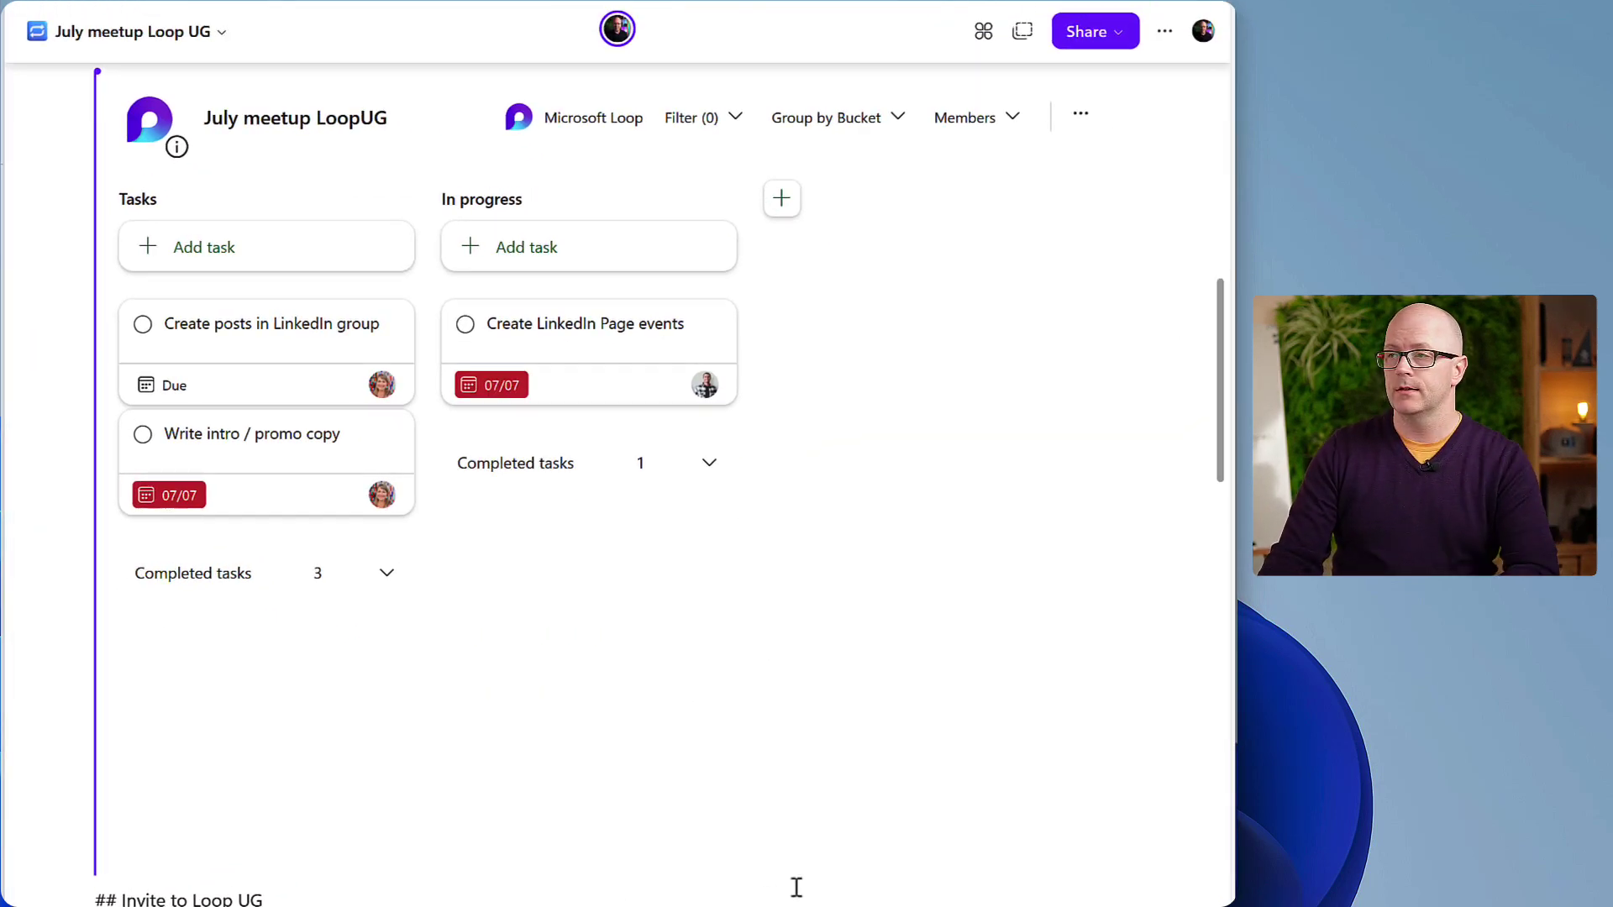
scroll(795, 882, up, 2)
scroll(797, 877, up, 1)
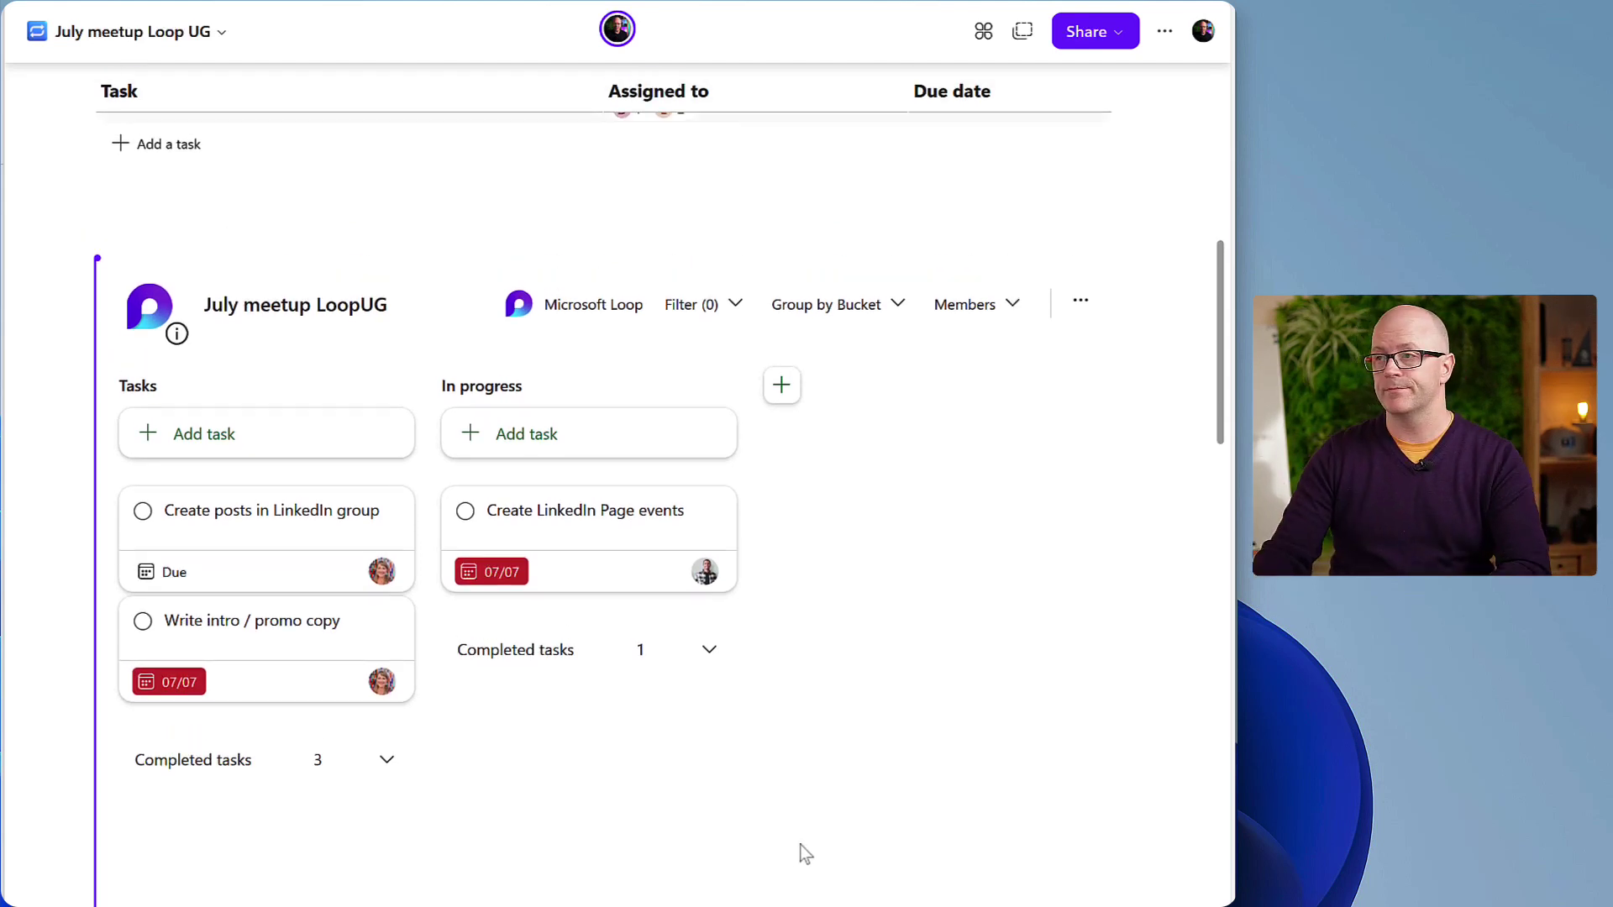
scroll(729, 611, up, 5)
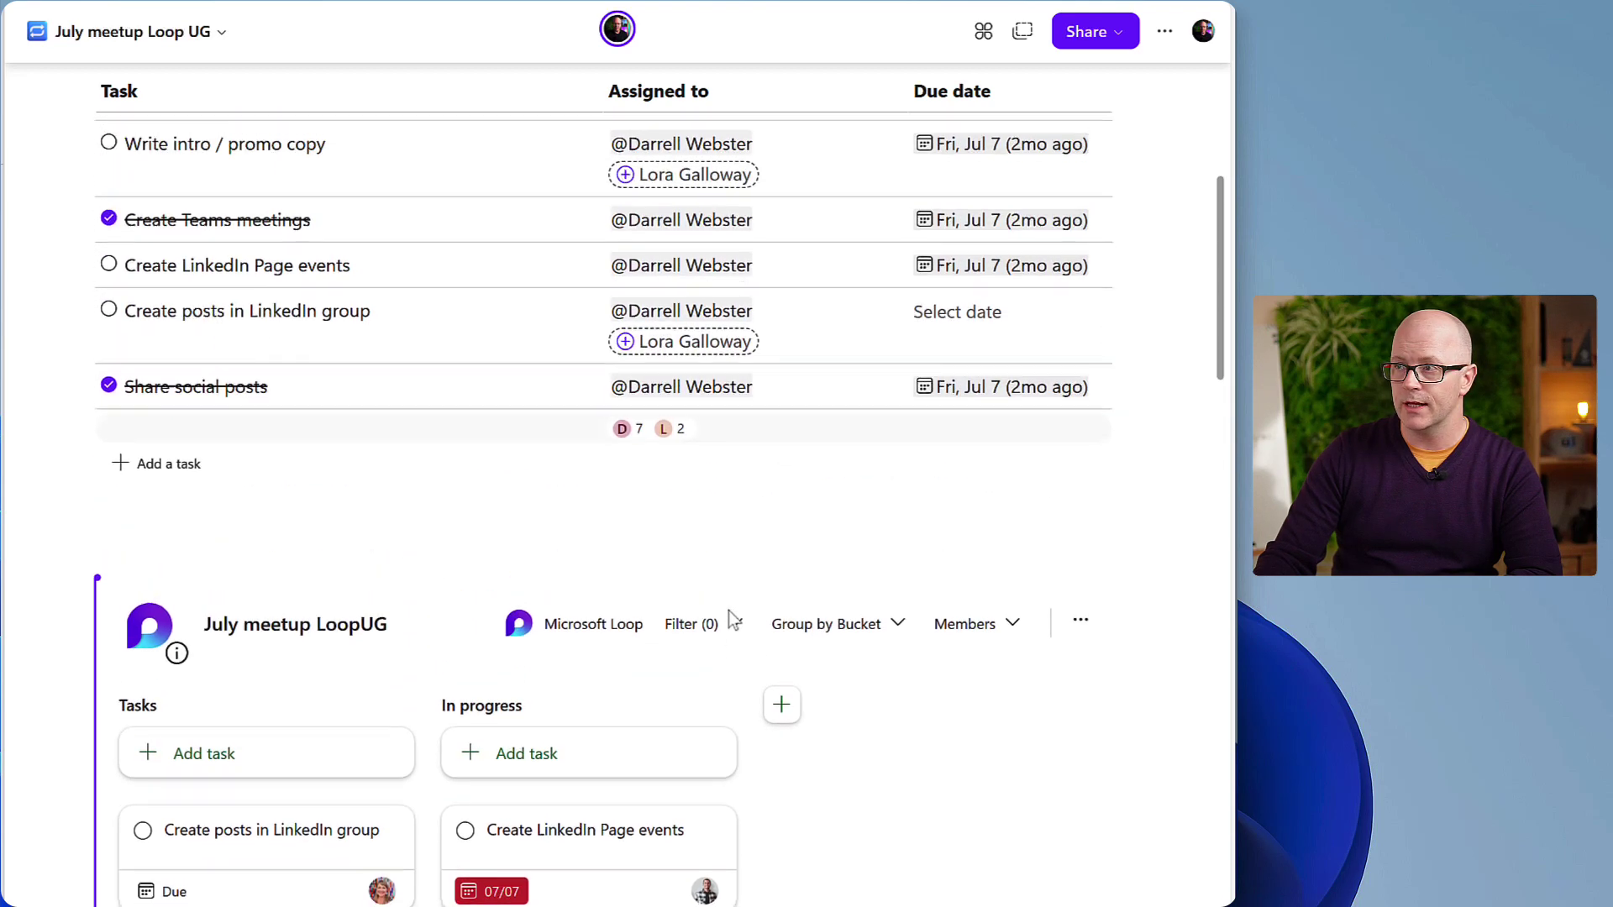
scroll(423, 395, up, 2)
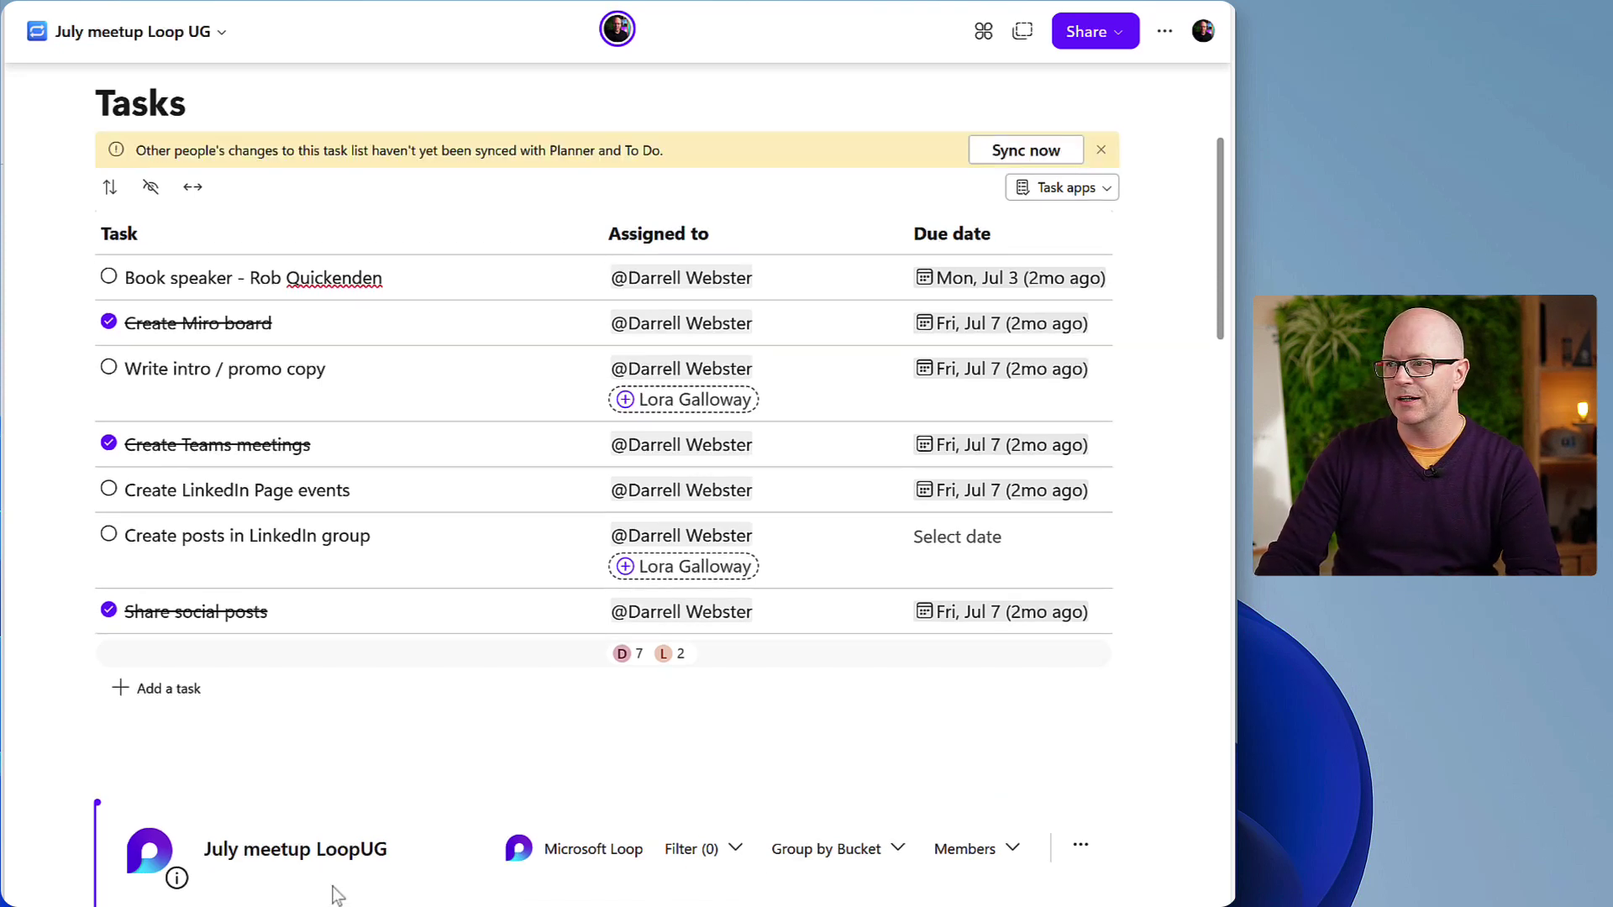
Replace the assignee of the Create posts in LinkedIn group task on the embedded board with the last suggested team member.
scroll(340, 895, down, 3)
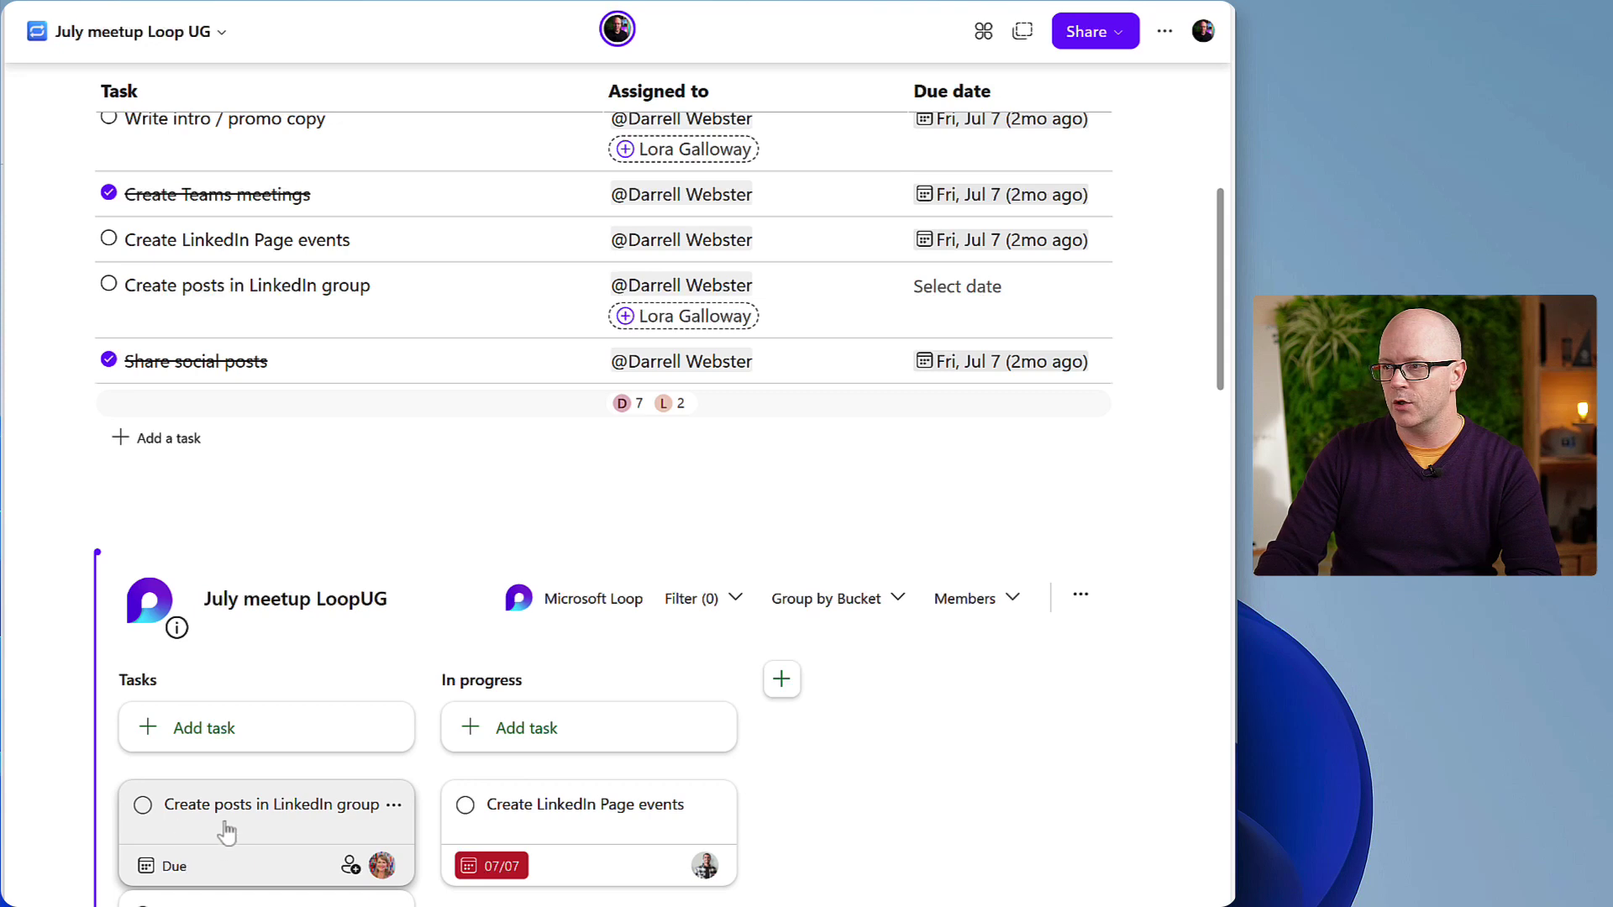
scroll(338, 805, up, 1)
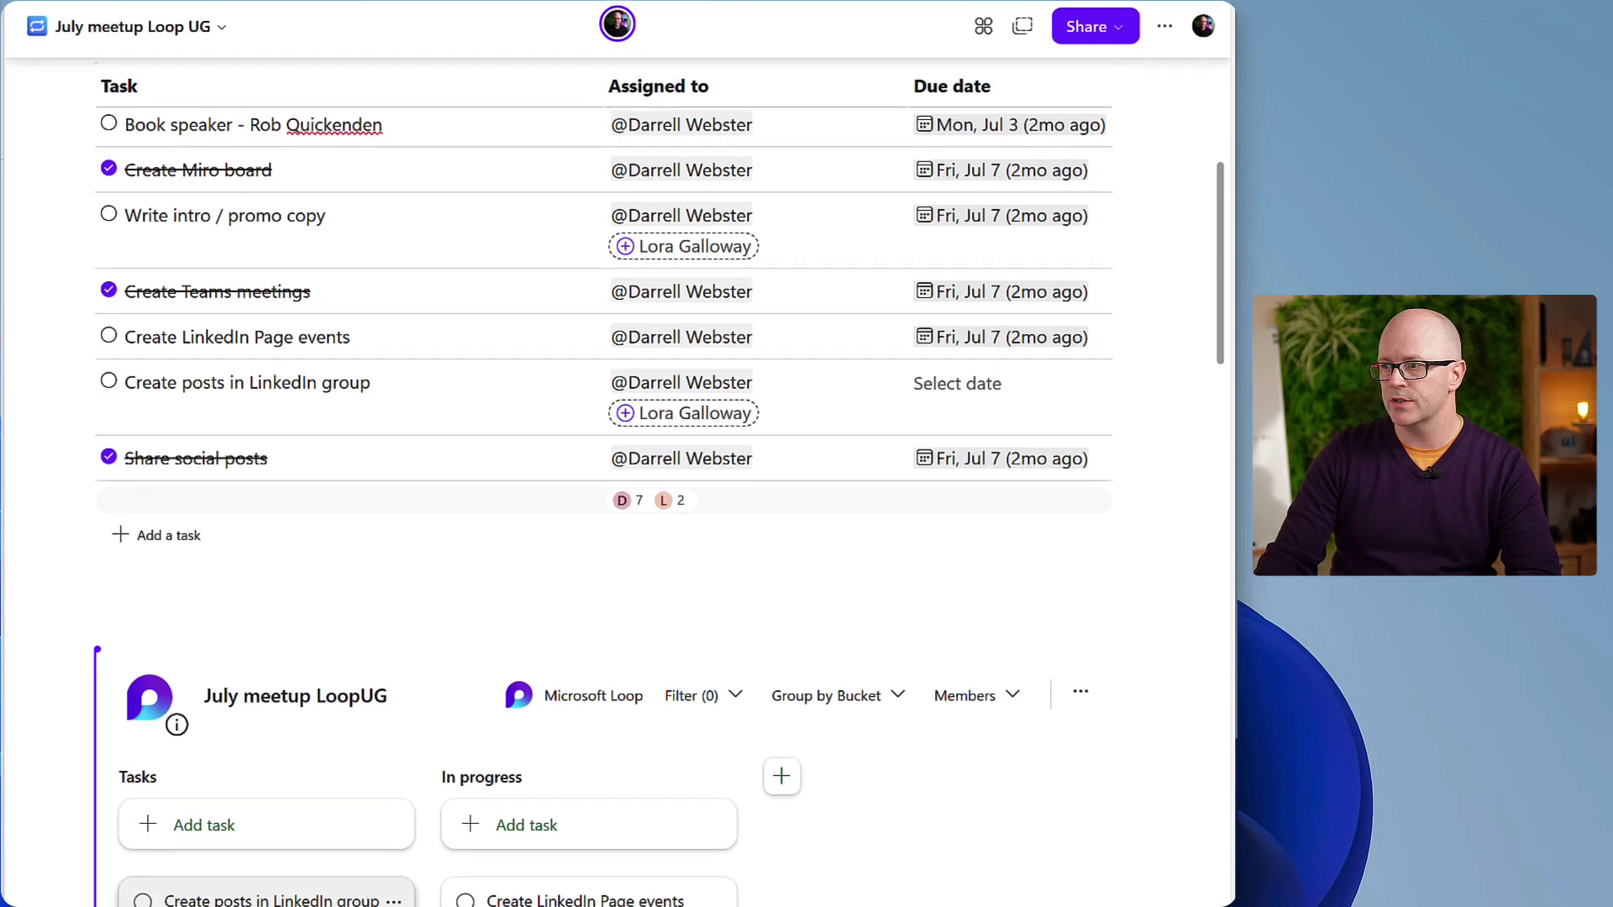
scroll(235, 760, down, 3)
click(237, 684)
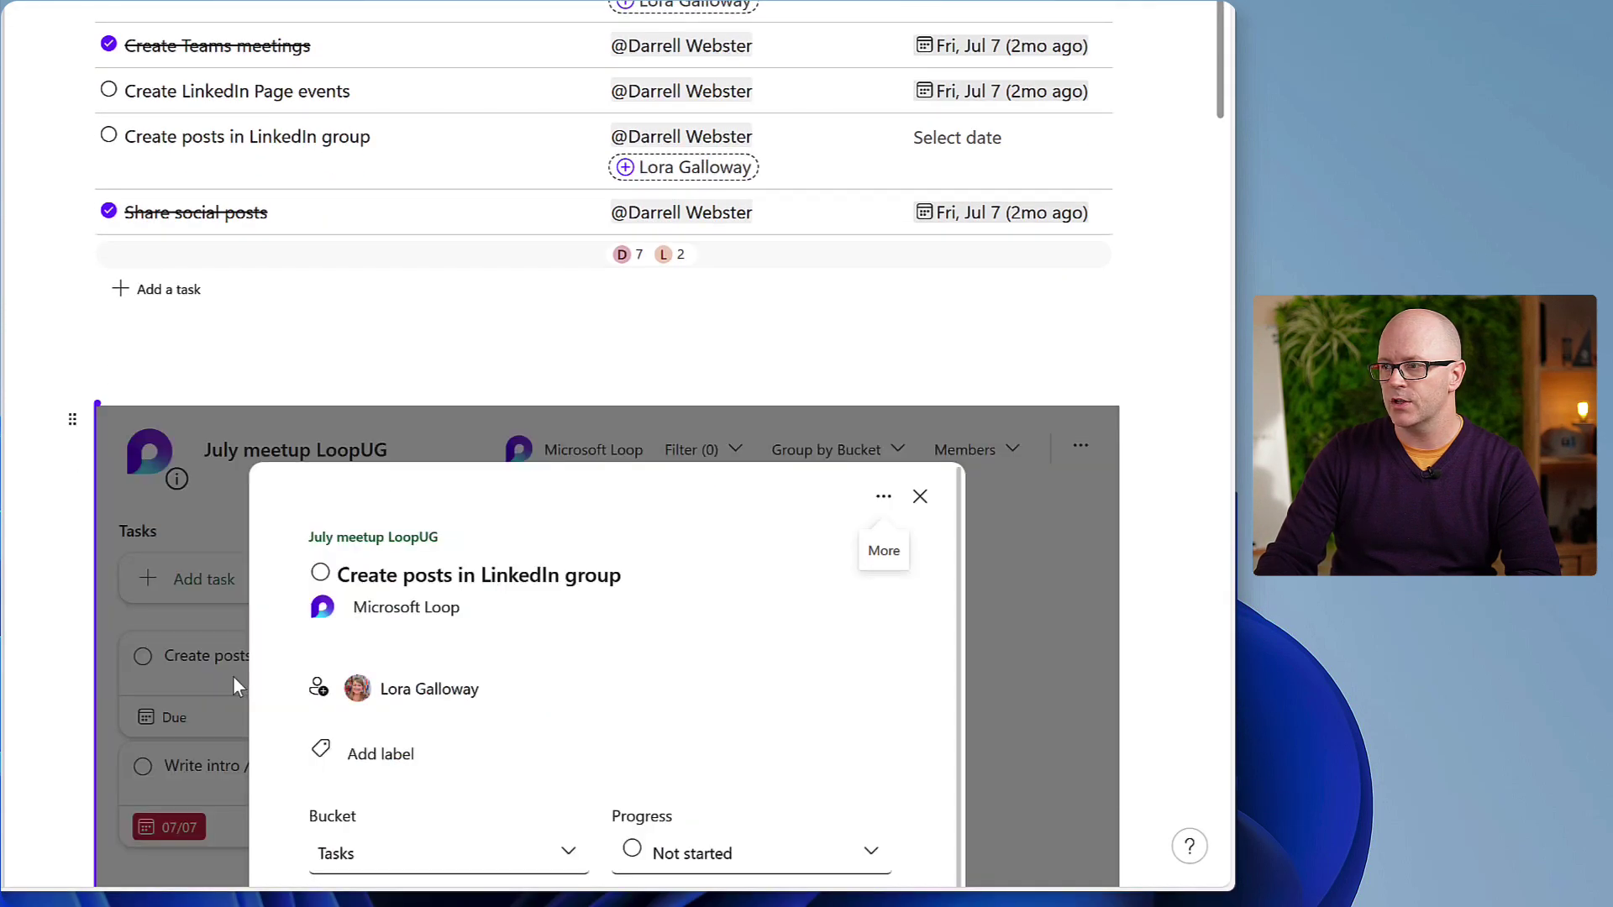
click(464, 695)
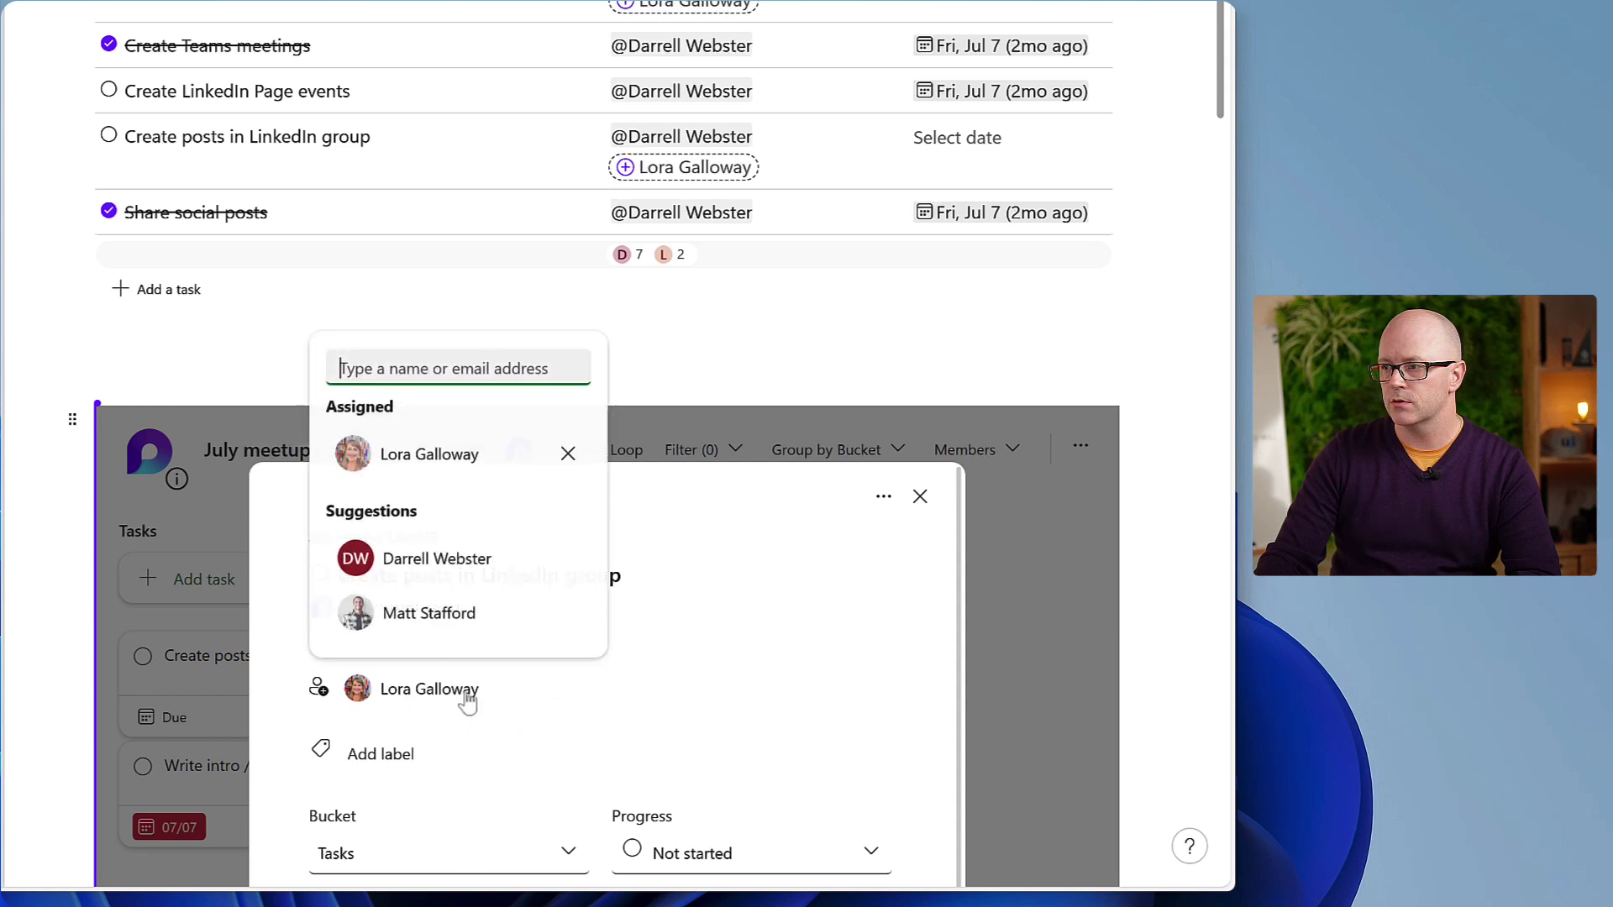
click(555, 452)
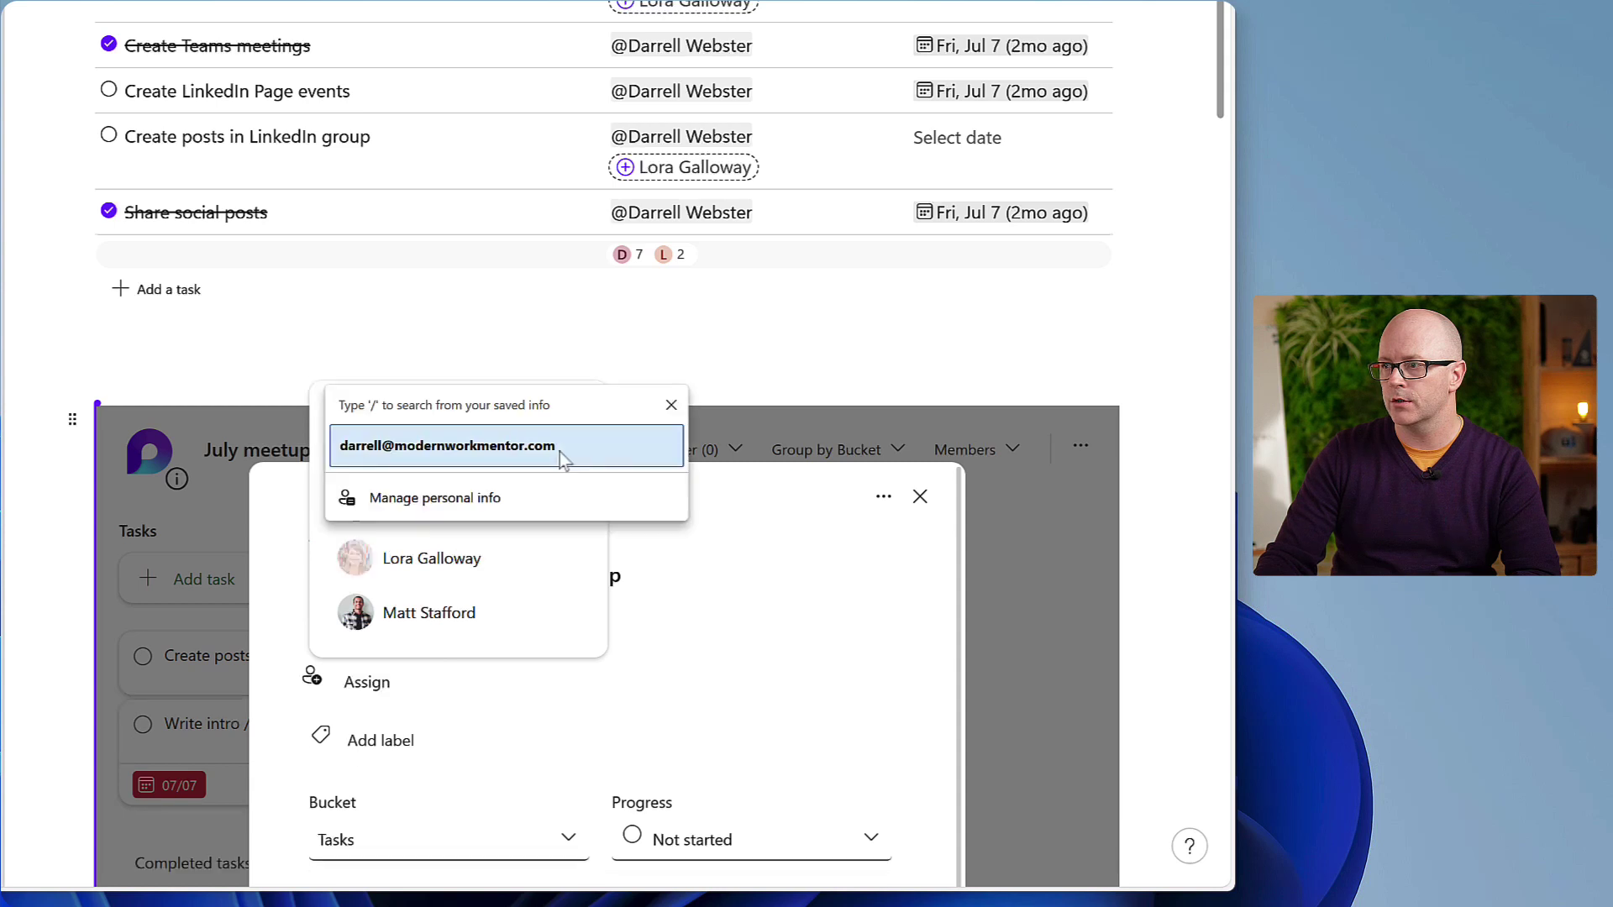
click(451, 625)
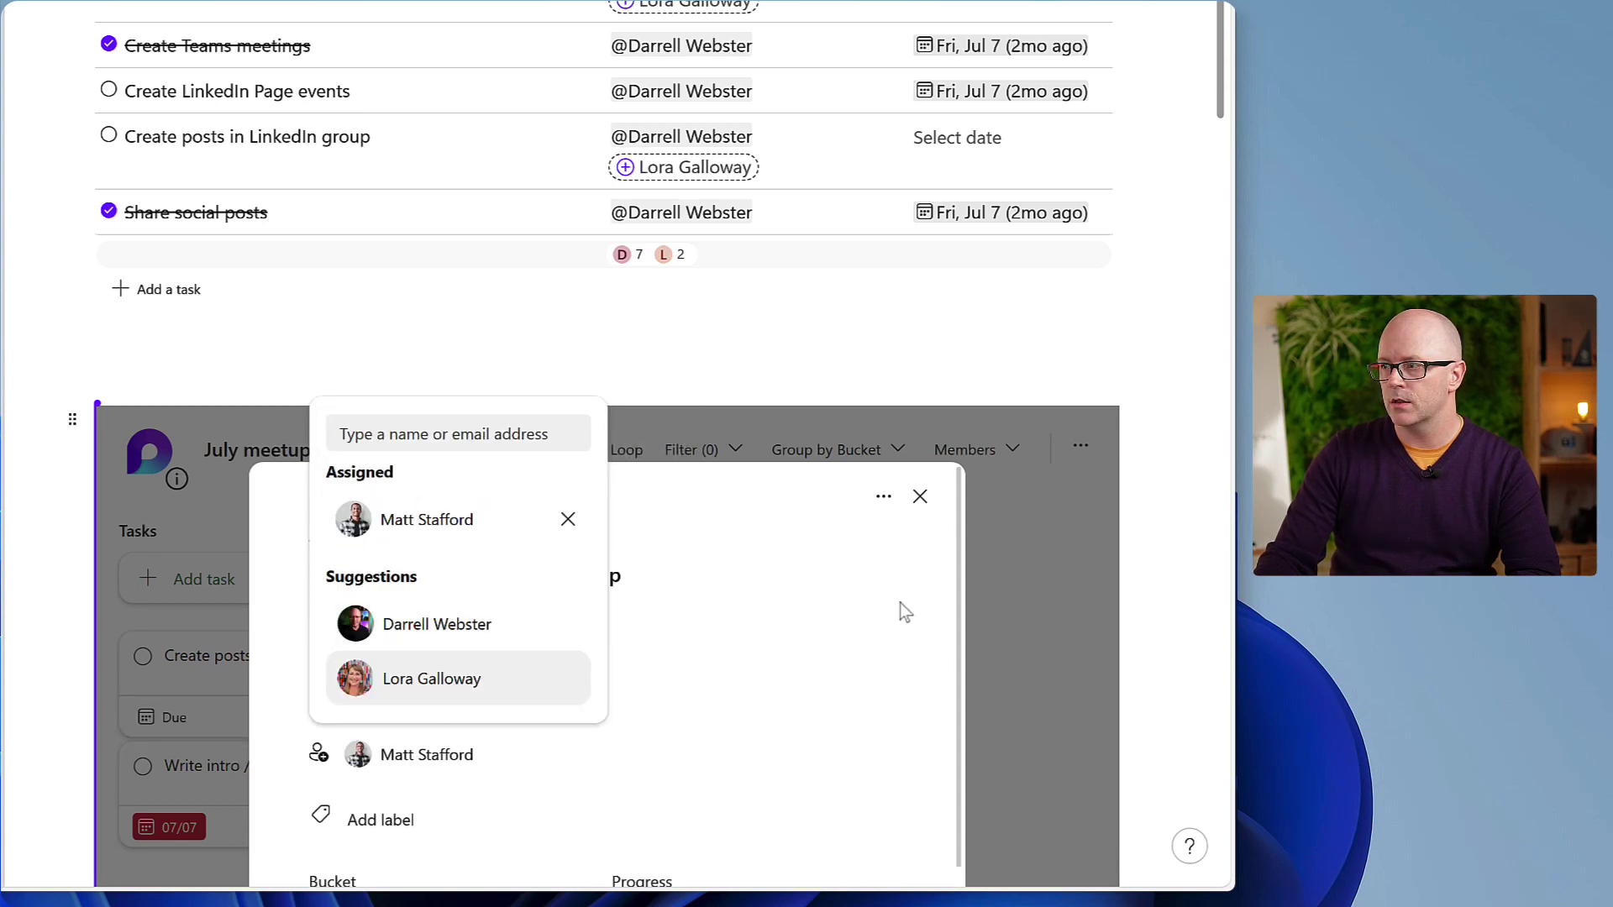
click(818, 647)
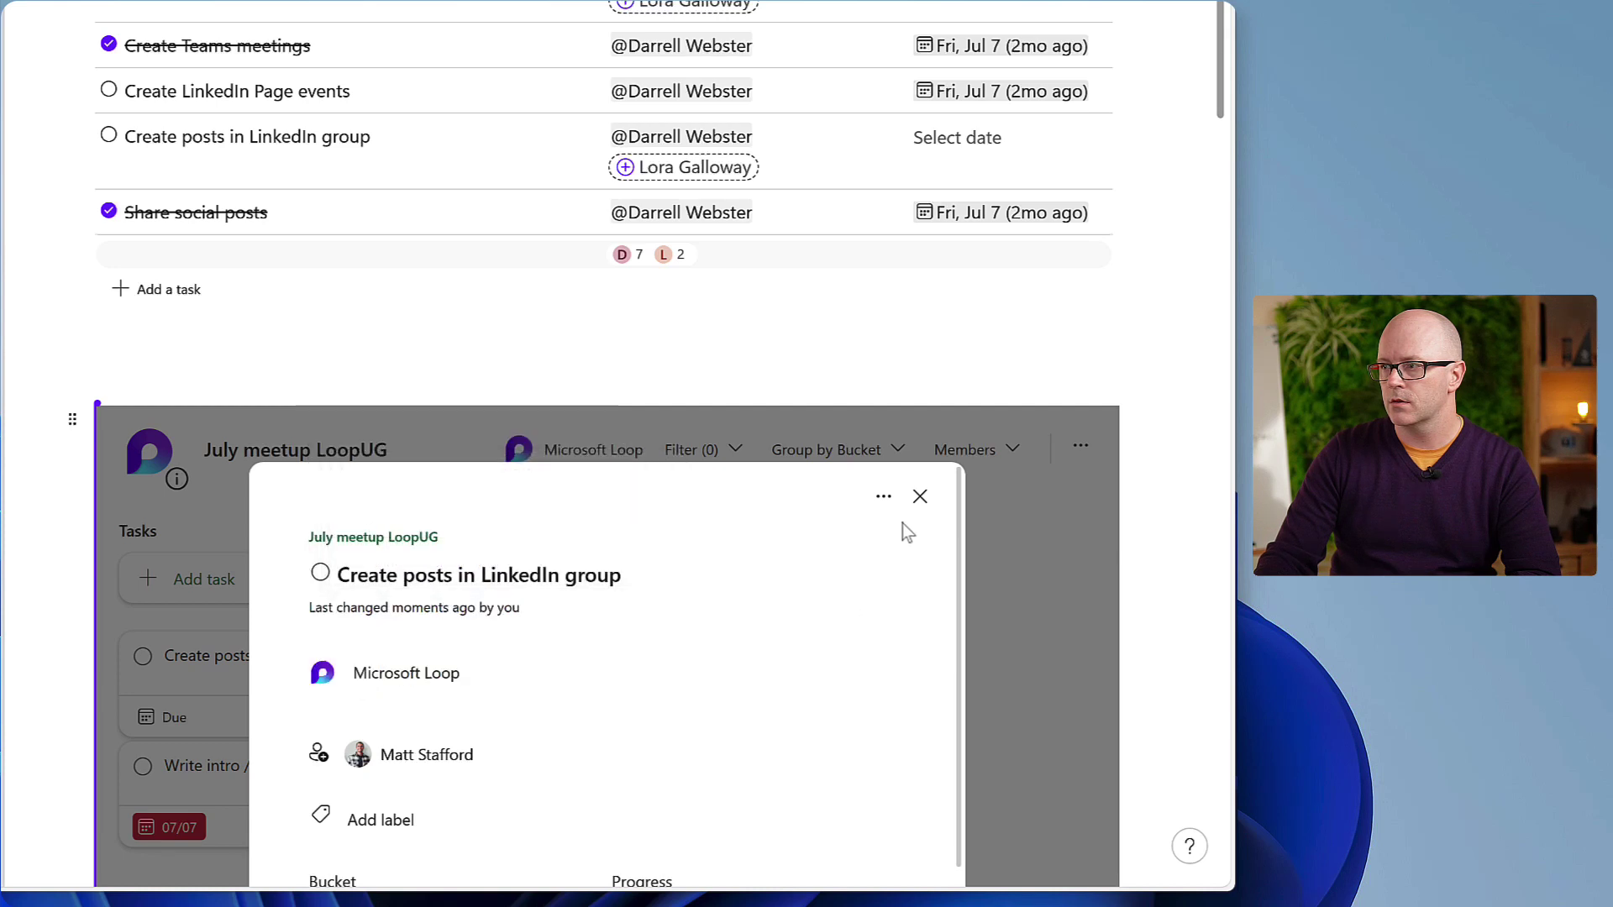
click(920, 498)
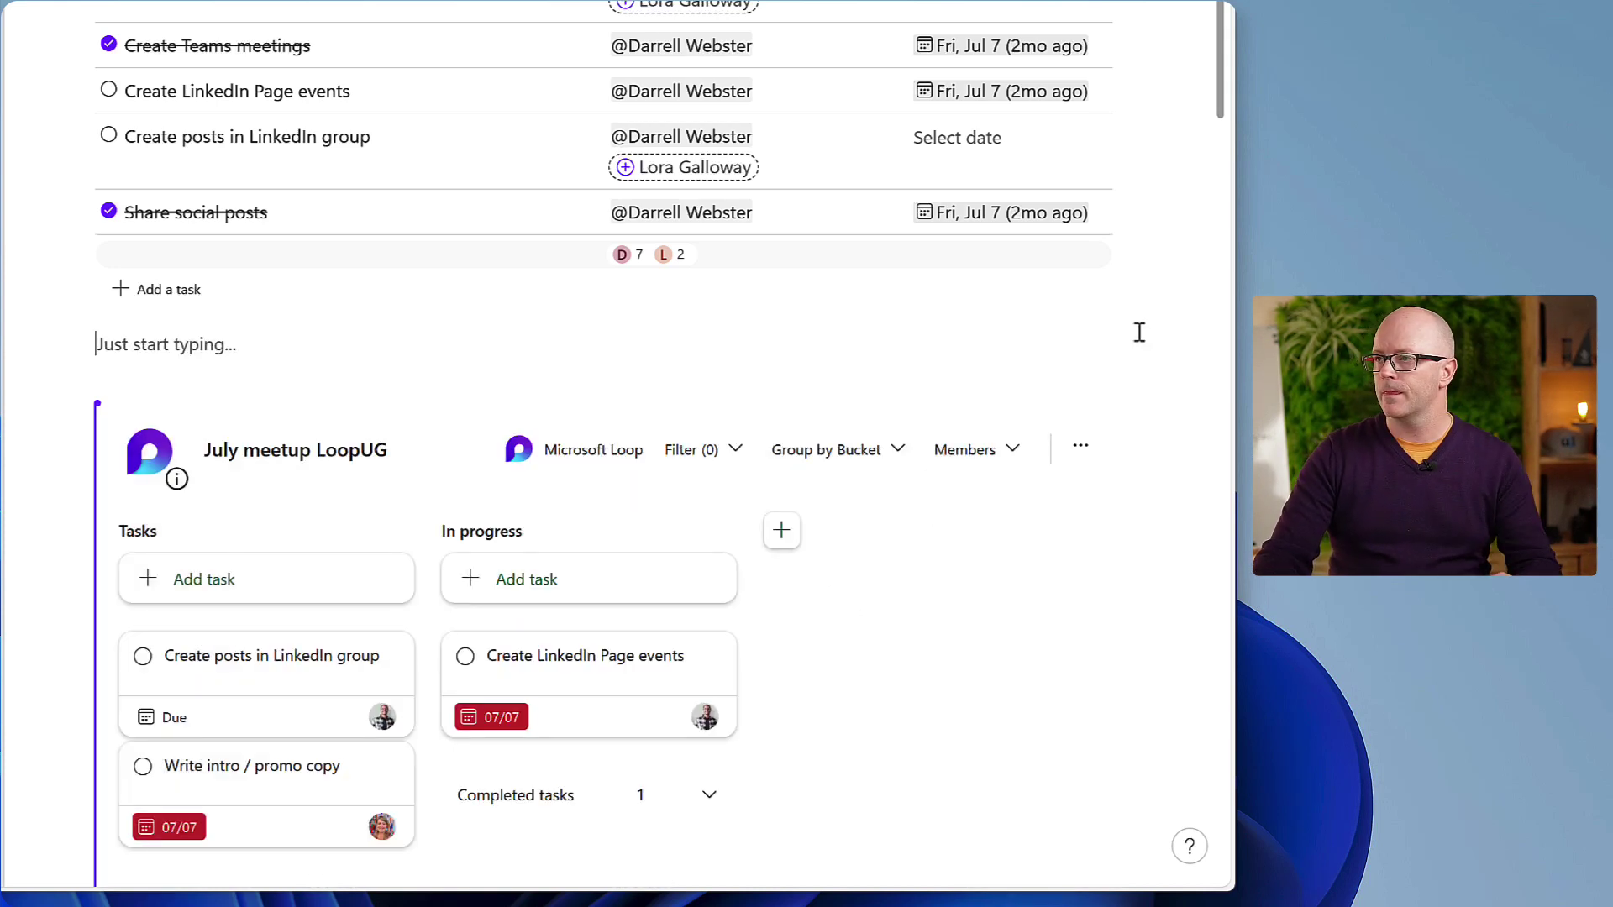
Sync the Tasks table with Planner and To Do, repeating the sync for the remaining changes.
scroll(1139, 333, up, 3)
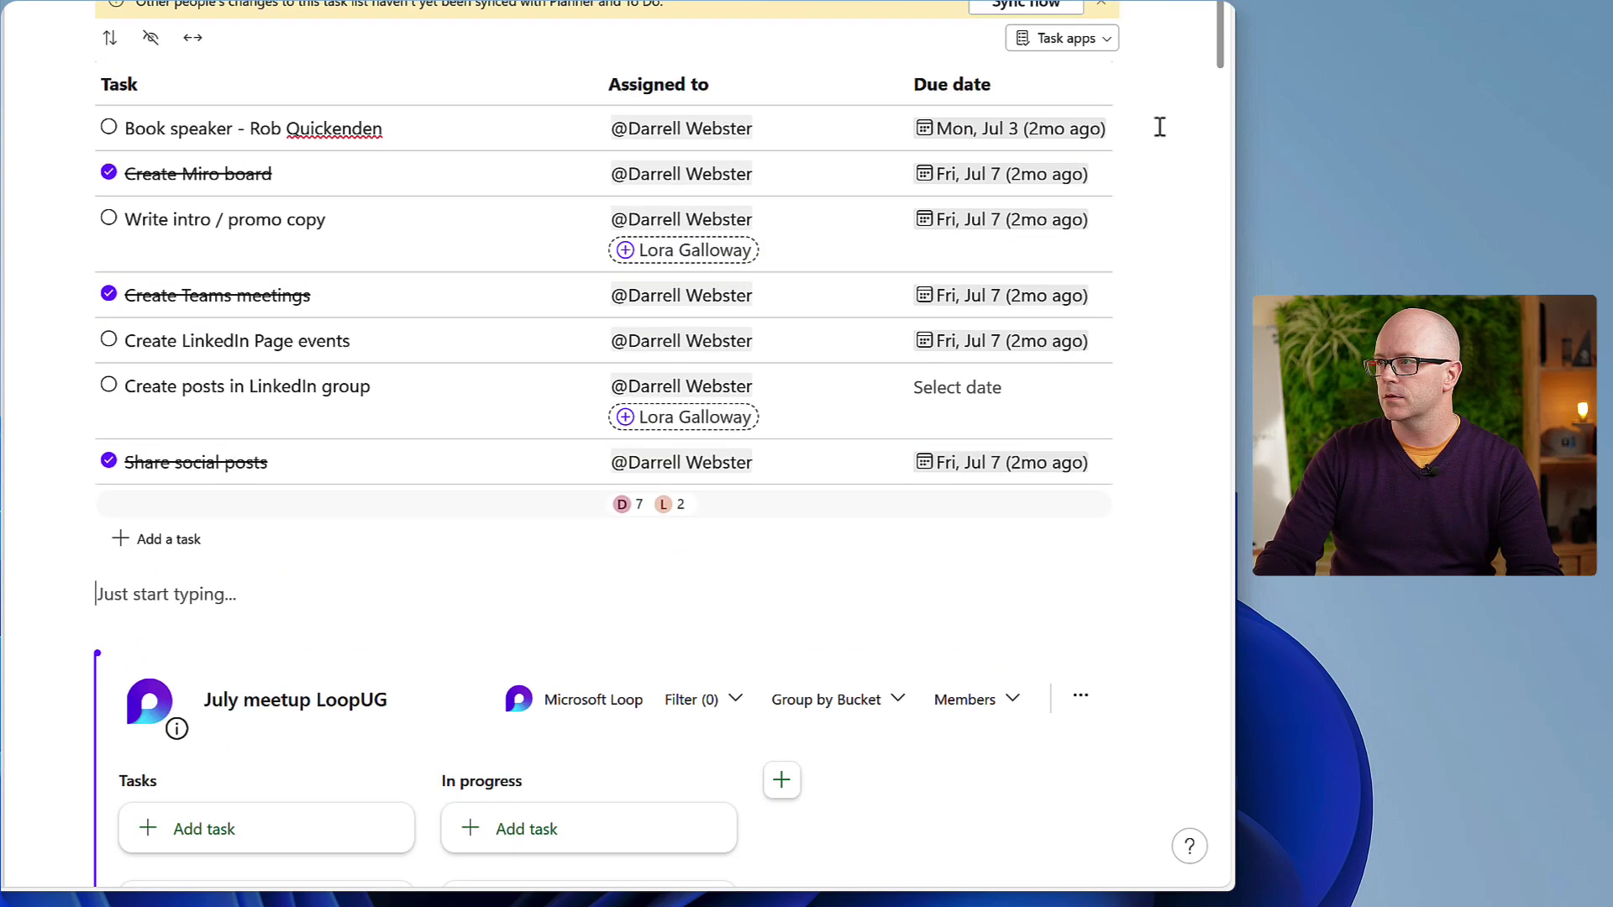
scroll(1159, 127, up, 2)
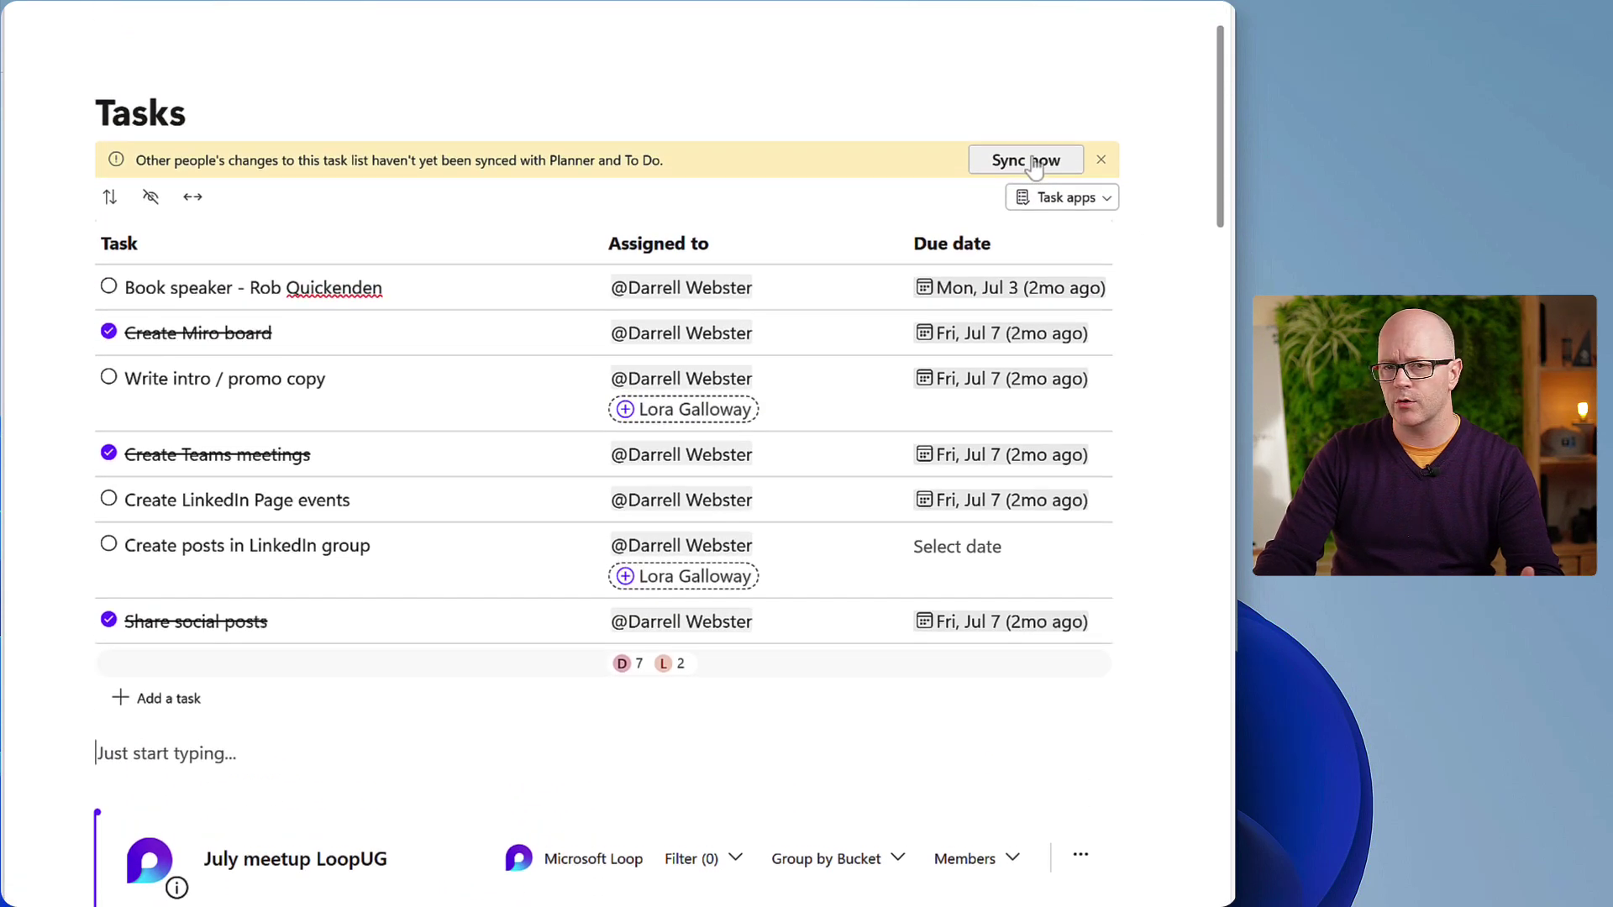
click(1033, 162)
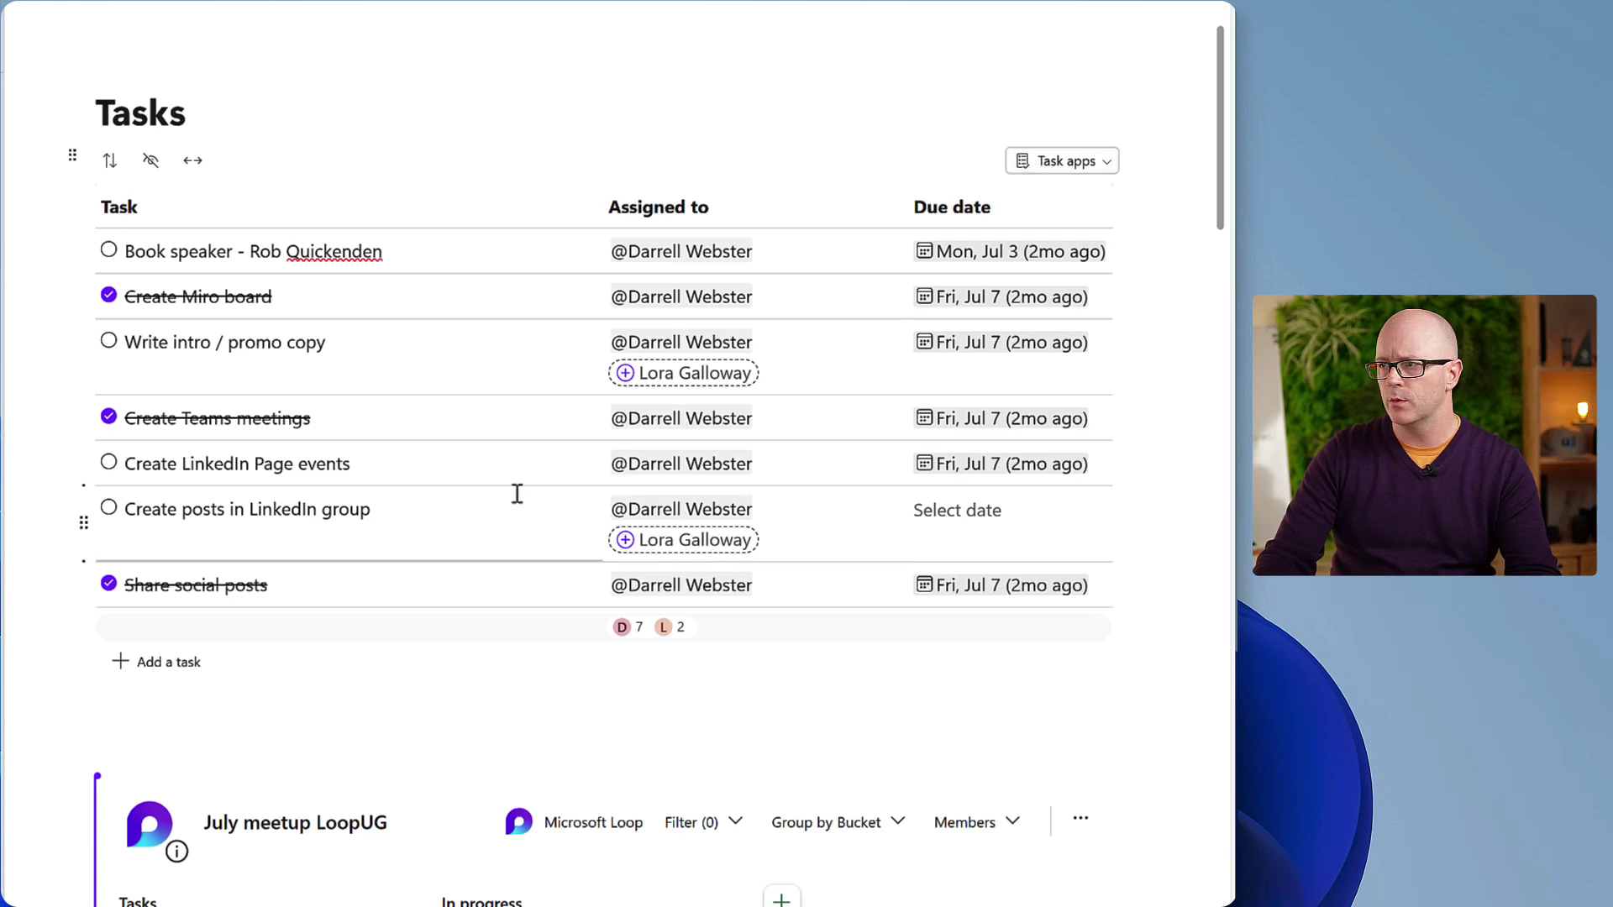
mouse_move(743, 544)
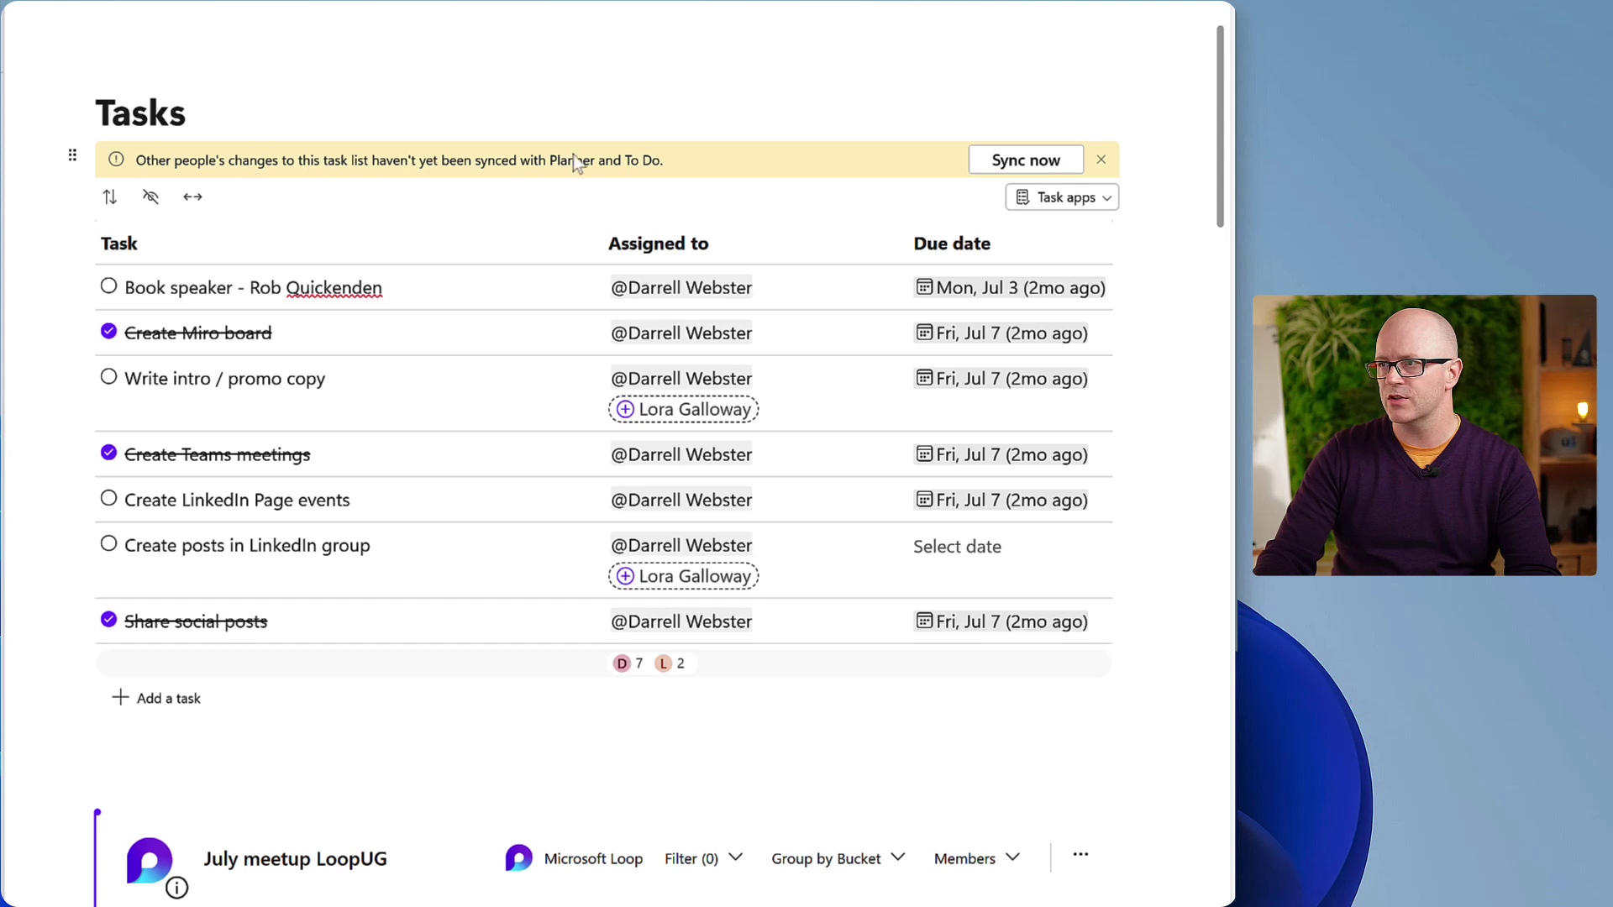
click(1026, 159)
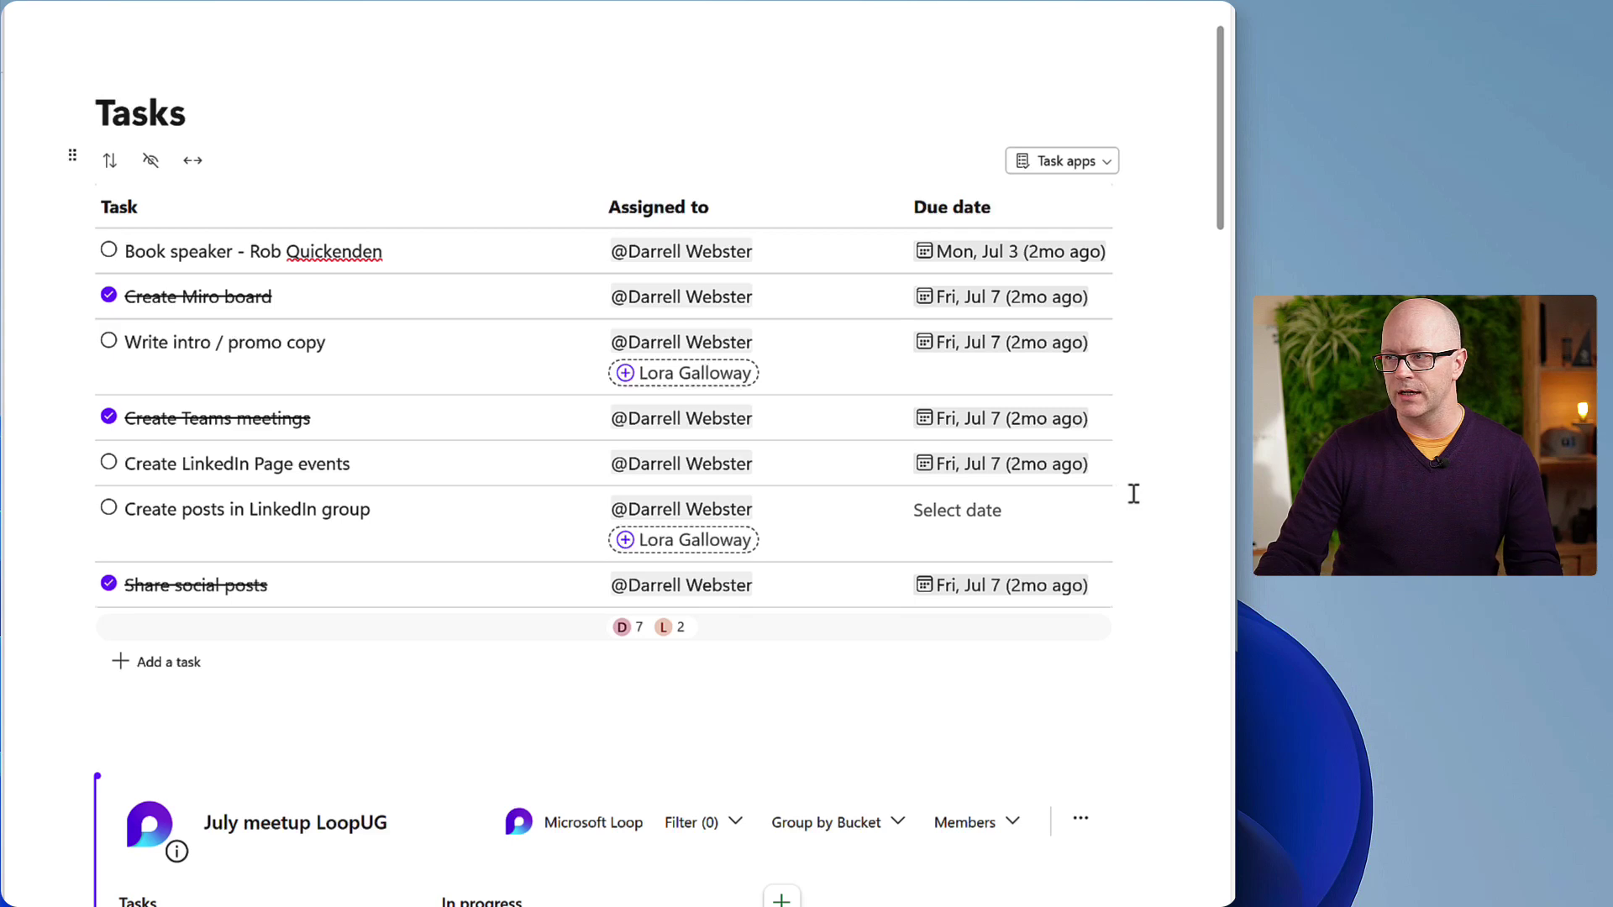
Expand the completed tasks in the Tasks bucket of the embedded July meetup LoopUG board.
scroll(1134, 494, down, 3)
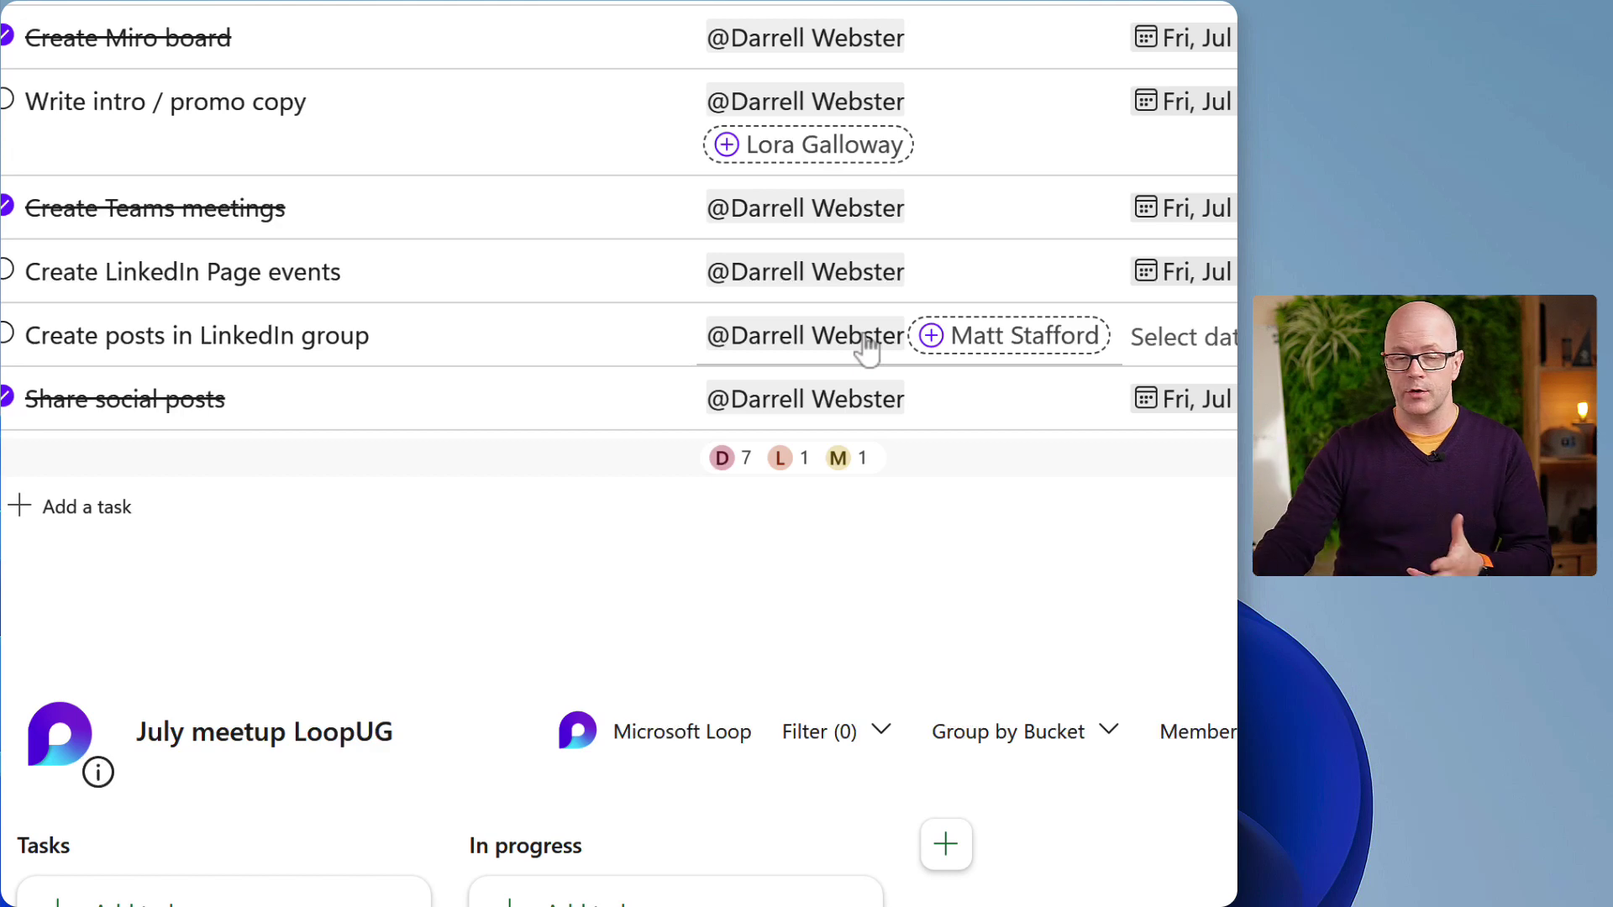
scroll(1063, 706, down, 3)
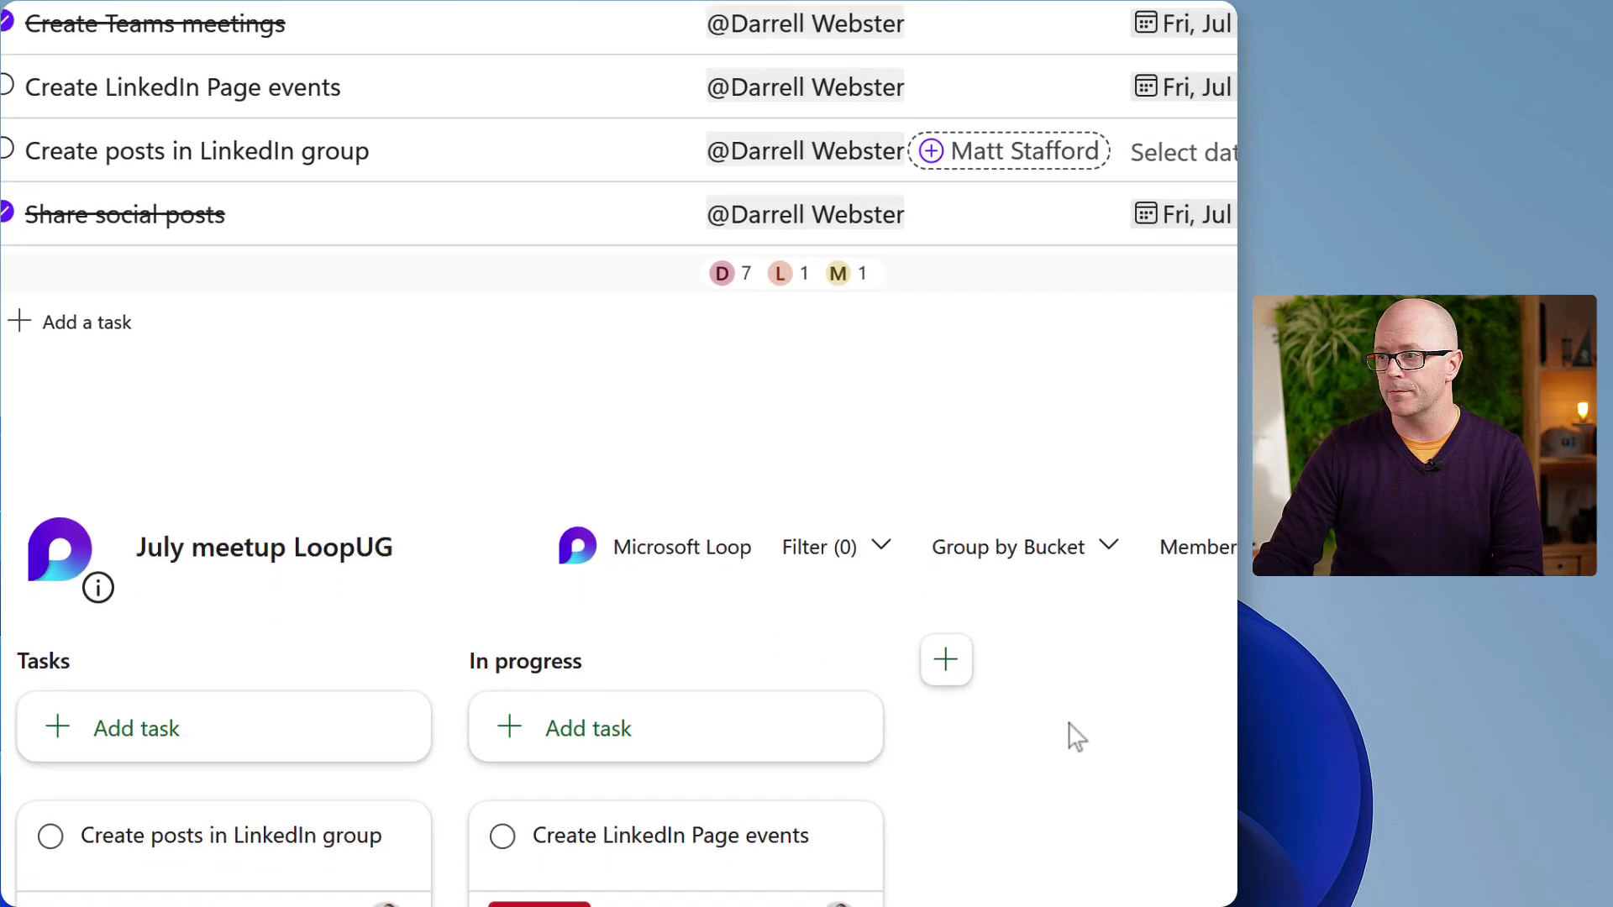
scroll(1077, 737, down, 2)
ctrl+scroll(997, 739, down, 5)
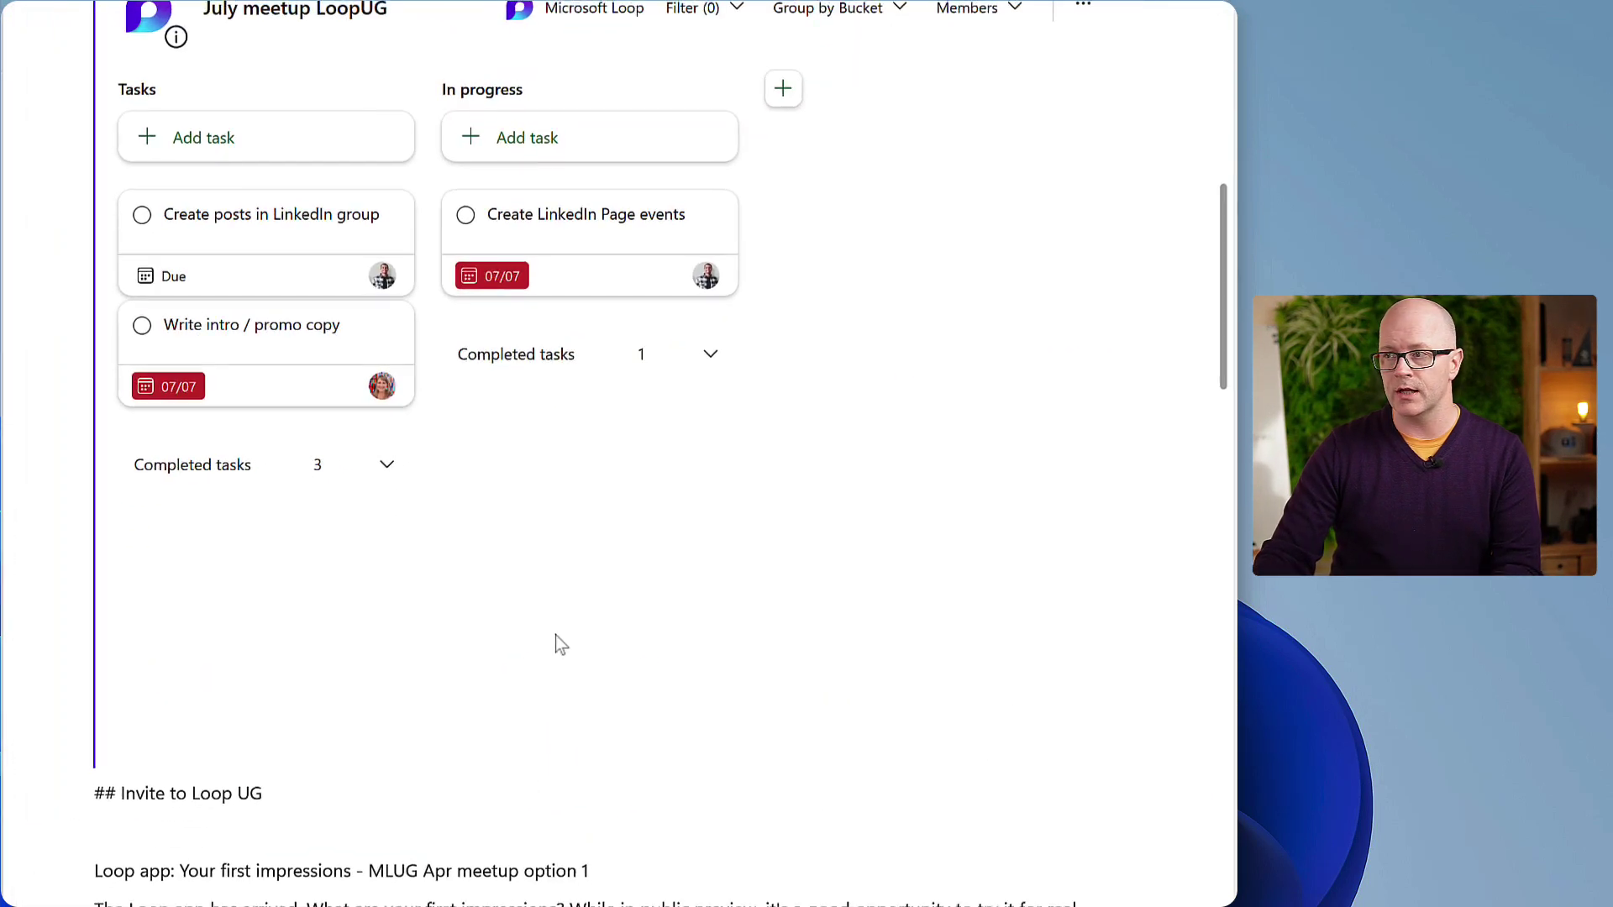
click(387, 466)
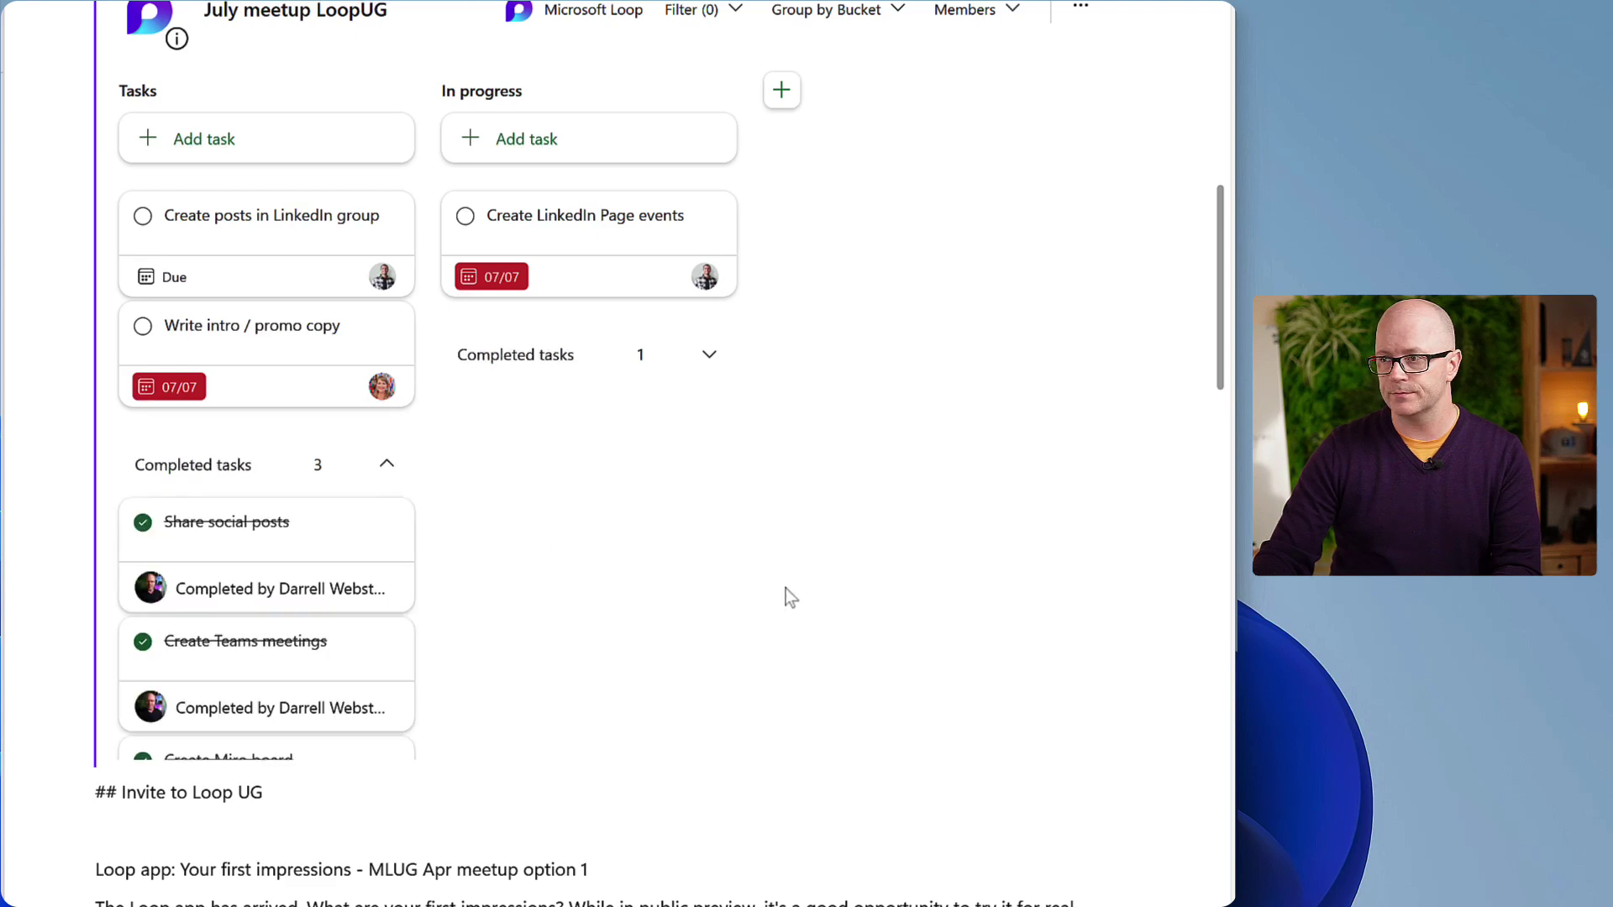
scroll(258, 612, down, 2)
scroll(271, 618, up, 2)
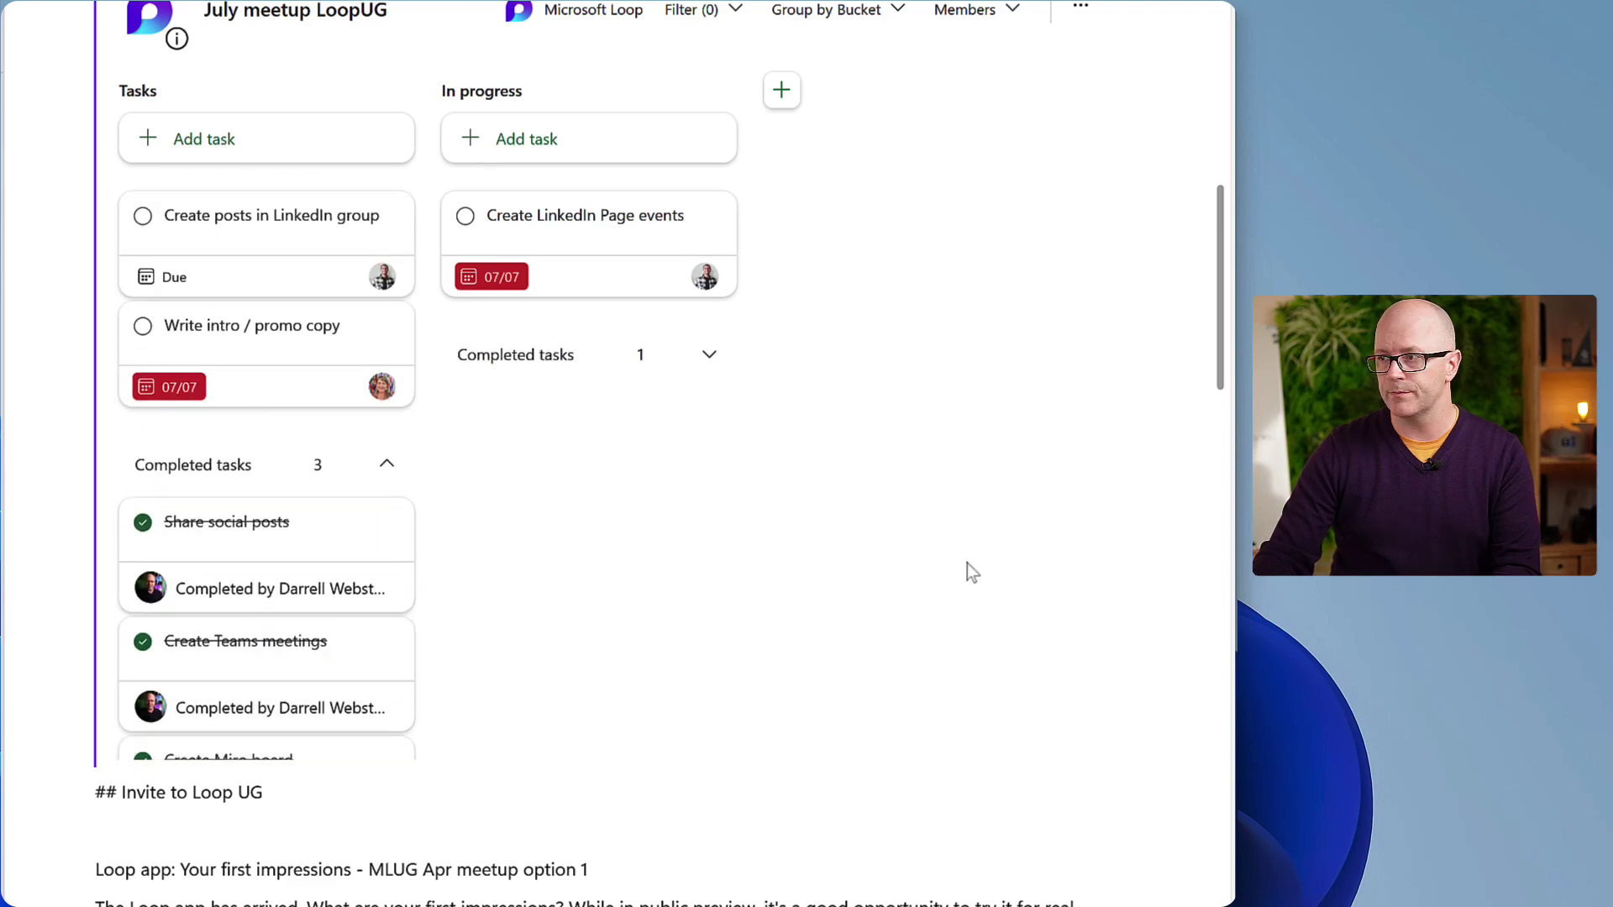
Compare the synced Tasks table's assignees and completed items with the embedded board, and open the options for the Tasks heading.
scroll(966, 563, up, 8)
scroll(1093, 559, down, 1)
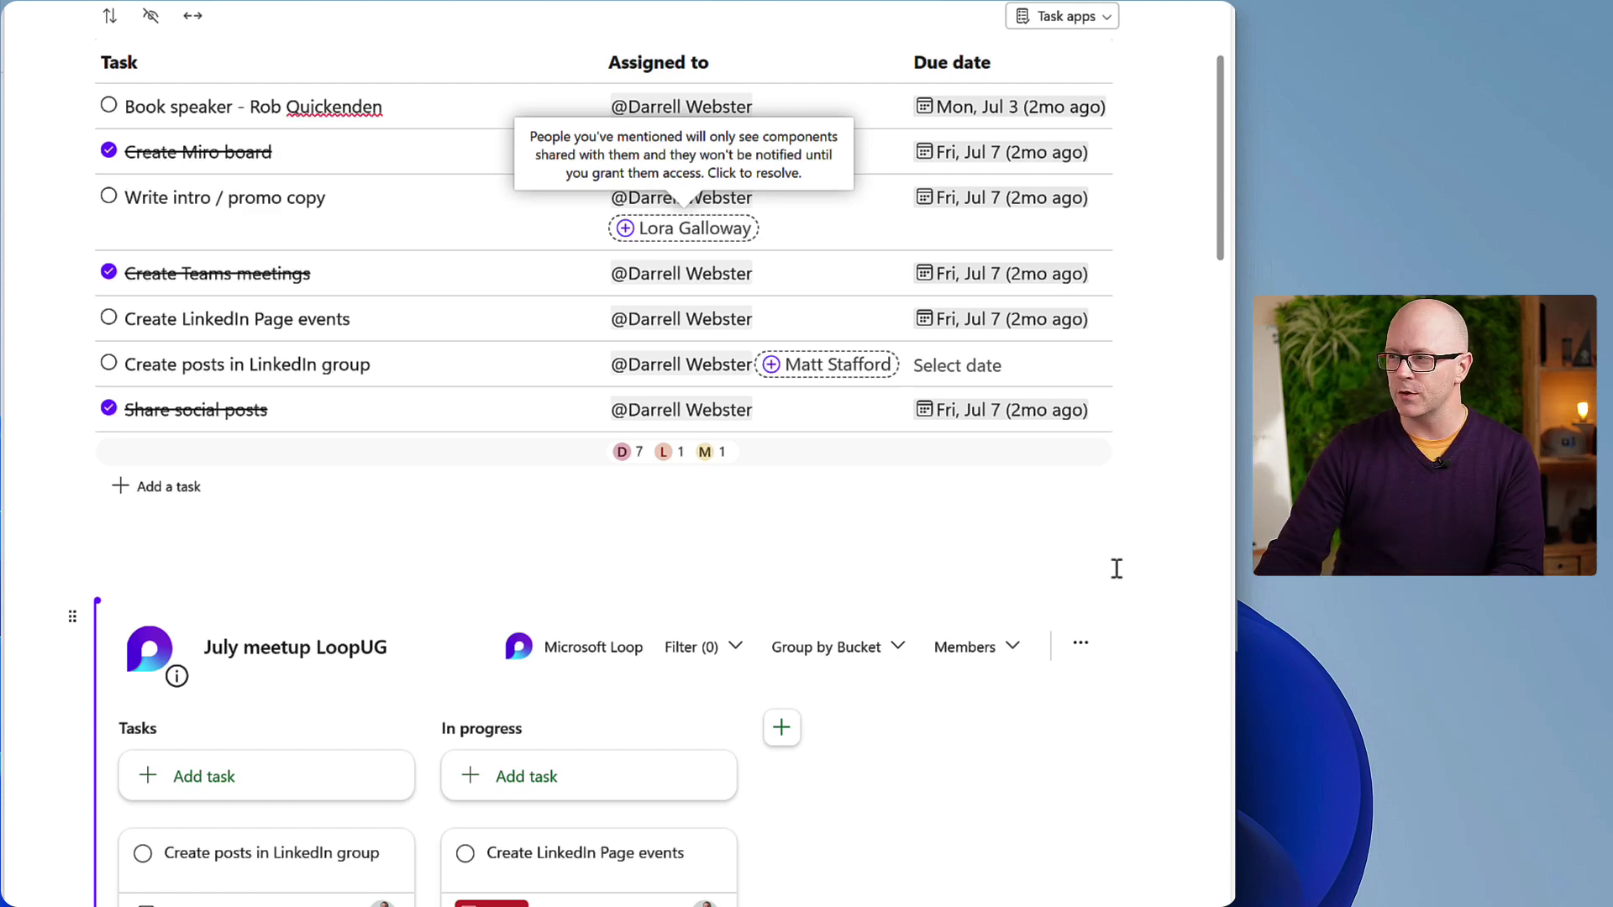
scroll(1115, 569, up, 5)
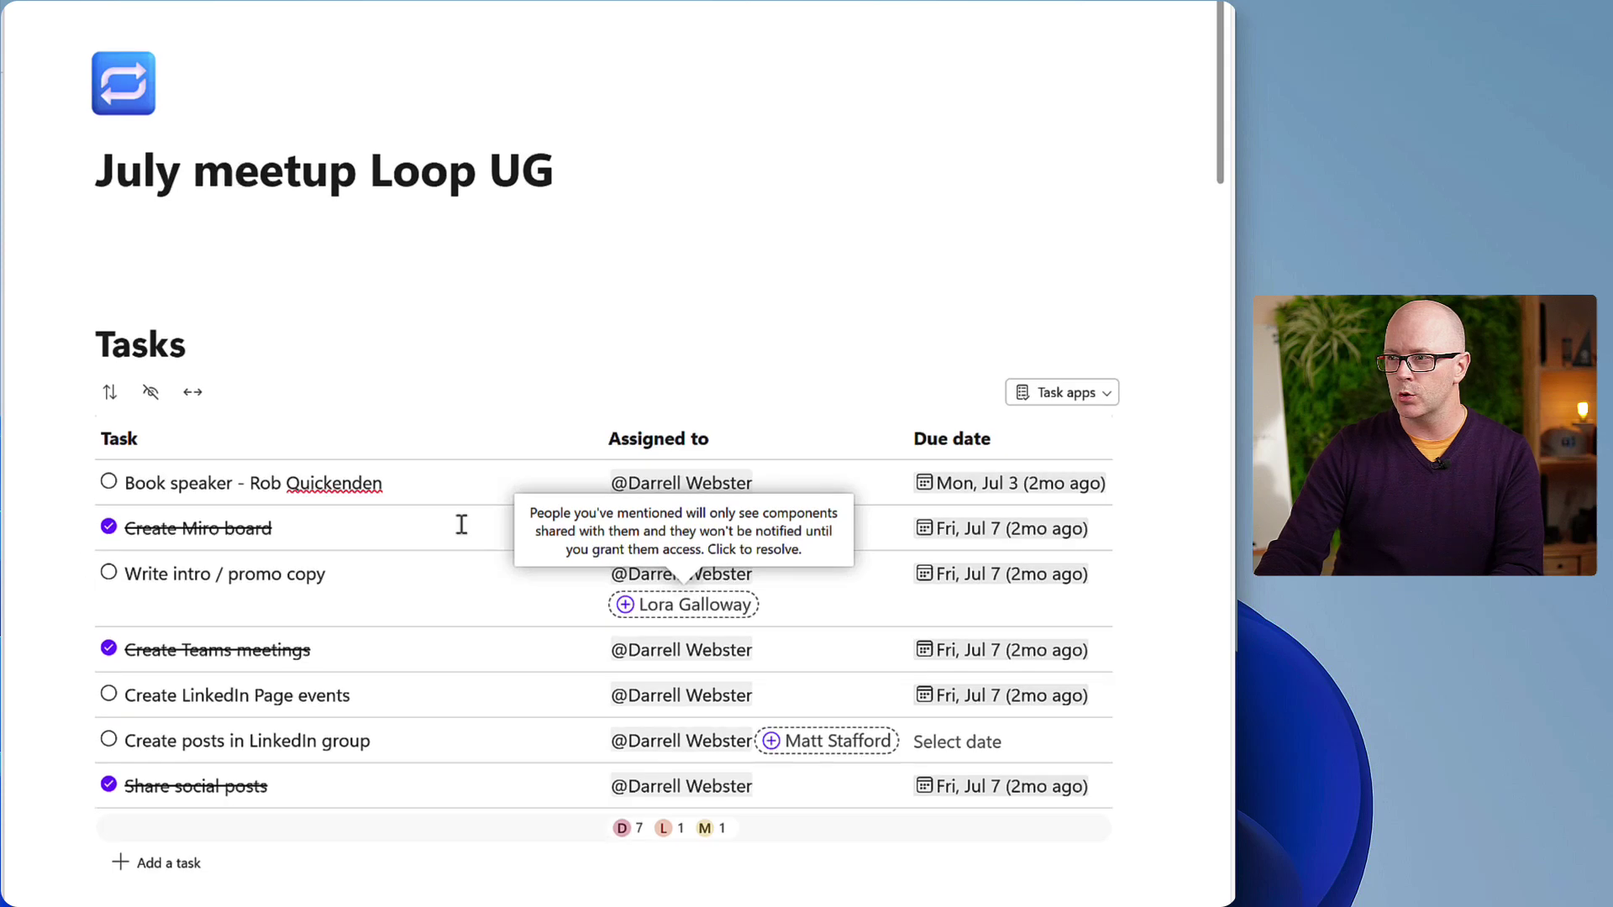
scroll(204, 491, down, 12)
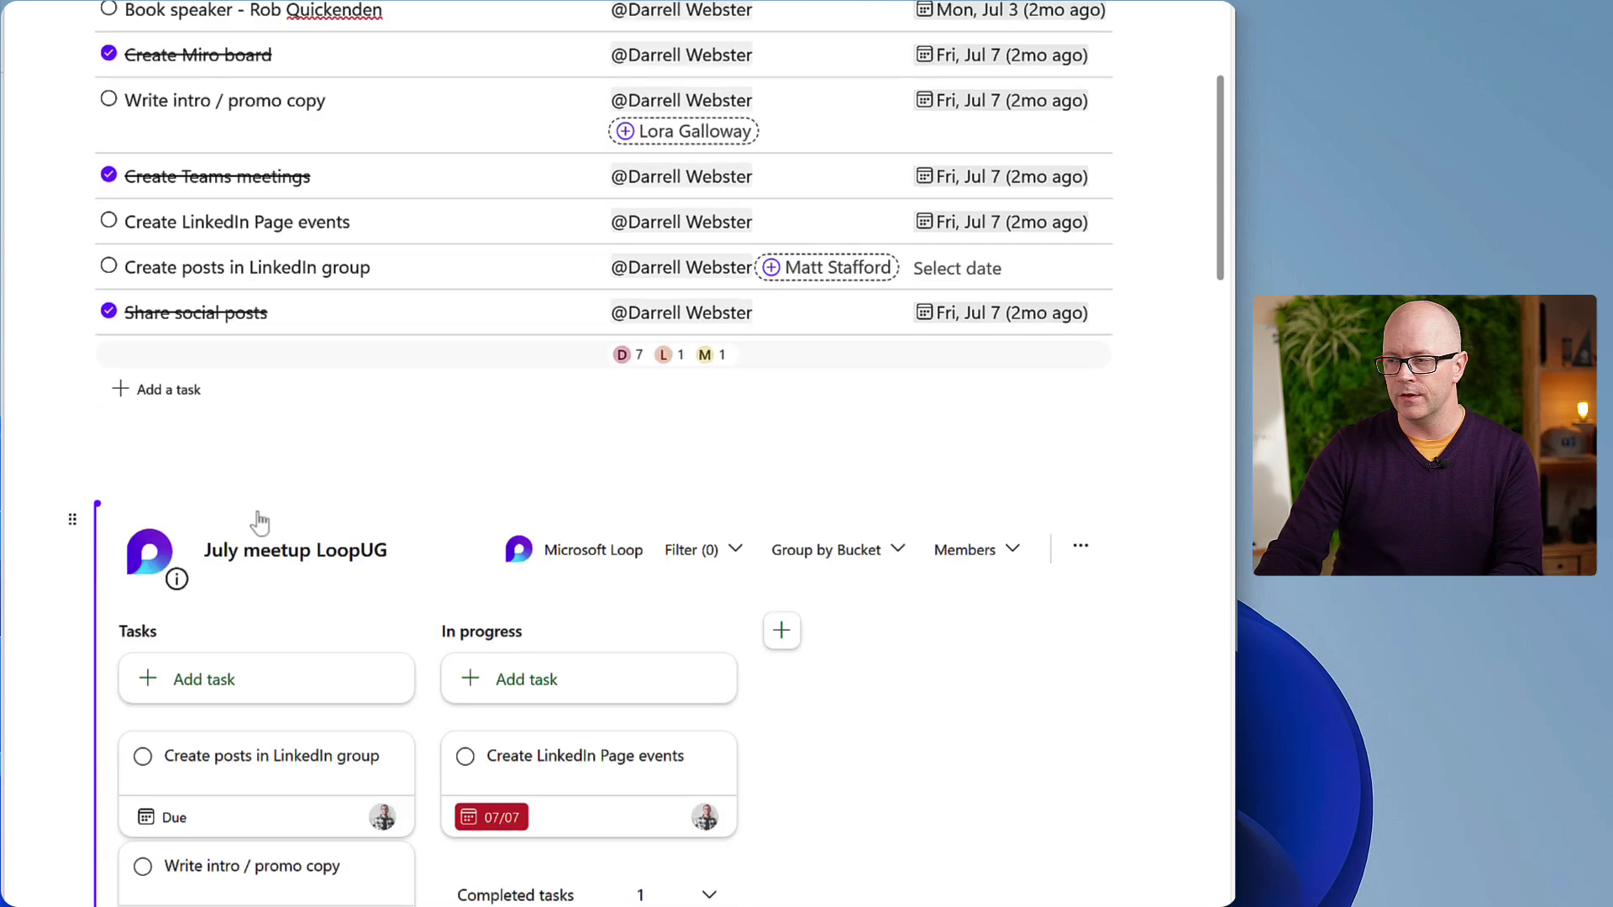
scroll(260, 407, up, 2)
scroll(263, 409, up, 6)
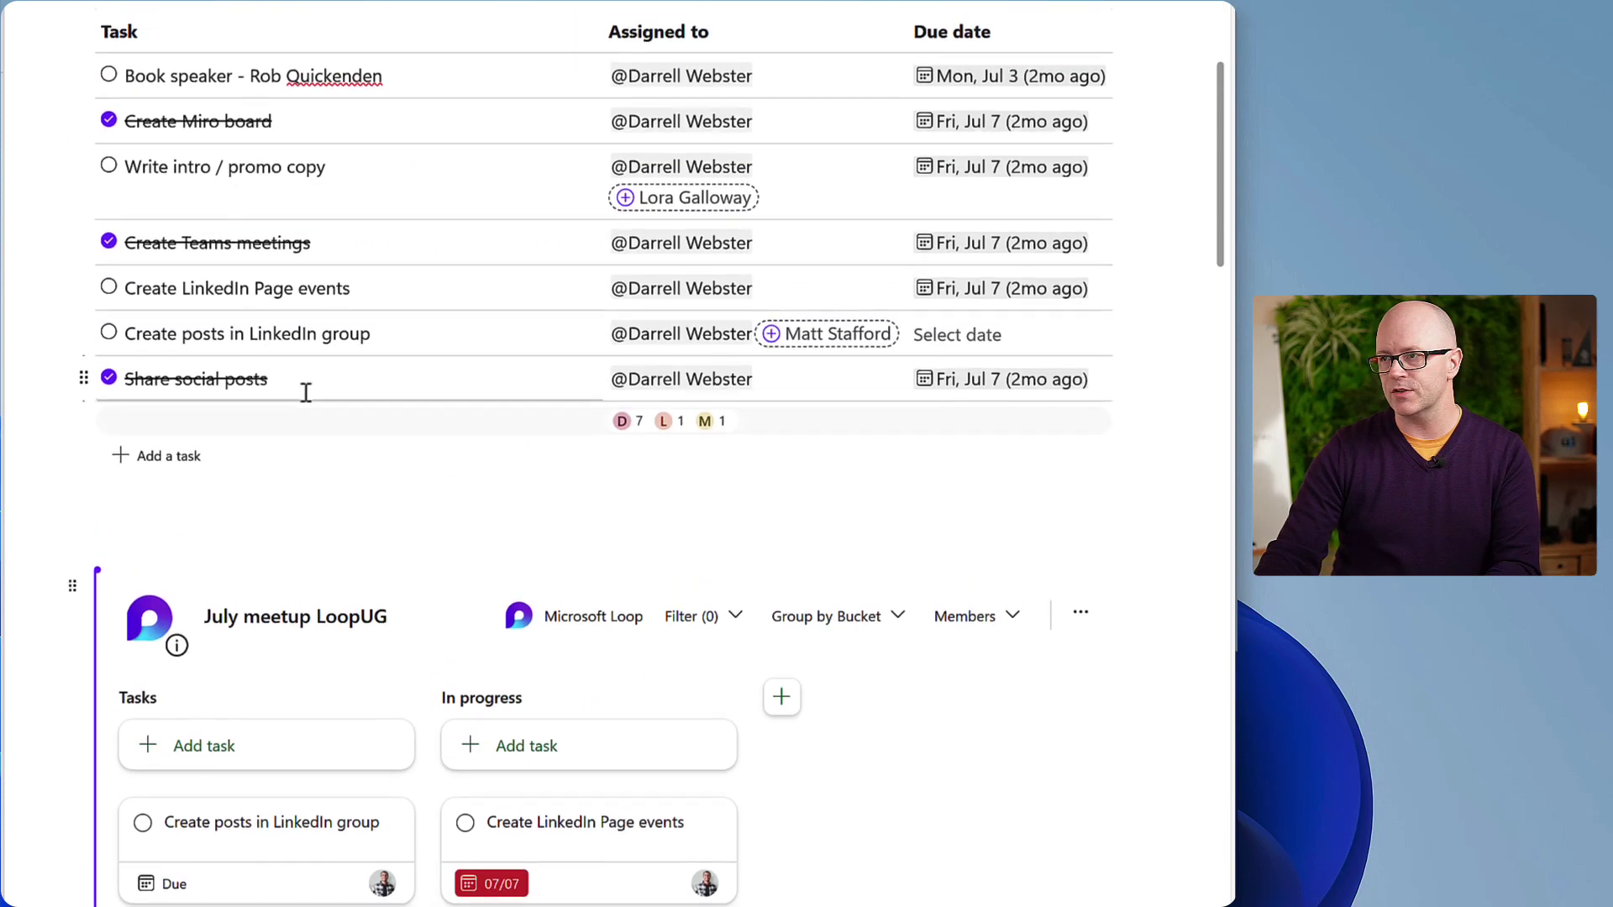
scroll(321, 289, up, 1)
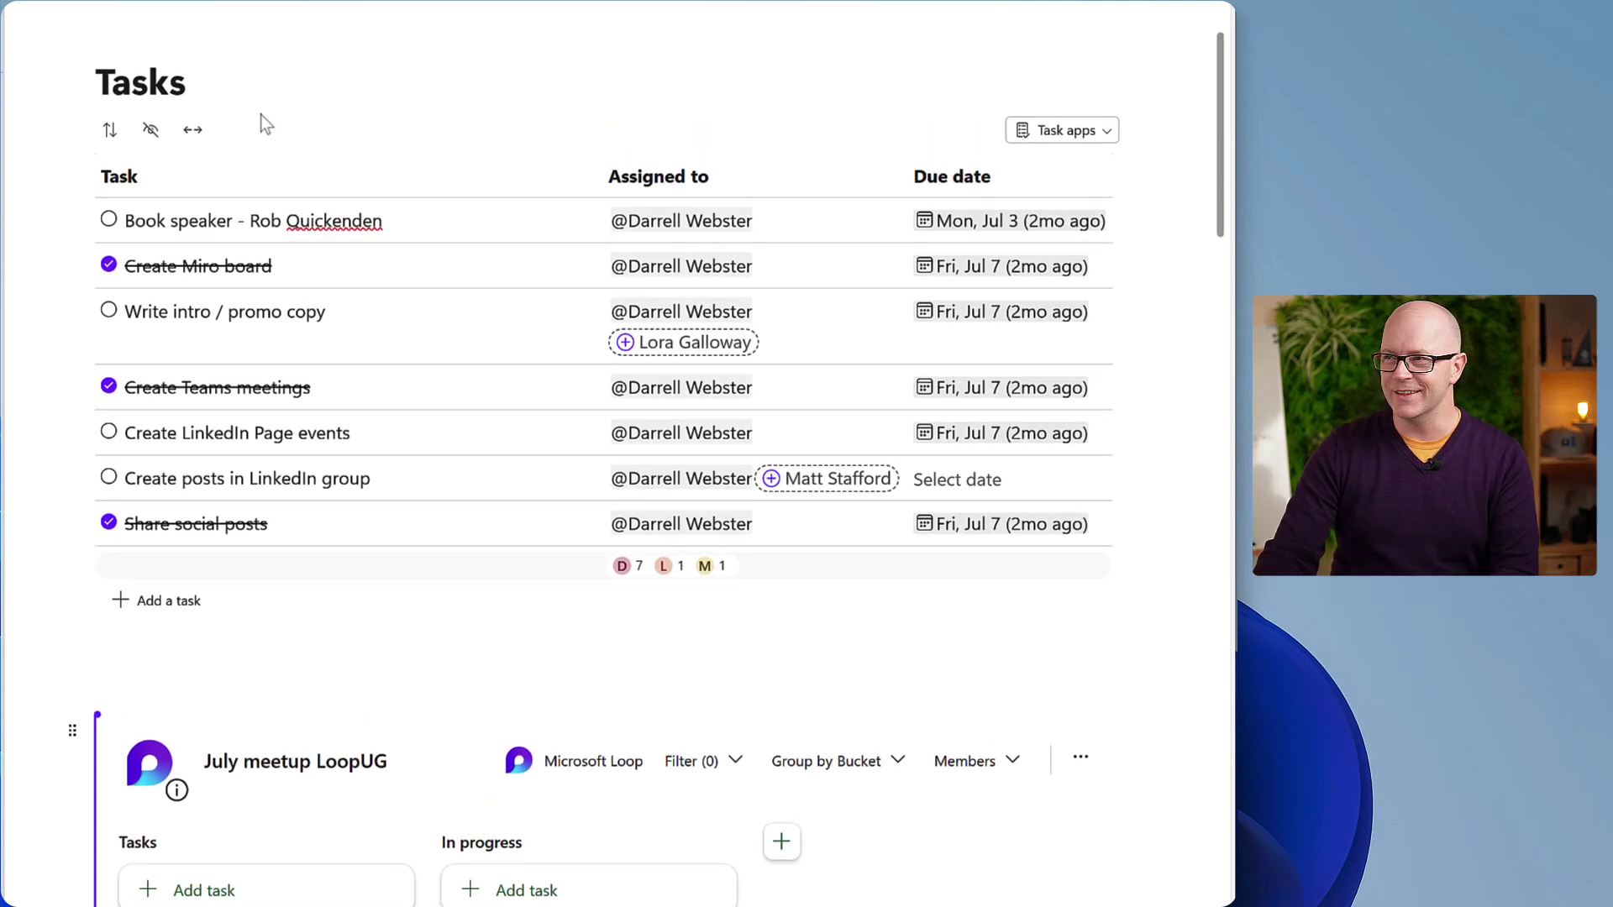
scroll(260, 116, up, 1)
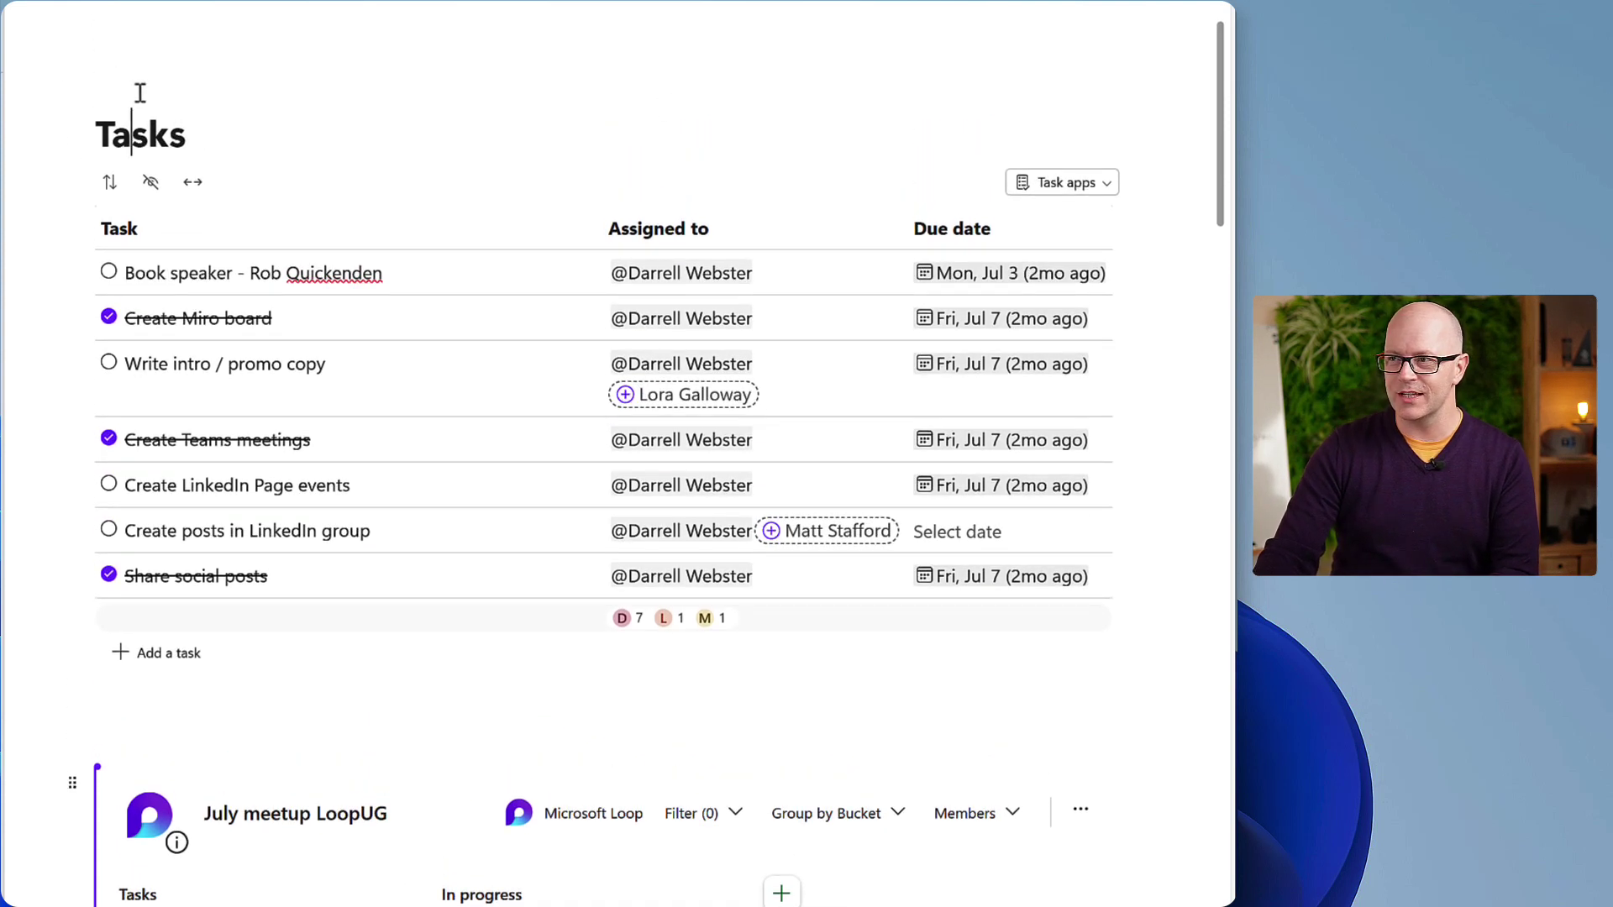
click(72, 138)
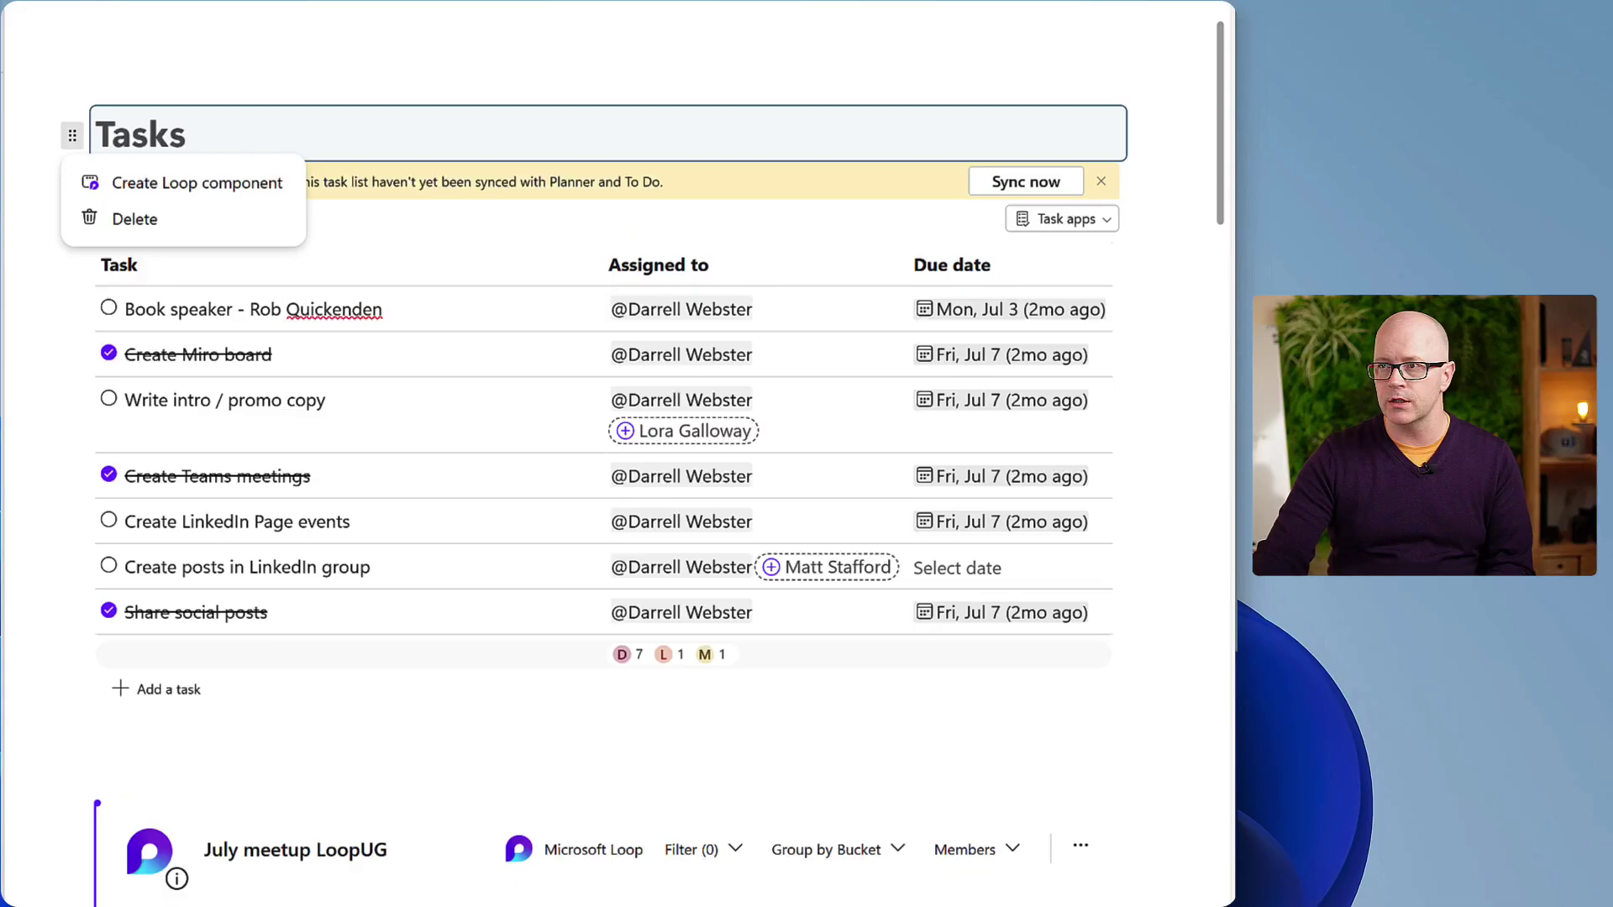
Switch to the Project Radia workspace and go to the Planner board section of the Project Kick-off page.
click(216, 197)
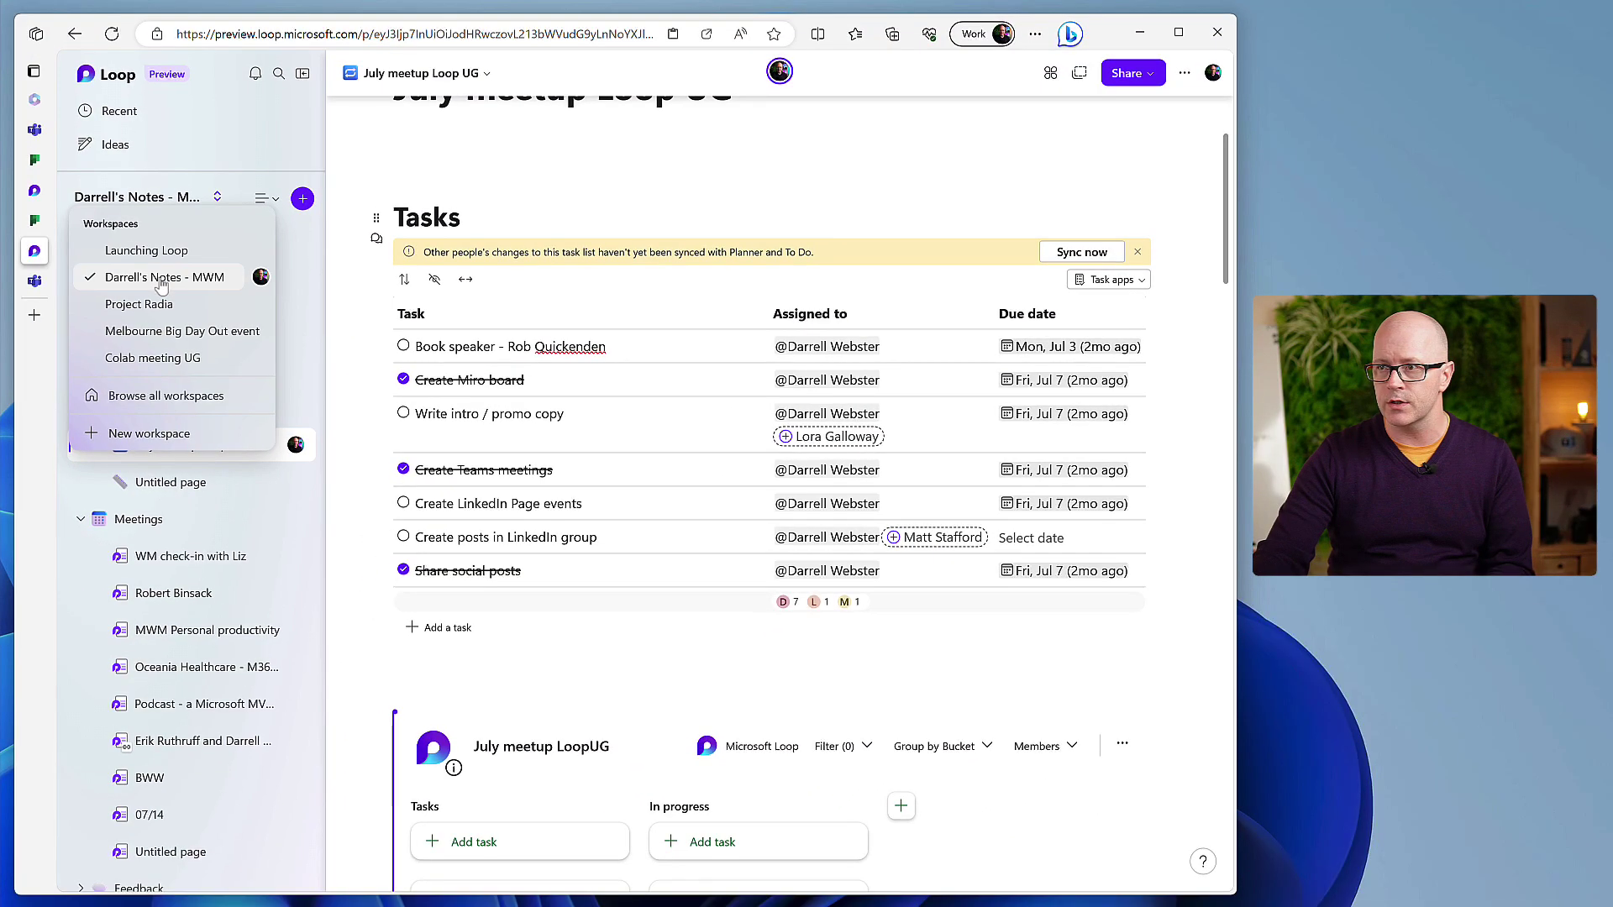
click(161, 283)
click(217, 198)
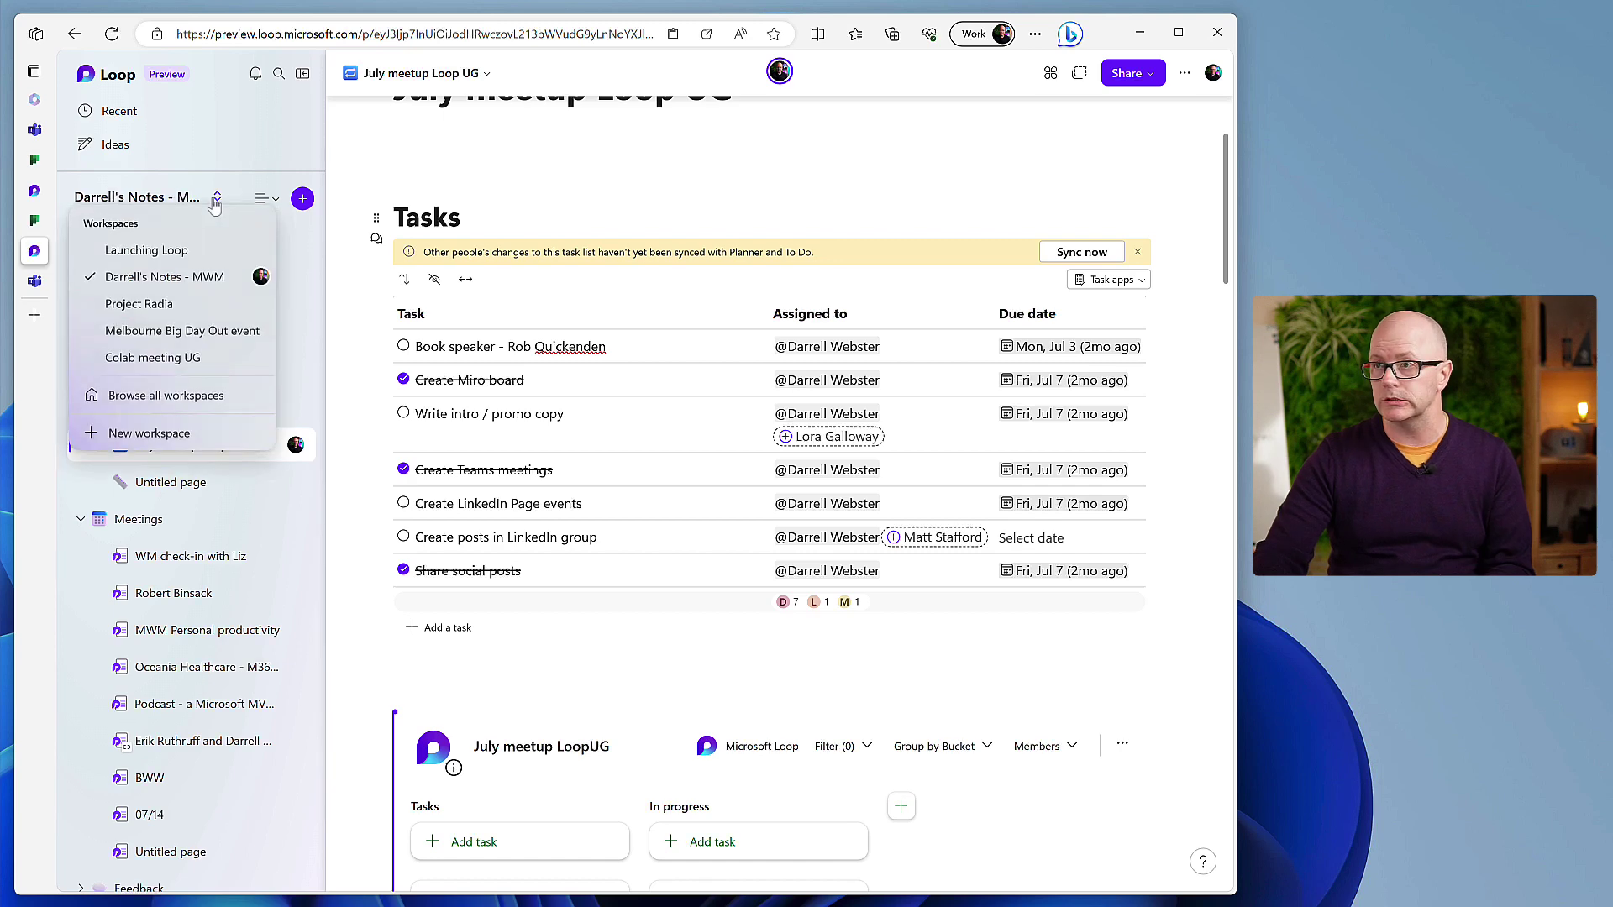
click(152, 304)
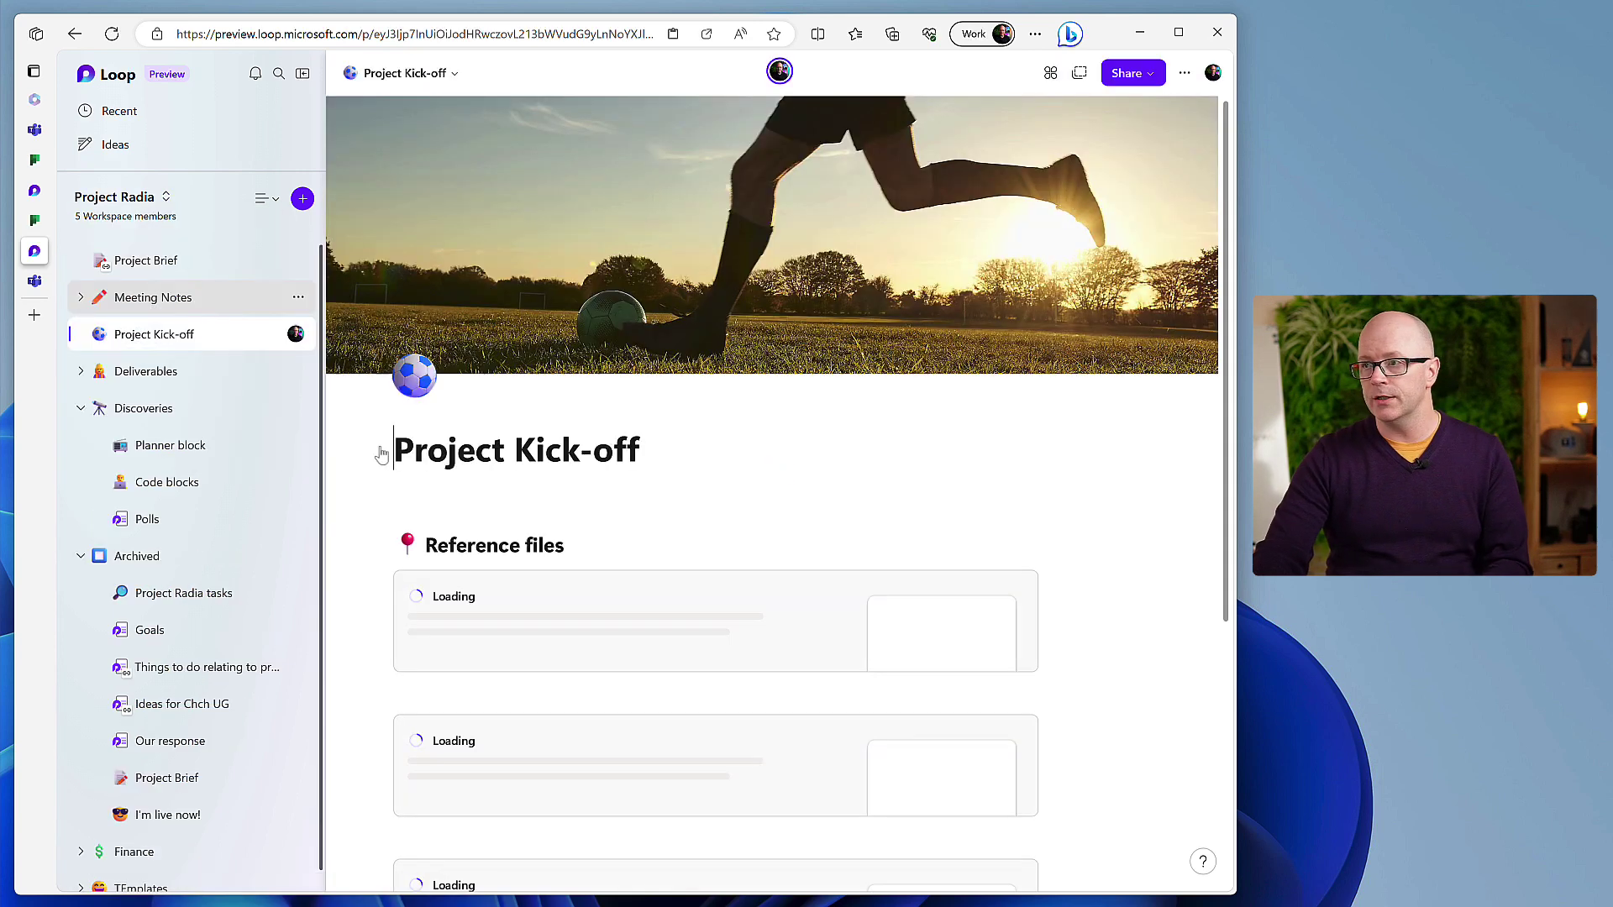
scroll(1005, 651, down, 10)
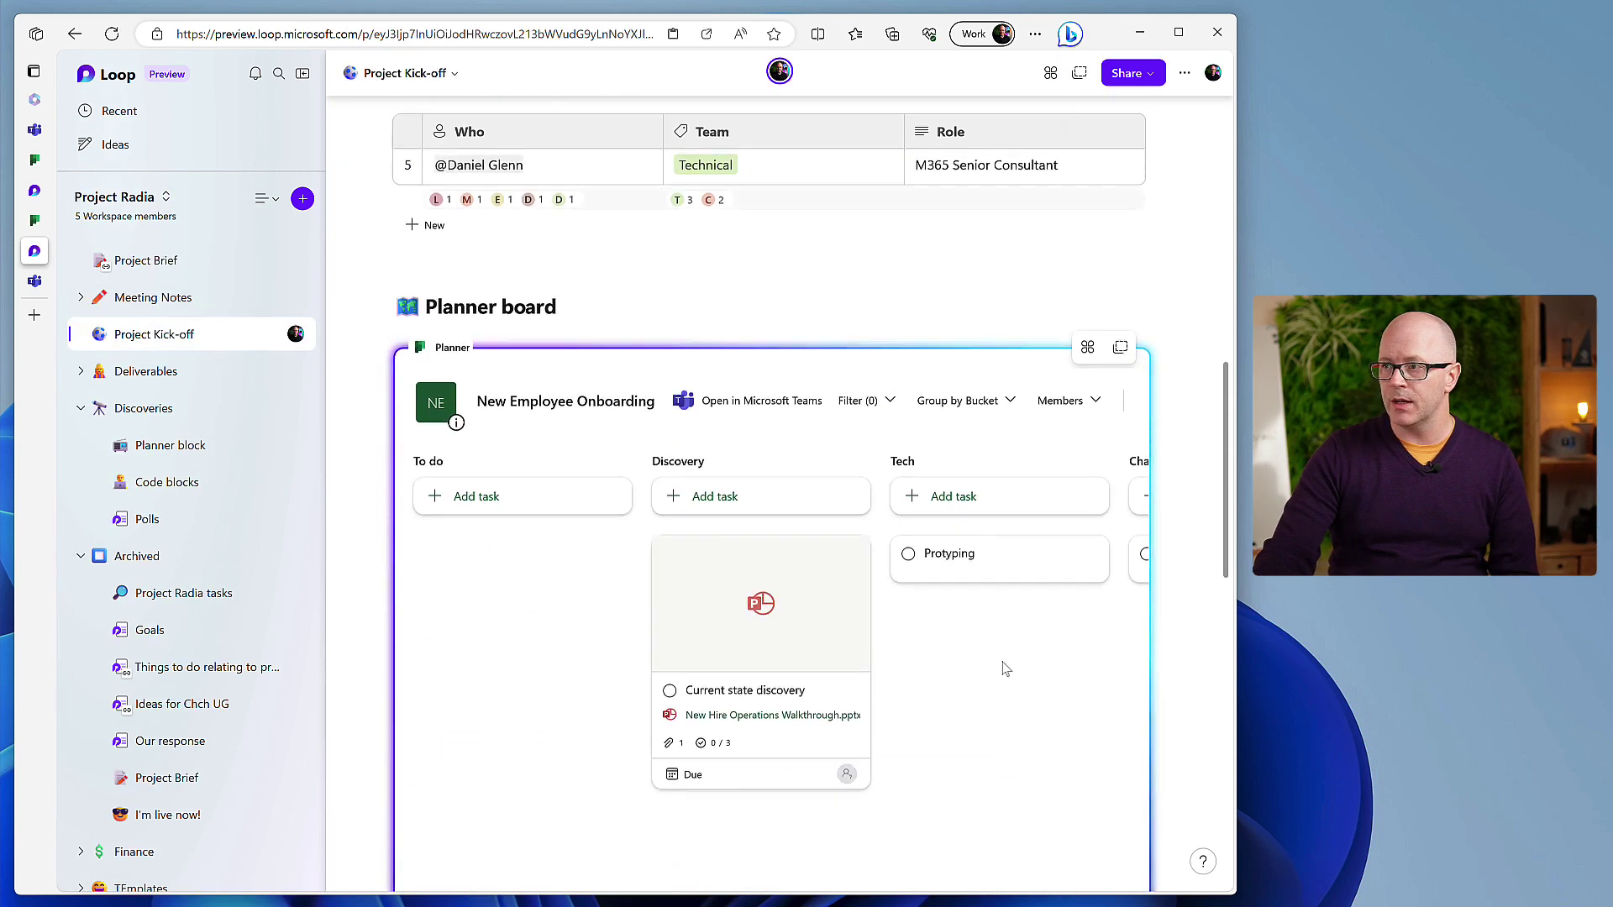